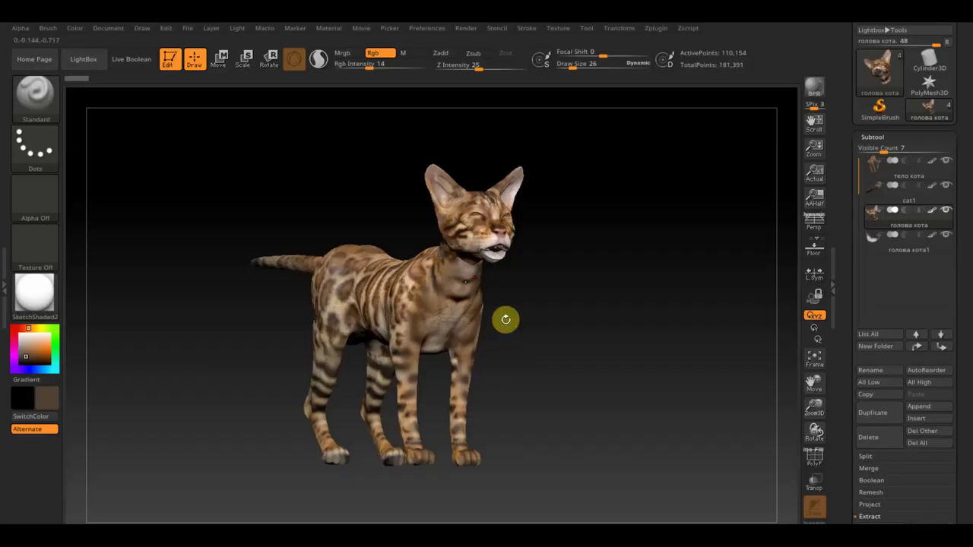
# Zoom in on the cat and solo the голова кота head subtool, viewing it from below
pyautogui.moveTo(531, 329); pyautogui.dragTo(541, 327)
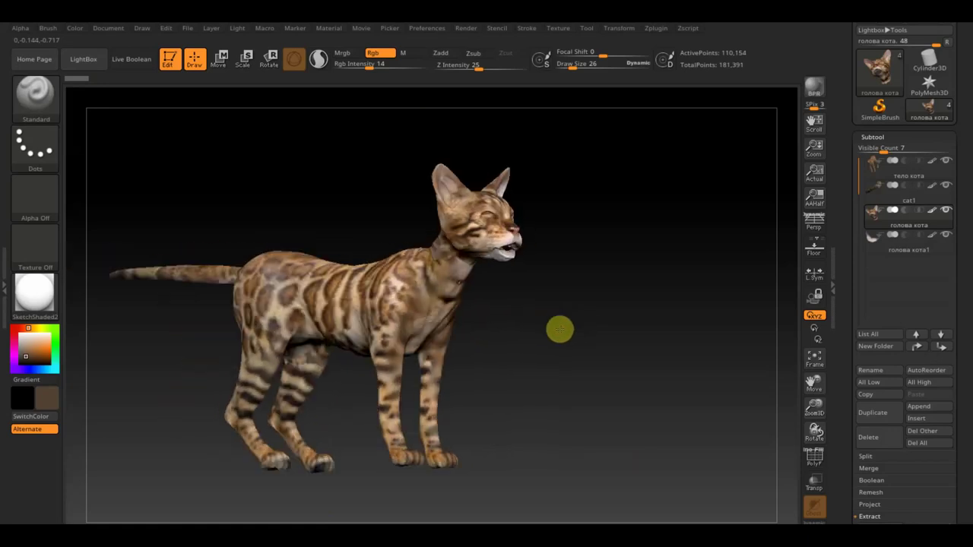
pyautogui.moveTo(577, 337)
pyautogui.mouseDown()
pyautogui.moveTo(645, 399)
pyautogui.moveTo(640, 417)
pyautogui.mouseUp()
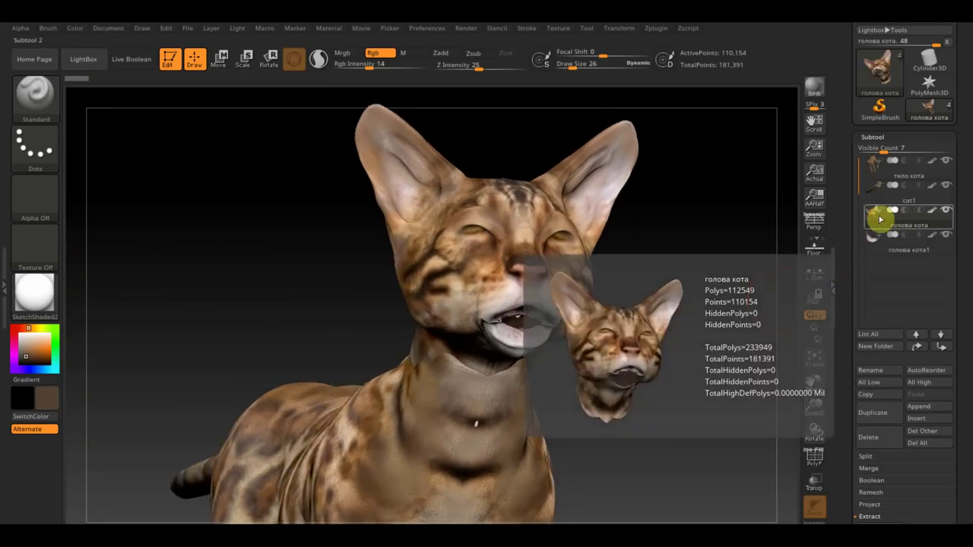
pyautogui.press('shift')
pyautogui.keyDown('shift'); pyautogui.click(945, 210); pyautogui.keyUp('shift')
pyautogui.moveTo(695, 334)
pyautogui.mouseDown()
pyautogui.moveTo(694, 141)
pyautogui.moveTo(698, 248)
pyautogui.moveTo(706, 243)
pyautogui.moveTo(686, 187)
pyautogui.moveTo(673, 307)
pyautogui.moveTo(658, 157)
pyautogui.mouseUp()
# Shrink the brush, clear the mask, and hide the geometry inside the head's mouth opening
pyautogui.moveTo(593, 65); pyautogui.dragTo(570, 66)
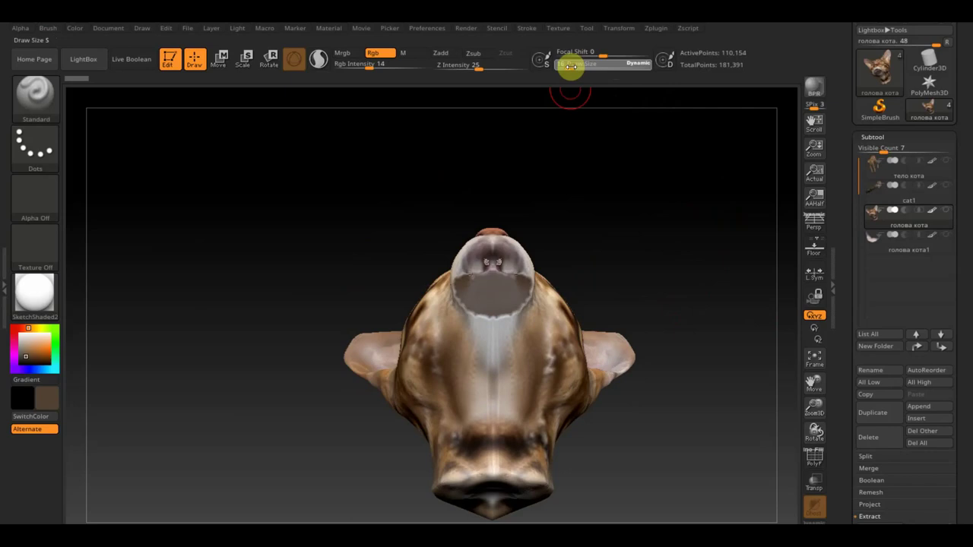
pyautogui.press('ctrl')
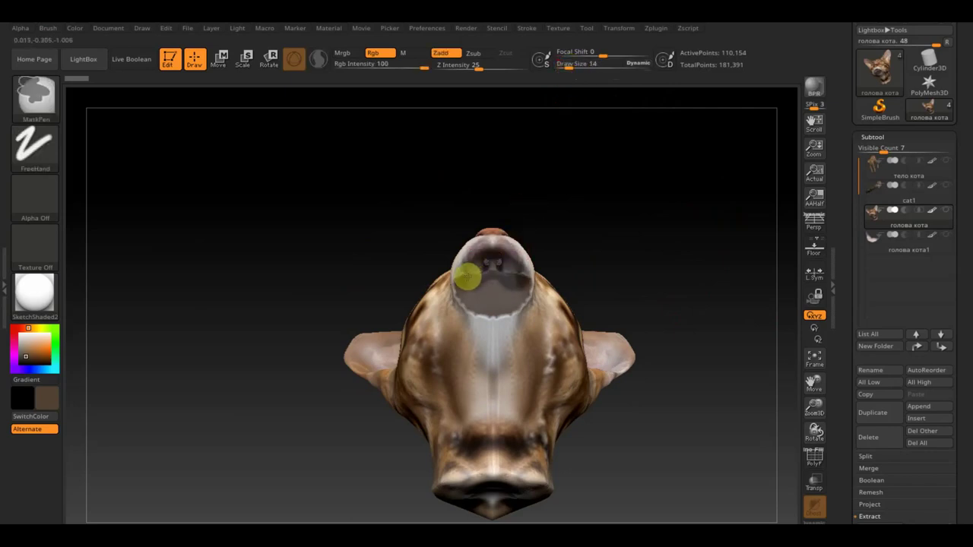
pyautogui.keyDown('ctrl'); pyautogui.moveTo(646, 240); pyautogui.dragTo(646, 235); pyautogui.keyUp('ctrl')
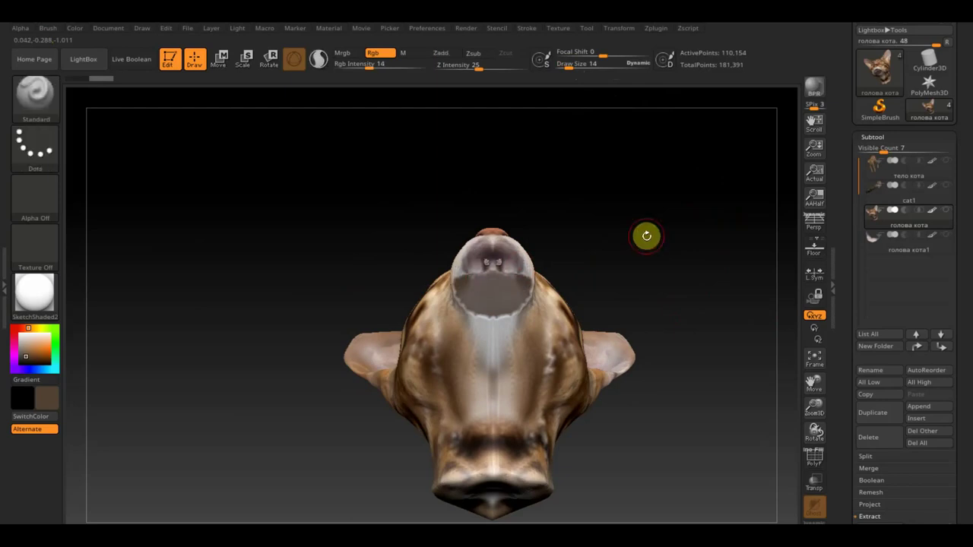
pyautogui.keyDown('ctrl'); pyautogui.keyDown('shift'); pyautogui.moveTo(522, 312); pyautogui.dragTo(490, 272); pyautogui.keyUp('shift'); pyautogui.keyUp('ctrl')
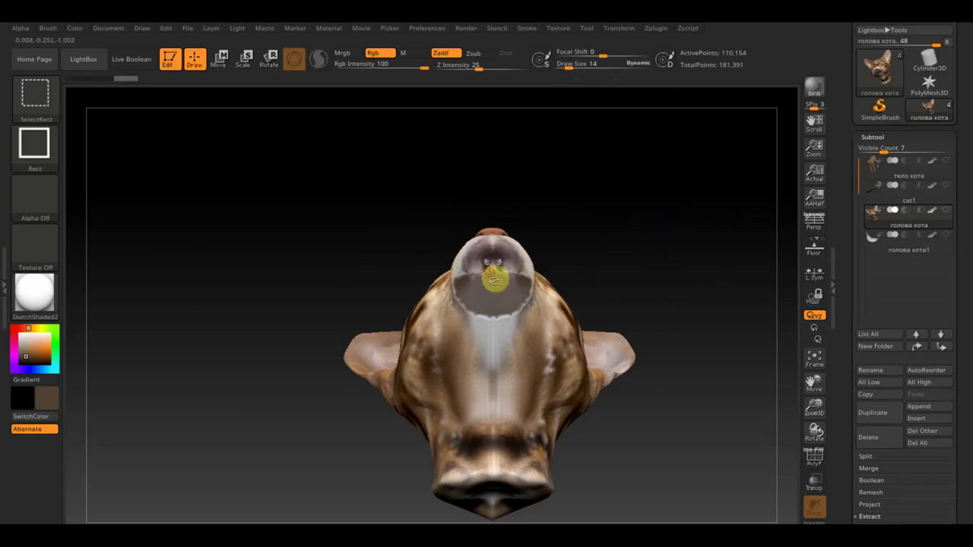
pyautogui.keyDown('ctrl'); pyautogui.keyDown('shift'); pyautogui.click(491, 271); pyautogui.keyUp('shift'); pyautogui.keyUp('ctrl')
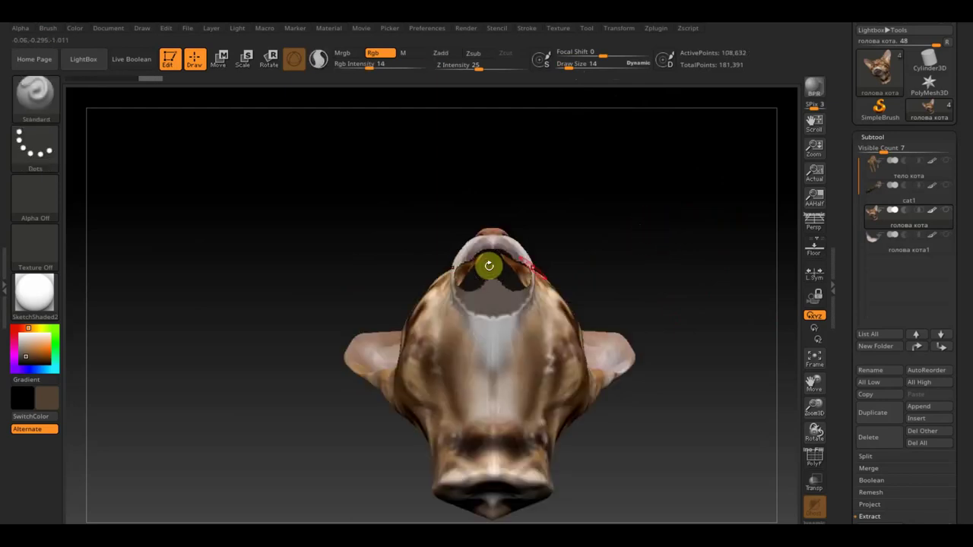
# Delete the hidden mouth geometry with Del Hidden under Modify Topology
pyautogui.click(932, 516)
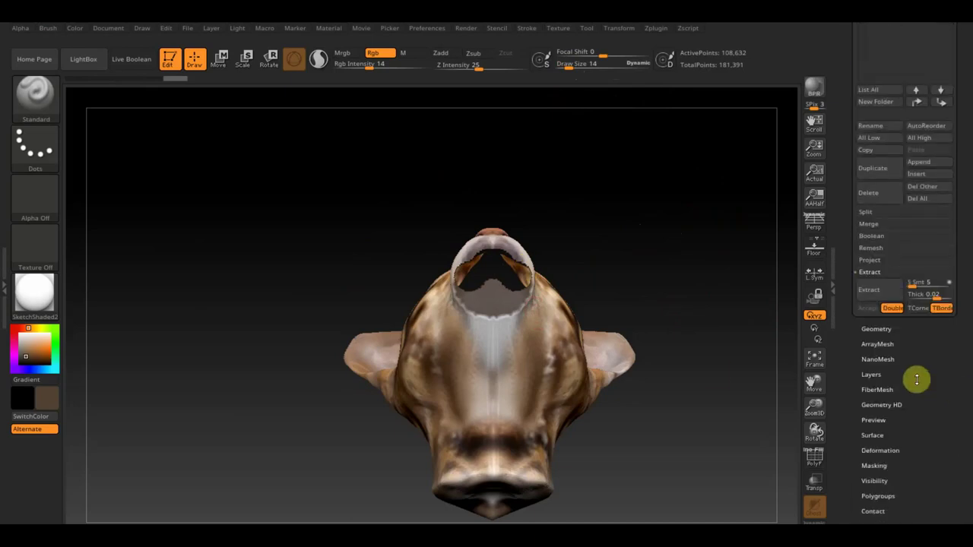
pyautogui.click(885, 330)
pyautogui.click(900, 187)
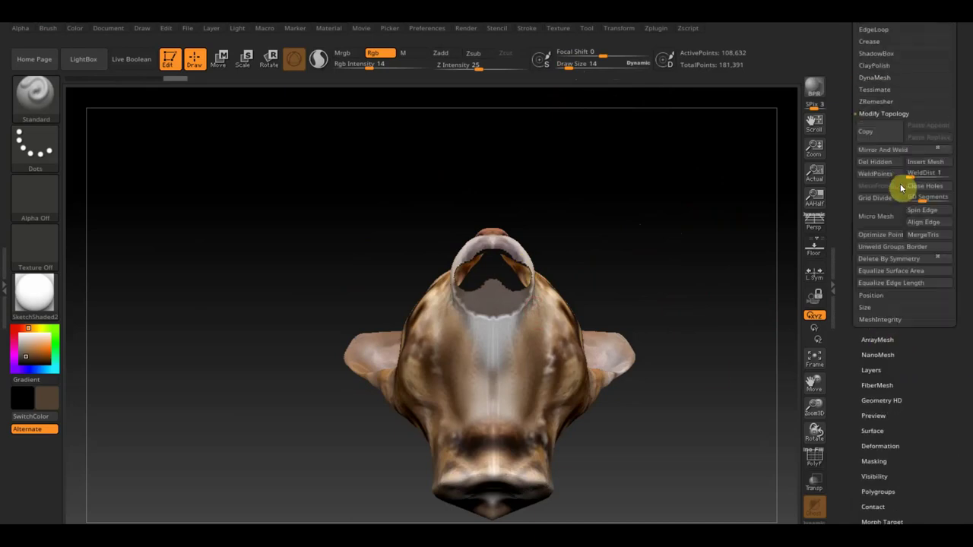
pyautogui.click(862, 160)
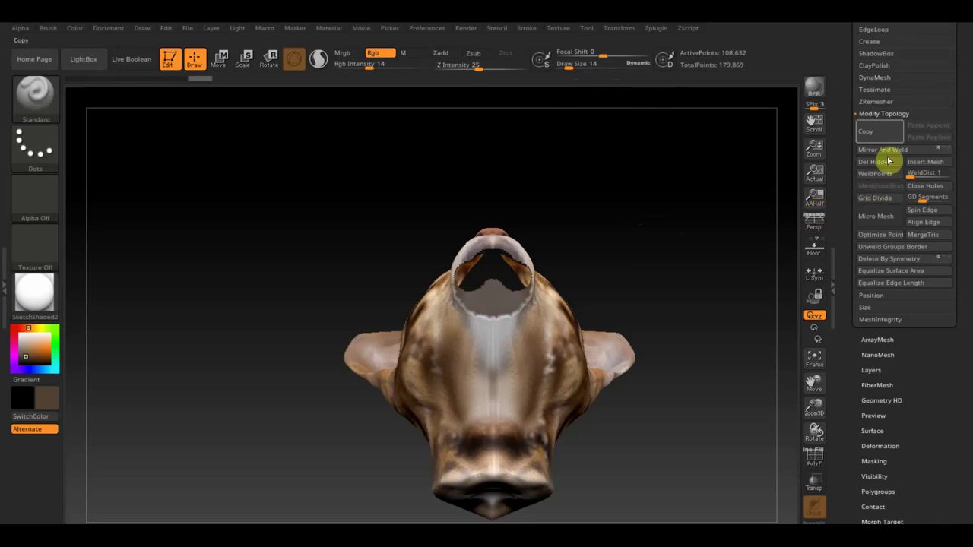
# DynaMesh the head at resolution 1016 so the mouth opening closes
pyautogui.scroll(3, 966, 73)
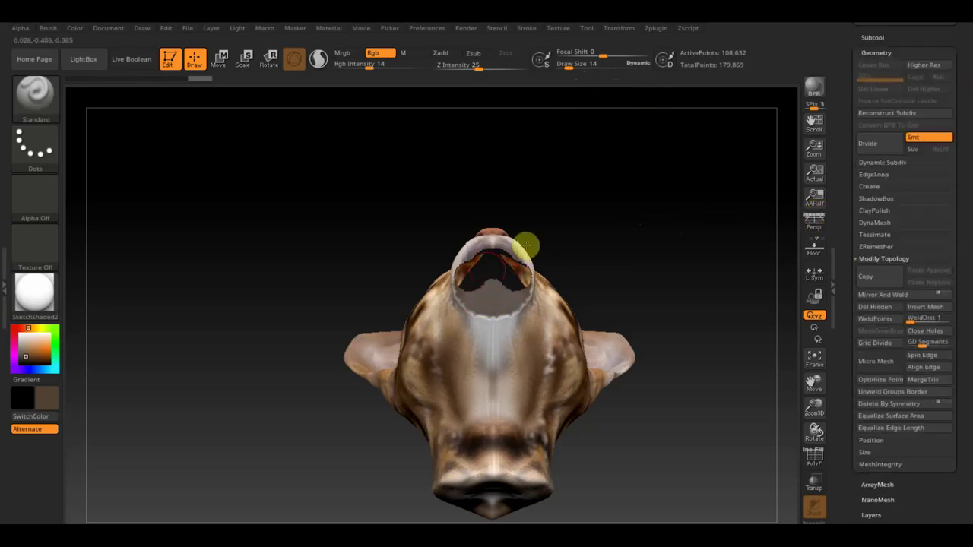
pyautogui.click(881, 223)
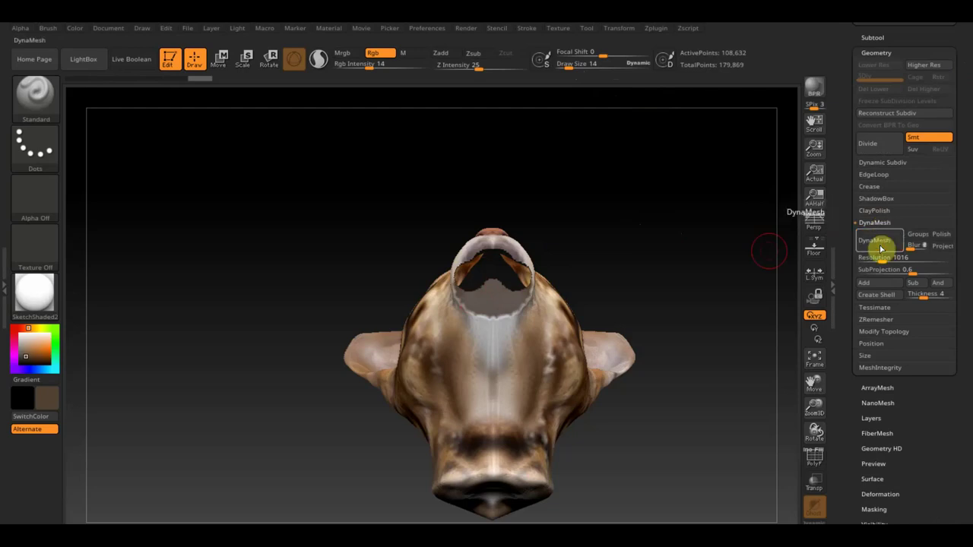
pyautogui.click(880, 241)
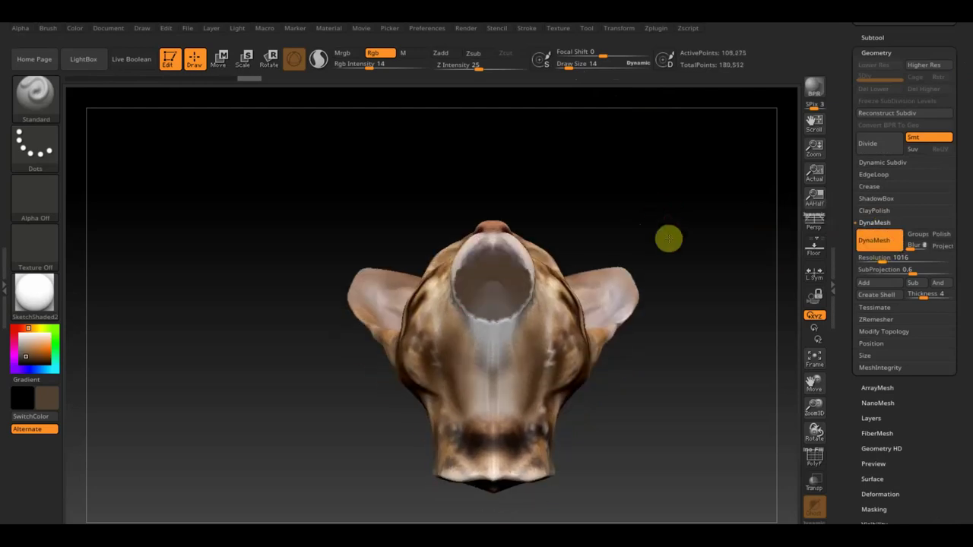
# Select the ClayBuildup brush and turn on BackfaceMask in Auto Masking
pyautogui.click(35, 93)
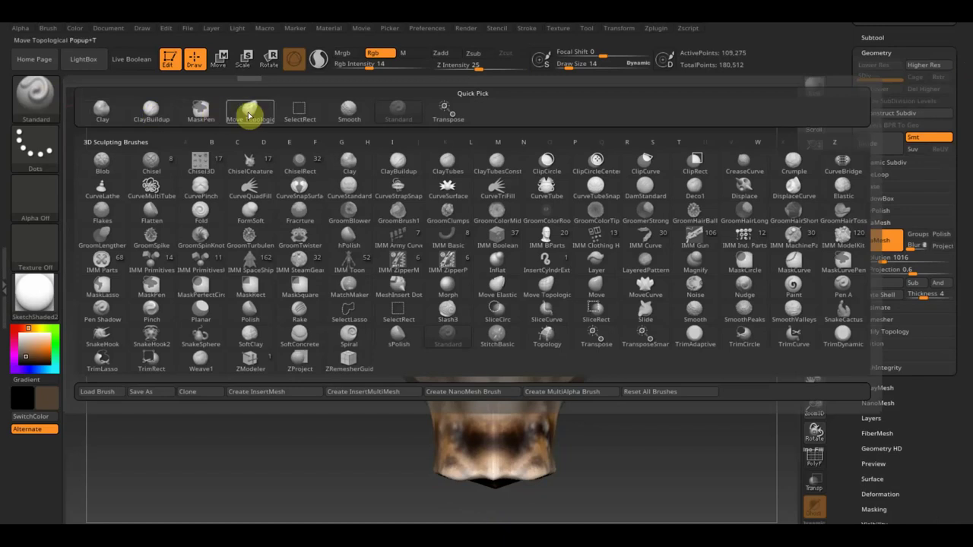
pyautogui.click(152, 112)
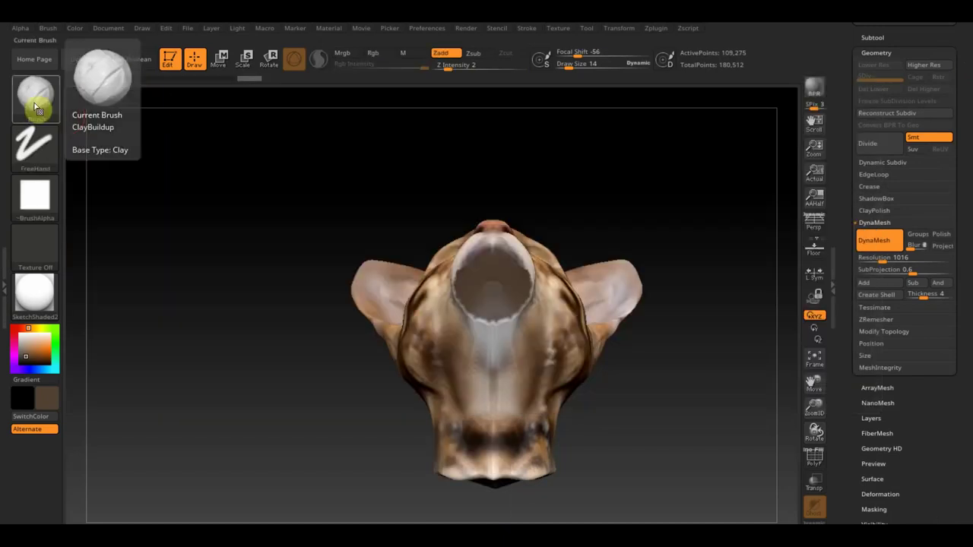
pyautogui.click(48, 28)
pyautogui.scroll(-5, 122, 372)
pyautogui.scroll(-1, 114, 350)
pyautogui.click(104, 330)
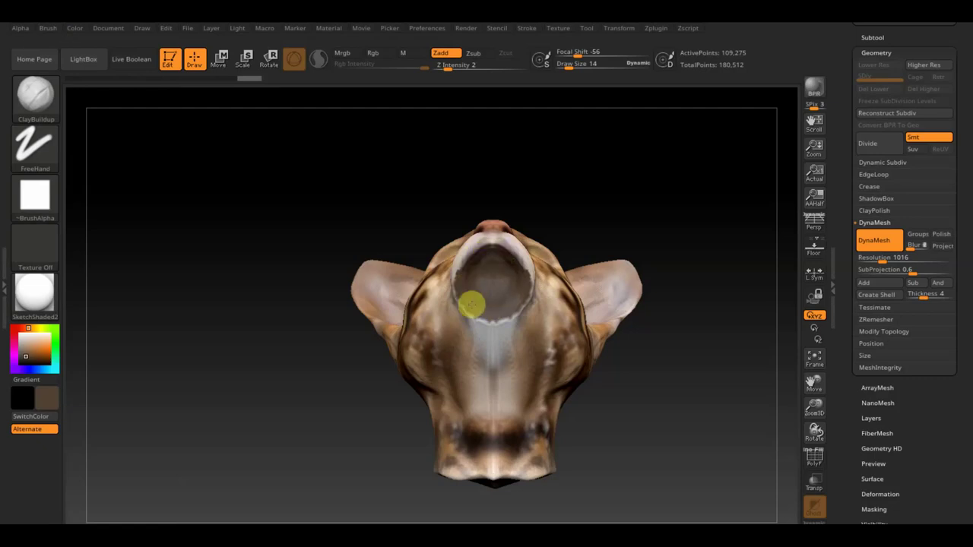
pyautogui.moveTo(654, 191); pyautogui.dragTo(656, 206)
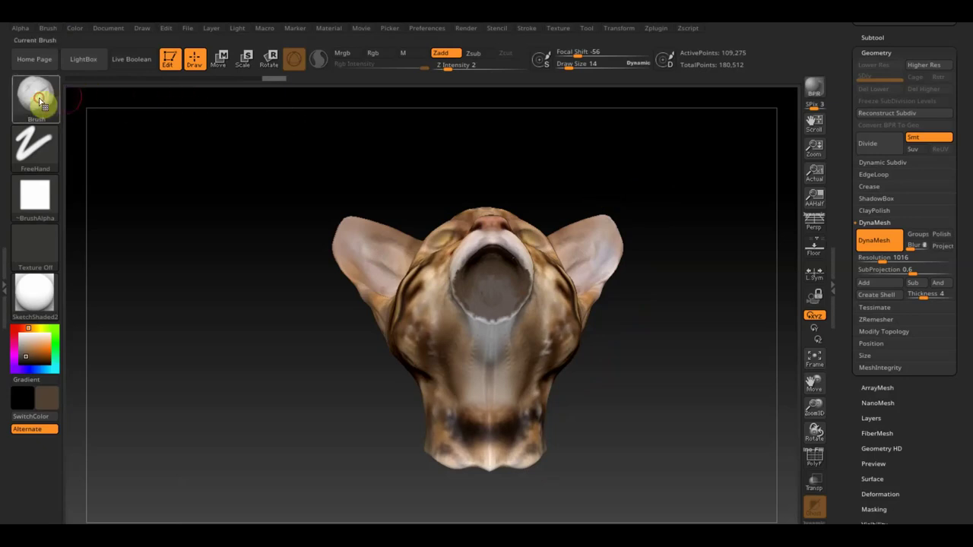
# Paint the mouth interior orange-red with the Standard brush in Rgb-only mode, Zadd off
pyautogui.click(39, 102)
pyautogui.click(398, 109)
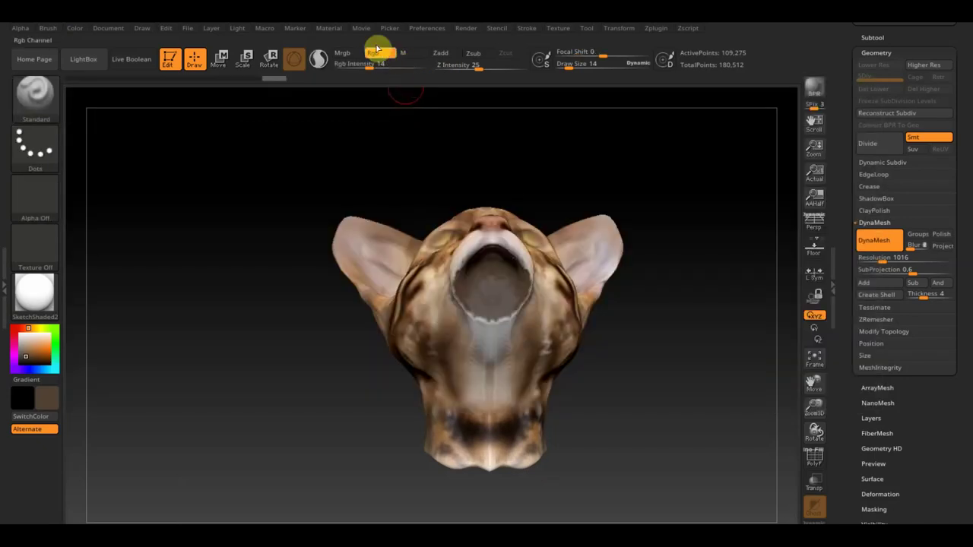
pyautogui.click(442, 53)
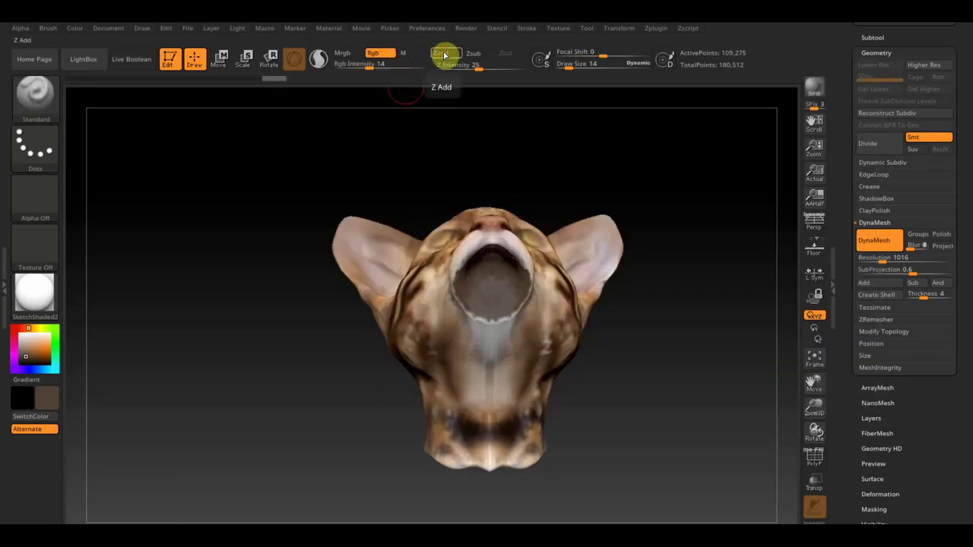
pyautogui.moveTo(35, 350)
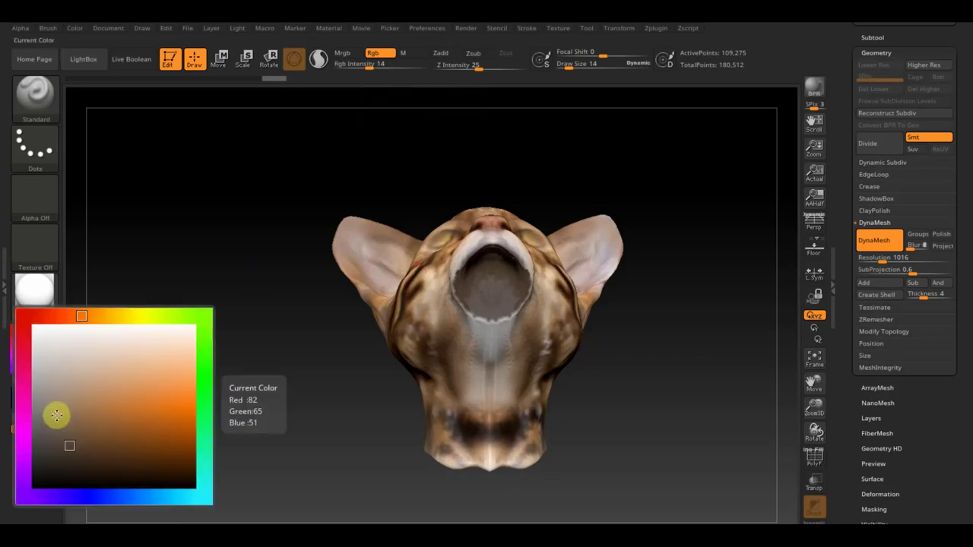
pyautogui.click(66, 316)
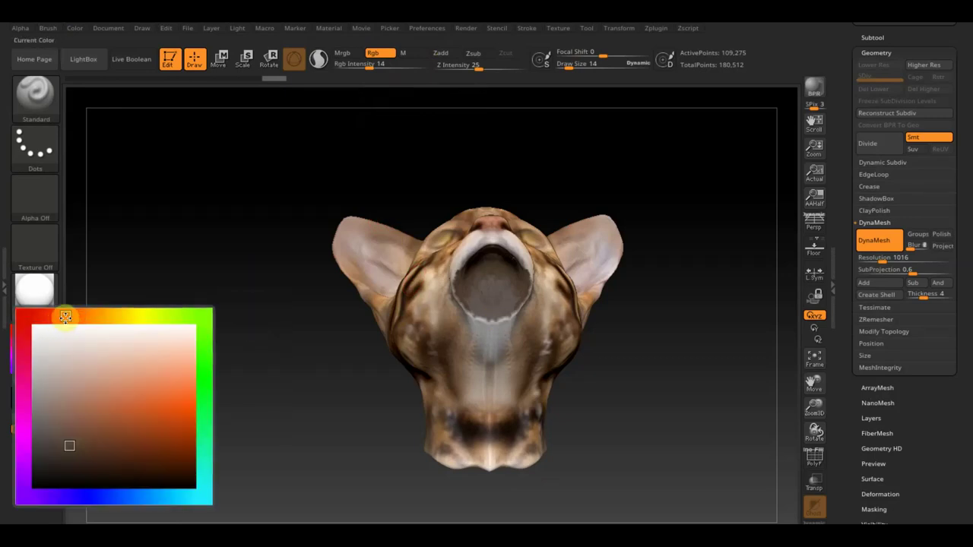
pyautogui.click(123, 414)
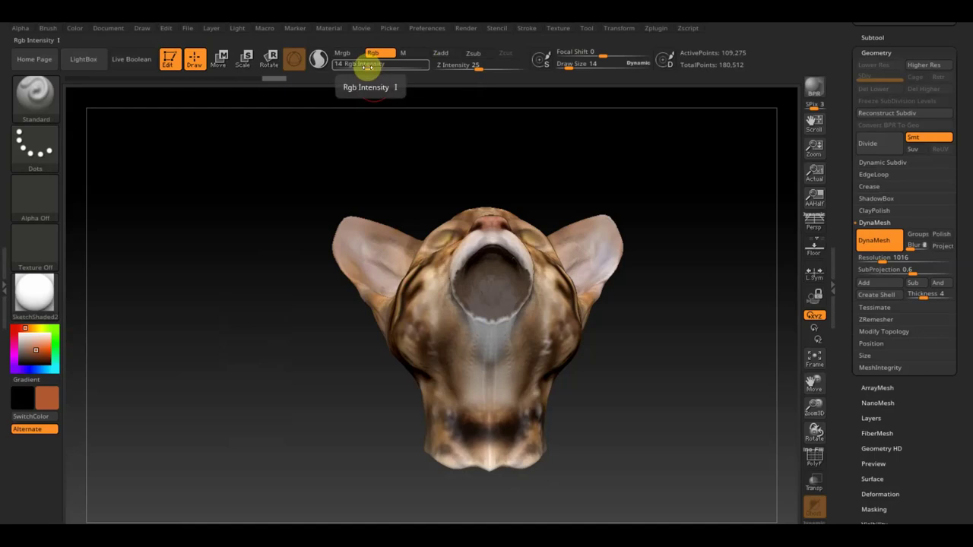
pyautogui.moveTo(468, 265)
pyautogui.mouseDown()
pyautogui.moveTo(488, 246)
pyautogui.moveTo(475, 298)
pyautogui.mouseUp()
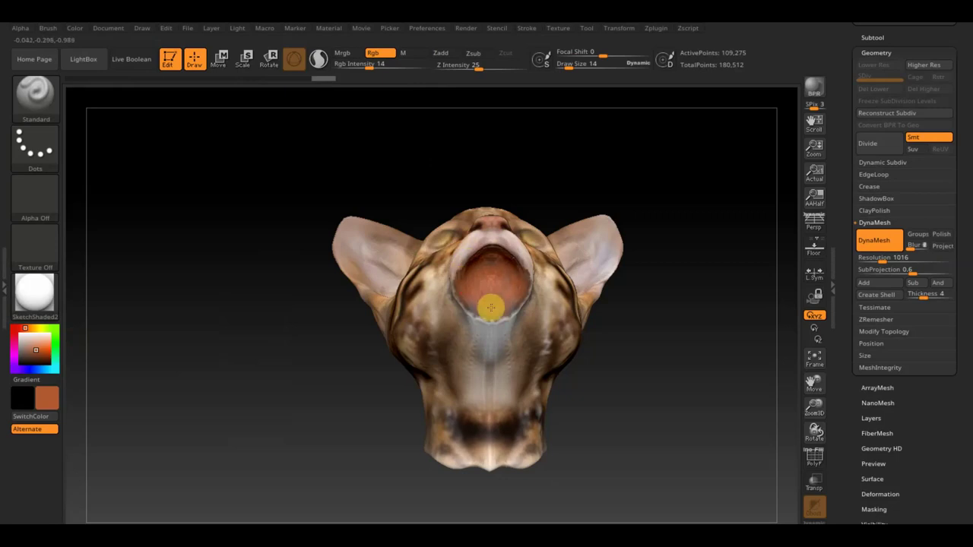
pyautogui.moveTo(633, 256); pyautogui.dragTo(645, 202)
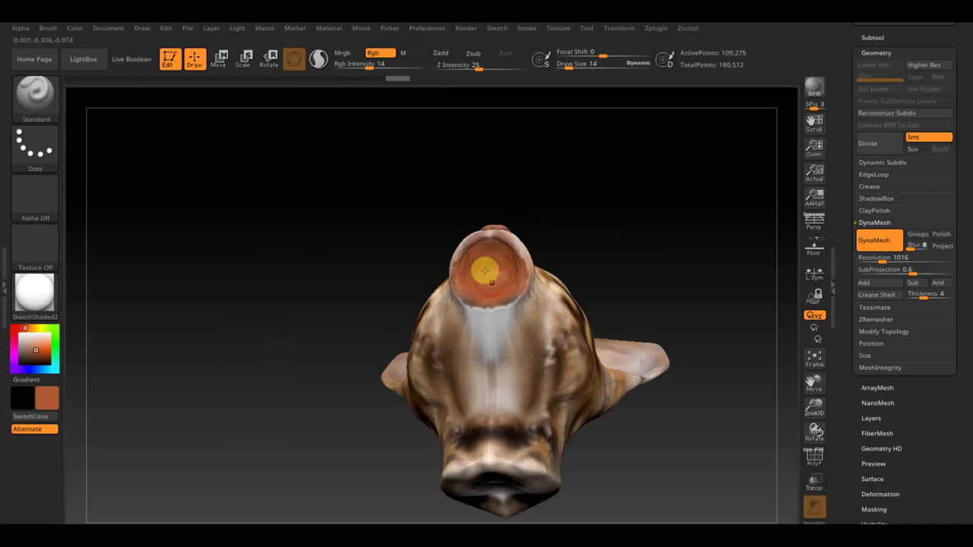
pyautogui.moveTo(646, 231); pyautogui.dragTo(693, 383)
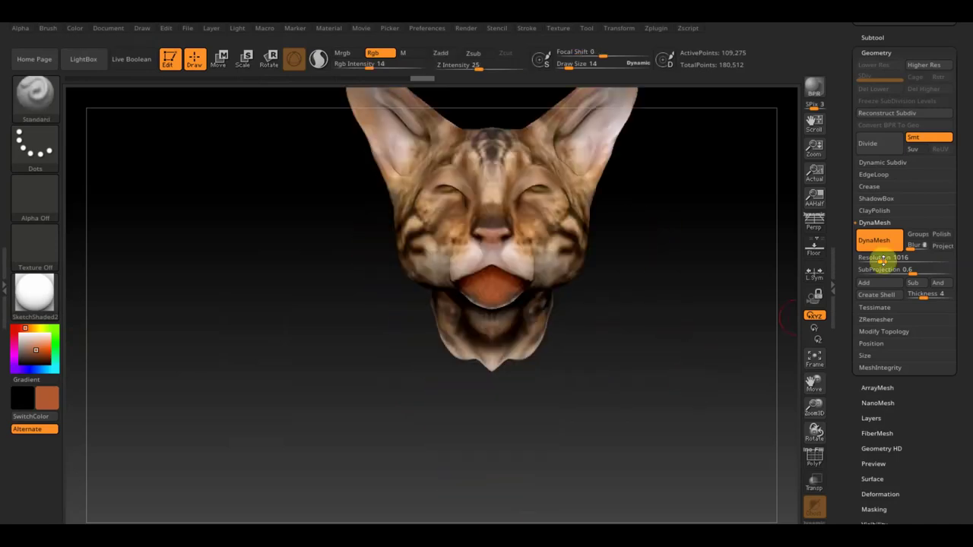
# Select the голова кота1 jaw piece in the subtool list
pyautogui.scroll(2, 964, 152)
pyautogui.click(871, 97)
pyautogui.click(917, 206)
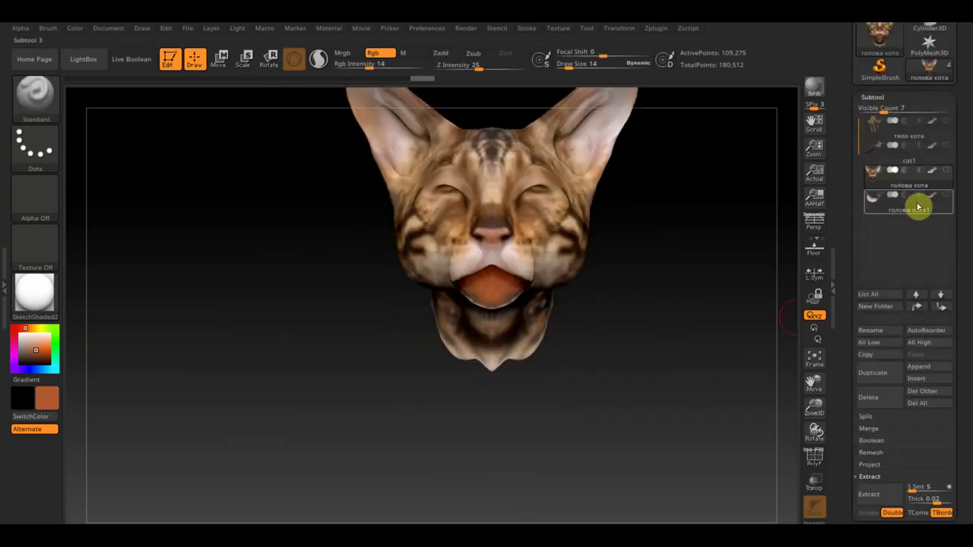
# Make голова кота1 the active subtool and tilt it to inspect its top surface
pyautogui.click(875, 209)
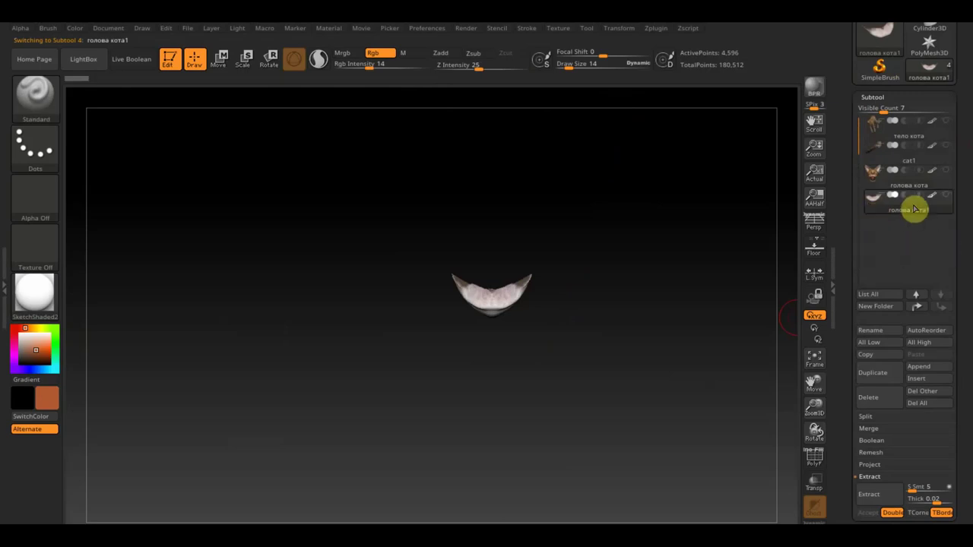
pyautogui.moveTo(646, 304)
pyautogui.mouseDown()
pyautogui.moveTo(643, 384)
pyautogui.moveTo(623, 212)
pyautogui.moveTo(639, 261)
pyautogui.moveTo(630, 259)
pyautogui.mouseUp()
pyautogui.moveTo(631, 219); pyautogui.dragTo(635, 335)
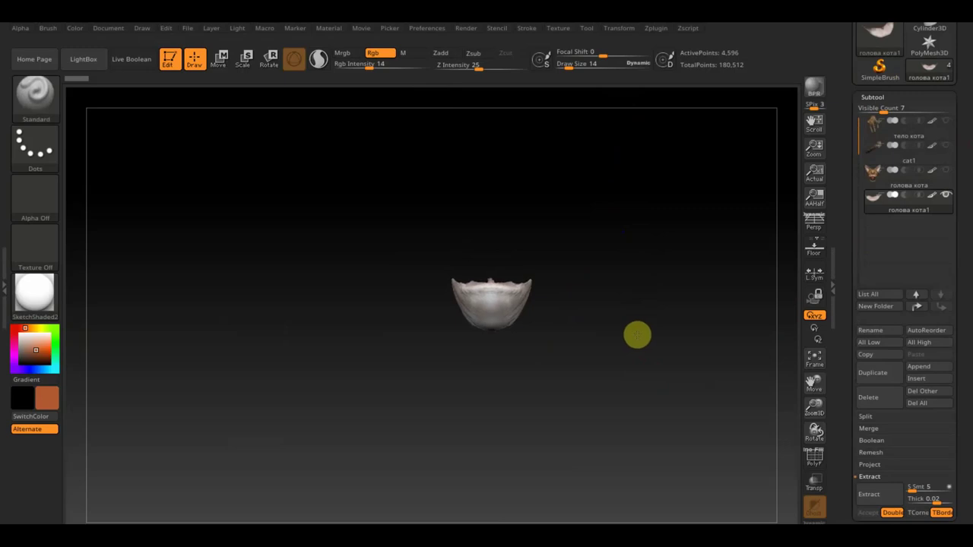
pyautogui.press('ctrl')
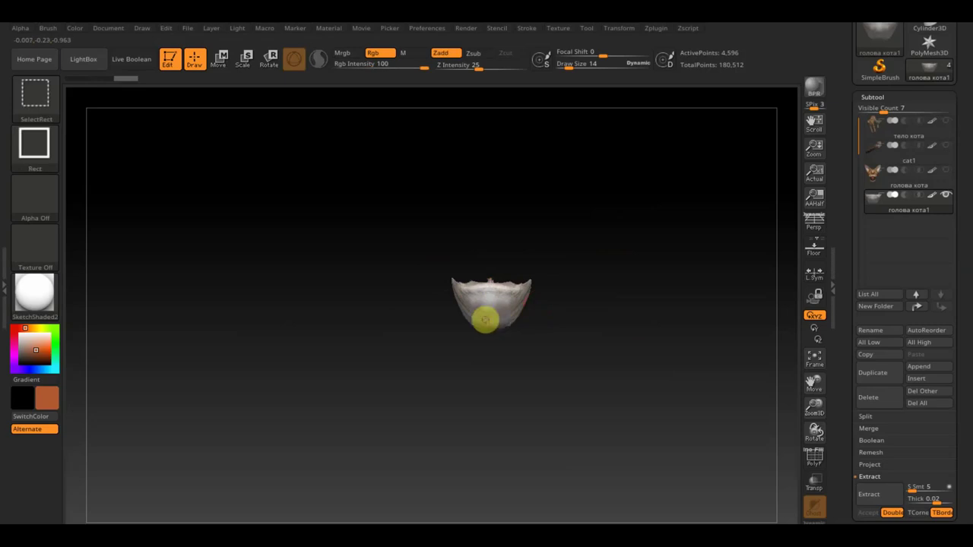
# DynaMesh the jaw piece at resolution 984 and inspect the denser result
pyautogui.scroll(-5, 962, 456)
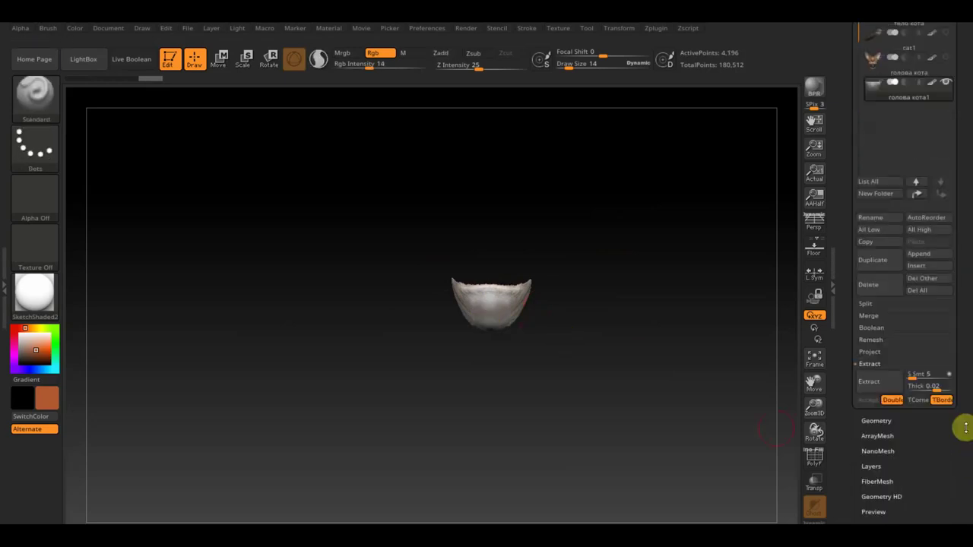
pyautogui.click(884, 417)
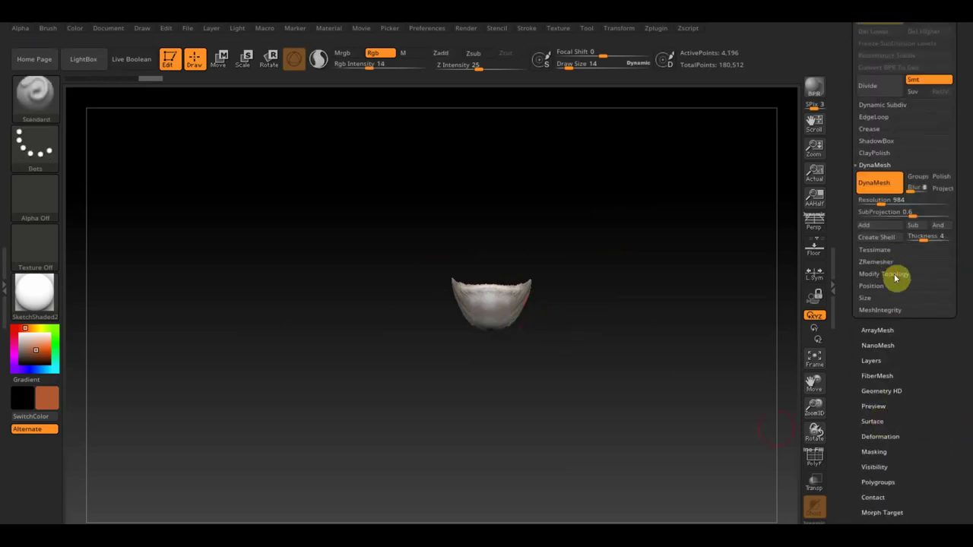
pyautogui.click(894, 275)
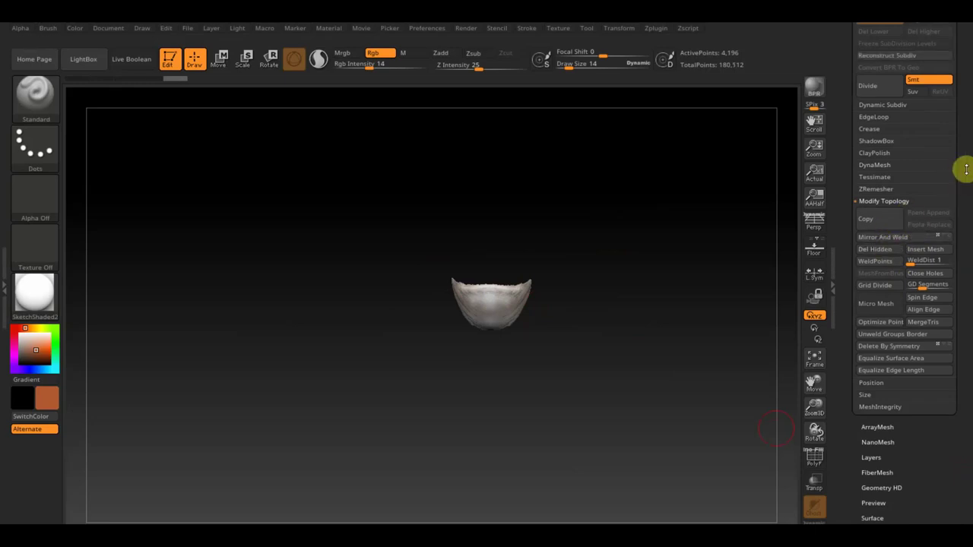
pyautogui.click(874, 165)
pyautogui.moveTo(669, 225)
pyautogui.mouseDown()
pyautogui.moveTo(677, 304)
pyautogui.moveTo(521, 304)
pyautogui.mouseUp()
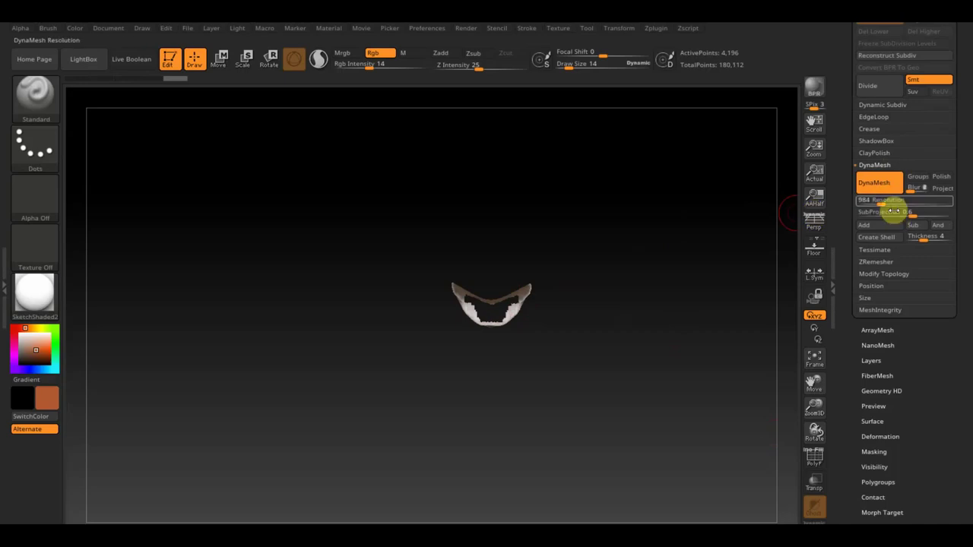
pyautogui.click(883, 191)
pyautogui.moveTo(651, 276)
pyautogui.mouseDown()
pyautogui.moveTo(652, 346)
pyautogui.moveTo(677, 434)
pyautogui.mouseUp()
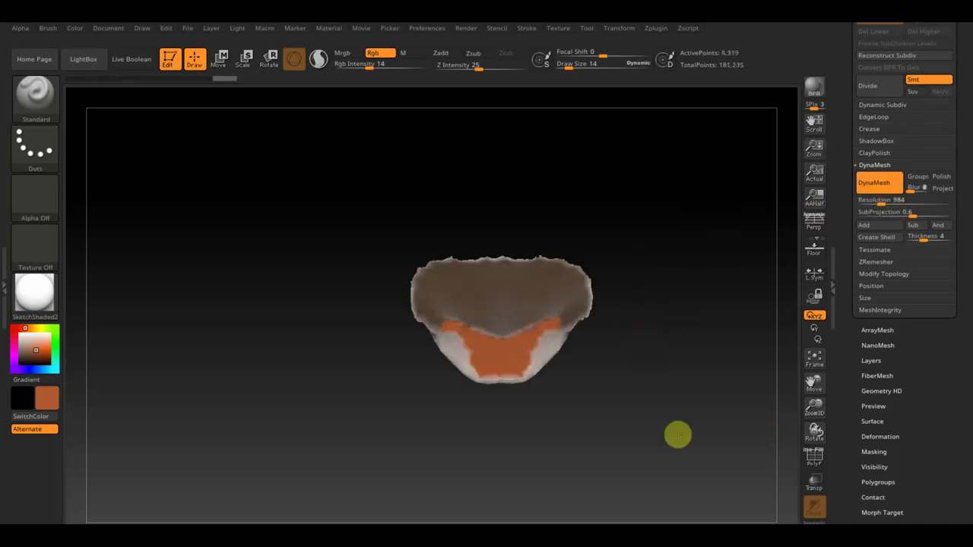
pyautogui.press('b')
pyautogui.click(145, 109)
# Build up clay in the jaw piece's centre with ClayBuildup at draw size 5
pyautogui.press('ctrl')
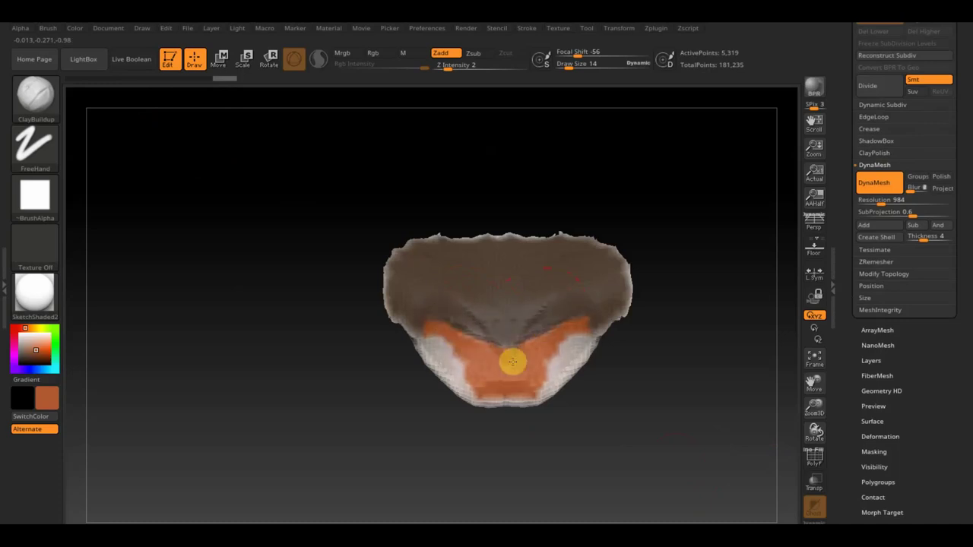
pyautogui.moveTo(494, 332)
pyautogui.mouseDown()
pyautogui.moveTo(554, 291)
pyautogui.moveTo(461, 296)
pyautogui.mouseUp()
pyautogui.moveTo(749, 356)
pyautogui.mouseDown()
pyautogui.moveTo(740, 269)
pyautogui.moveTo(750, 353)
pyautogui.mouseUp()
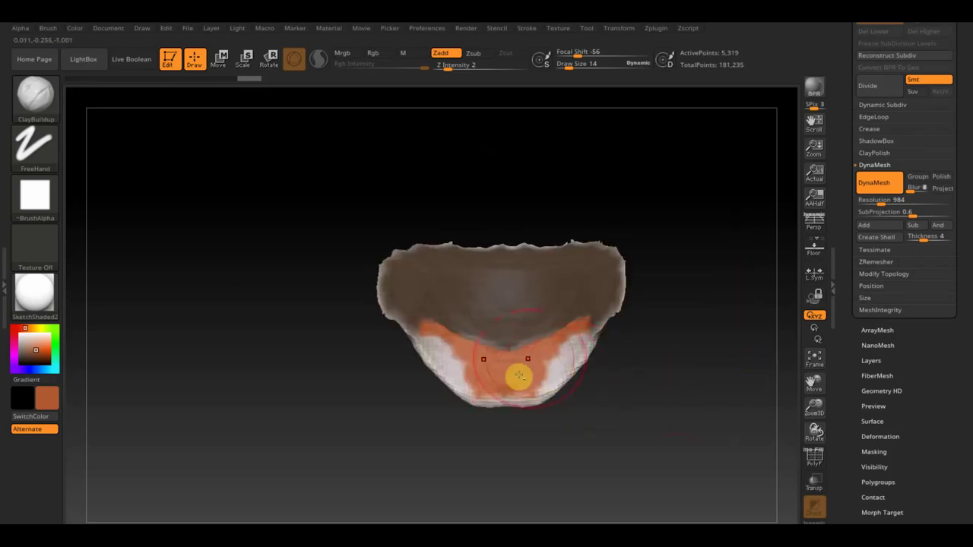
pyautogui.moveTo(568, 68); pyautogui.dragTo(565, 66)
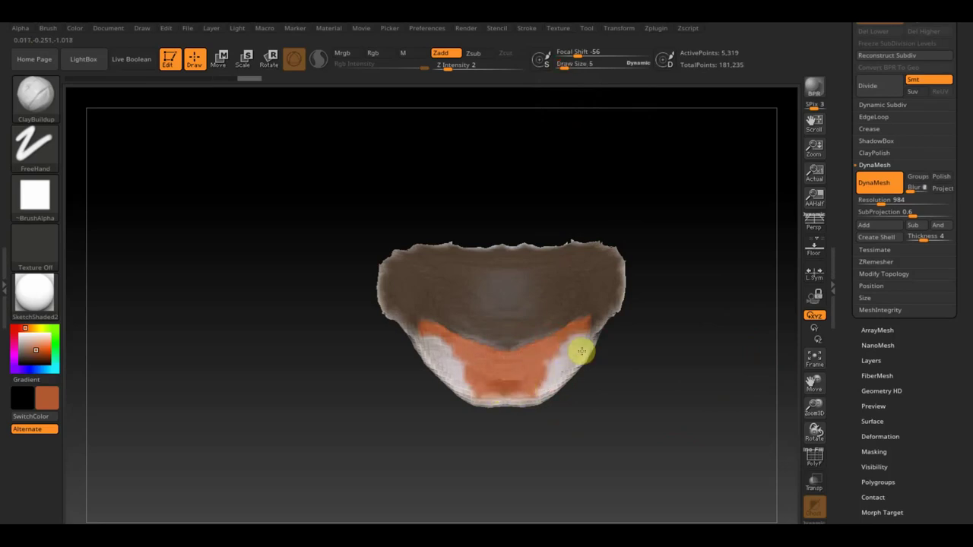
pyautogui.moveTo(650, 353)
pyautogui.mouseDown()
pyautogui.moveTo(665, 296)
pyautogui.moveTo(653, 225)
pyautogui.moveTo(643, 268)
pyautogui.moveTo(645, 355)
pyautogui.mouseUp()
pyautogui.moveTo(624, 419); pyautogui.dragTo(641, 428)
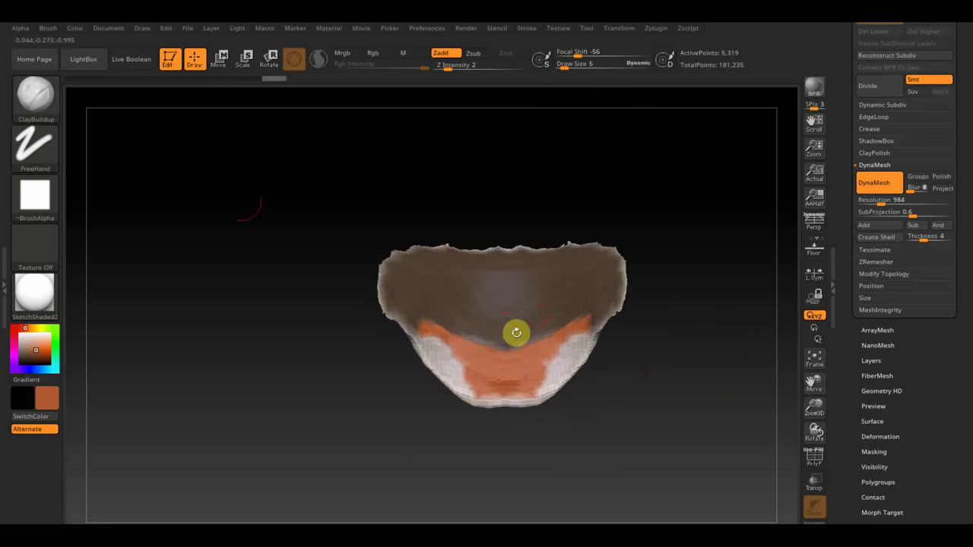
pyautogui.click(55, 115)
pyautogui.click(402, 113)
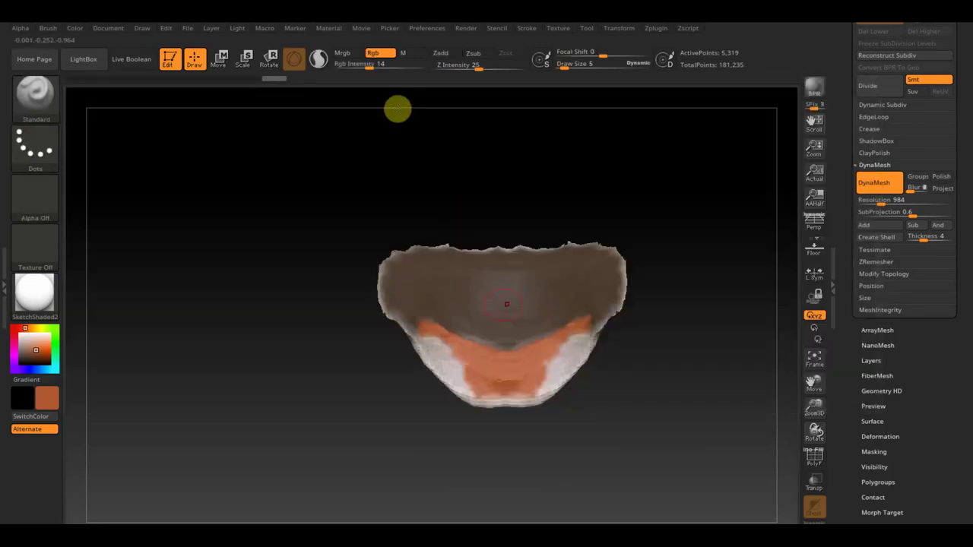
# Polypaint the jaw piece's interior orange with a white rim, sampling colour with C
pyautogui.moveTo(499, 294)
pyautogui.mouseDown()
pyautogui.moveTo(456, 311)
pyautogui.moveTo(495, 276)
pyautogui.moveTo(541, 269)
pyautogui.moveTo(529, 253)
pyautogui.moveTo(419, 256)
pyautogui.moveTo(458, 256)
pyautogui.moveTo(500, 295)
pyautogui.moveTo(510, 317)
pyautogui.moveTo(487, 341)
pyautogui.moveTo(411, 278)
pyautogui.moveTo(515, 317)
pyautogui.moveTo(529, 341)
pyautogui.mouseUp()
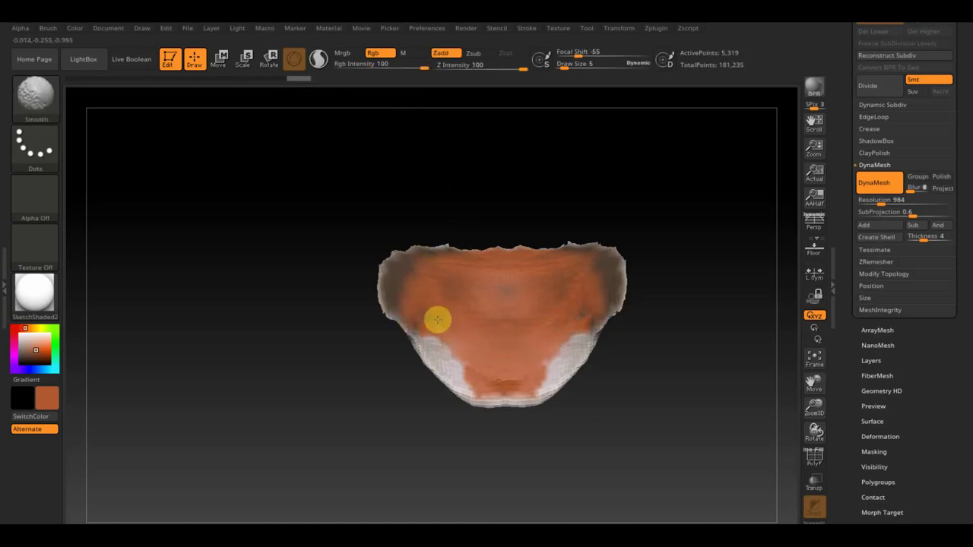
pyautogui.moveTo(665, 420)
pyautogui.mouseDown()
pyautogui.moveTo(665, 400)
pyautogui.moveTo(664, 417)
pyautogui.mouseUp()
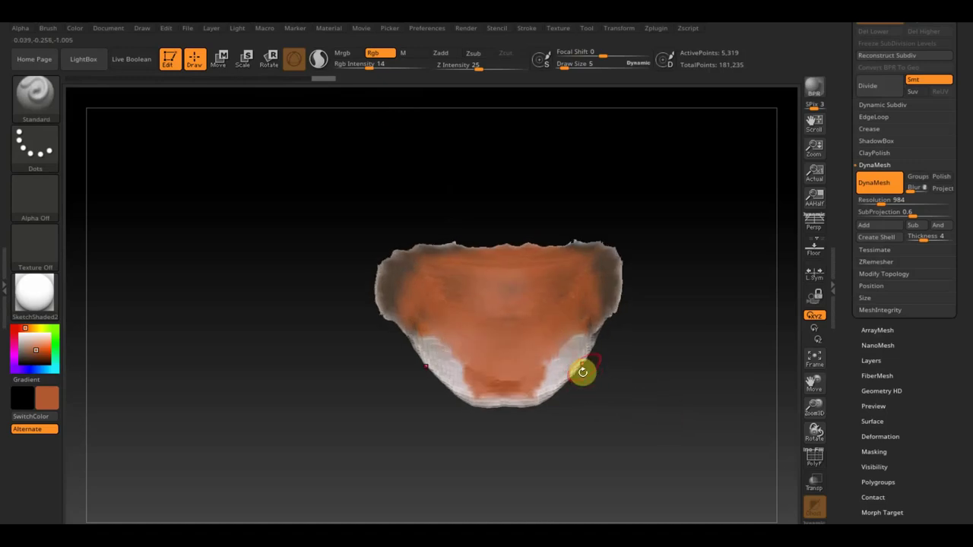
pyautogui.moveTo(566, 384)
pyautogui.mouseDown()
pyautogui.moveTo(489, 396)
pyautogui.moveTo(551, 390)
pyautogui.moveTo(433, 368)
pyautogui.mouseUp()
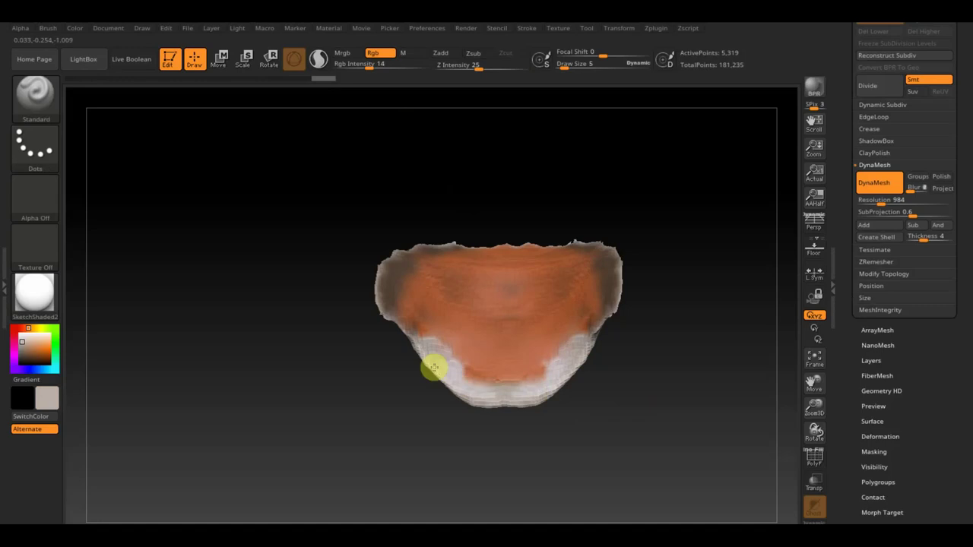
pyautogui.press('c')
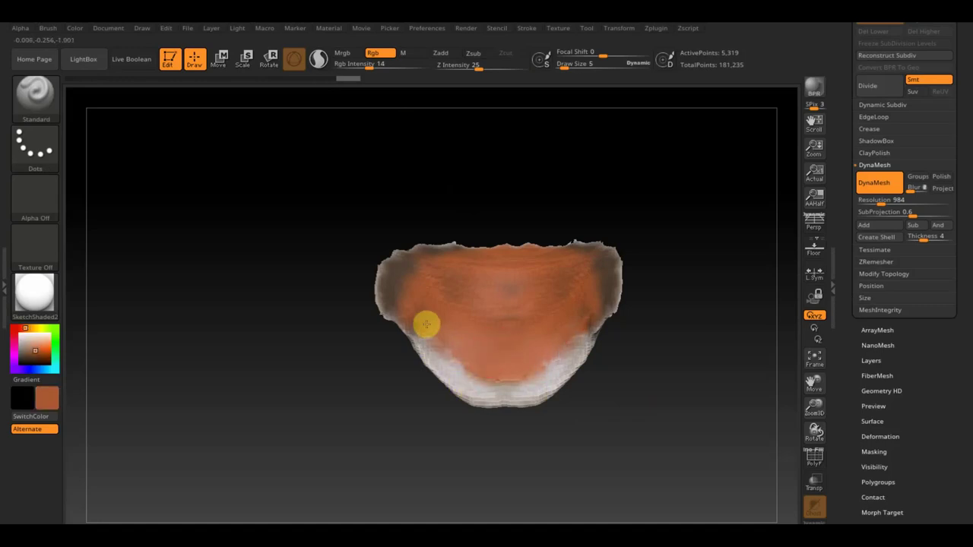
pyautogui.moveTo(426, 325); pyautogui.dragTo(445, 346)
pyautogui.moveTo(633, 330)
pyautogui.keyDown('shift'); pyautogui.mouseDown()
pyautogui.moveTo(676, 254)
pyautogui.moveTo(698, 277)
pyautogui.mouseUp(); pyautogui.keyUp('shift')
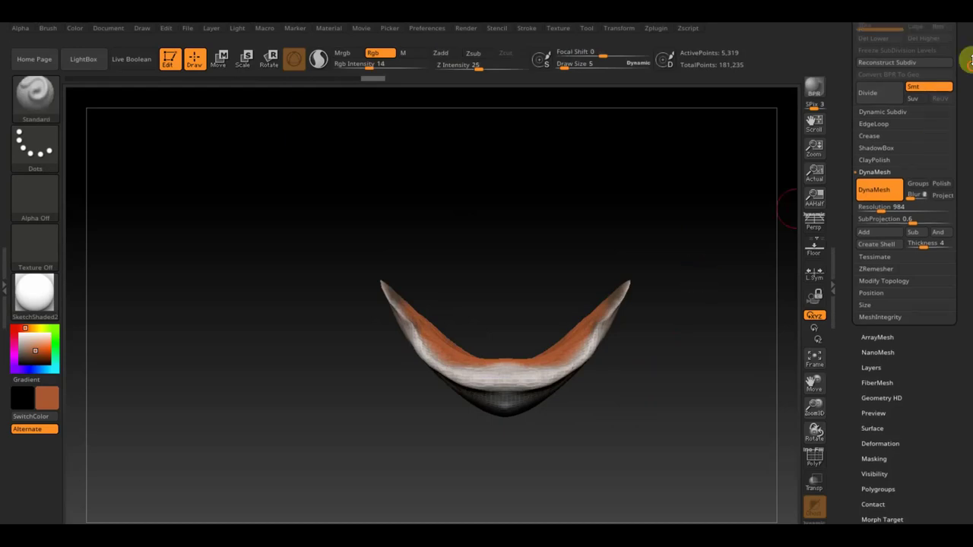
# Make the rest of the cat head's subtools visible again
pyautogui.scroll(5, 970, 143)
pyautogui.click(873, 137)
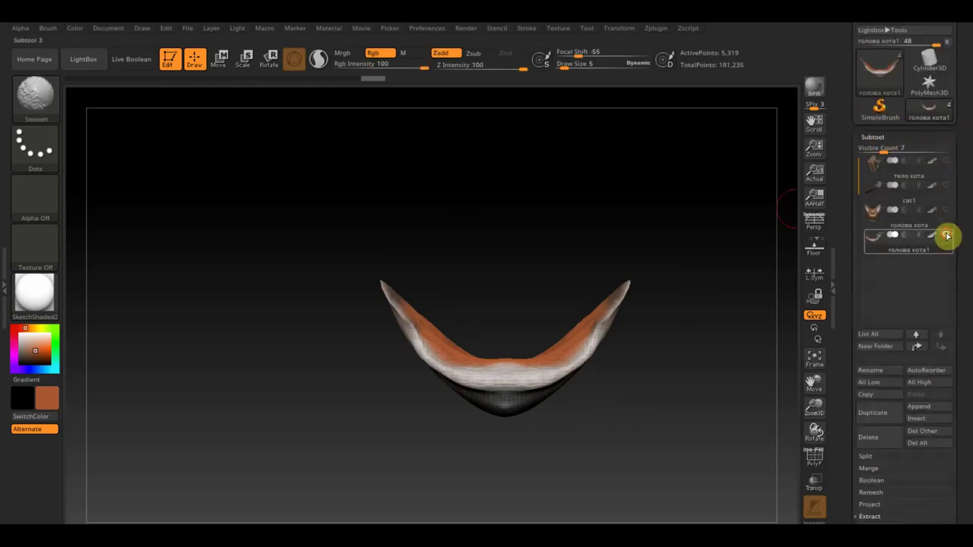
pyautogui.keyDown('shift'); pyautogui.click(946, 235); pyautogui.keyUp('shift')
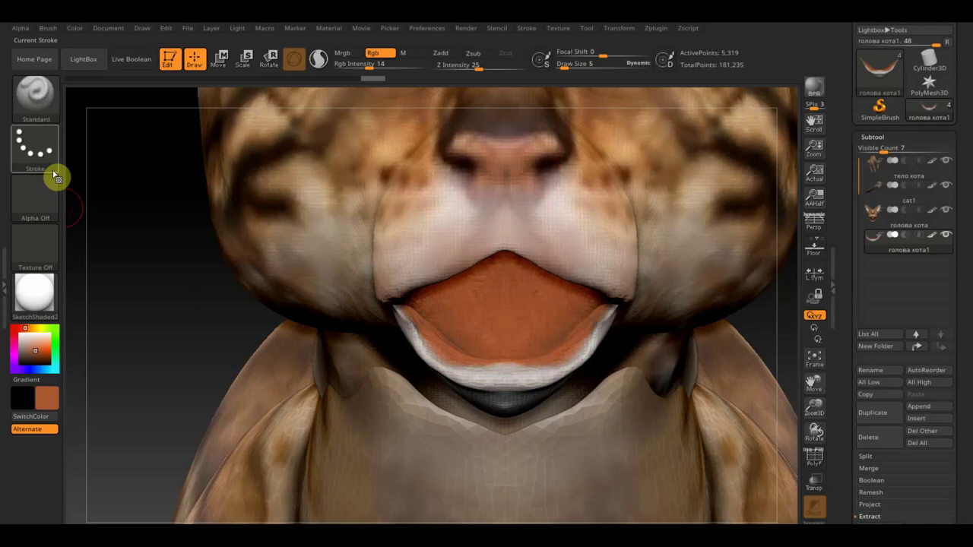
pyautogui.click(42, 97)
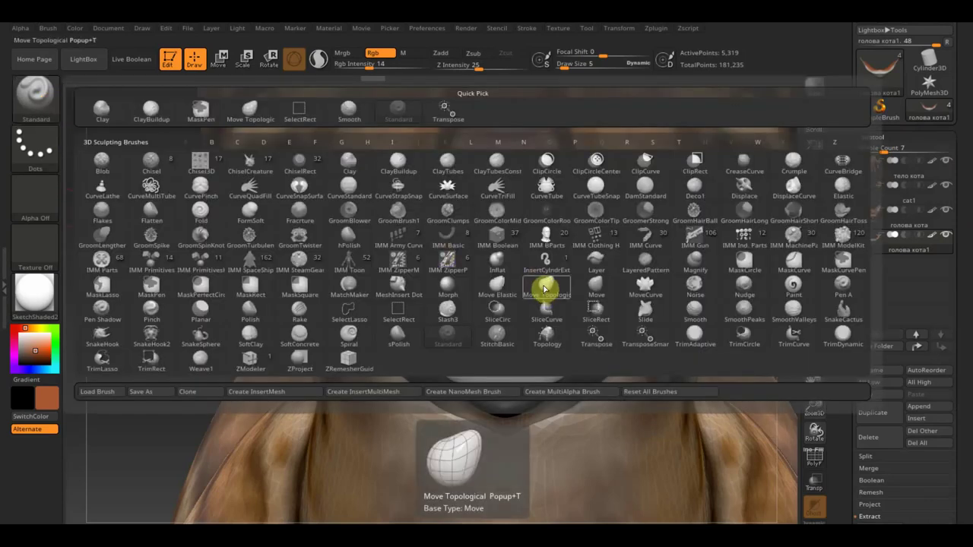
# Push the lower lip into shape with the Move Topological brush at draw size 22
pyautogui.click(250, 108)
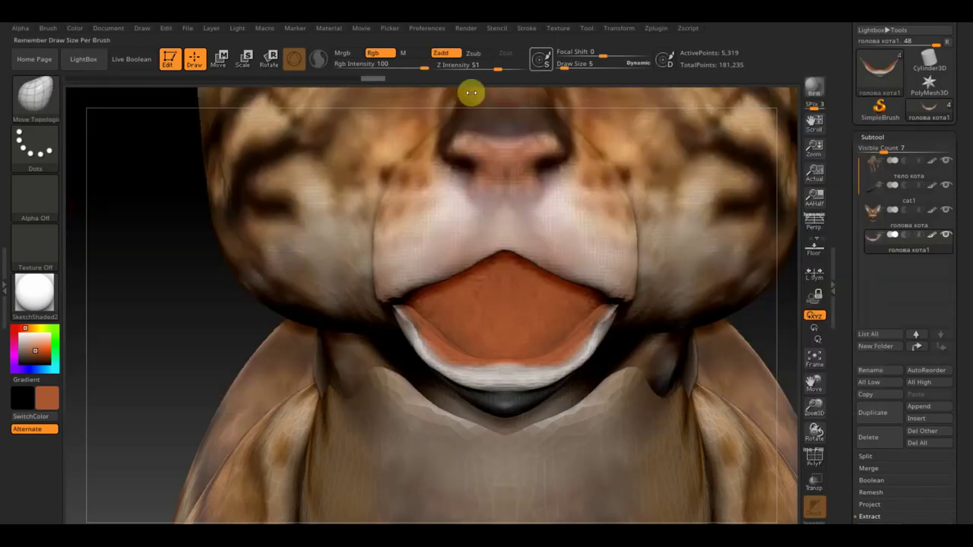
pyautogui.click(571, 65)
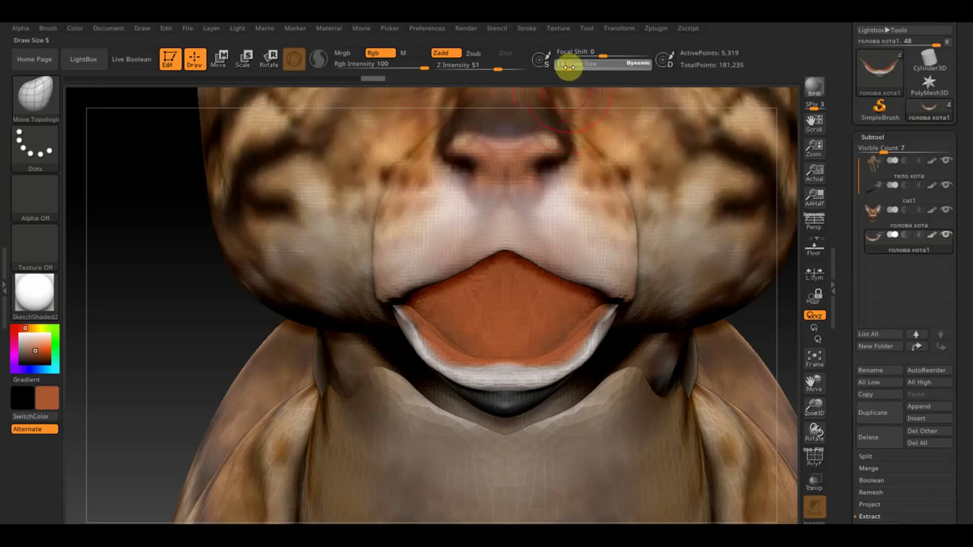
pyautogui.write('9')
pyautogui.moveTo(570, 65); pyautogui.dragTo(569, 70)
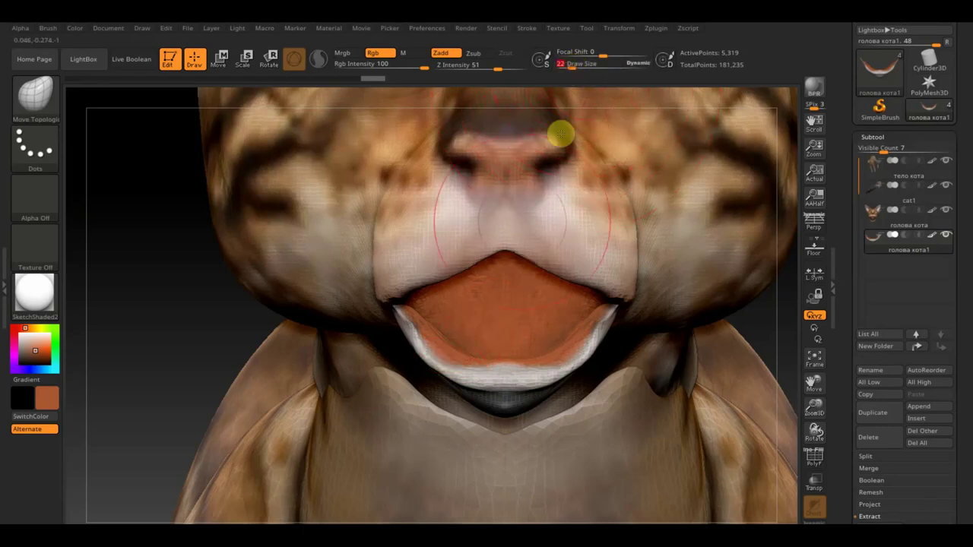
pyautogui.moveTo(430, 363); pyautogui.dragTo(442, 346)
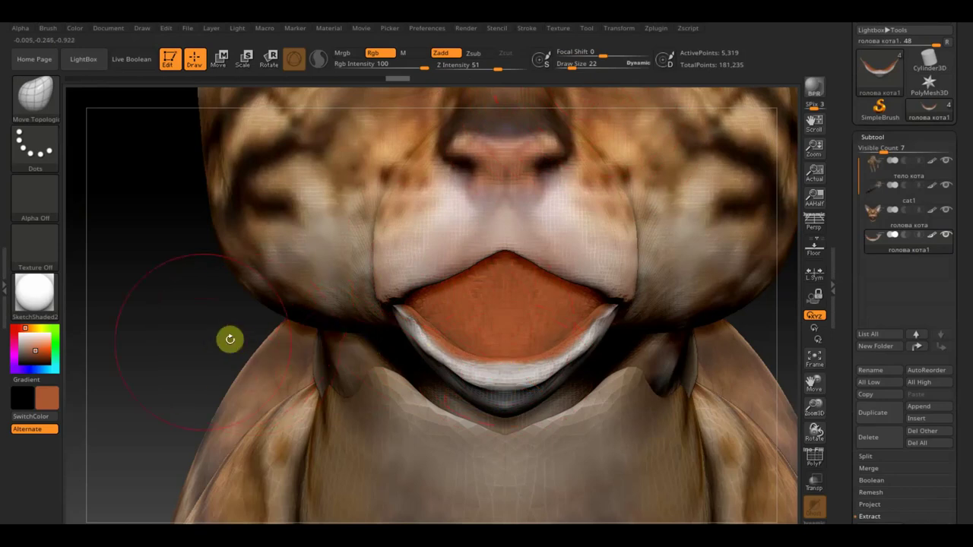
pyautogui.hotkey('ctrl', 'z')
pyautogui.press('f')
pyautogui.moveTo(532, 311)
pyautogui.mouseDown()
pyautogui.moveTo(694, 335)
pyautogui.moveTo(648, 338)
pyautogui.moveTo(715, 474)
pyautogui.moveTo(708, 434)
pyautogui.mouseUp()
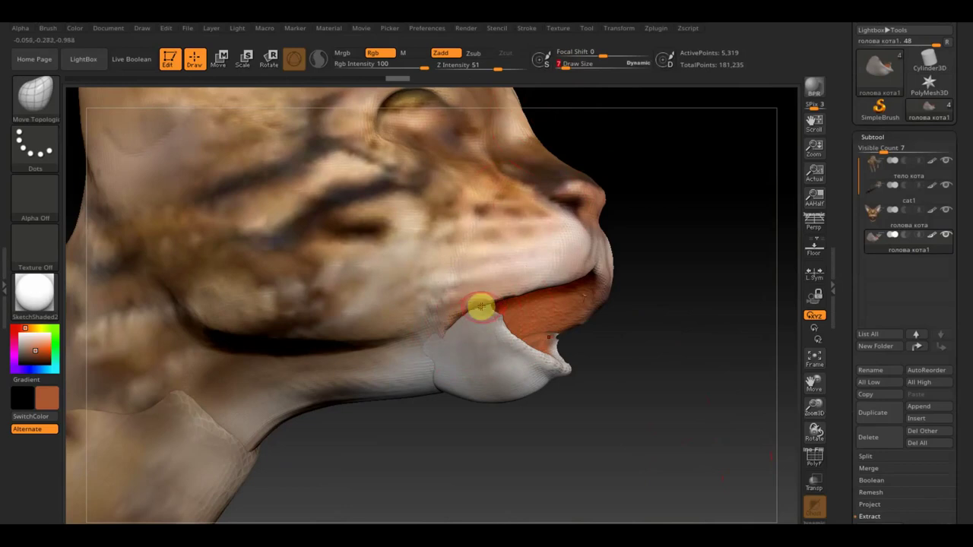
# Select the ClayBuildup brush and turn the cat's head to face the viewer squarely
pyautogui.click(34, 95)
pyautogui.click(152, 109)
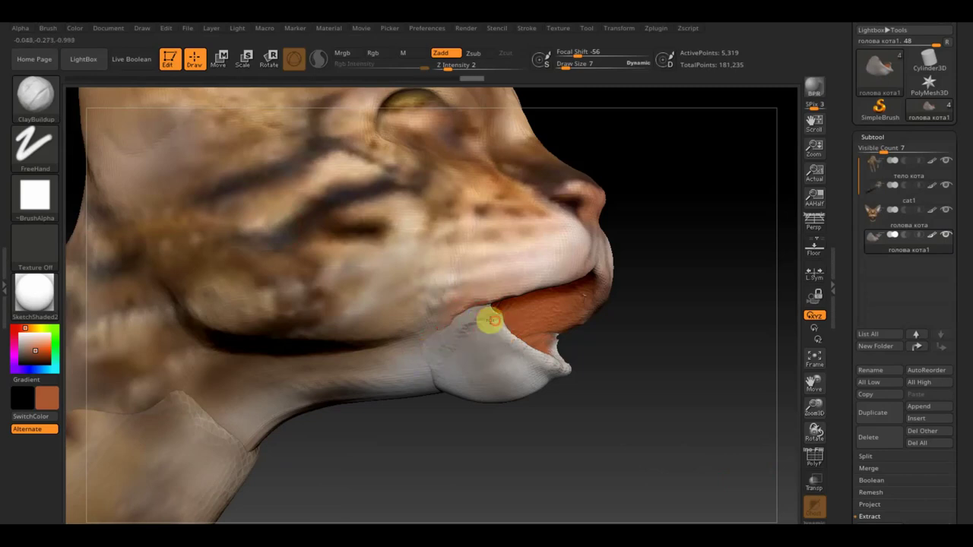
pyautogui.moveTo(633, 393)
pyautogui.mouseDown()
pyautogui.moveTo(595, 403)
pyautogui.moveTo(586, 370)
pyautogui.mouseUp()
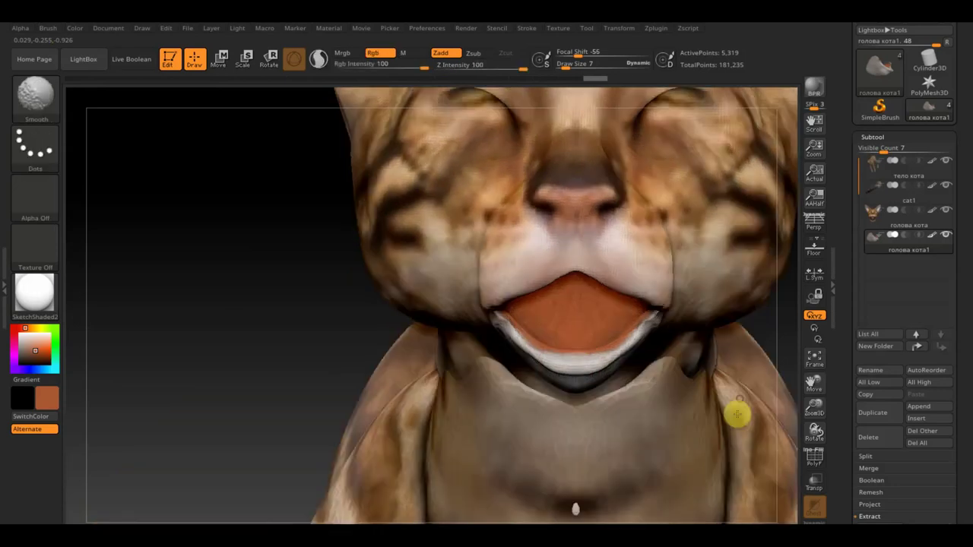
pyautogui.moveTo(749, 391); pyautogui.dragTo(738, 413)
# Check the head's side profile, return to the front view, then zoom out to frame the whole cat
pyautogui.moveTo(361, 311); pyautogui.dragTo(335, 317)
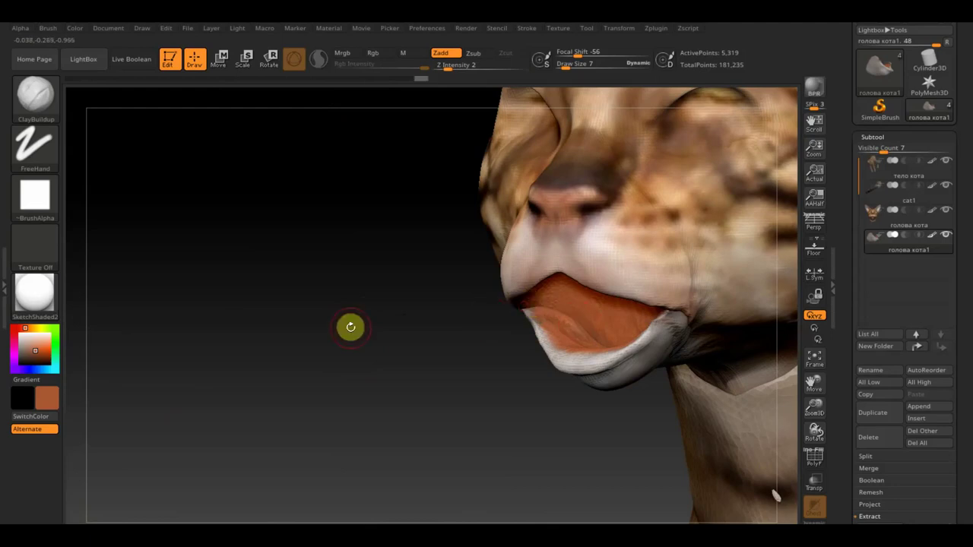
pyautogui.keyDown('shift'); pyautogui.moveTo(309, 350); pyautogui.dragTo(339, 349); pyautogui.keyUp('shift')
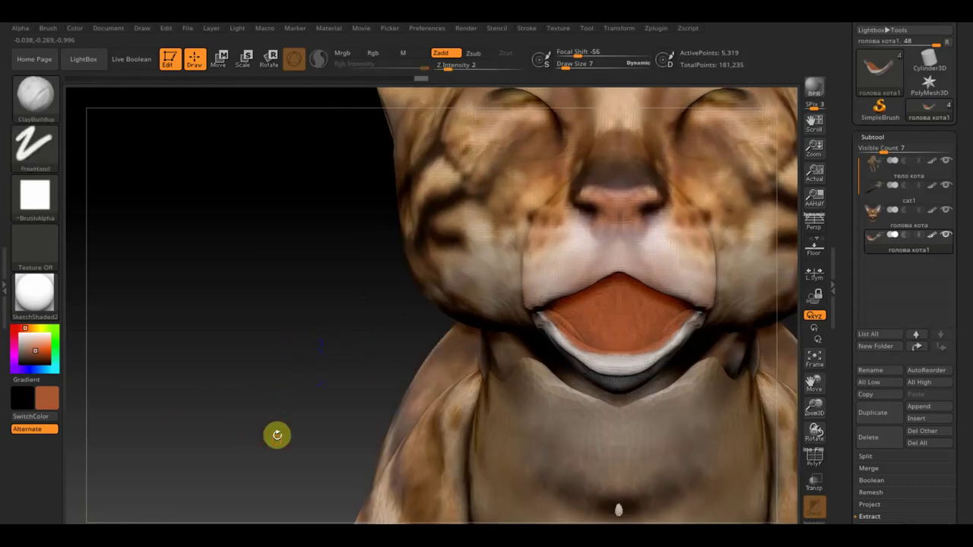
pyautogui.keyDown('alt'); pyautogui.moveTo(275, 434); pyautogui.dragTo(200, 243); pyautogui.keyUp('alt')
pyautogui.keyDown('alt'); pyautogui.moveTo(756, 420); pyautogui.dragTo(703, 337); pyautogui.keyUp('alt')
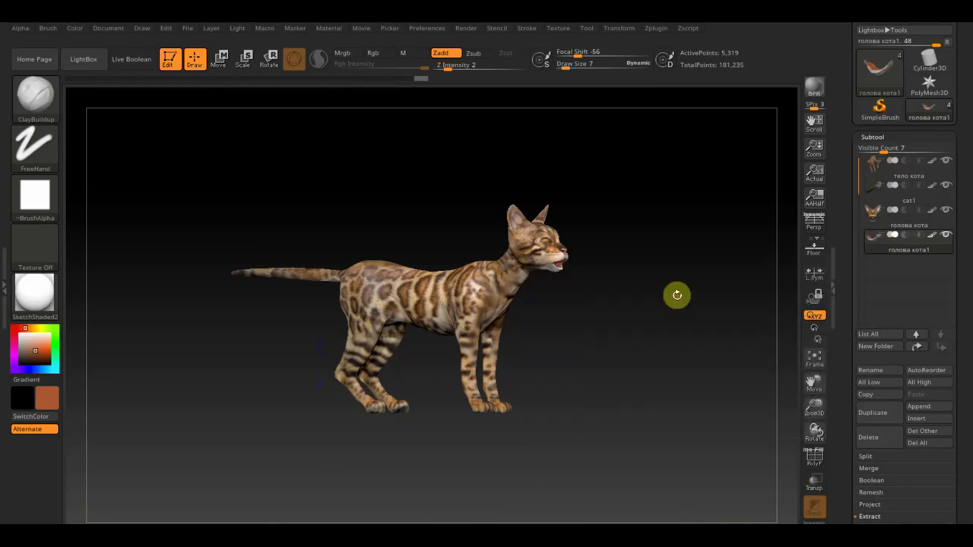
# Make the тело кота body subtool the active subtool
pyautogui.press('n')
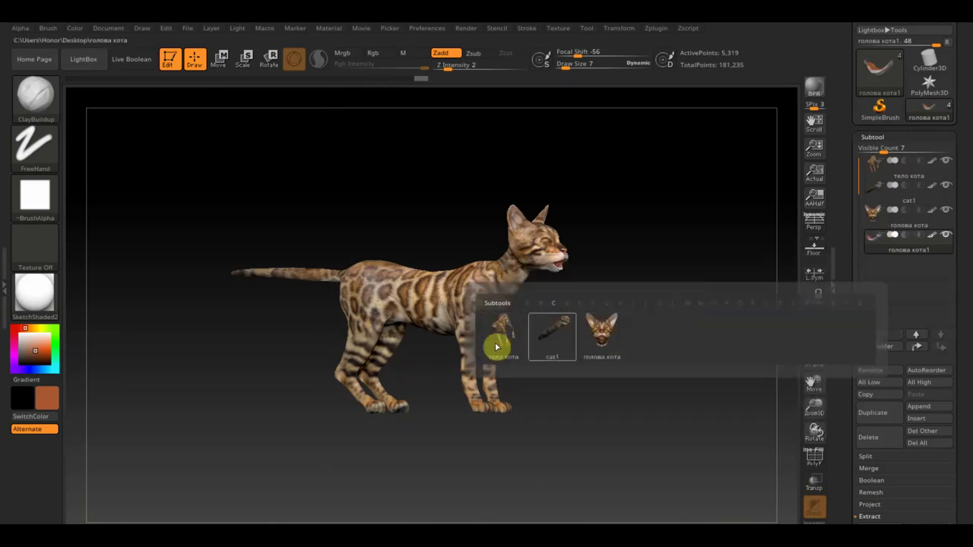
pyautogui.click(569, 341)
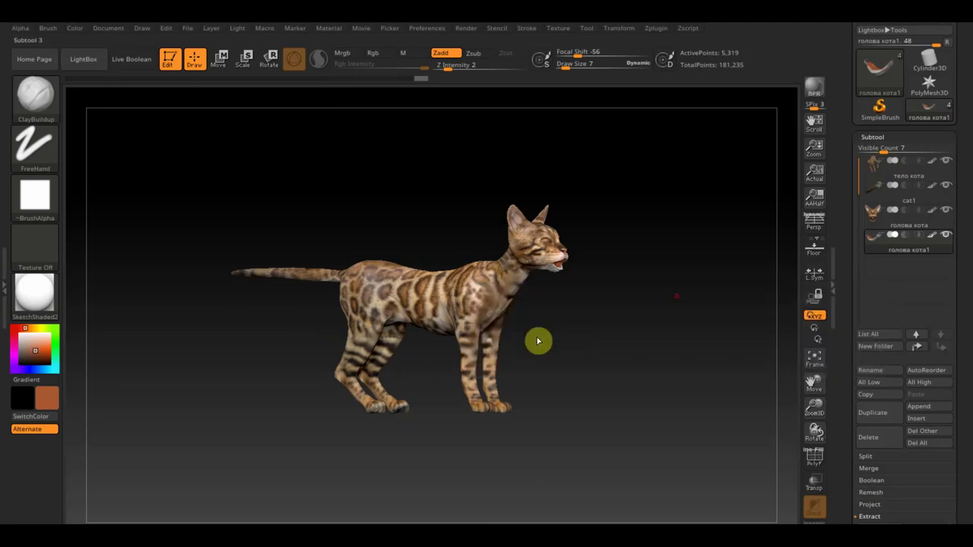
pyautogui.moveTo(897, 167)
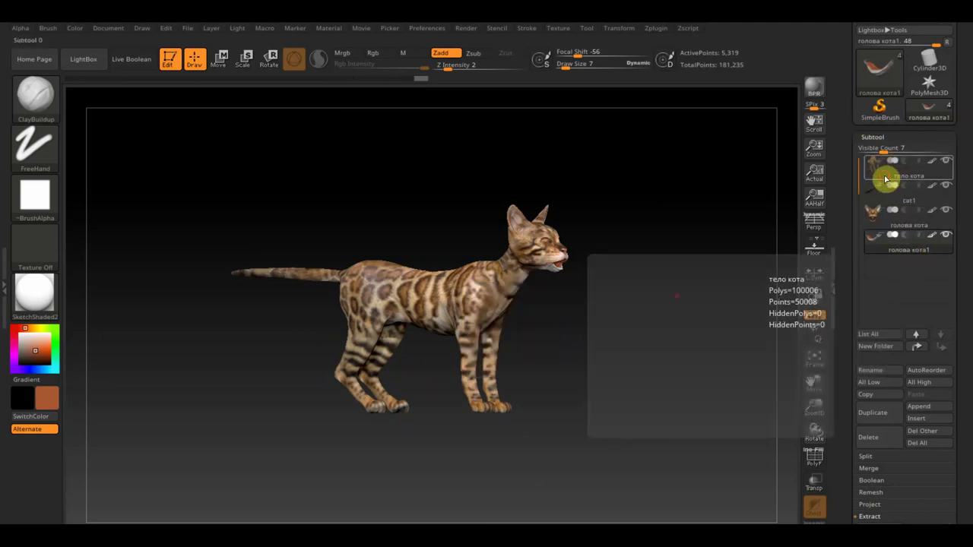
pyautogui.click(886, 179)
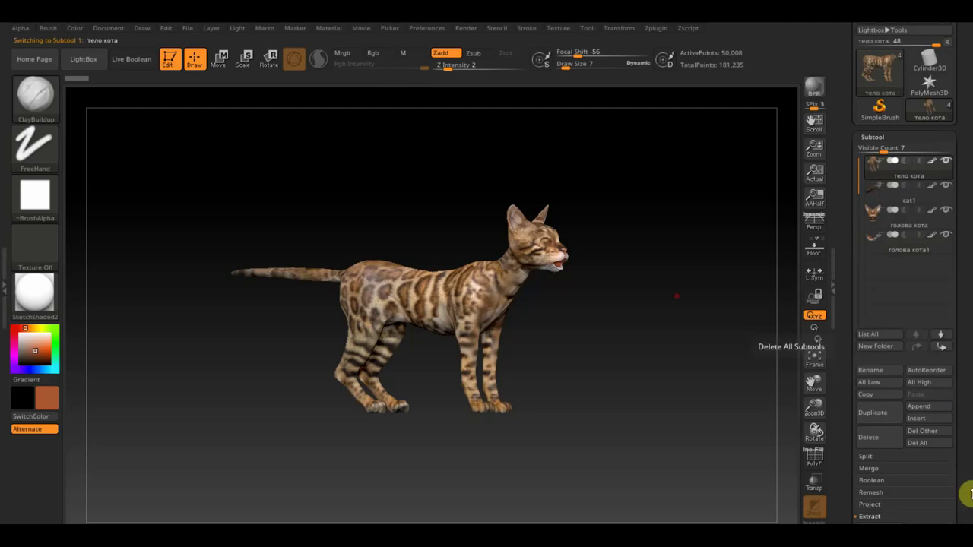
# Use MergeDown twice so the remaining pieces merge into тело кота
pyautogui.scroll(-5, 959, 449)
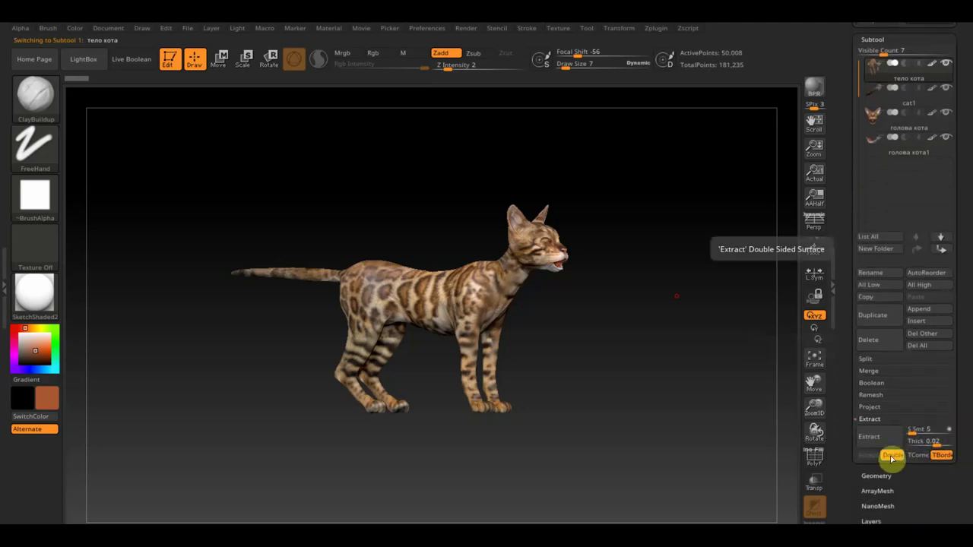
pyautogui.click(870, 371)
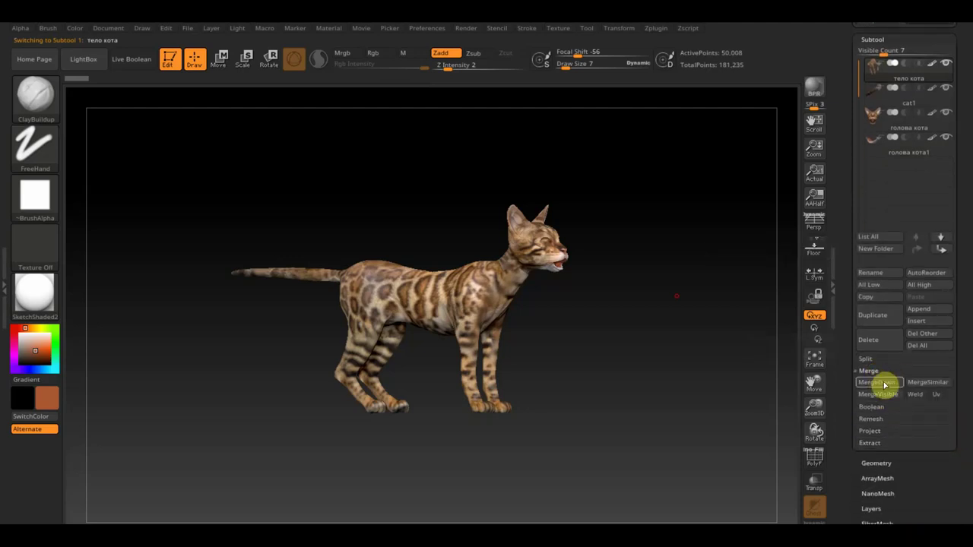
pyautogui.click(892, 383)
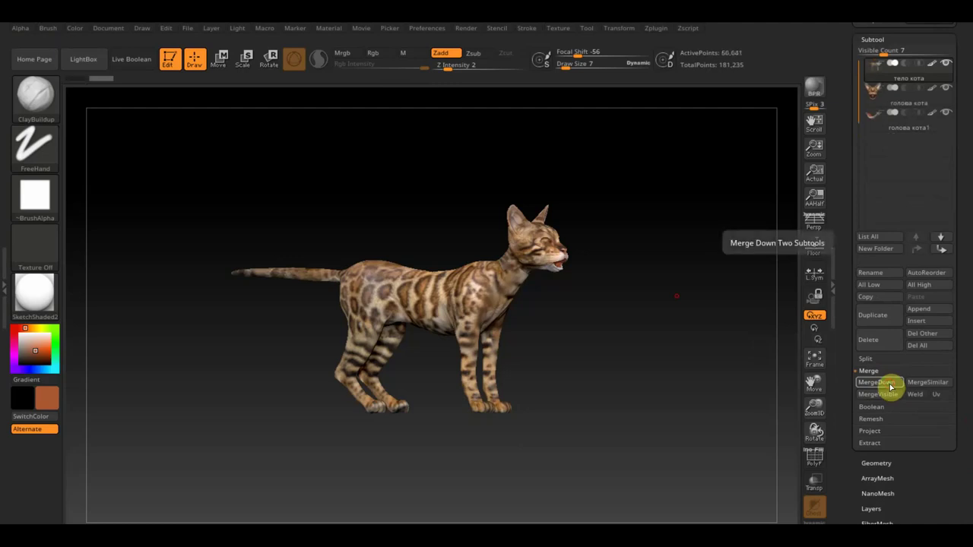
pyautogui.click(891, 384)
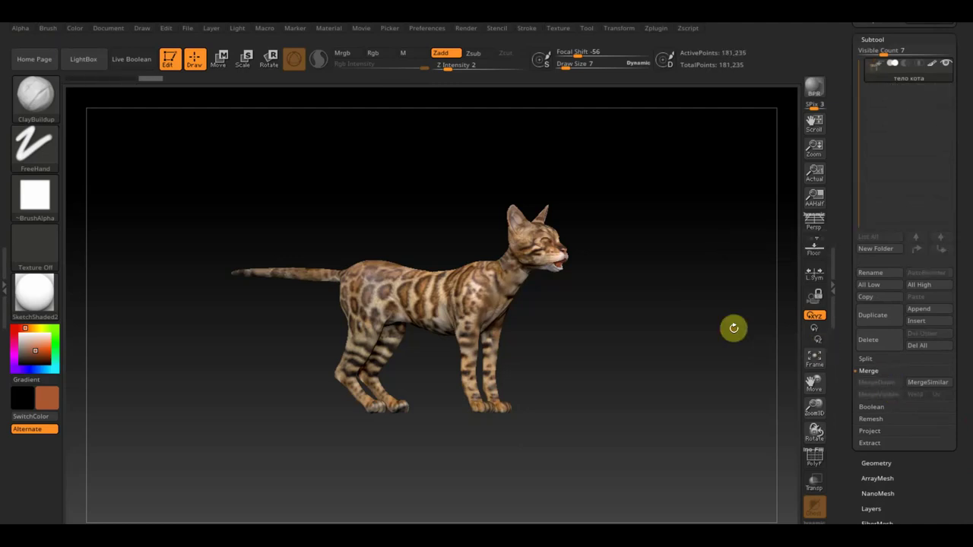
# Turn on the PolyF overlay from a side view and zoom in and out to inspect the polygroups
pyautogui.keyDown('shift'); pyautogui.moveTo(734, 328); pyautogui.dragTo(709, 332); pyautogui.keyUp('shift')
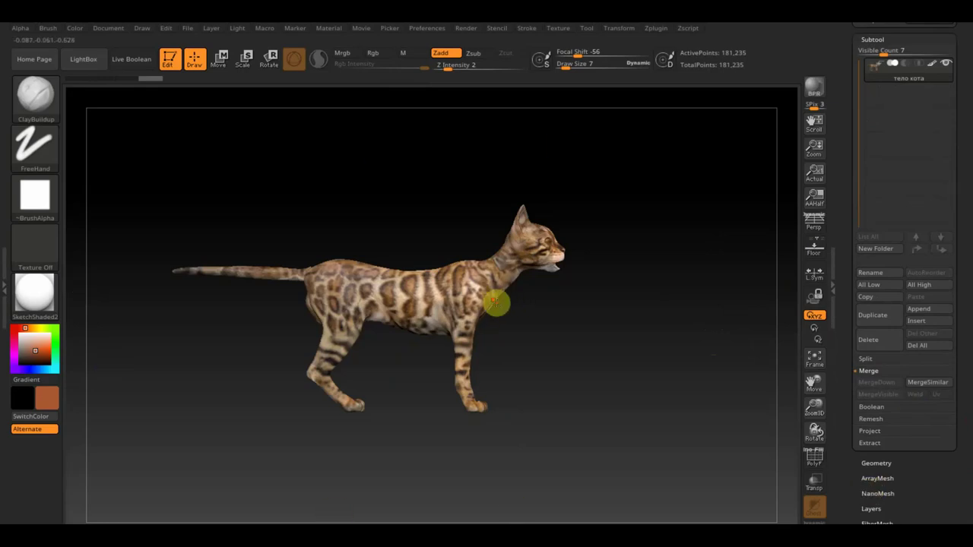
pyautogui.click(815, 457)
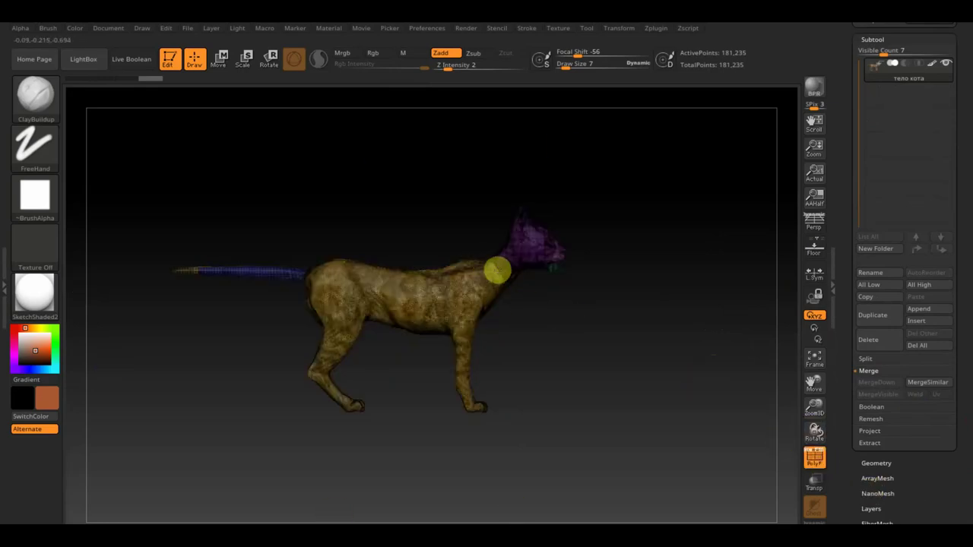
pyautogui.keyDown('ctrl'); pyautogui.moveTo(601, 339); pyautogui.dragTo(651, 423, button='right'); pyautogui.keyUp('ctrl')
pyautogui.keyDown('alt'); pyautogui.moveTo(525, 199); pyautogui.dragTo(582, 278, button='right'); pyautogui.keyUp('alt')
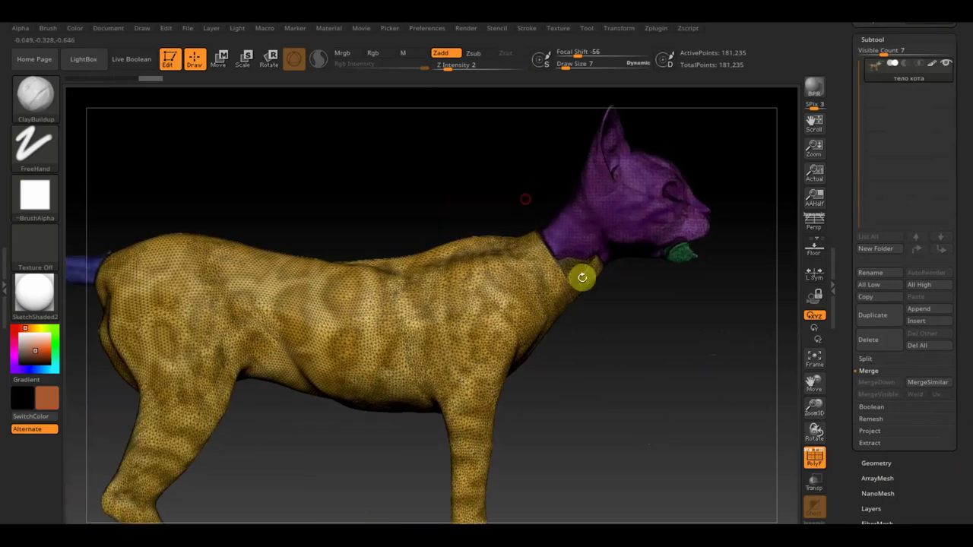
pyautogui.keyDown('ctrl'); pyautogui.moveTo(648, 445); pyautogui.dragTo(628, 384, button='right'); pyautogui.keyUp('ctrl')
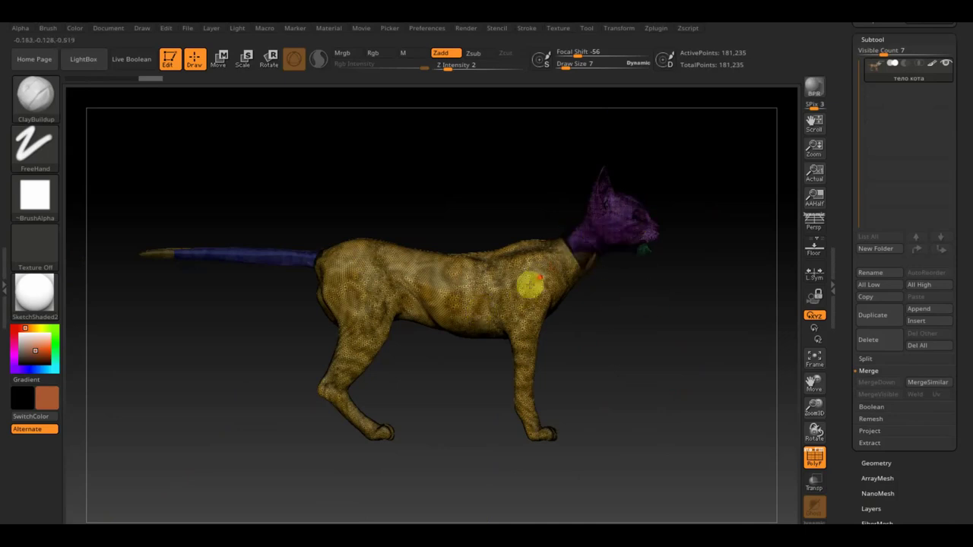
# Isolate the purple head, hide groups down to the blue tail, then show the whole cat and open Geometry
pyautogui.click(559, 266)
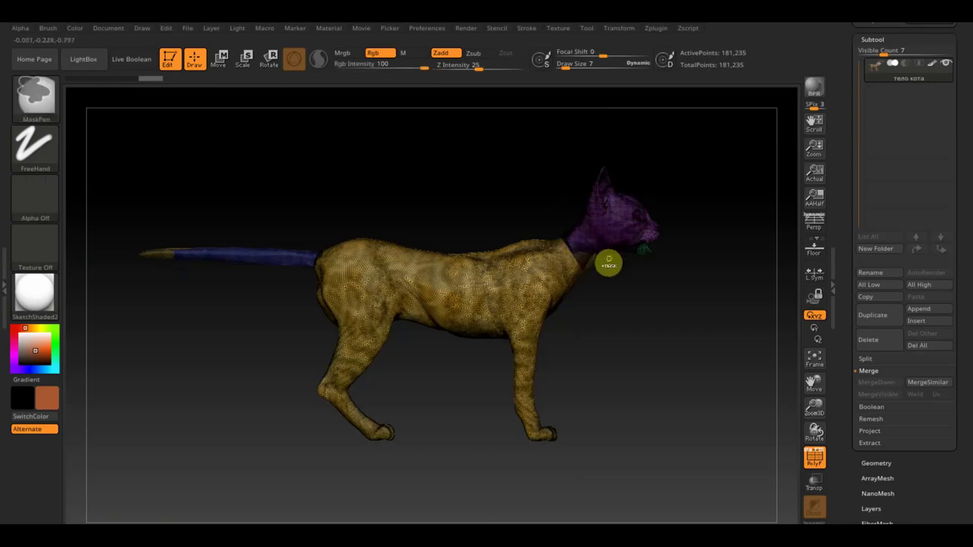
pyautogui.keyDown('ctrl'); pyautogui.keyDown('shift'); pyautogui.click(602, 254); pyautogui.keyUp('shift'); pyautogui.keyUp('ctrl')
pyautogui.keyDown('ctrl'); pyautogui.keyDown('shift'); pyautogui.click(601, 247); pyautogui.keyUp('shift'); pyautogui.keyUp('ctrl')
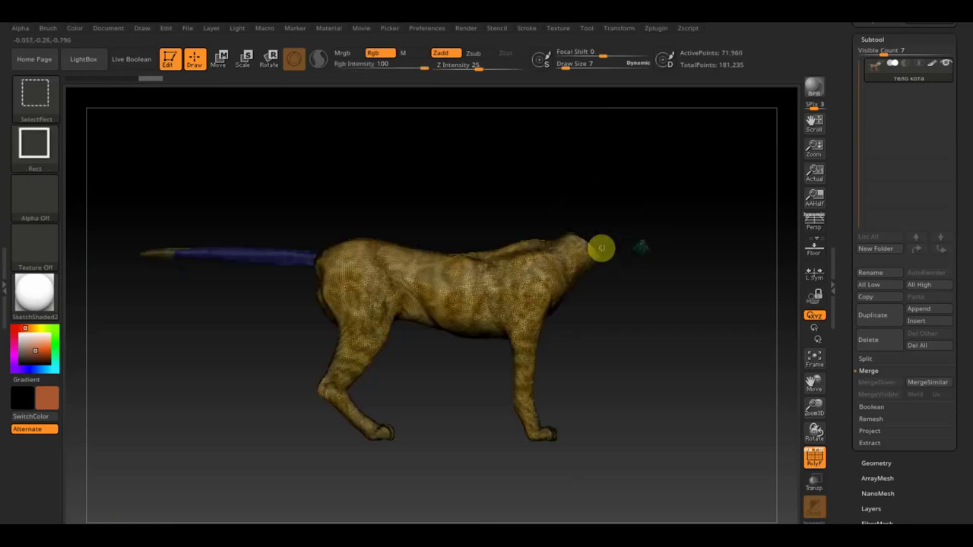
pyautogui.keyDown('ctrl'); pyautogui.keyDown('shift'); pyautogui.click(539, 276); pyautogui.keyUp('shift'); pyautogui.keyUp('ctrl')
pyautogui.keyDown('ctrl'); pyautogui.keyDown('shift'); pyautogui.click(259, 250); pyautogui.keyUp('shift'); pyautogui.keyUp('ctrl')
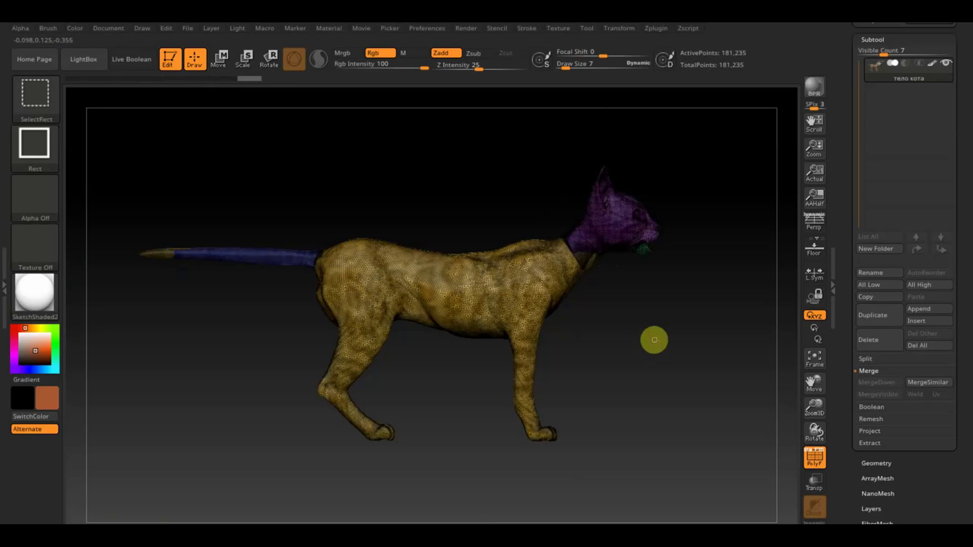
pyautogui.click(889, 462)
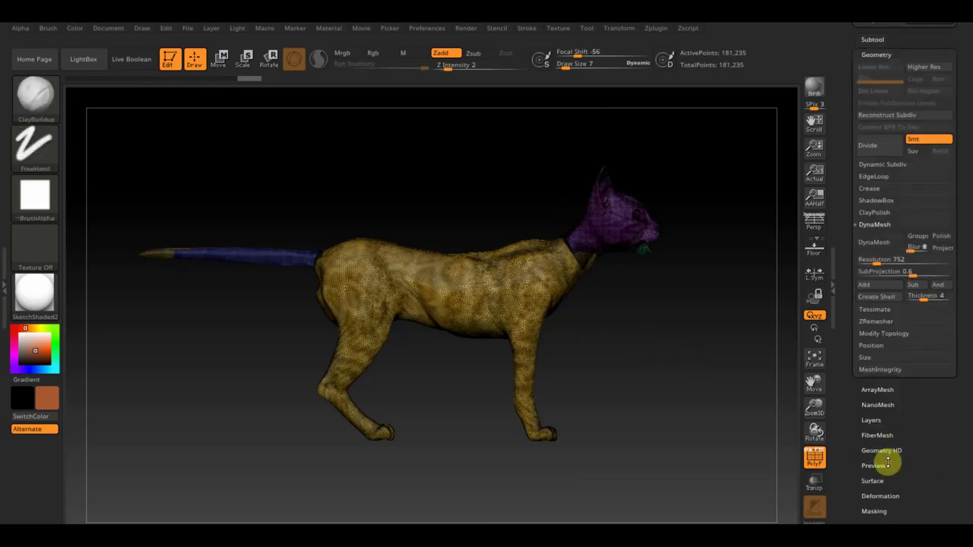
# Turn off PolyF and toggle the cat's colour display off and back on in the subtool list
pyautogui.click(818, 458)
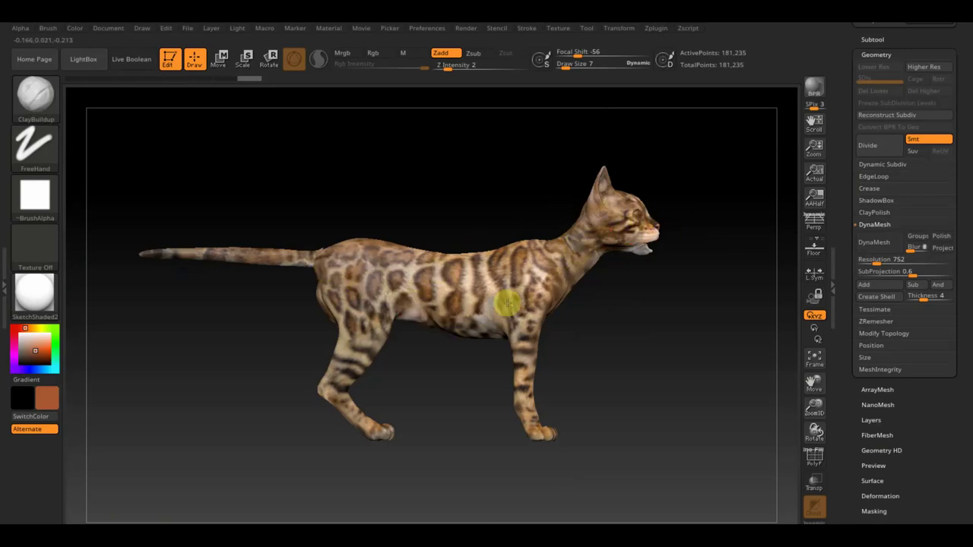
pyautogui.click(915, 40)
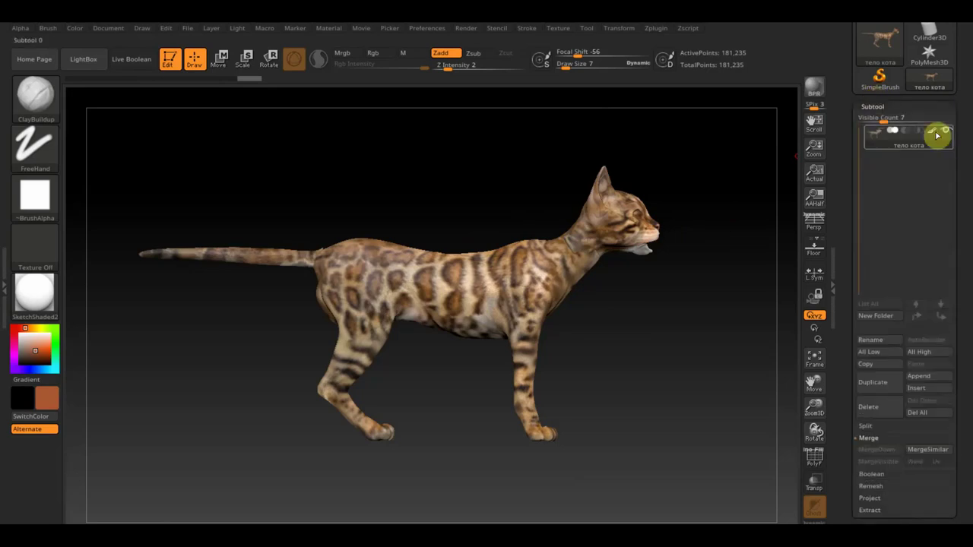
pyautogui.click(935, 134)
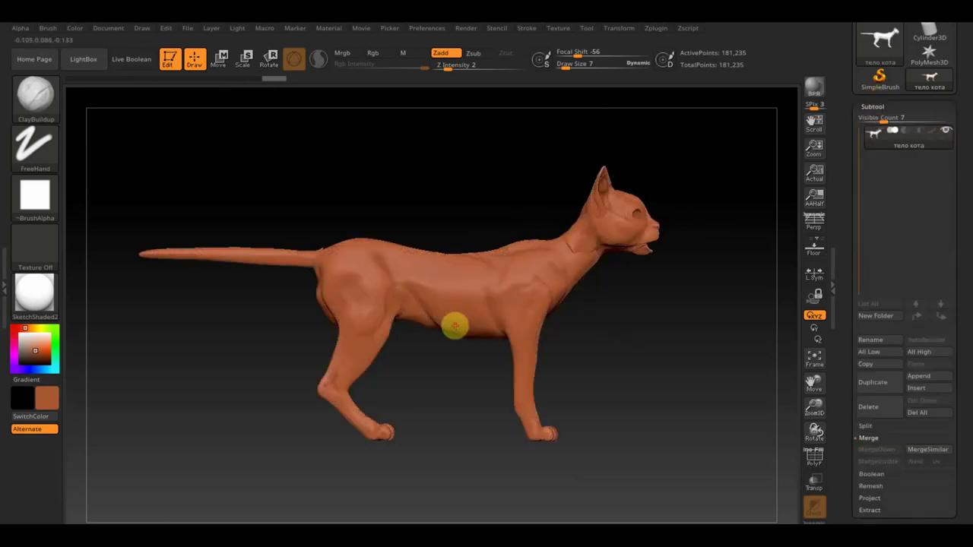
pyautogui.click(937, 135)
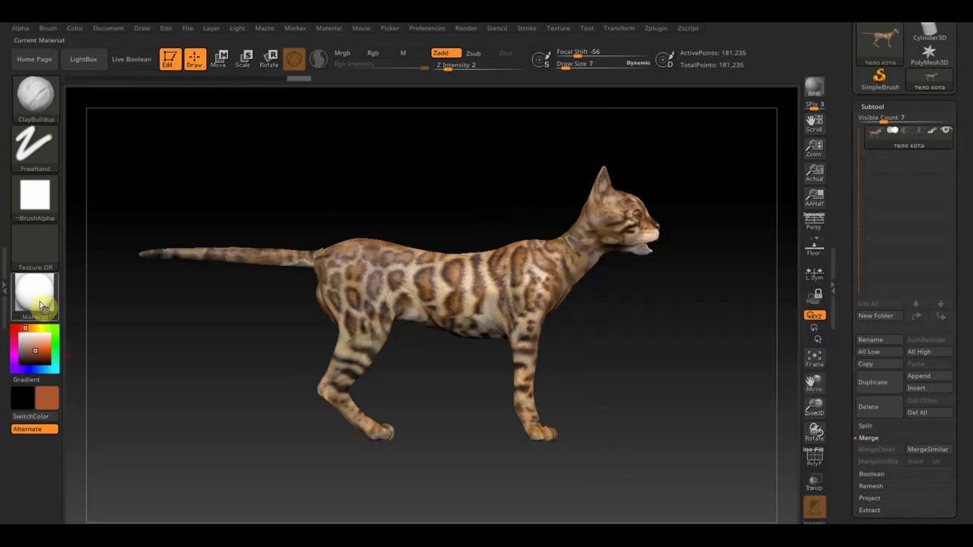
# Pick a near-white paint colour (RGB 224/218/216) and expand the DynaMesh options at resolution 752
pyautogui.click(22, 337)
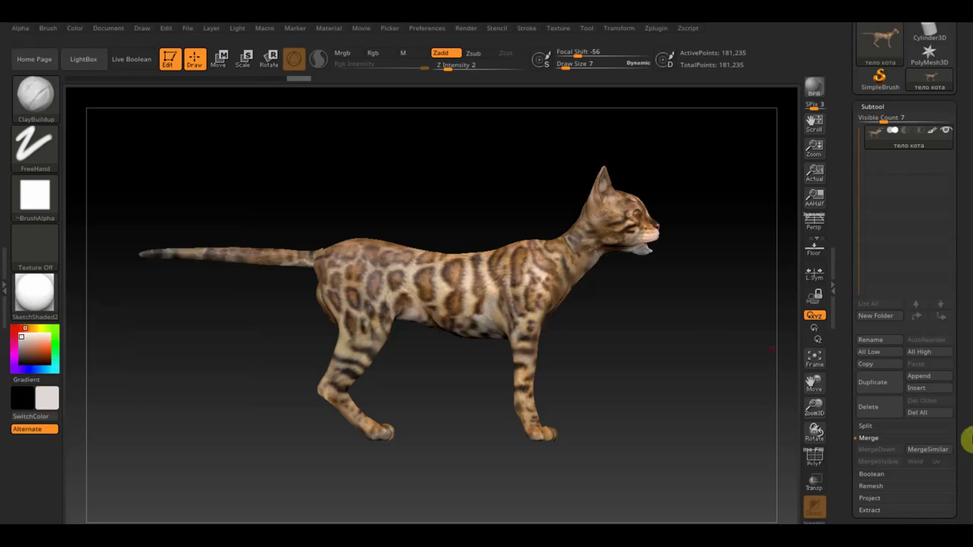
pyautogui.moveTo(970, 447); pyautogui.dragTo(969, 405)
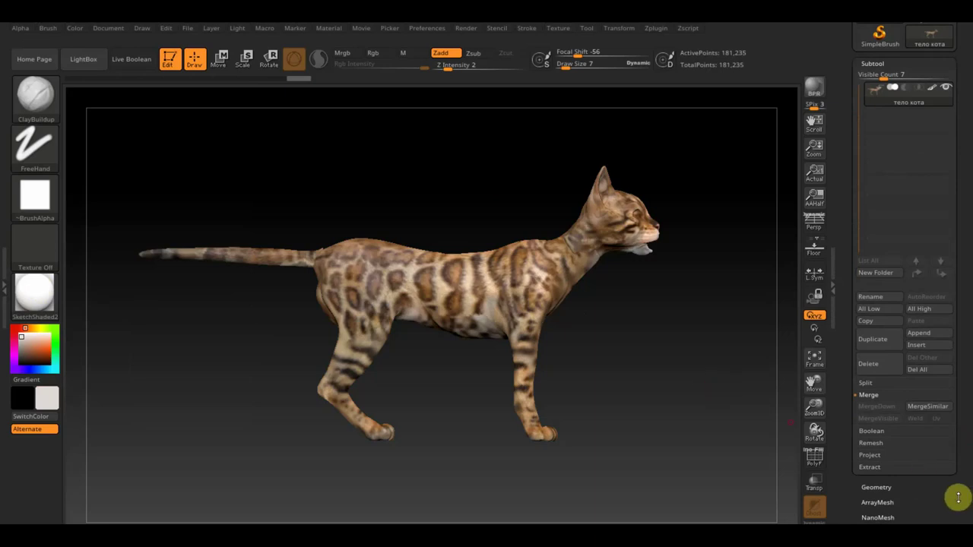
pyautogui.click(882, 486)
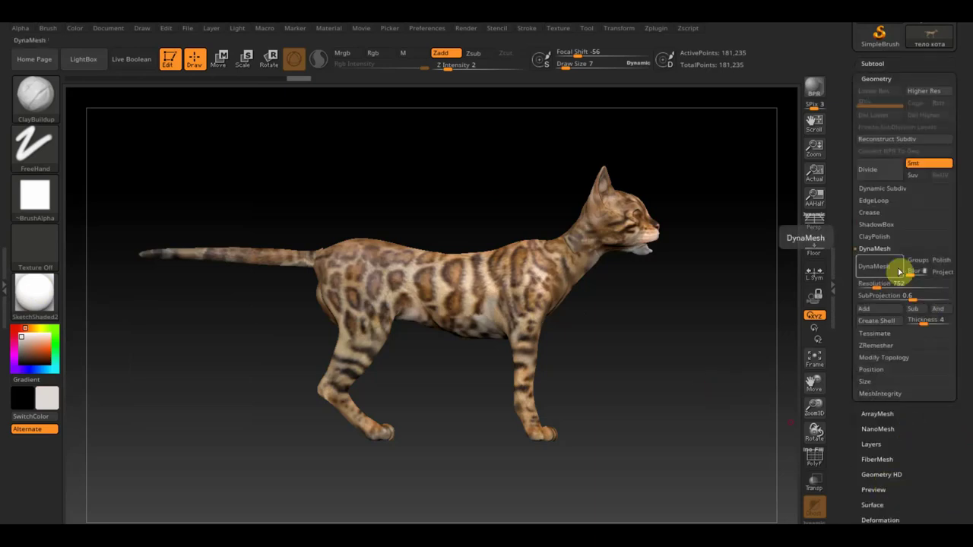
# DynaMesh the cat at resolution 864 for 455,575 points, check the wireframe, and zoom in
pyautogui.moveTo(871, 283); pyautogui.dragTo(879, 286)
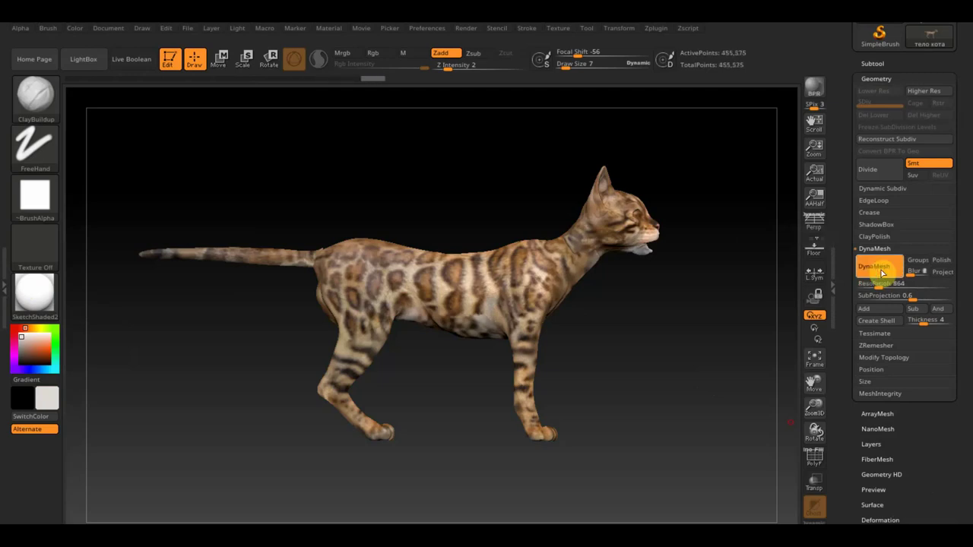
pyautogui.click(815, 457)
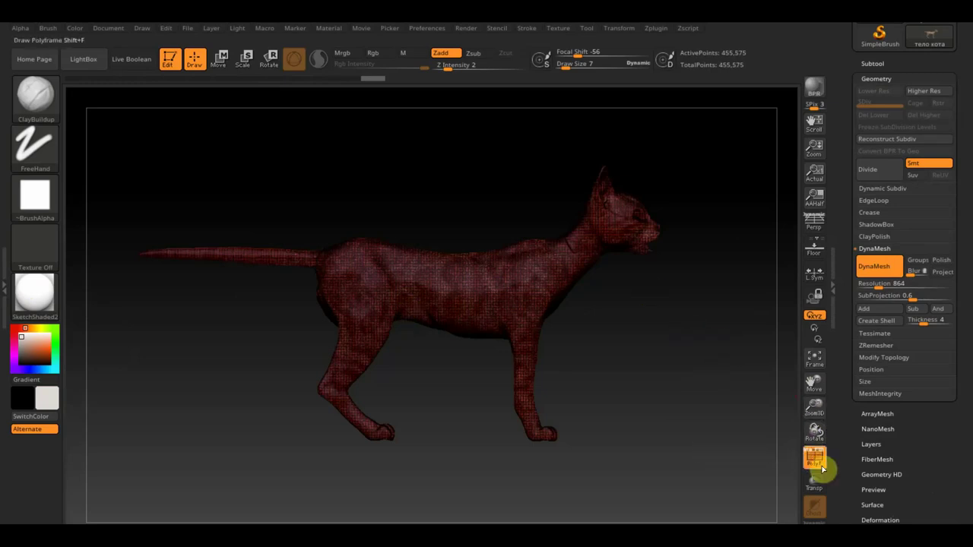
pyautogui.click(819, 465)
pyautogui.keyDown('alt'); pyautogui.moveTo(705, 388); pyautogui.dragTo(688, 445); pyautogui.keyUp('alt')
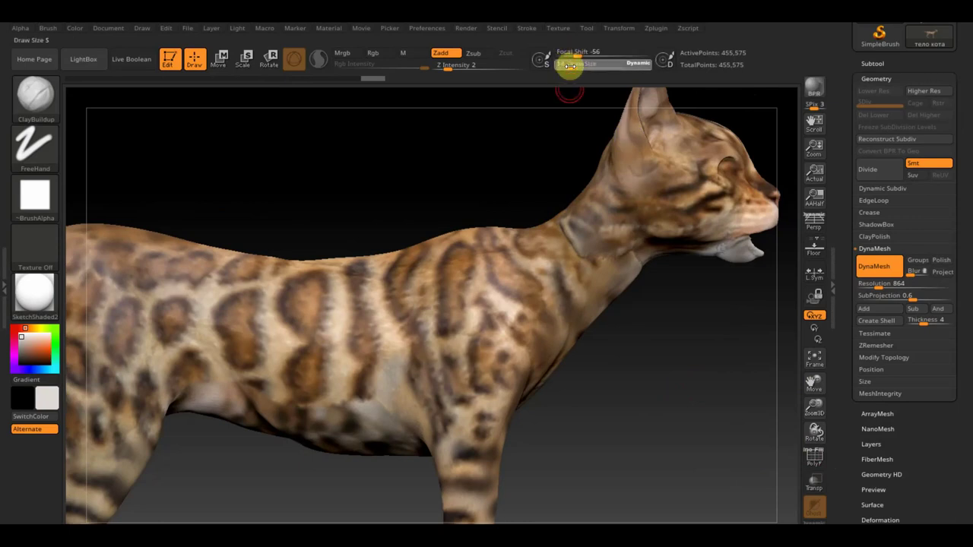
# Smooth the seam around the cat's neck from several angles, then move in closer on the neck
pyautogui.press('shift')
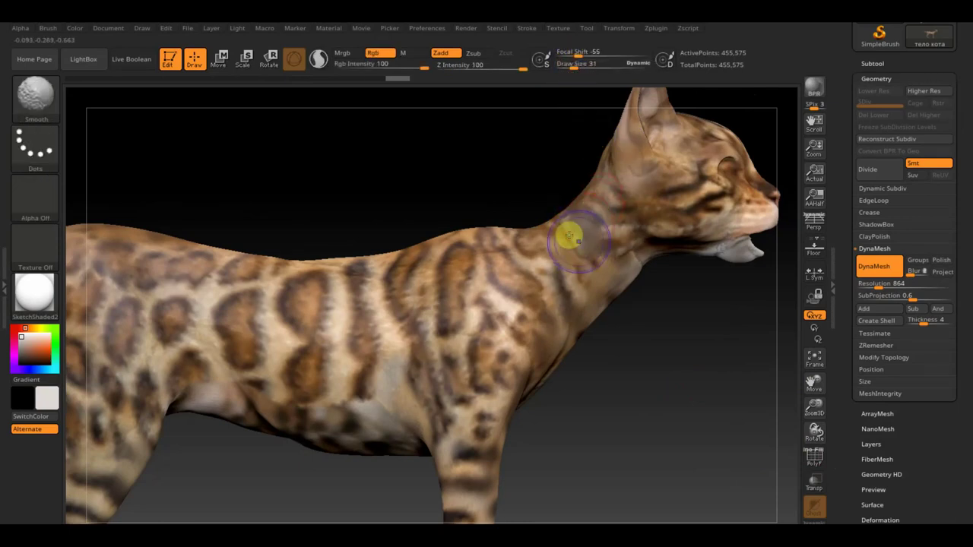
pyautogui.keyDown('shift'); pyautogui.moveTo(597, 267); pyautogui.dragTo(582, 256); pyautogui.keyUp('shift')
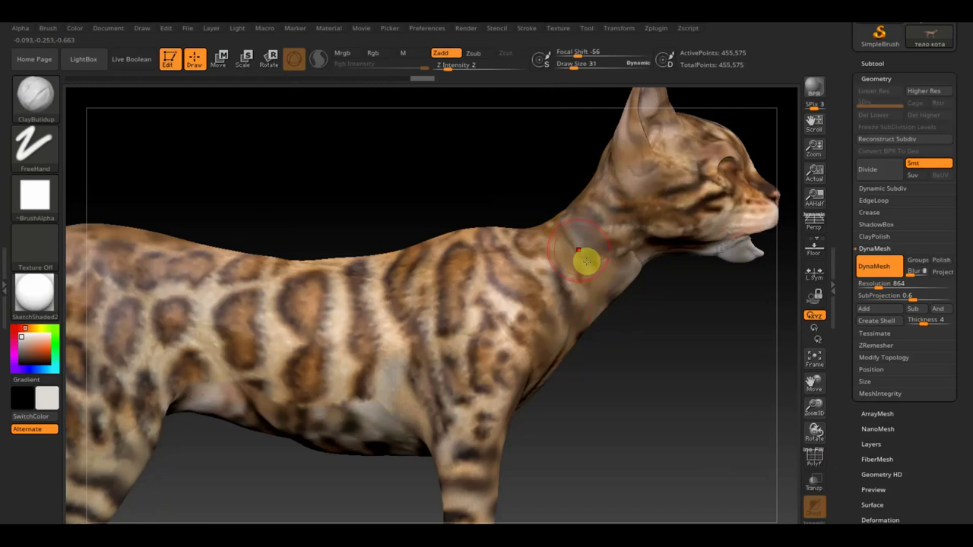
pyautogui.moveTo(641, 304)
pyautogui.mouseDown()
pyautogui.moveTo(616, 278)
pyautogui.moveTo(615, 242)
pyautogui.mouseUp()
pyautogui.press('shift')
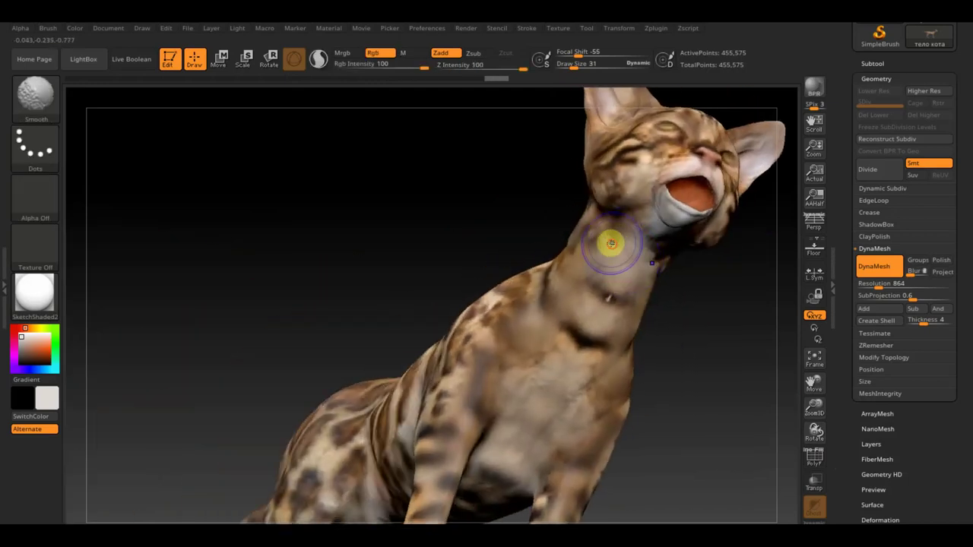
pyautogui.moveTo(662, 282)
pyautogui.mouseDown()
pyautogui.moveTo(690, 310)
pyautogui.moveTo(669, 271)
pyautogui.moveTo(718, 263)
pyautogui.moveTo(658, 266)
pyautogui.mouseUp()
pyautogui.moveTo(740, 289); pyautogui.dragTo(710, 271)
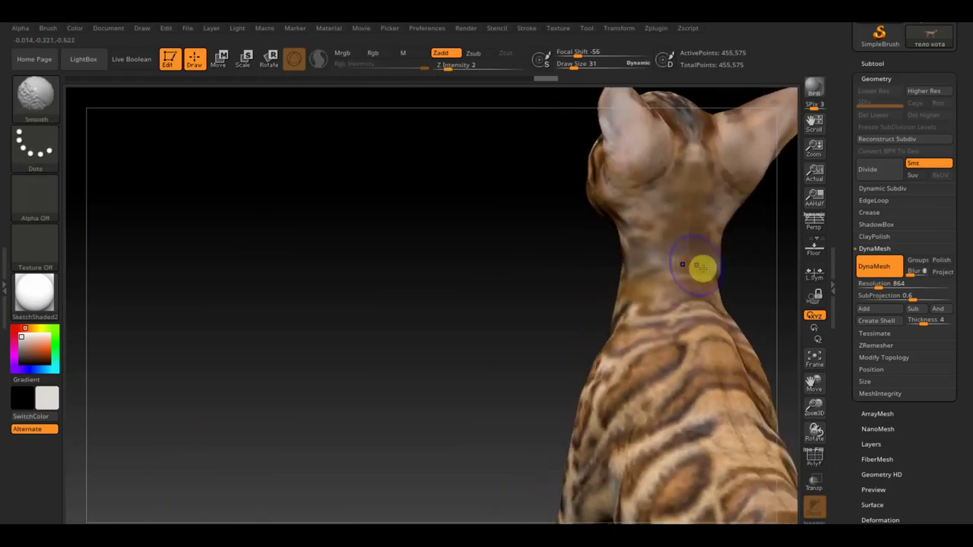
pyautogui.moveTo(570, 299)
pyautogui.mouseDown()
pyautogui.moveTo(542, 267)
pyautogui.moveTo(524, 286)
pyautogui.mouseUp()
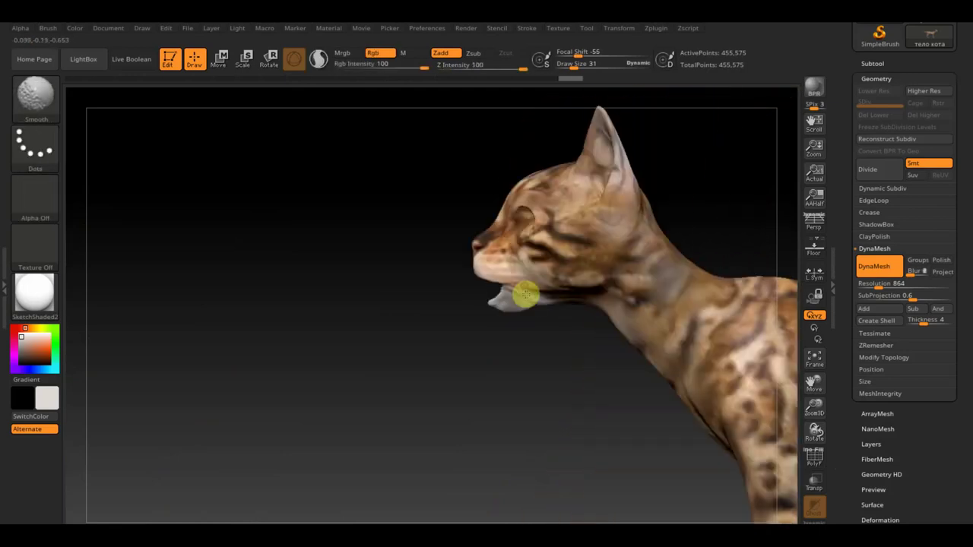
pyautogui.moveTo(585, 425)
pyautogui.keyDown('alt'); pyautogui.mouseDown()
pyautogui.moveTo(484, 389)
pyautogui.moveTo(467, 287)
pyautogui.mouseUp(); pyautogui.keyUp('alt')
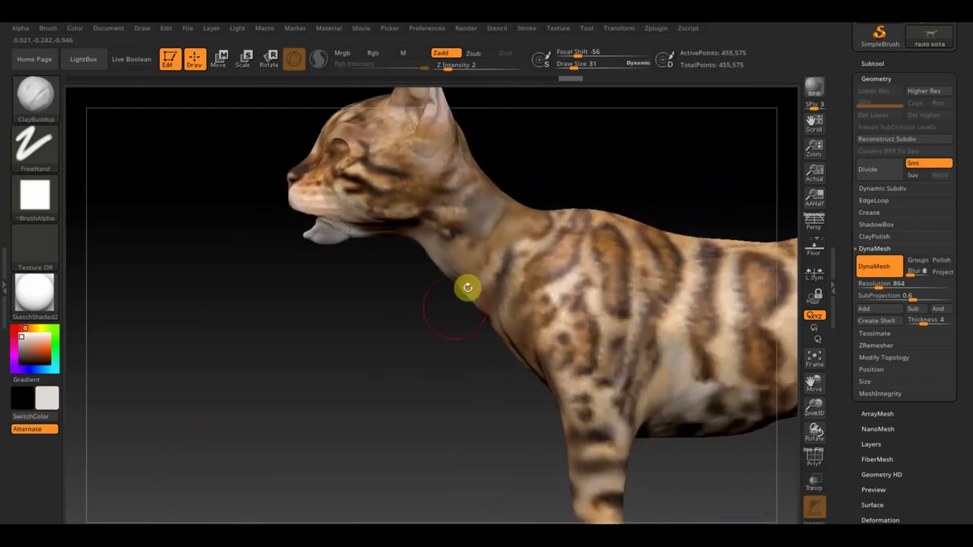
# Shrink the brush to about size 5, smooth the rough neck area, and rotate to check it
pyautogui.moveTo(587, 67); pyautogui.dragTo(572, 65)
pyautogui.press('ctrl')
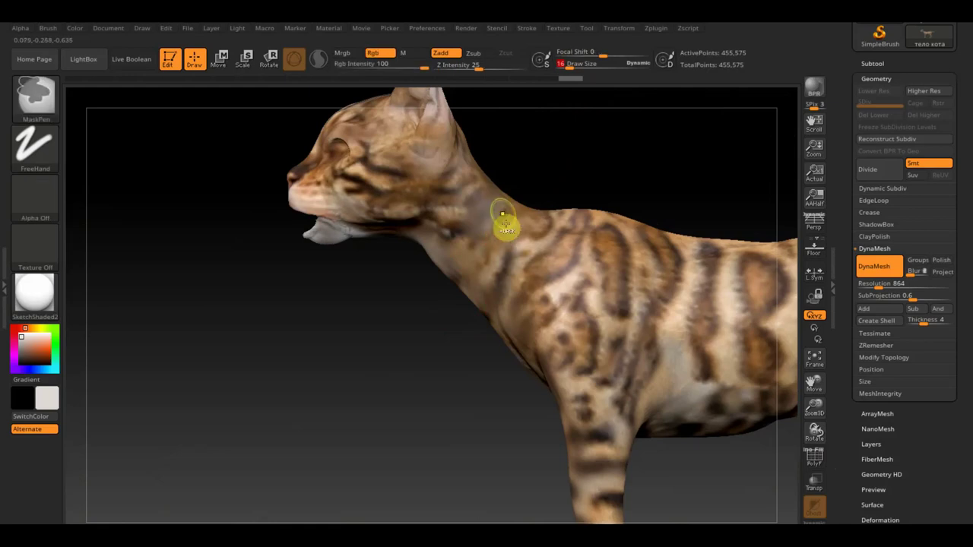
pyautogui.press('shift')
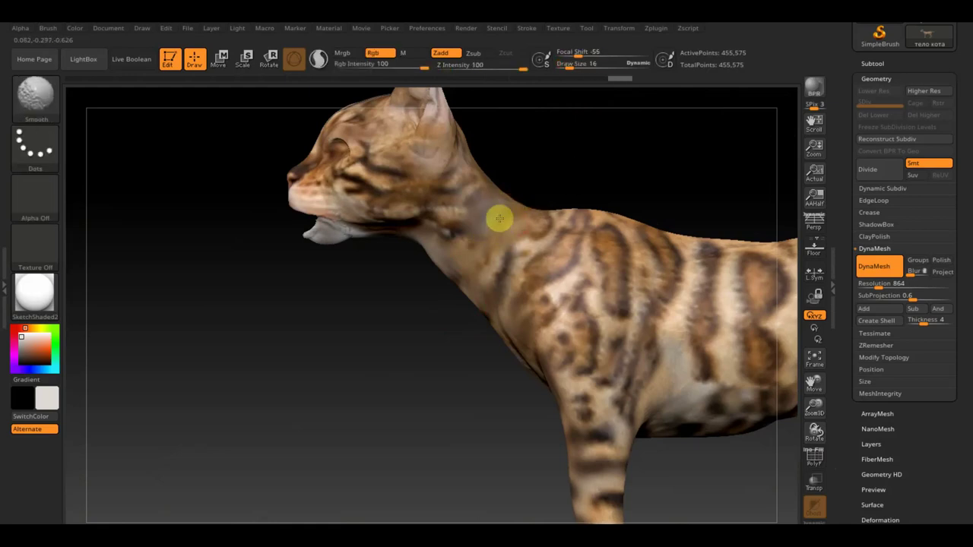
pyautogui.keyDown('shift'); pyautogui.moveTo(501, 216); pyautogui.dragTo(445, 213); pyautogui.keyUp('shift')
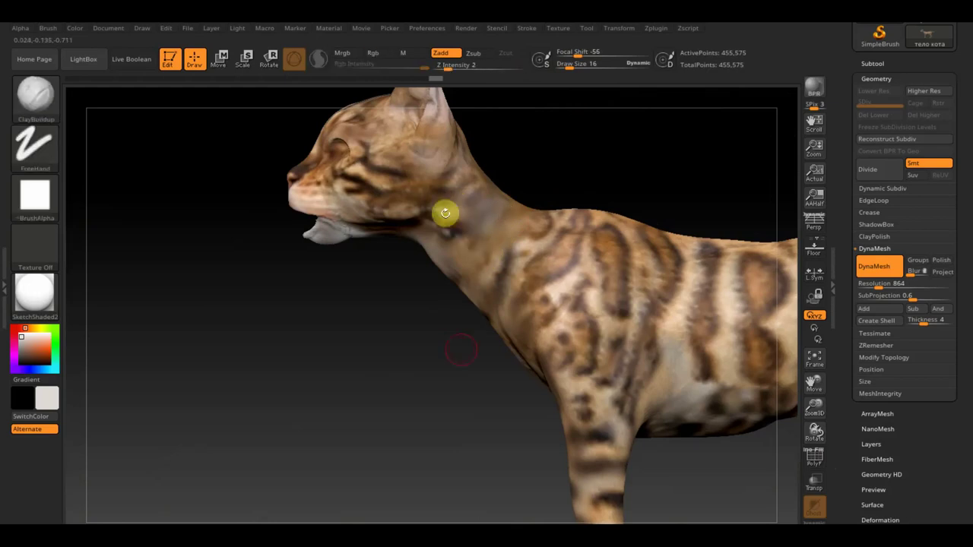
pyautogui.moveTo(444, 395)
pyautogui.mouseDown()
pyautogui.moveTo(438, 403)
pyautogui.moveTo(466, 369)
pyautogui.moveTo(351, 377)
pyautogui.moveTo(378, 340)
pyautogui.mouseUp()
pyautogui.moveTo(477, 128)
pyautogui.mouseDown()
pyautogui.moveTo(451, 164)
pyautogui.moveTo(483, 267)
pyautogui.mouseUp()
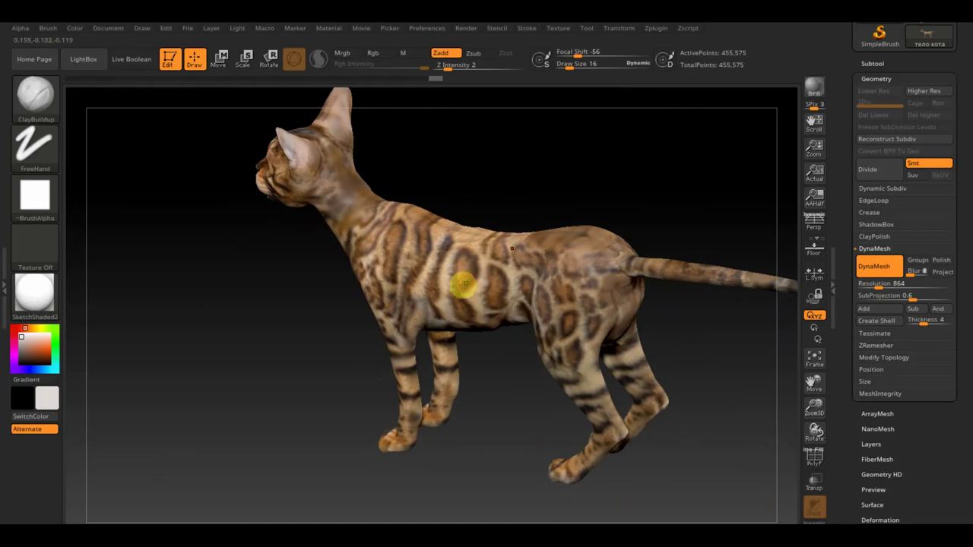
pyautogui.moveTo(692, 376)
pyautogui.keyDown('alt'); pyautogui.mouseDown()
pyautogui.moveTo(641, 348)
pyautogui.moveTo(656, 294)
pyautogui.mouseUp(); pyautogui.keyUp('alt')
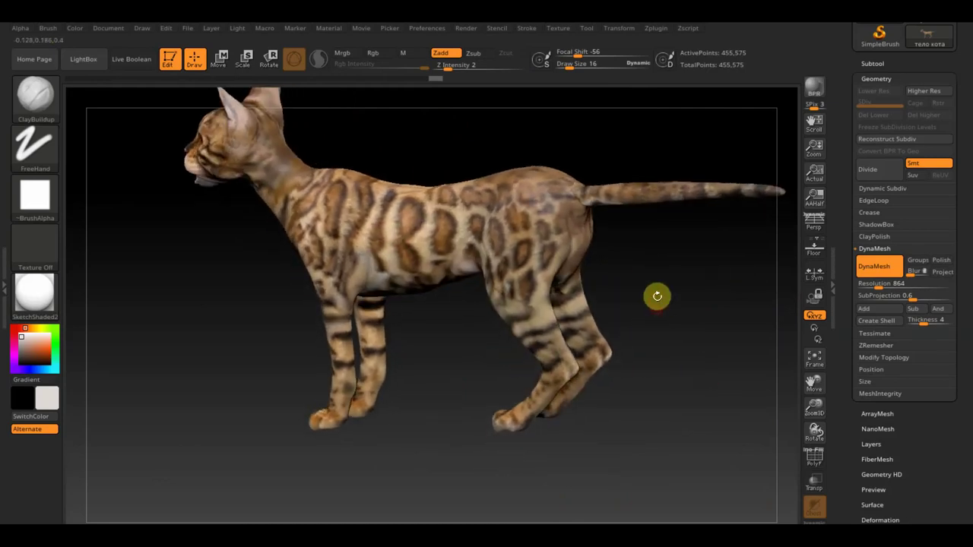
pyautogui.press('shift')
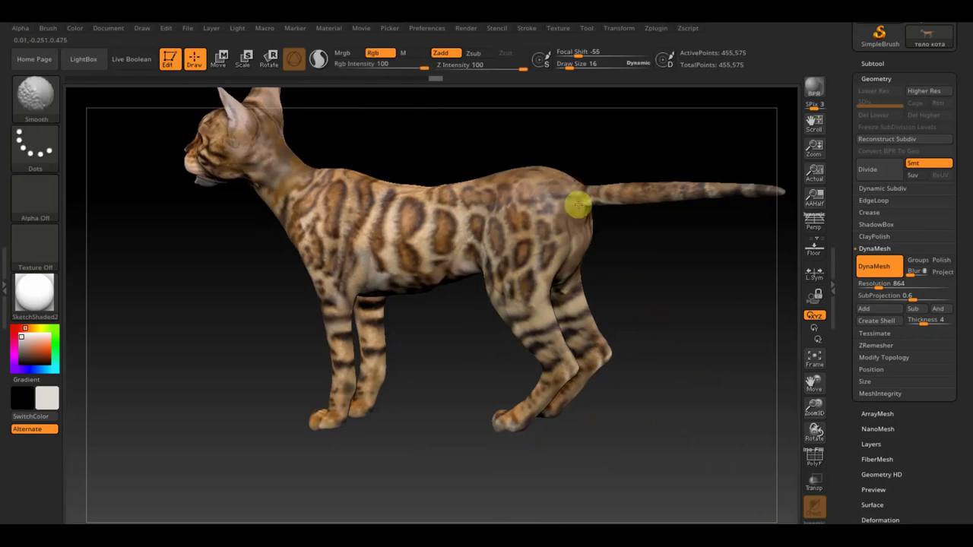
pyautogui.moveTo(632, 249)
pyautogui.mouseDown()
pyautogui.moveTo(623, 311)
pyautogui.moveTo(691, 330)
pyautogui.moveTo(635, 395)
pyautogui.moveTo(575, 337)
pyautogui.mouseUp()
pyautogui.press('shift')
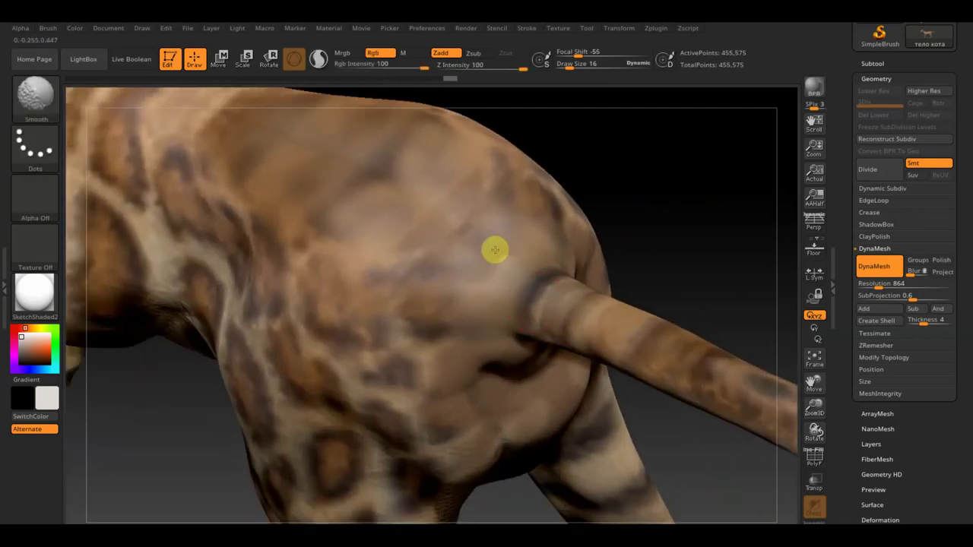
pyautogui.moveTo(555, 258)
pyautogui.mouseDown()
pyautogui.moveTo(597, 271)
pyautogui.moveTo(538, 282)
pyautogui.mouseUp()
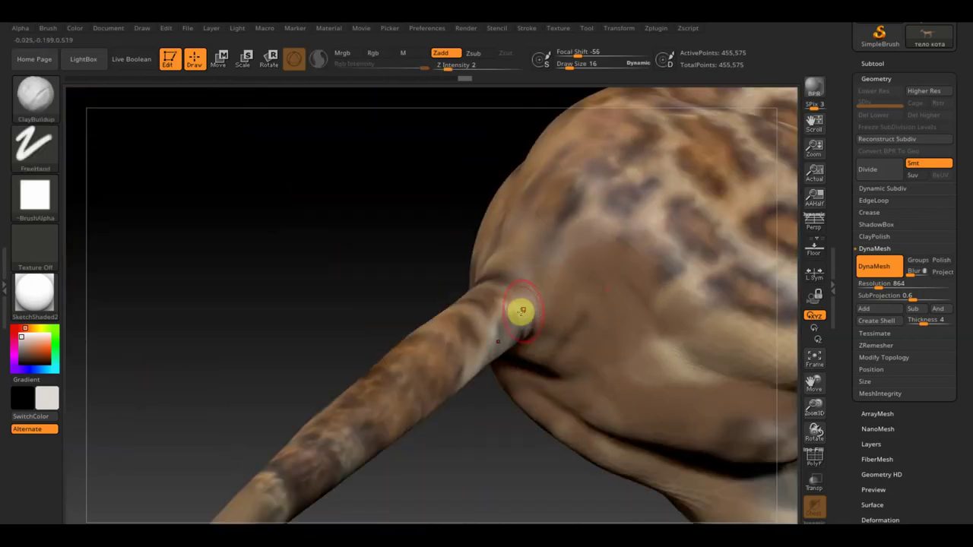
pyautogui.moveTo(521, 321)
pyautogui.mouseDown()
pyautogui.moveTo(354, 243)
pyautogui.moveTo(408, 210)
pyautogui.moveTo(460, 234)
pyautogui.moveTo(608, 373)
pyautogui.moveTo(601, 284)
pyautogui.mouseUp()
pyautogui.moveTo(595, 378)
pyautogui.mouseDown()
pyautogui.moveTo(582, 411)
pyautogui.moveTo(671, 365)
pyautogui.moveTo(645, 341)
pyautogui.moveTo(677, 380)
pyautogui.moveTo(448, 274)
pyautogui.moveTo(593, 382)
pyautogui.moveTo(640, 441)
pyautogui.moveTo(611, 447)
pyautogui.moveTo(666, 278)
pyautogui.moveTo(659, 218)
pyautogui.moveTo(788, 417)
pyautogui.moveTo(502, 440)
pyautogui.moveTo(514, 446)
pyautogui.mouseUp()
pyautogui.moveTo(517, 446)
pyautogui.mouseDown()
pyautogui.moveTo(504, 434)
pyautogui.moveTo(551, 437)
pyautogui.mouseUp()
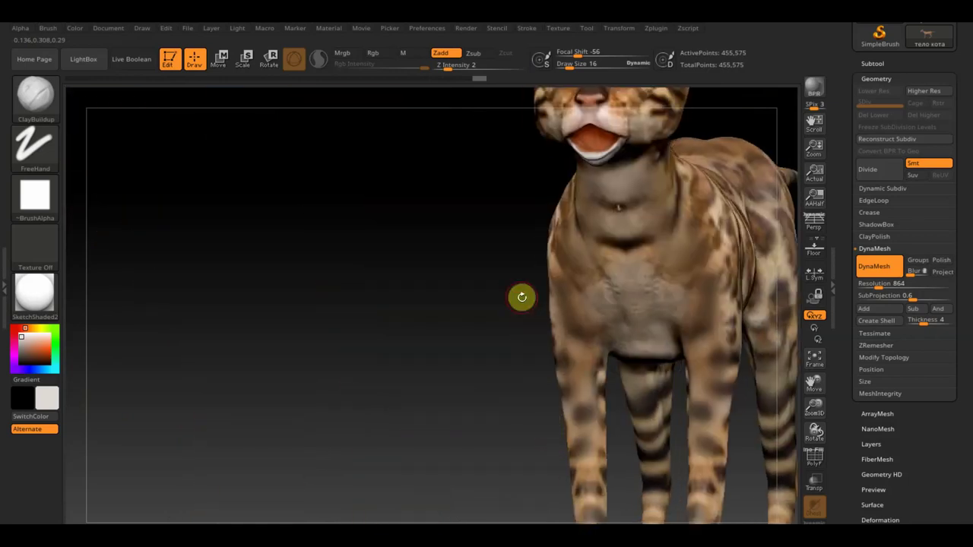
# With the Standard brush at RGB intensity 7, paint a faint dark tint on the throat and check it
pyautogui.click(34, 106)
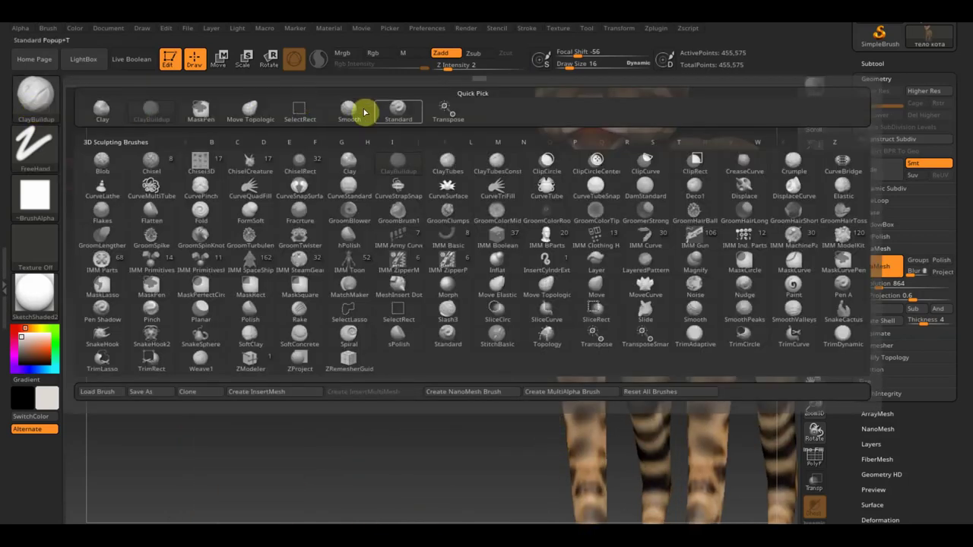
pyautogui.click(401, 114)
pyautogui.moveTo(371, 65); pyautogui.dragTo(363, 67)
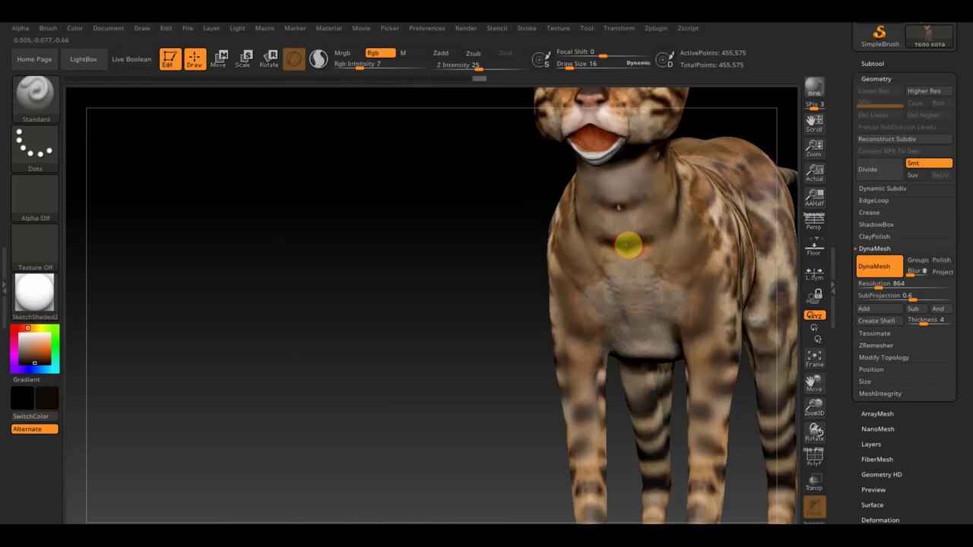
pyautogui.moveTo(634, 200); pyautogui.dragTo(576, 199)
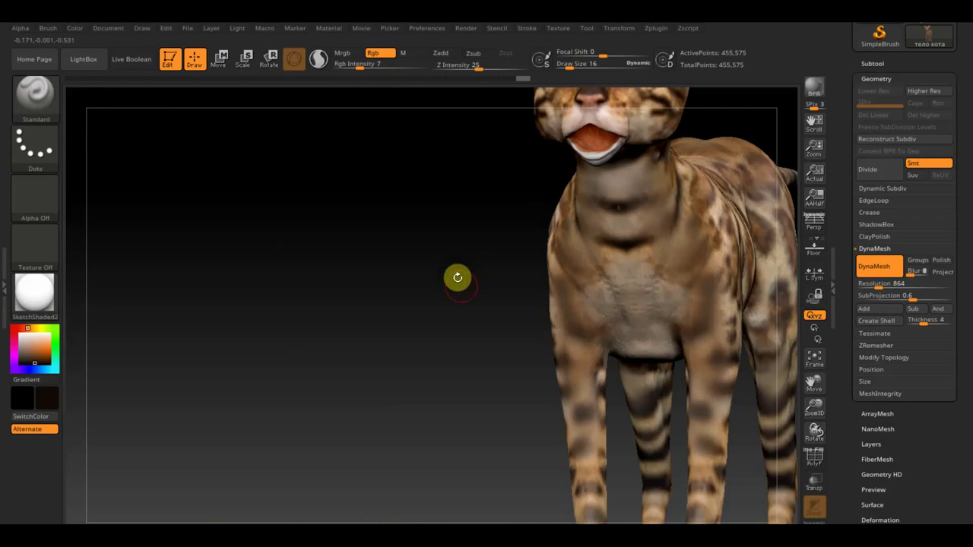
pyautogui.moveTo(463, 305)
pyautogui.mouseDown()
pyautogui.moveTo(449, 295)
pyautogui.moveTo(341, 347)
pyautogui.moveTo(367, 327)
pyautogui.moveTo(321, 362)
pyautogui.mouseUp()
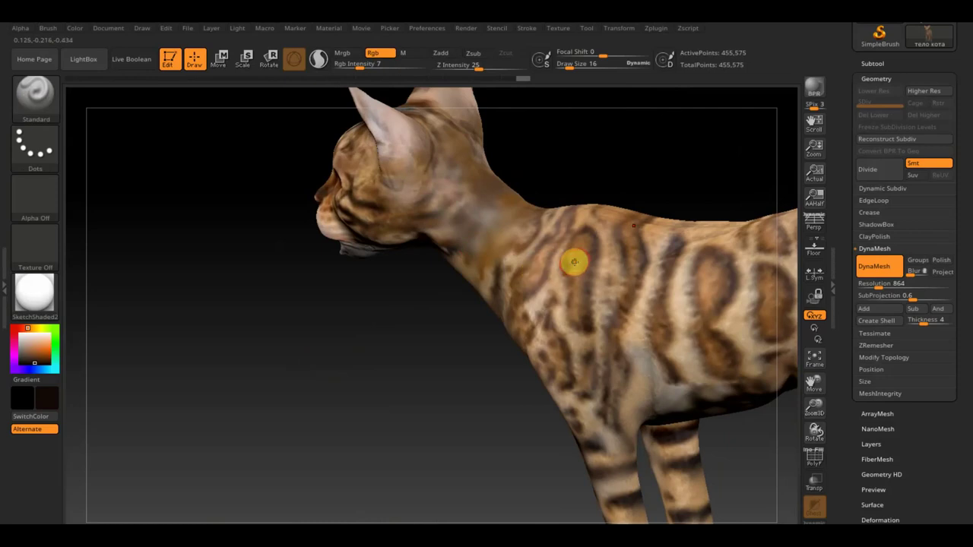
pyautogui.moveTo(428, 343)
pyautogui.mouseDown()
pyautogui.moveTo(441, 339)
pyautogui.moveTo(449, 308)
pyautogui.mouseUp()
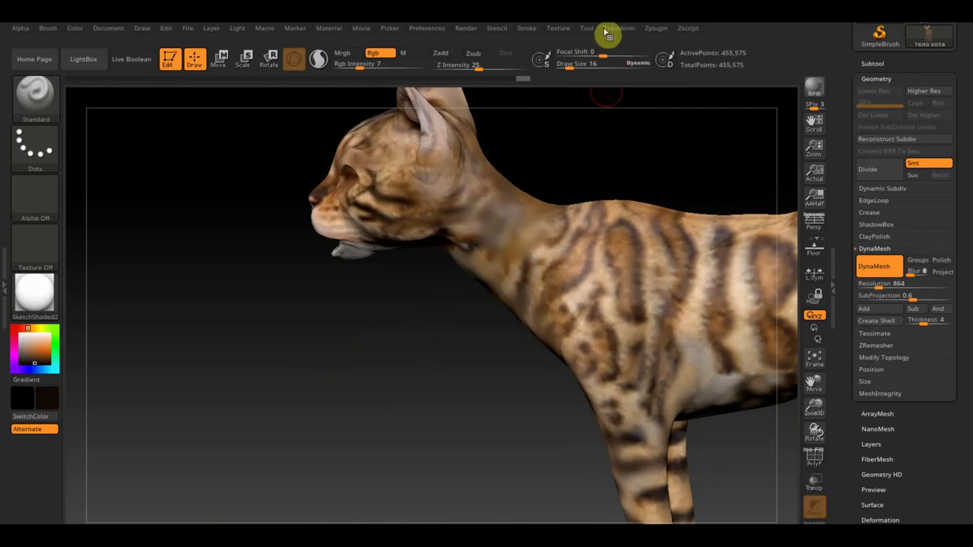
# Import the 1371 cat photo as a texture
pyautogui.click(561, 29)
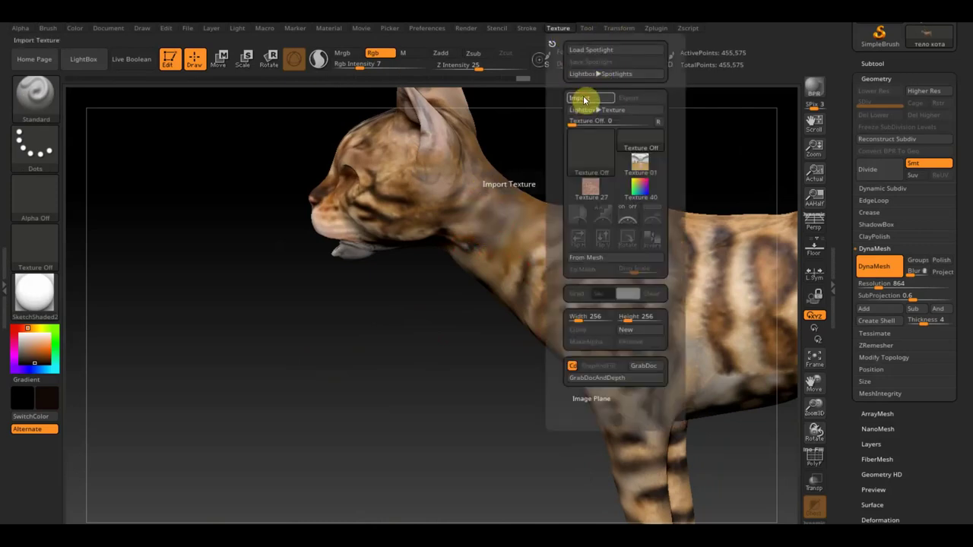
pyautogui.click(580, 100)
pyautogui.click(403, 167)
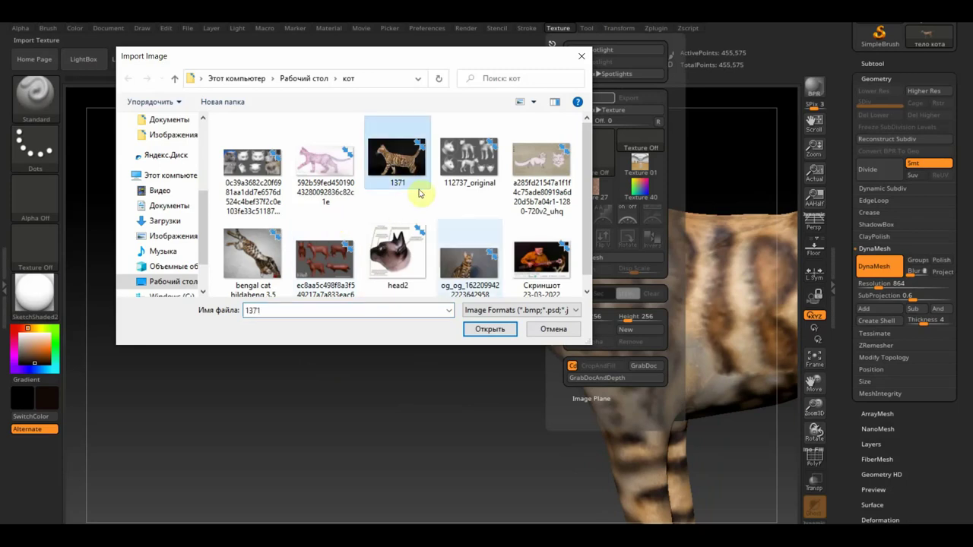
pyautogui.click(489, 328)
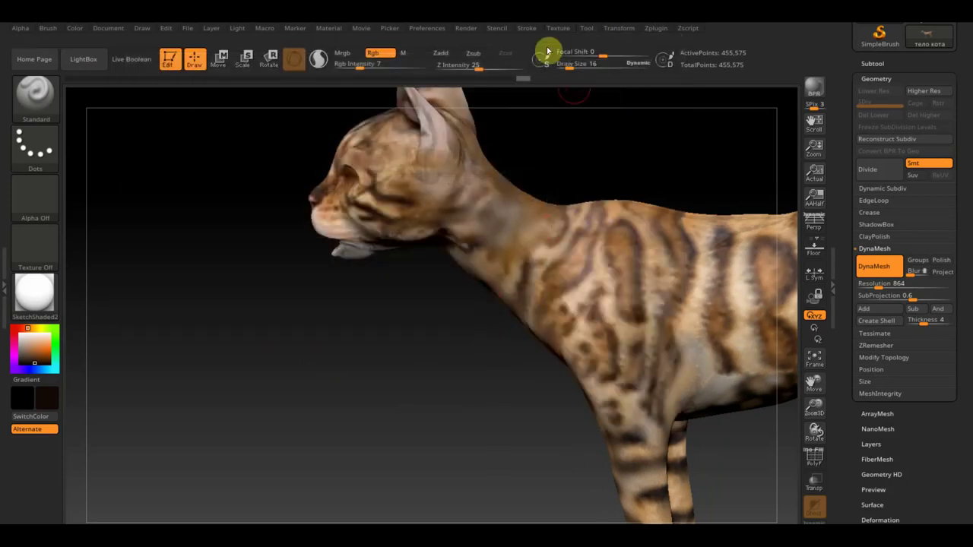
# Add the 1371 photo to SpotLight, enlarge it, make it semi-transparent, and position it over the cat
pyautogui.click(560, 31)
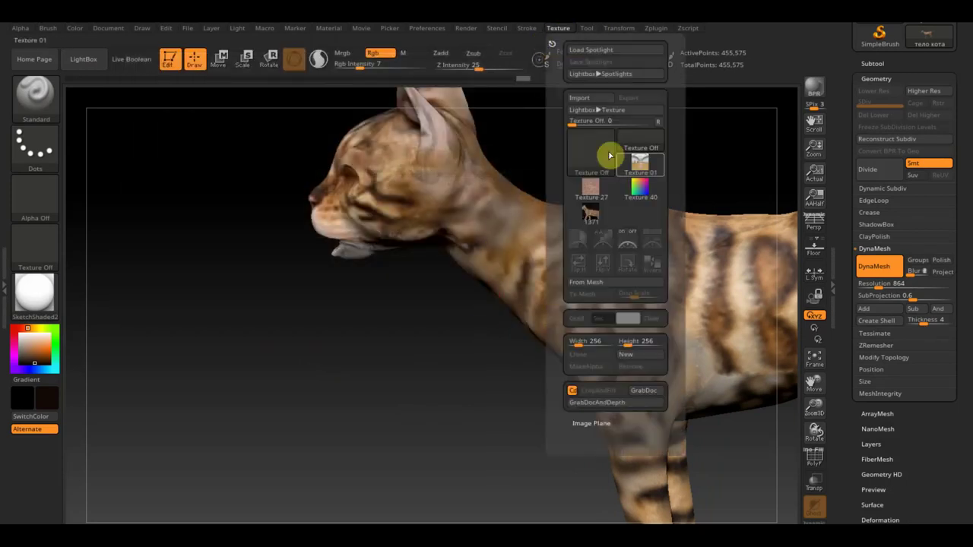
pyautogui.click(631, 236)
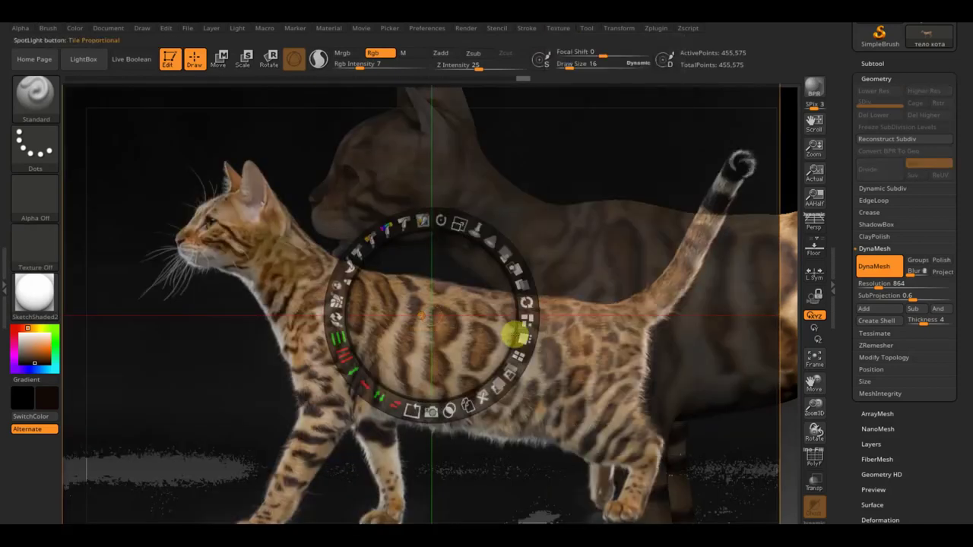
pyautogui.moveTo(463, 221); pyautogui.dragTo(469, 235)
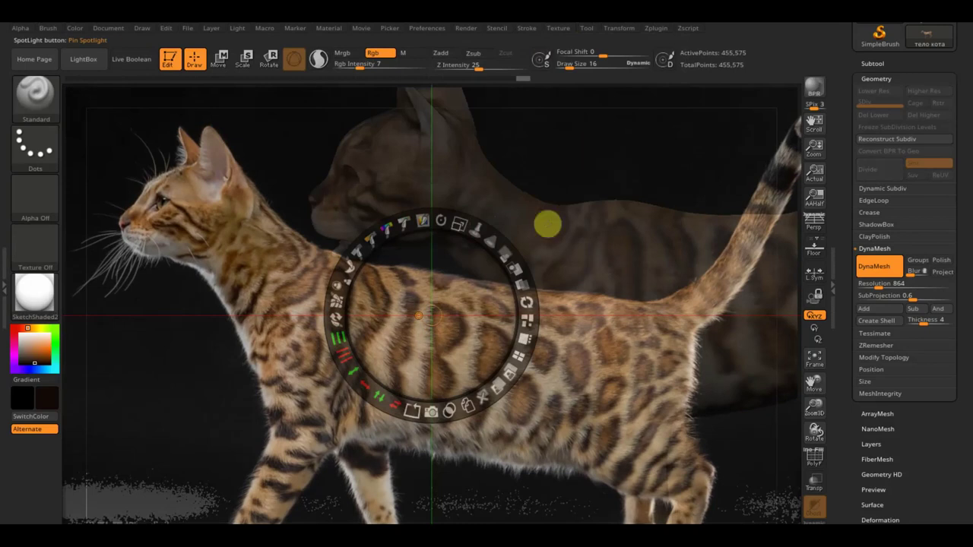
pyautogui.moveTo(505, 251); pyautogui.dragTo(471, 216)
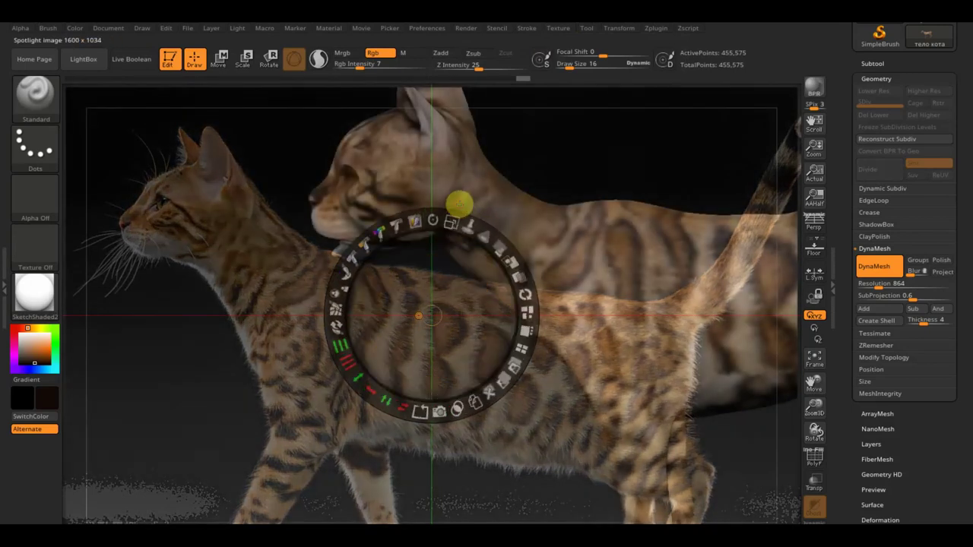
pyautogui.press('z')
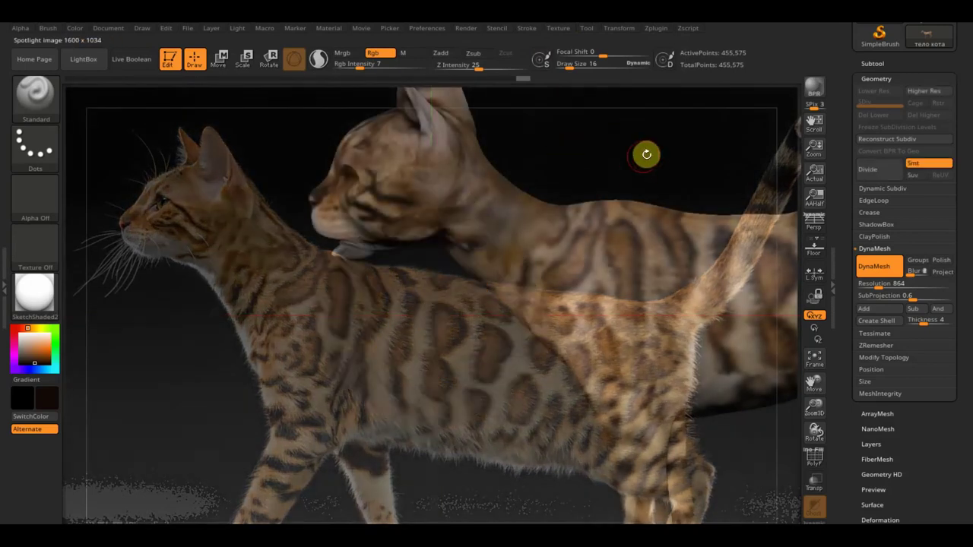
pyautogui.moveTo(648, 159)
pyautogui.mouseDown()
pyautogui.moveTo(549, 230)
pyautogui.moveTo(430, 240)
pyautogui.mouseUp()
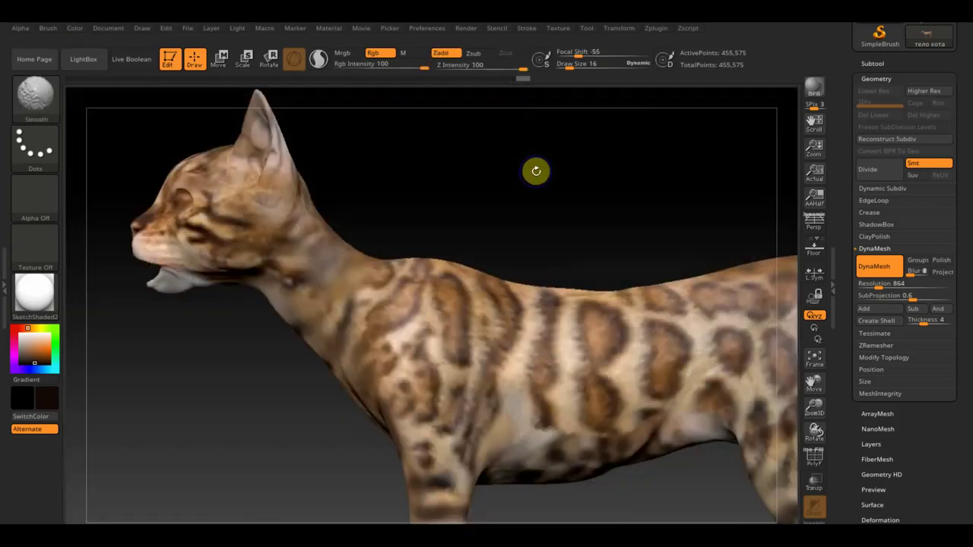
# Mask a band across the cat's neck, then invert it so only the neck stays editable
pyautogui.press('ctrl')
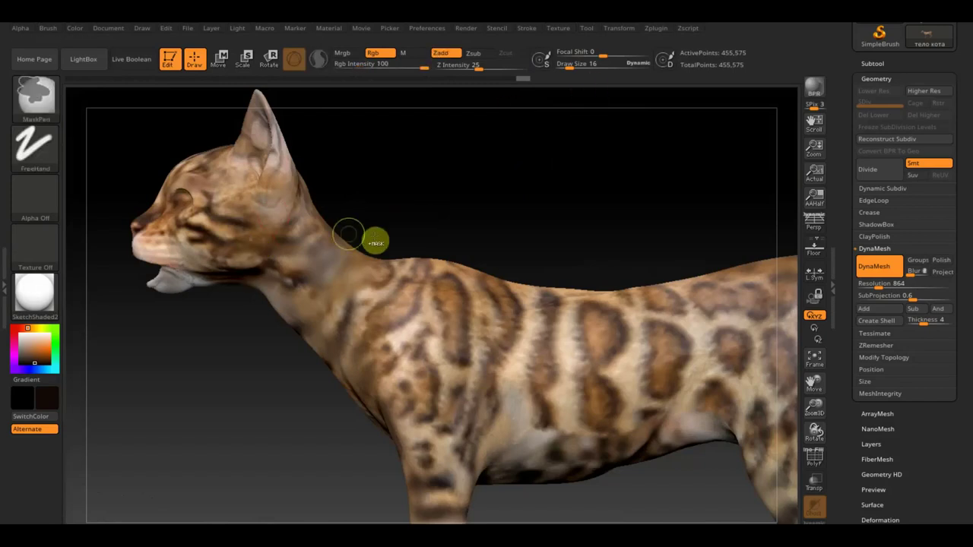
pyautogui.moveTo(334, 225)
pyautogui.keyDown('ctrl'); pyautogui.mouseDown()
pyautogui.moveTo(330, 217)
pyautogui.moveTo(289, 286)
pyautogui.moveTo(315, 321)
pyautogui.moveTo(380, 256)
pyautogui.moveTo(346, 244)
pyautogui.moveTo(313, 288)
pyautogui.moveTo(332, 267)
pyautogui.moveTo(305, 190)
pyautogui.moveTo(287, 249)
pyautogui.mouseUp(); pyautogui.keyUp('ctrl')
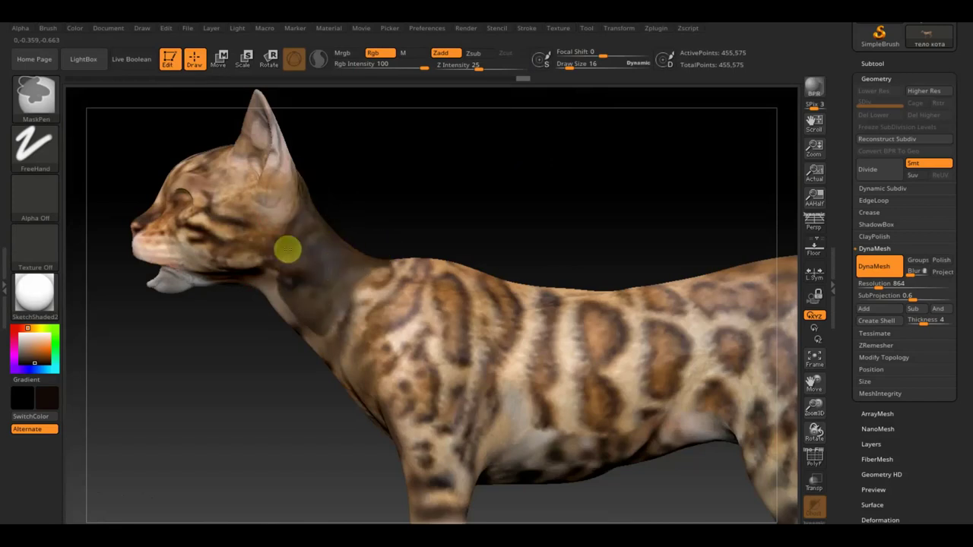
pyautogui.moveTo(281, 271)
pyautogui.mouseDown(button='right')
pyautogui.moveTo(445, 215)
pyautogui.moveTo(474, 195)
pyautogui.moveTo(472, 177)
pyautogui.moveTo(484, 186)
pyautogui.mouseUp(button='right')
pyautogui.press('ctrl')
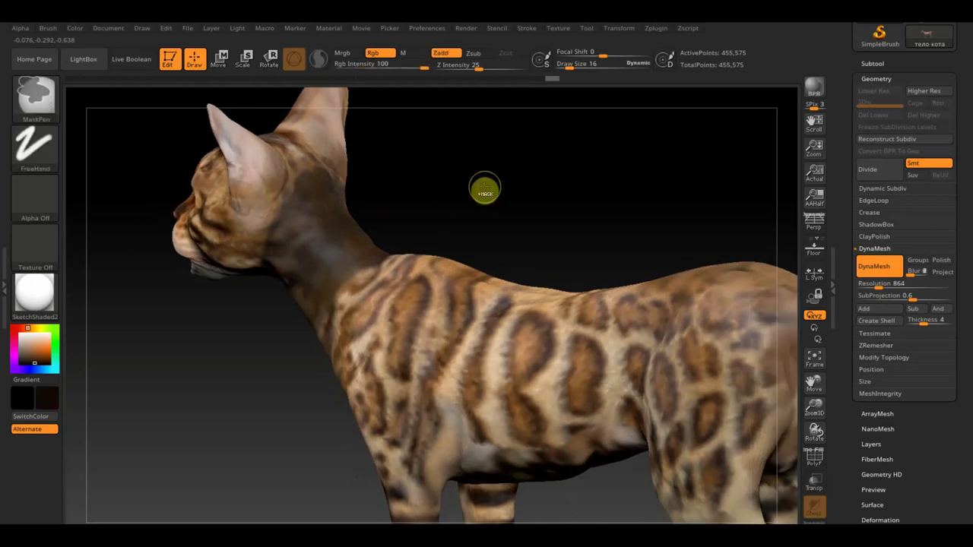
pyautogui.keyDown('ctrl'); pyautogui.click(484, 189); pyautogui.keyUp('ctrl')
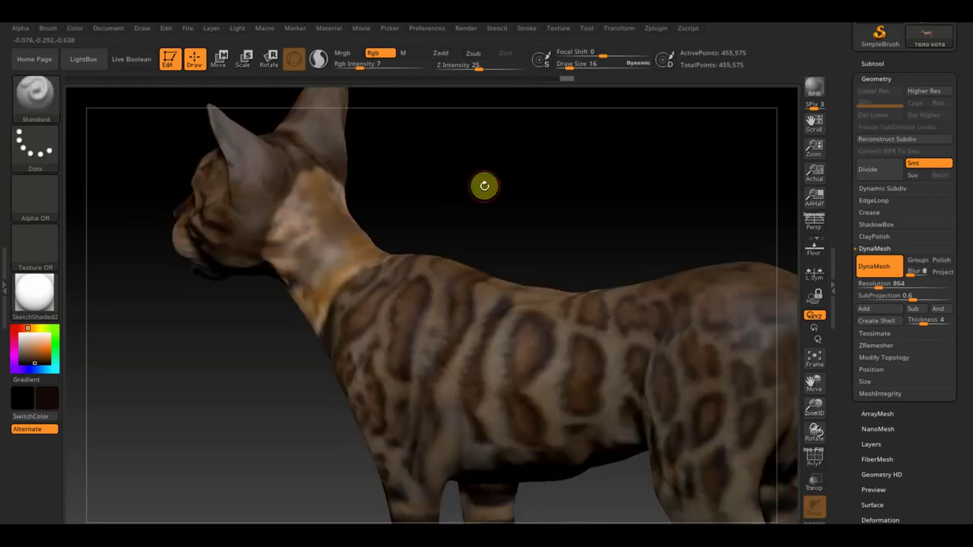
# Set RGB intensity to 100 and enlarge the draw size
pyautogui.press('shift')
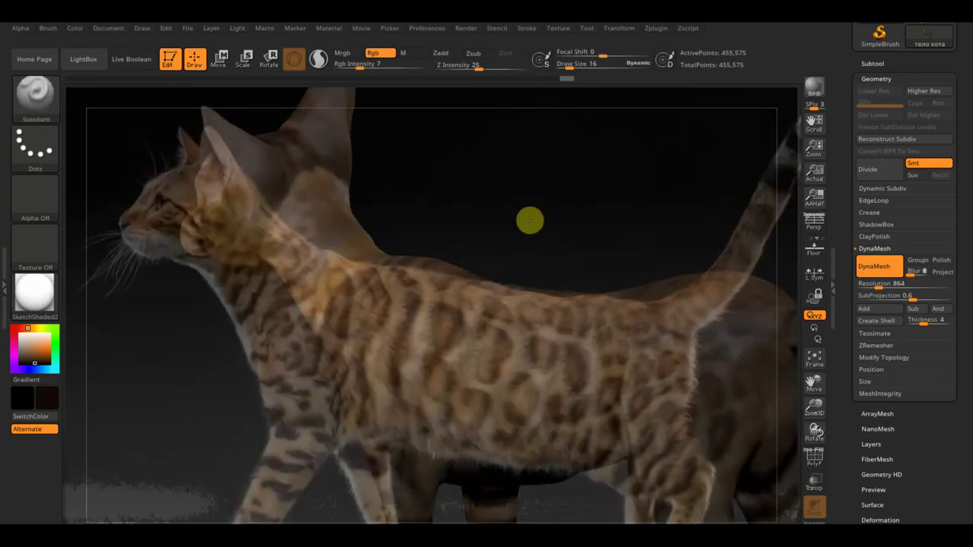
pyautogui.moveTo(525, 177); pyautogui.dragTo(525, 178)
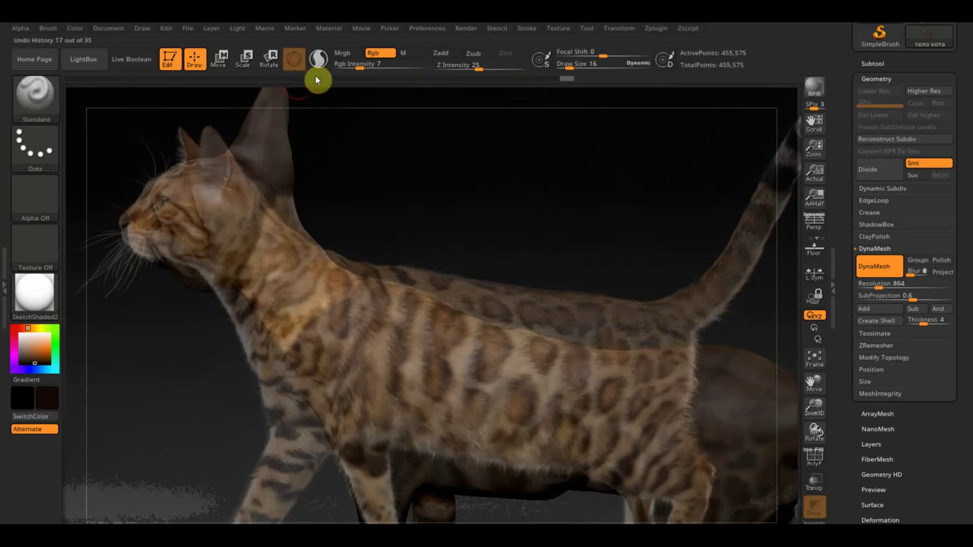
pyautogui.moveTo(358, 65); pyautogui.dragTo(426, 66)
pyautogui.moveTo(560, 65)
pyautogui.mouseDown()
pyautogui.moveTo(592, 70)
pyautogui.moveTo(574, 72)
pyautogui.mouseUp()
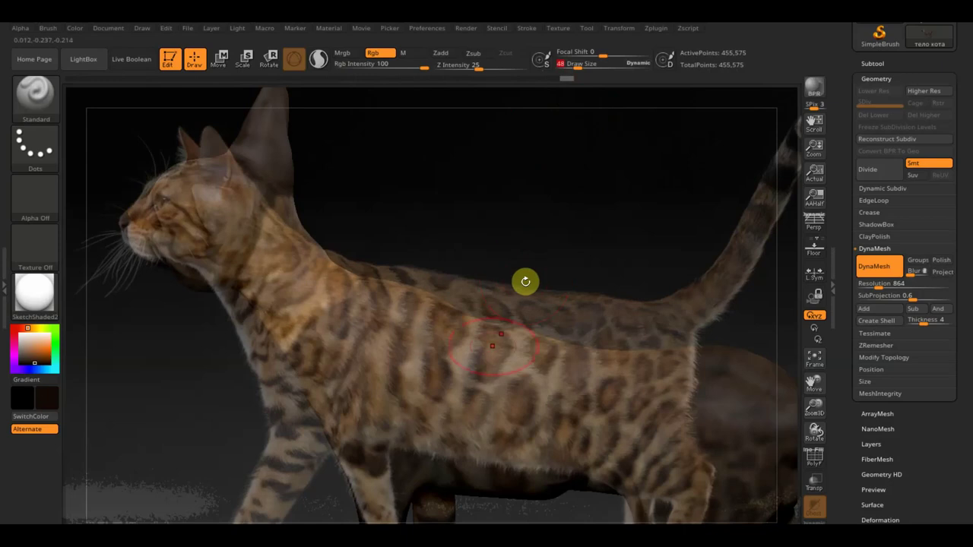
# Show the cat reference photo at full opacity, then hide SpotLight and turn the model
pyautogui.hotkey('shift', 'z')
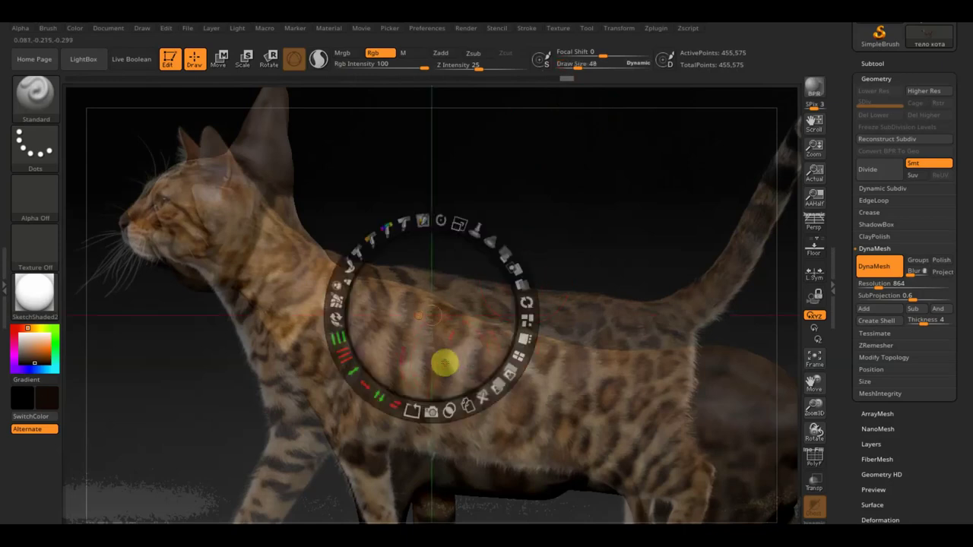
pyautogui.moveTo(505, 253); pyautogui.dragTo(521, 387)
pyautogui.press('z')
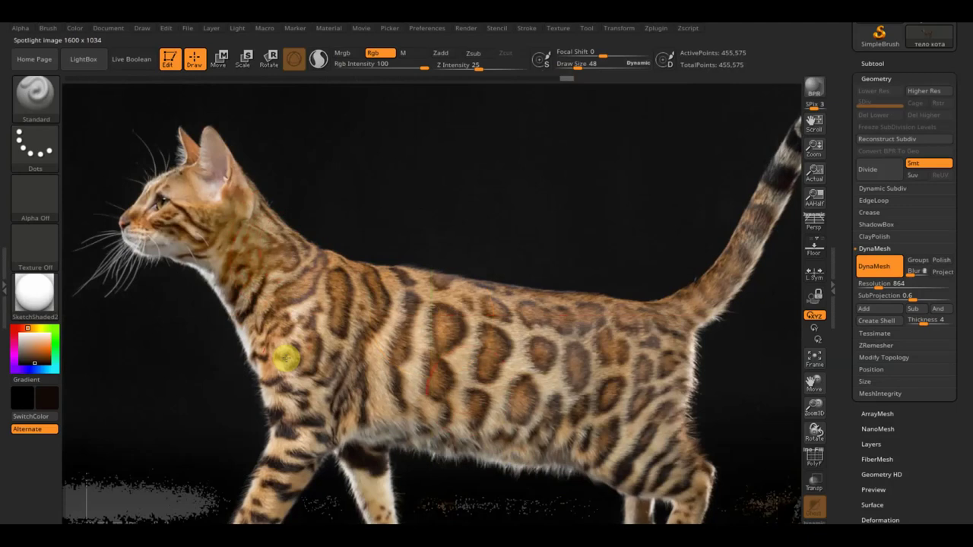
pyautogui.hotkey('shift', 'z')
pyautogui.moveTo(485, 226)
pyautogui.mouseDown()
pyautogui.moveTo(461, 235)
pyautogui.moveTo(482, 222)
pyautogui.mouseUp()
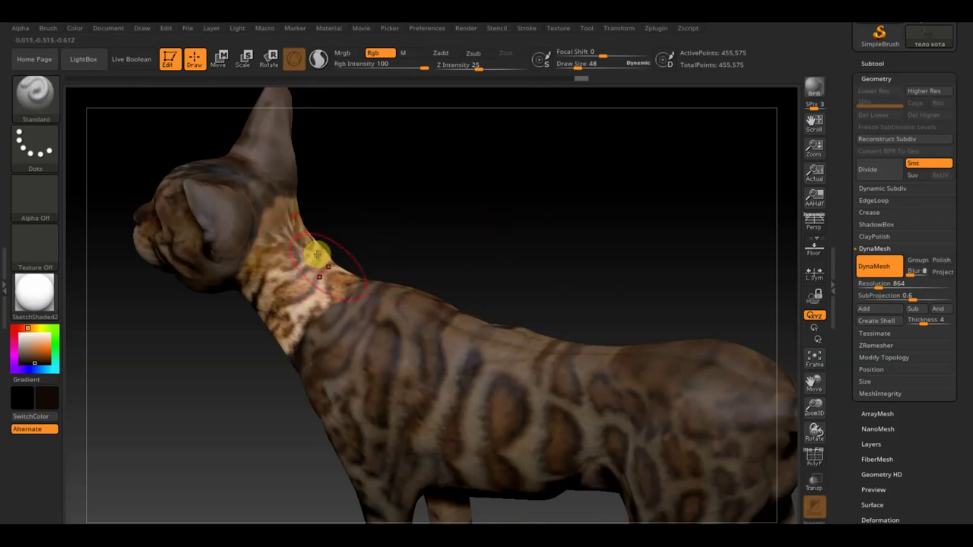
# Compare with the reference photo and turn the cat to show the back of its neck for striping
pyautogui.press('ctrl')
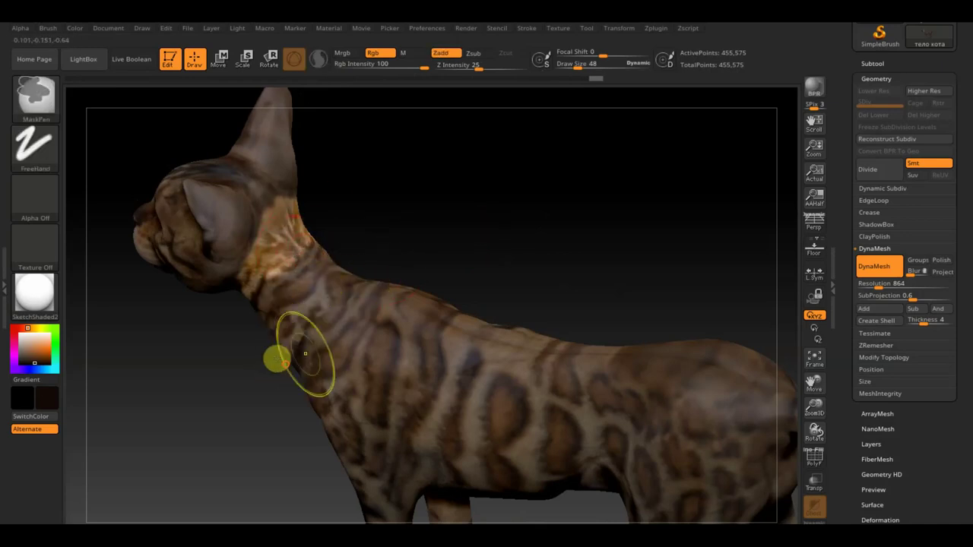
pyautogui.moveTo(458, 232); pyautogui.dragTo(483, 261)
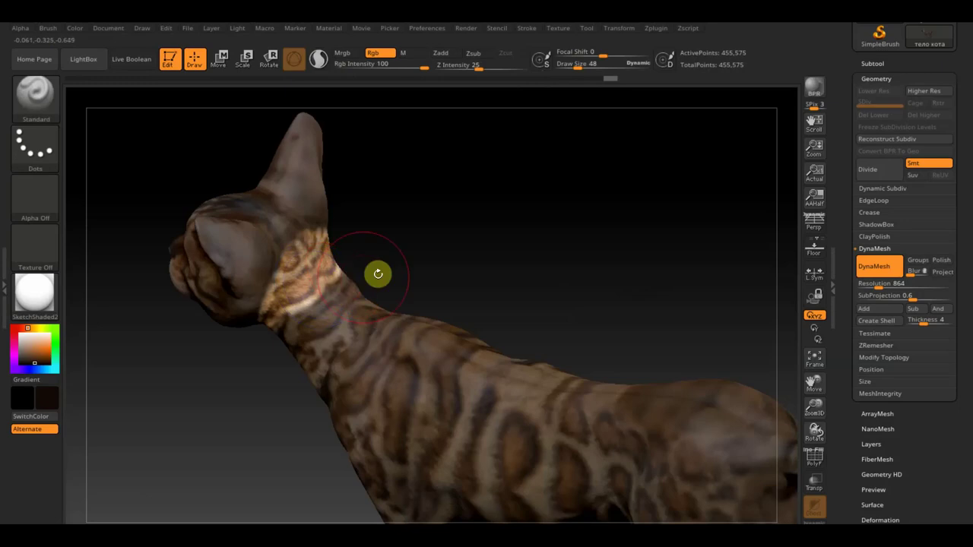
pyautogui.moveTo(378, 274)
pyautogui.mouseDown()
pyautogui.moveTo(452, 261)
pyautogui.moveTo(438, 254)
pyautogui.mouseUp()
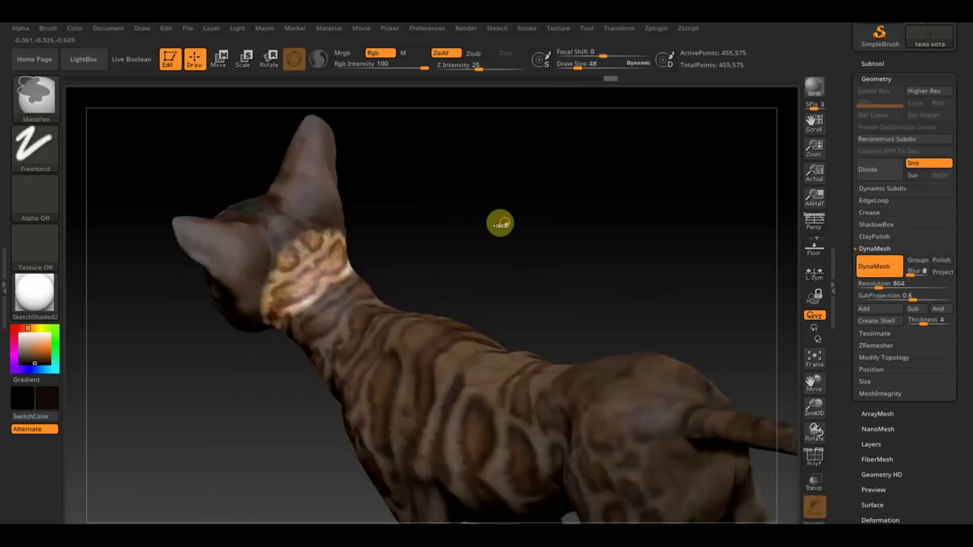
pyautogui.moveTo(518, 236)
pyautogui.mouseDown()
pyautogui.moveTo(532, 256)
pyautogui.moveTo(523, 250)
pyautogui.moveTo(524, 263)
pyautogui.moveTo(505, 271)
pyautogui.mouseUp()
pyautogui.moveTo(427, 222); pyautogui.dragTo(420, 199)
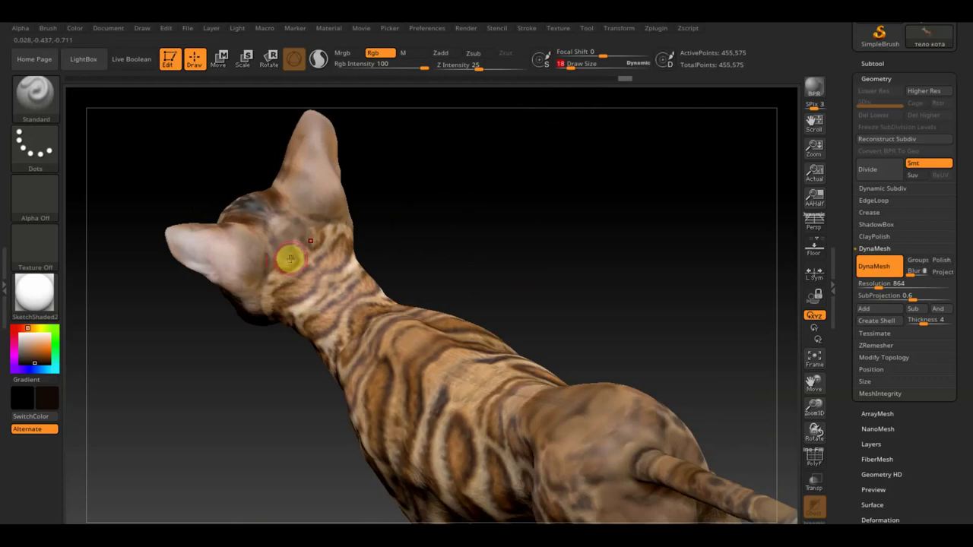
pyautogui.moveTo(578, 63)
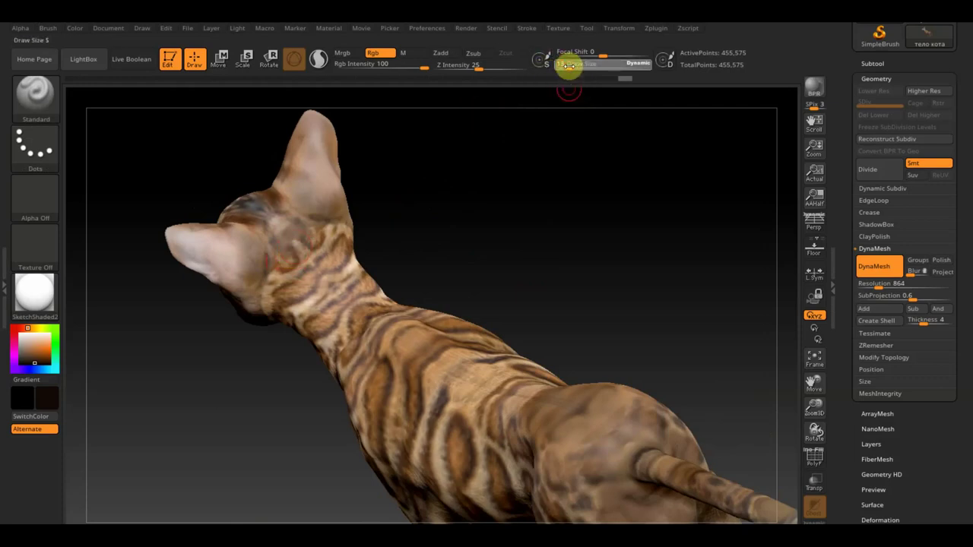
# Set Draw Size to 11 and smooth the paint down the side of the neck
pyautogui.moveTo(566, 65); pyautogui.dragTo(562, 64)
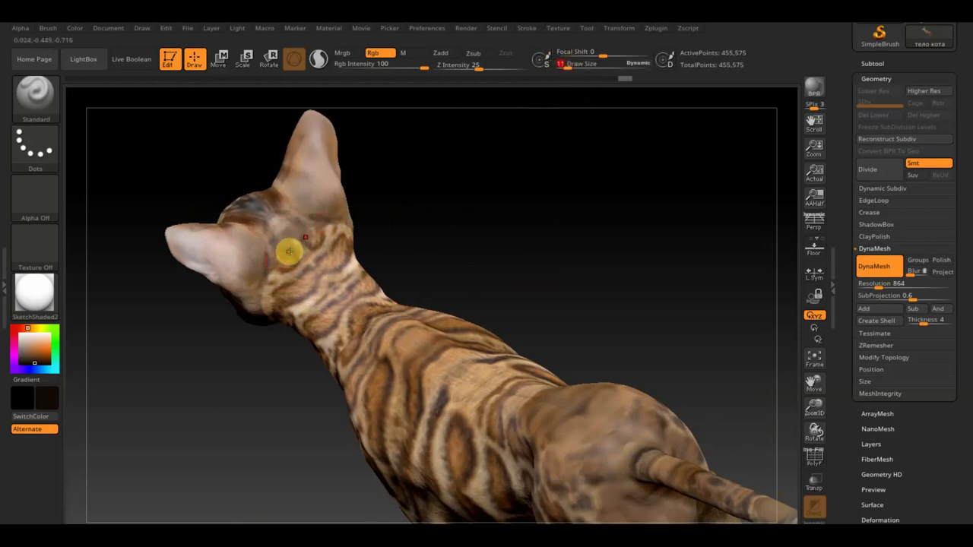
pyautogui.press('shift')
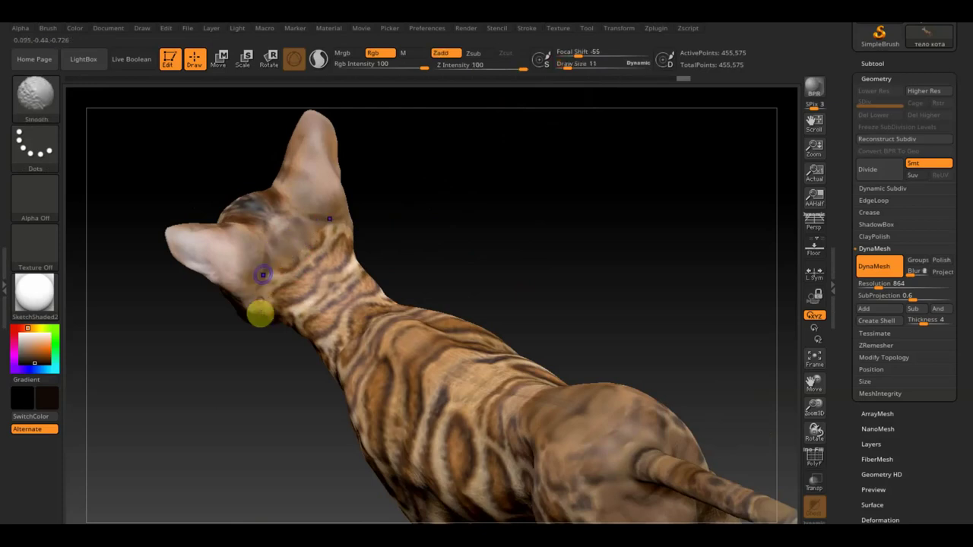
pyautogui.keyDown('shift'); pyautogui.moveTo(258, 304); pyautogui.dragTo(313, 244); pyautogui.keyUp('shift')
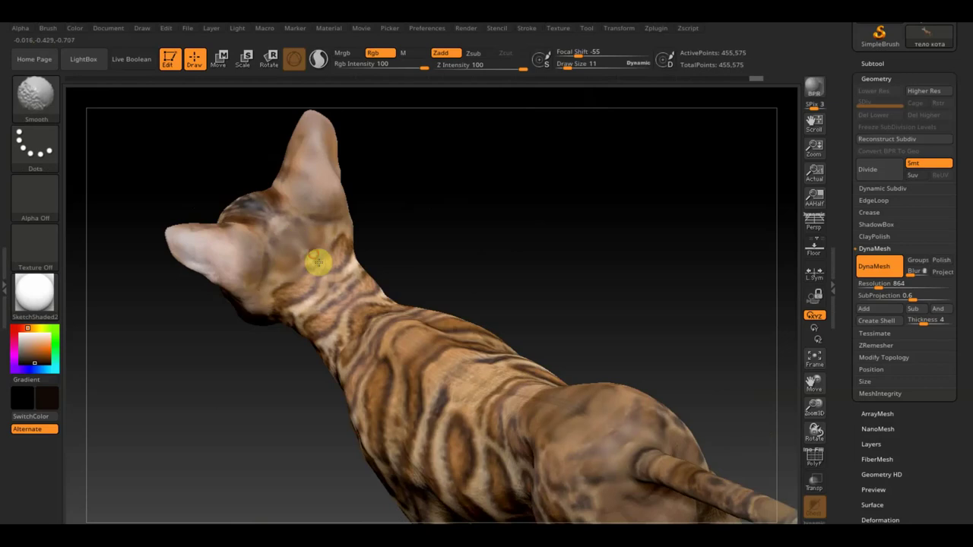
pyautogui.moveTo(417, 226)
pyautogui.mouseDown()
pyautogui.moveTo(385, 225)
pyautogui.moveTo(496, 180)
pyautogui.moveTo(521, 90)
pyautogui.moveTo(494, 190)
pyautogui.mouseUp()
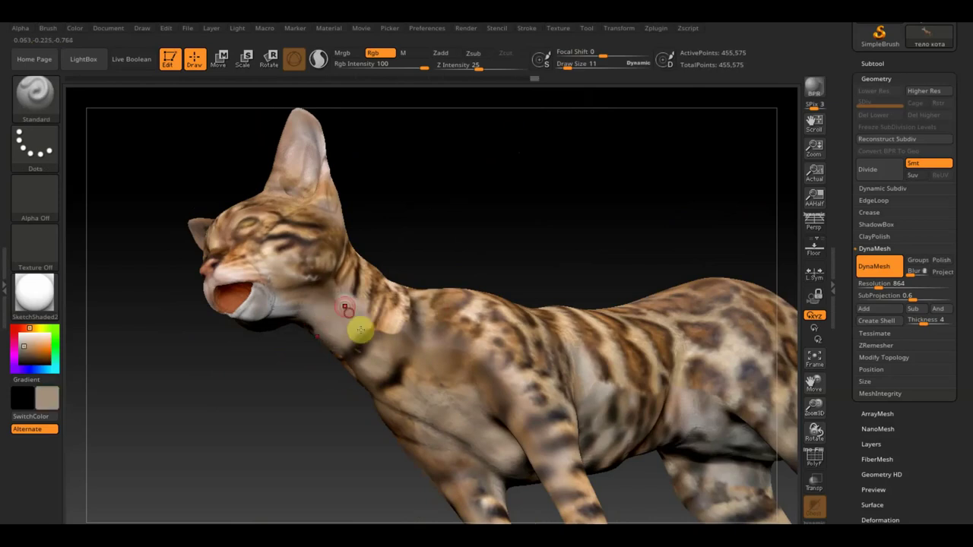
# Lower Rgb Intensity to 14 and work the neck colour from side and top views
pyautogui.press('ctrl')
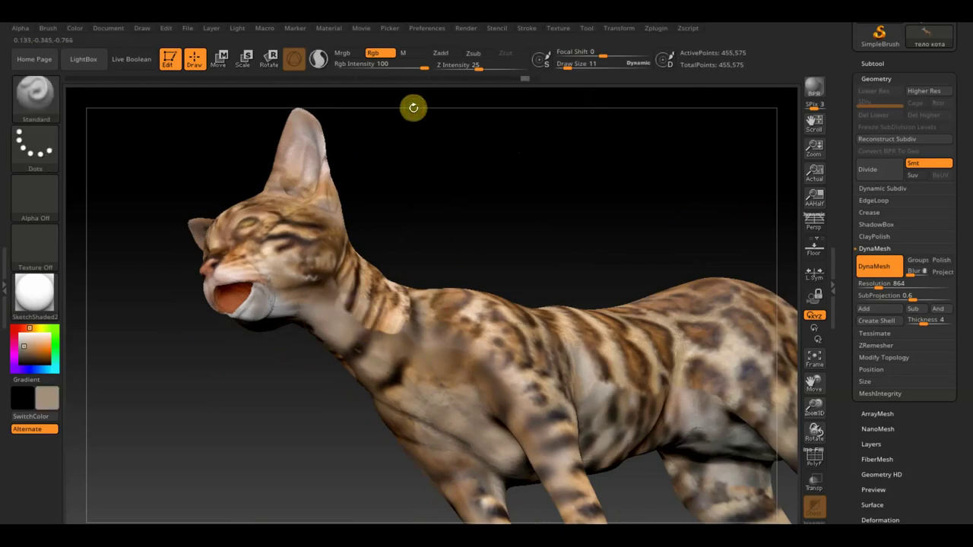
pyautogui.moveTo(423, 77); pyautogui.dragTo(369, 69)
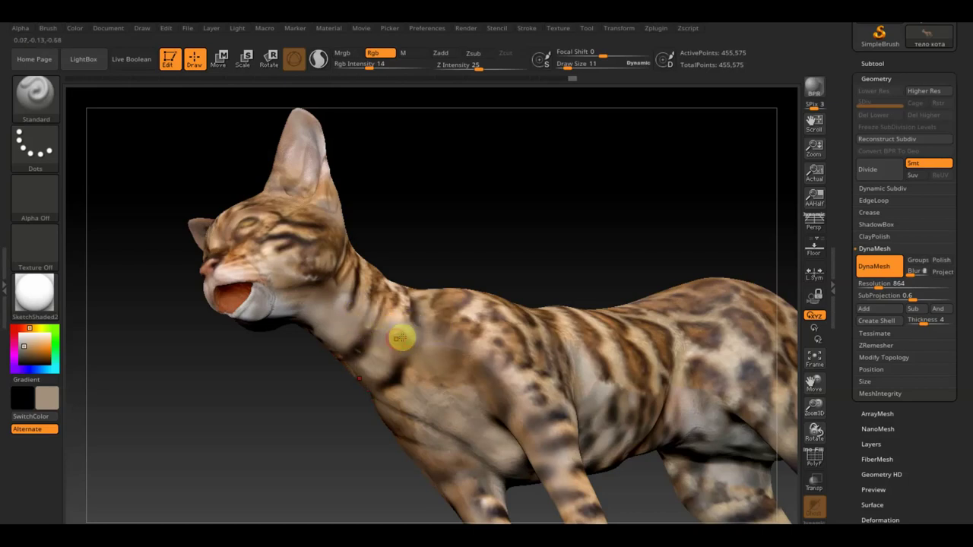
pyautogui.moveTo(480, 198)
pyautogui.mouseDown()
pyautogui.moveTo(465, 256)
pyautogui.moveTo(451, 260)
pyautogui.moveTo(451, 300)
pyautogui.moveTo(428, 279)
pyautogui.mouseUp()
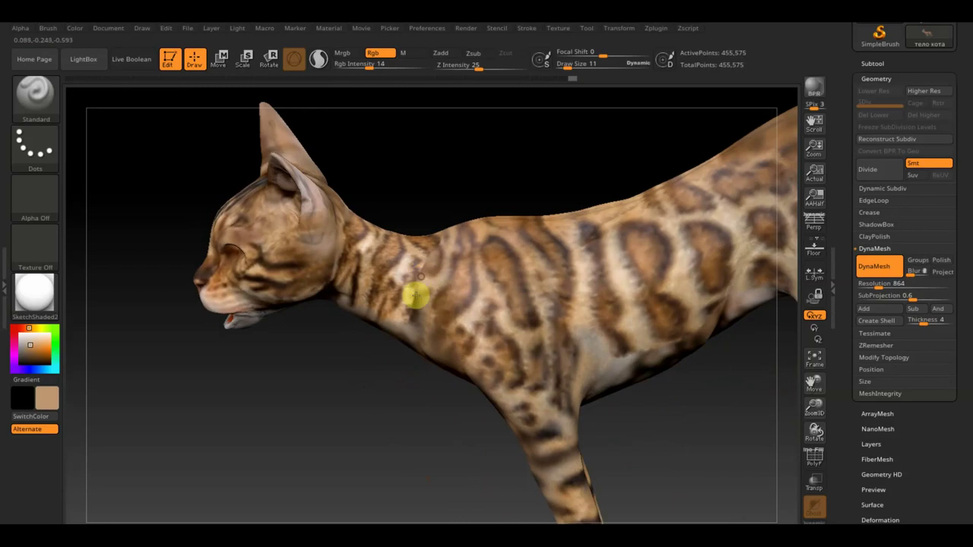
pyautogui.moveTo(429, 256)
pyautogui.mouseDown()
pyautogui.moveTo(441, 279)
pyautogui.moveTo(431, 199)
pyautogui.mouseUp()
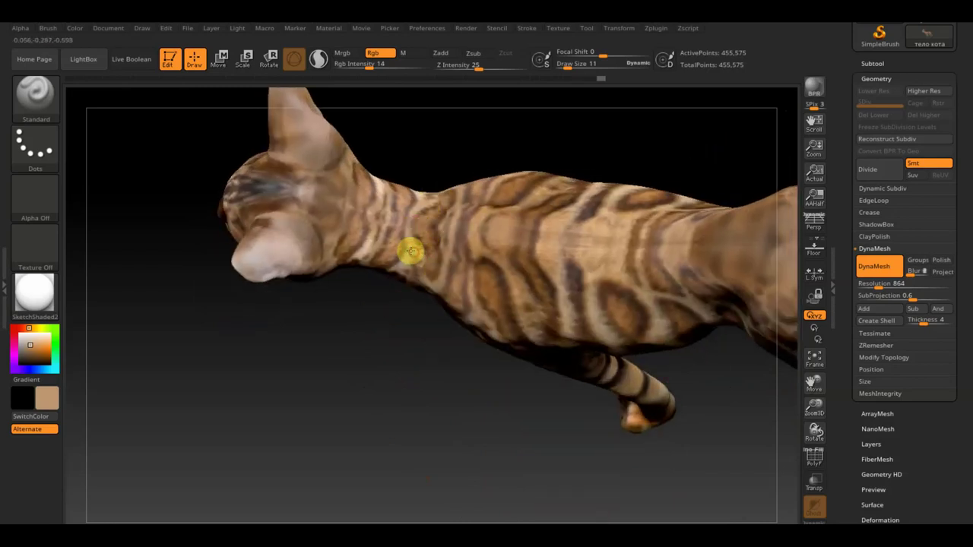
pyautogui.moveTo(384, 354)
pyautogui.mouseDown()
pyautogui.moveTo(420, 220)
pyautogui.moveTo(454, 195)
pyautogui.moveTo(420, 258)
pyautogui.mouseUp()
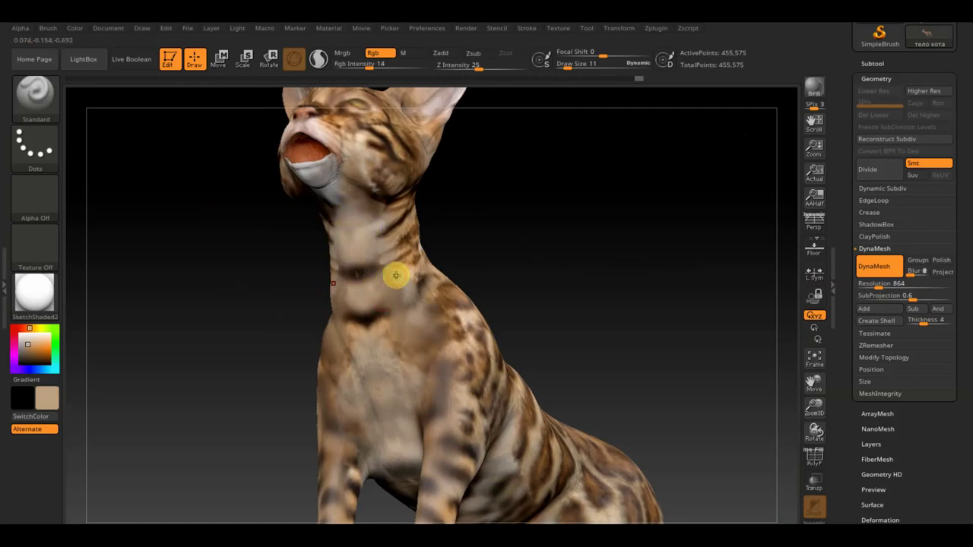
pyautogui.moveTo(432, 228); pyautogui.dragTo(560, 225)
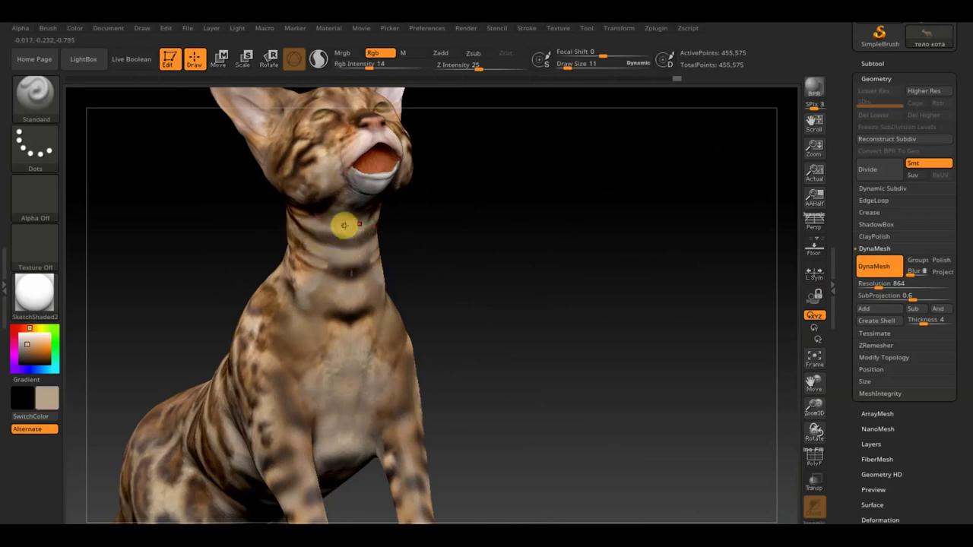
# Lower Rgb Intensity to 8 and paint darker horizontal stripes across the throat
pyautogui.moveTo(367, 69); pyautogui.dragTo(358, 111)
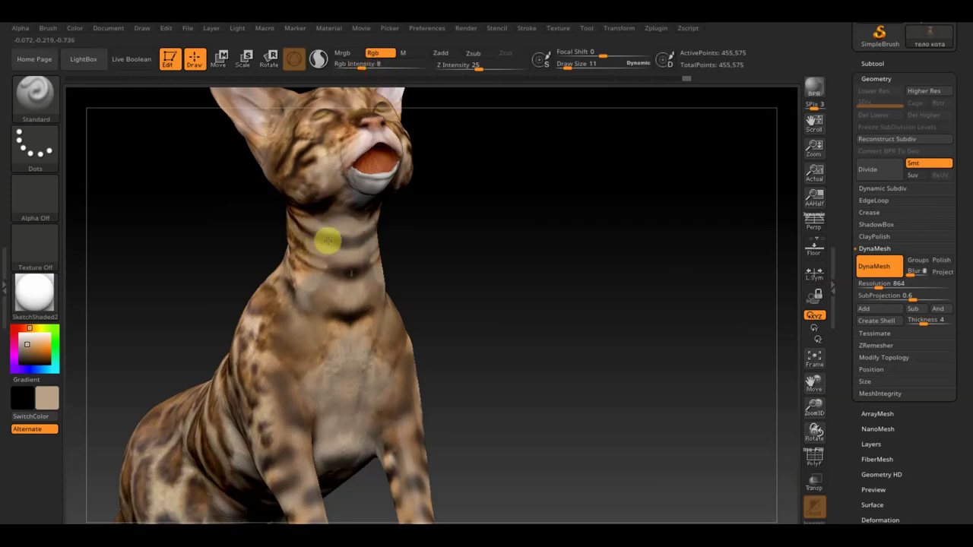
pyautogui.moveTo(453, 253); pyautogui.dragTo(437, 272)
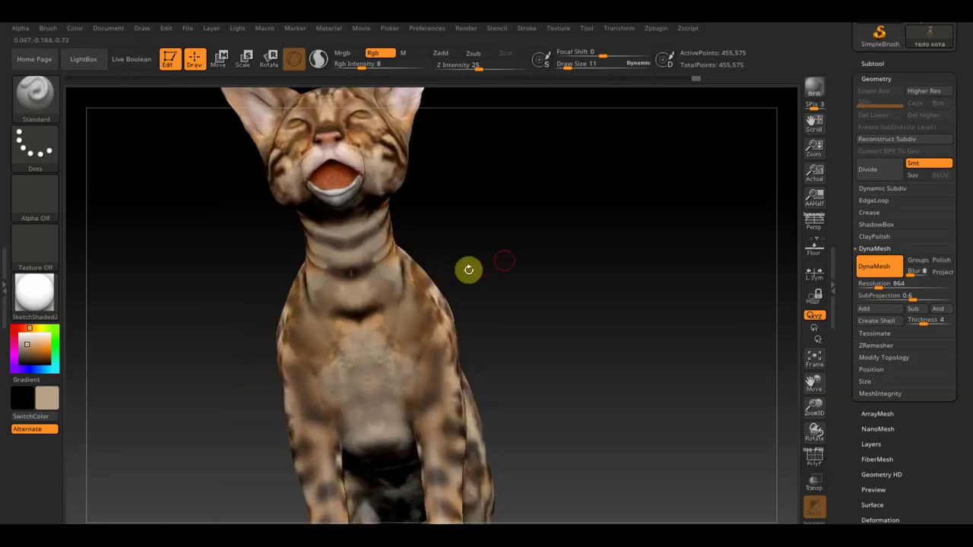
pyautogui.moveTo(494, 253); pyautogui.dragTo(283, 279)
pyautogui.moveTo(540, 373)
pyautogui.mouseDown()
pyautogui.moveTo(557, 358)
pyautogui.moveTo(573, 365)
pyautogui.moveTo(558, 348)
pyautogui.moveTo(599, 387)
pyautogui.moveTo(565, 451)
pyautogui.moveTo(529, 352)
pyautogui.moveTo(608, 382)
pyautogui.moveTo(570, 393)
pyautogui.moveTo(570, 408)
pyautogui.moveTo(580, 504)
pyautogui.moveTo(580, 494)
pyautogui.moveTo(618, 522)
pyautogui.moveTo(540, 512)
pyautogui.moveTo(690, 276)
pyautogui.moveTo(408, 408)
pyautogui.moveTo(386, 346)
pyautogui.mouseUp()
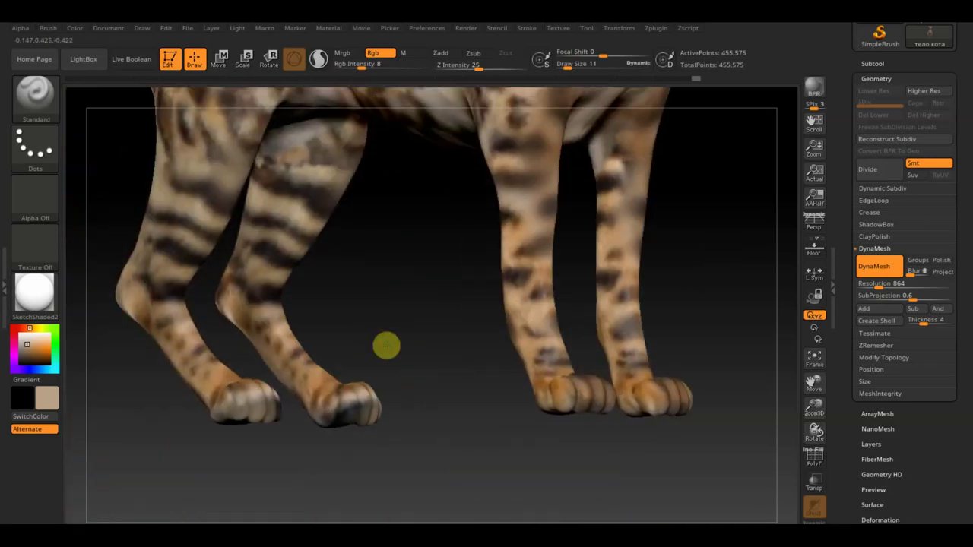
# Enlarge the brush to Draw Size 16 and paint over the pale patch on the hind leg
pyautogui.moveTo(426, 219)
pyautogui.keyDown('alt'); pyautogui.mouseDown()
pyautogui.moveTo(430, 341)
pyautogui.moveTo(430, 311)
pyautogui.moveTo(436, 319)
pyautogui.mouseUp(); pyautogui.keyUp('alt')
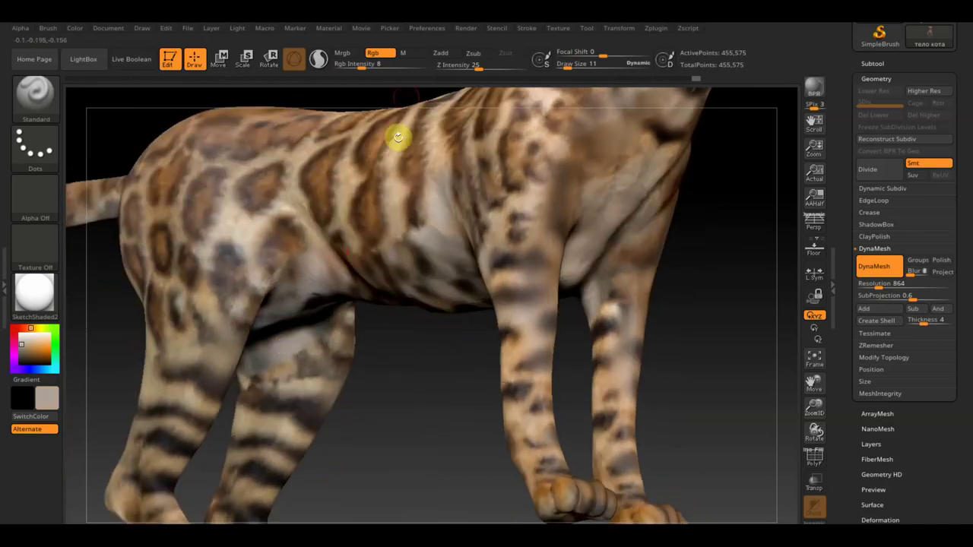
pyautogui.moveTo(565, 65); pyautogui.dragTo(575, 60)
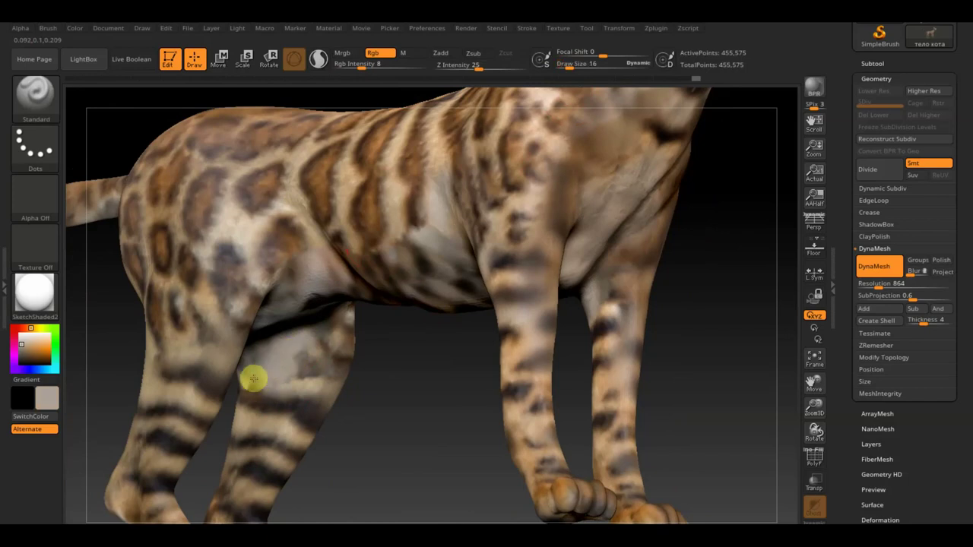
pyautogui.moveTo(309, 352); pyautogui.dragTo(340, 385)
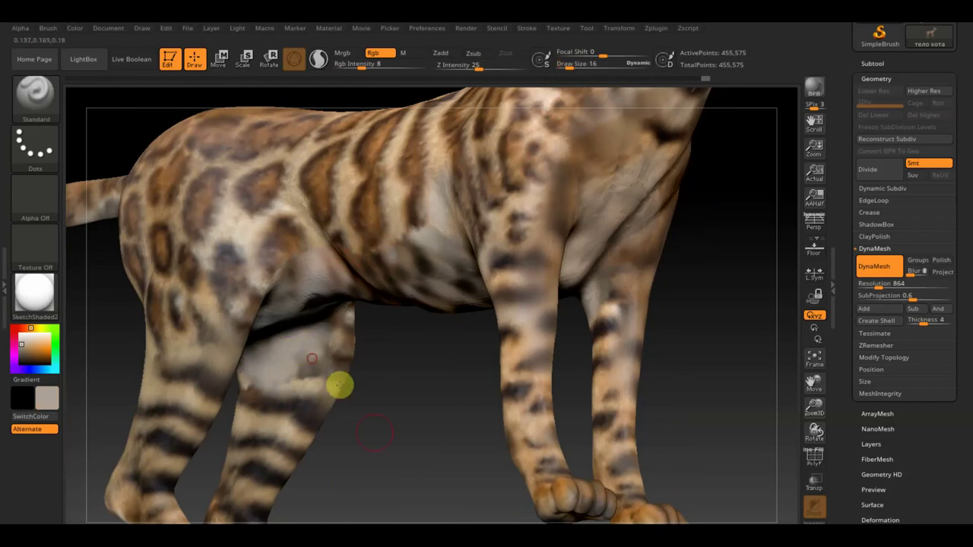
pyautogui.moveTo(384, 417); pyautogui.dragTo(326, 402)
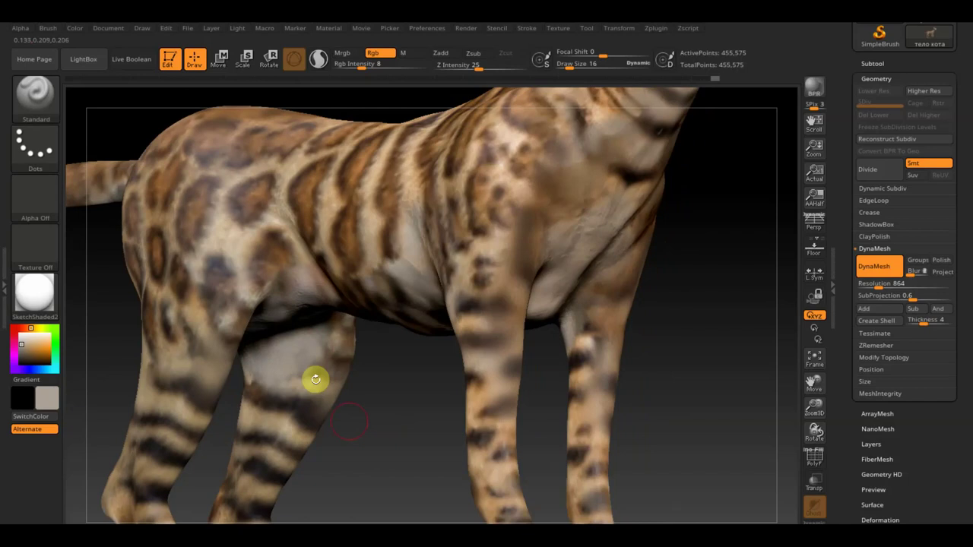
pyautogui.moveTo(405, 435)
pyautogui.mouseDown()
pyautogui.moveTo(430, 360)
pyautogui.moveTo(301, 325)
pyautogui.mouseUp()
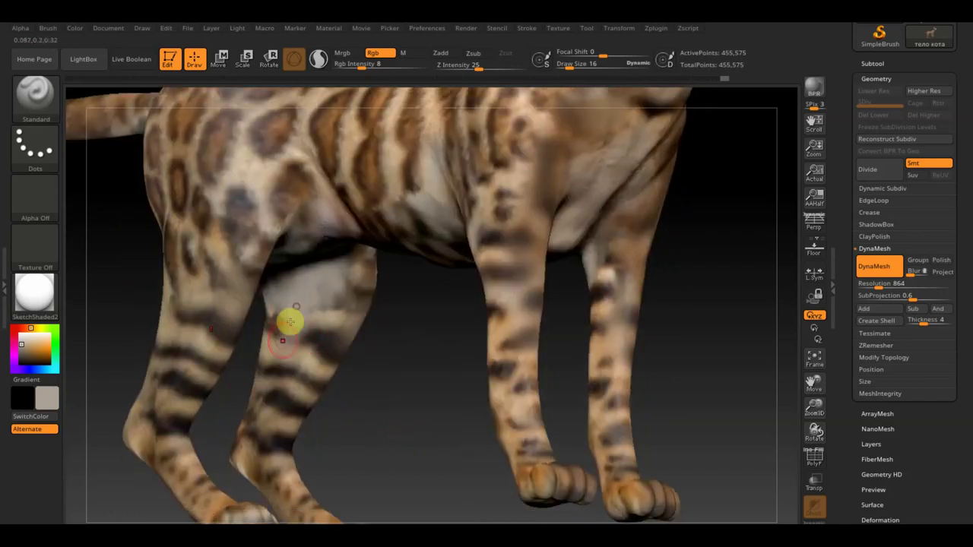
pyautogui.moveTo(425, 405); pyautogui.dragTo(473, 307)
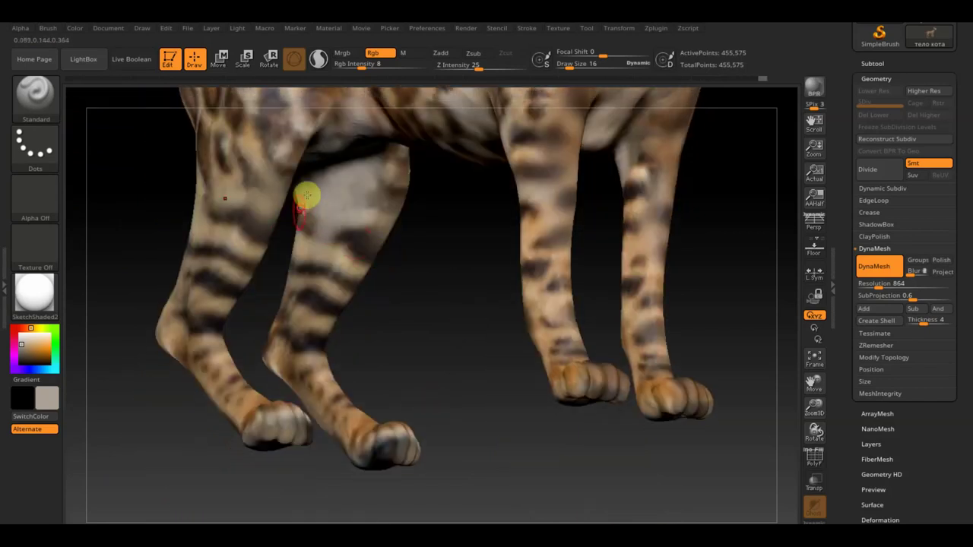
pyautogui.moveTo(331, 339)
pyautogui.mouseDown()
pyautogui.moveTo(451, 382)
pyautogui.moveTo(462, 370)
pyautogui.moveTo(454, 408)
pyautogui.moveTo(465, 420)
pyautogui.mouseUp()
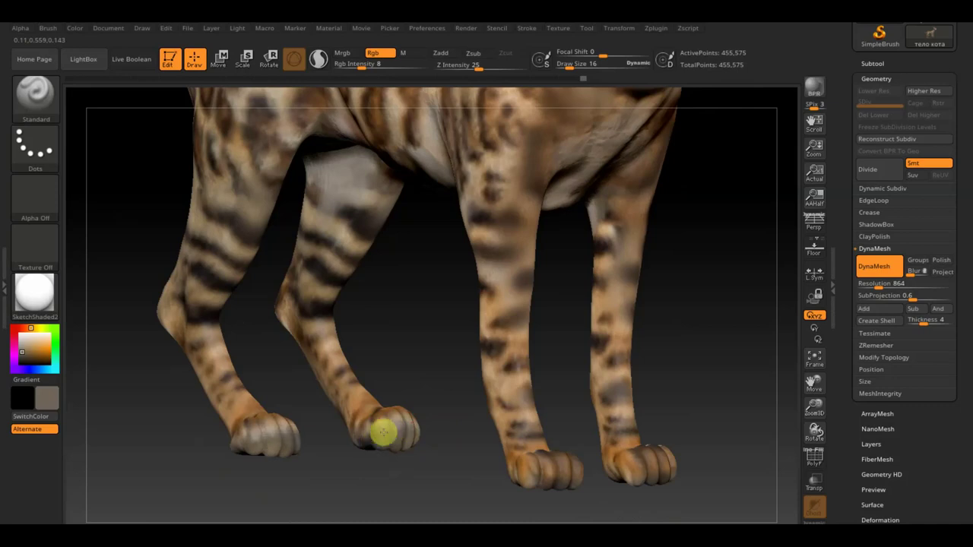
# Touch up the colour on the front, left and right paws, ending in a side view
pyautogui.moveTo(319, 398)
pyautogui.mouseDown()
pyautogui.moveTo(335, 350)
pyautogui.moveTo(394, 420)
pyautogui.mouseUp()
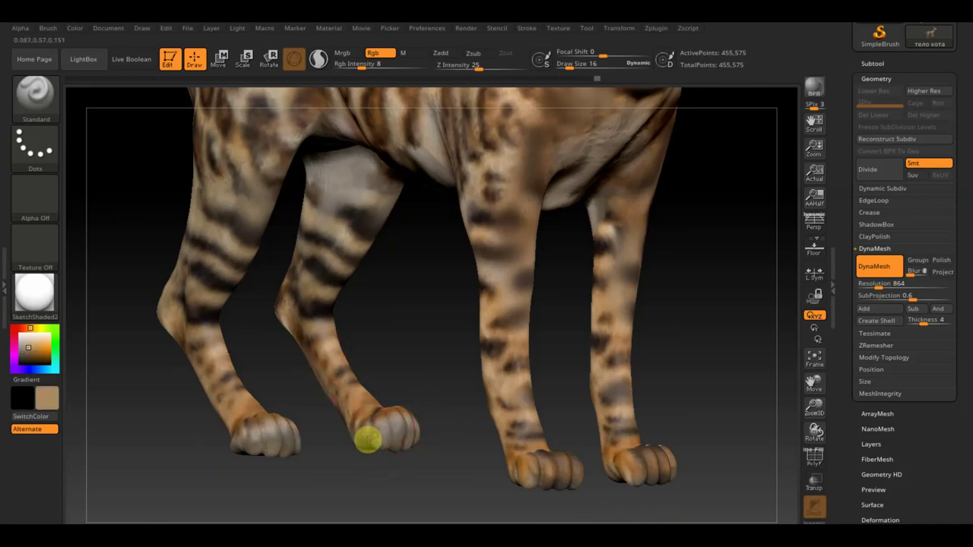
pyautogui.moveTo(536, 467); pyautogui.dragTo(569, 471)
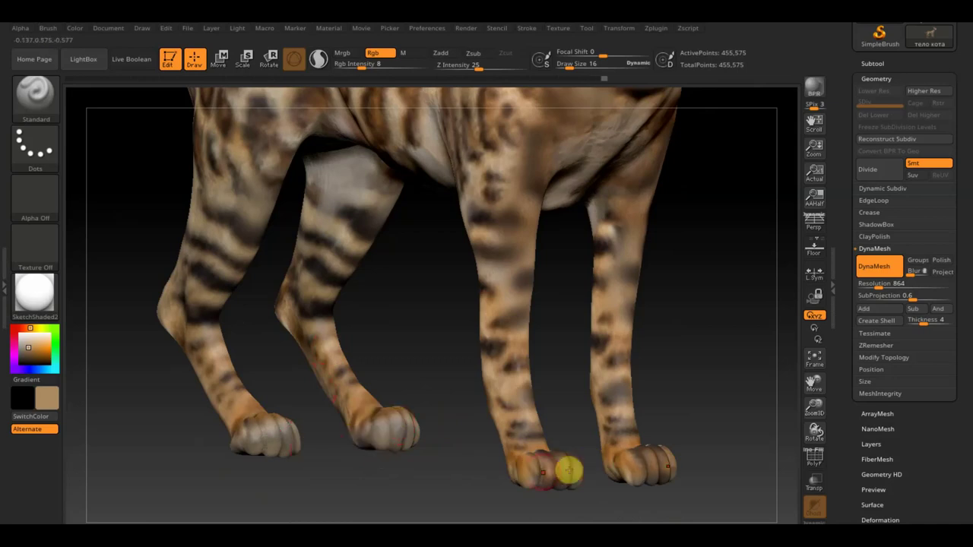
pyautogui.moveTo(300, 447)
pyautogui.mouseDown()
pyautogui.moveTo(271, 427)
pyautogui.moveTo(235, 446)
pyautogui.mouseUp()
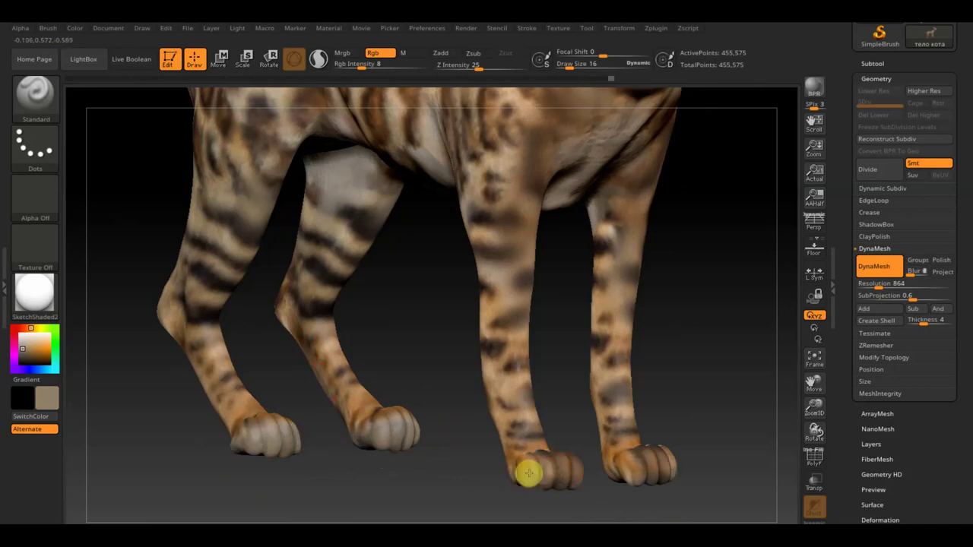
pyautogui.moveTo(578, 459); pyautogui.dragTo(636, 459)
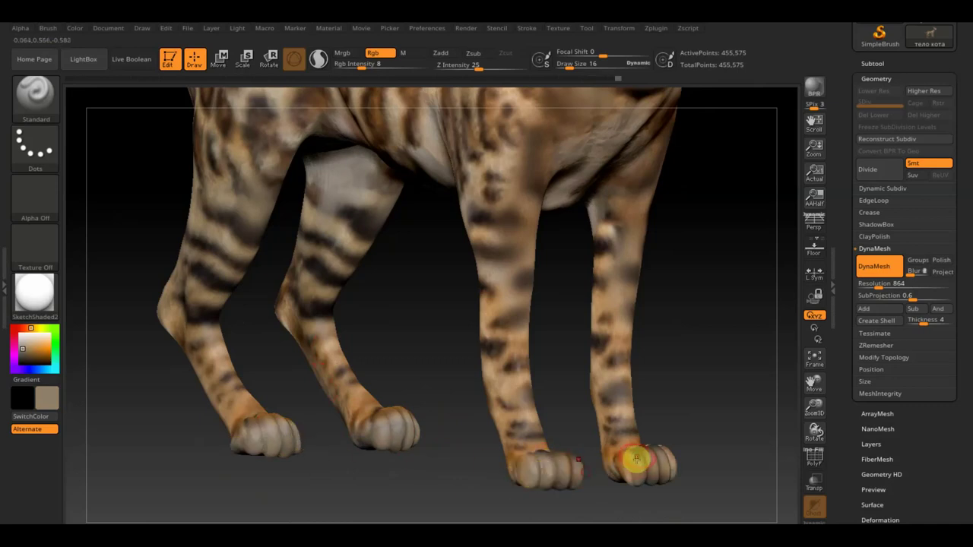
pyautogui.moveTo(432, 479)
pyautogui.mouseDown()
pyautogui.moveTo(530, 484)
pyautogui.moveTo(495, 439)
pyautogui.mouseUp()
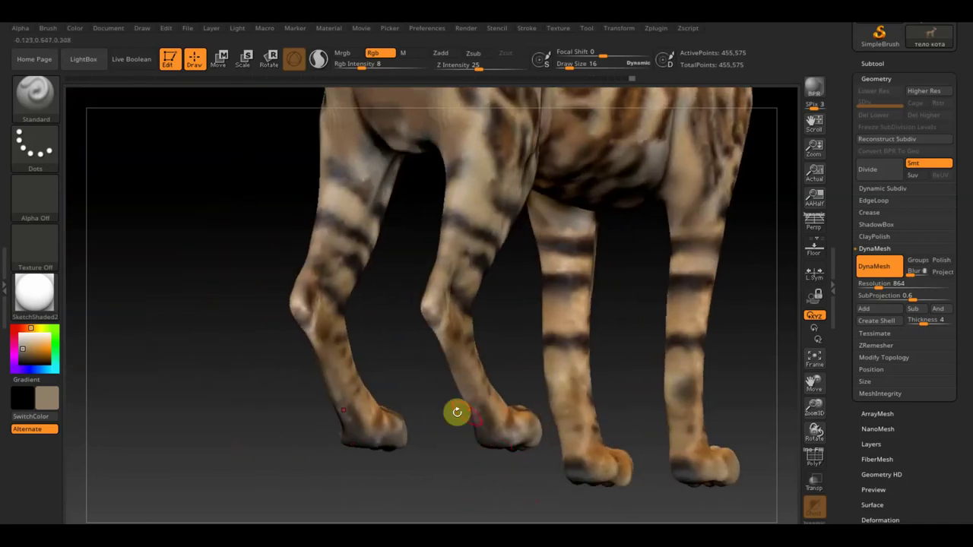
pyautogui.moveTo(413, 419)
pyautogui.mouseDown()
pyautogui.moveTo(410, 428)
pyautogui.moveTo(386, 371)
pyautogui.mouseUp()
pyautogui.moveTo(621, 388)
pyautogui.mouseDown()
pyautogui.moveTo(630, 413)
pyautogui.moveTo(597, 426)
pyautogui.moveTo(591, 418)
pyautogui.moveTo(689, 415)
pyautogui.moveTo(684, 402)
pyautogui.moveTo(573, 415)
pyautogui.moveTo(676, 393)
pyautogui.moveTo(707, 417)
pyautogui.moveTo(684, 417)
pyautogui.mouseUp()
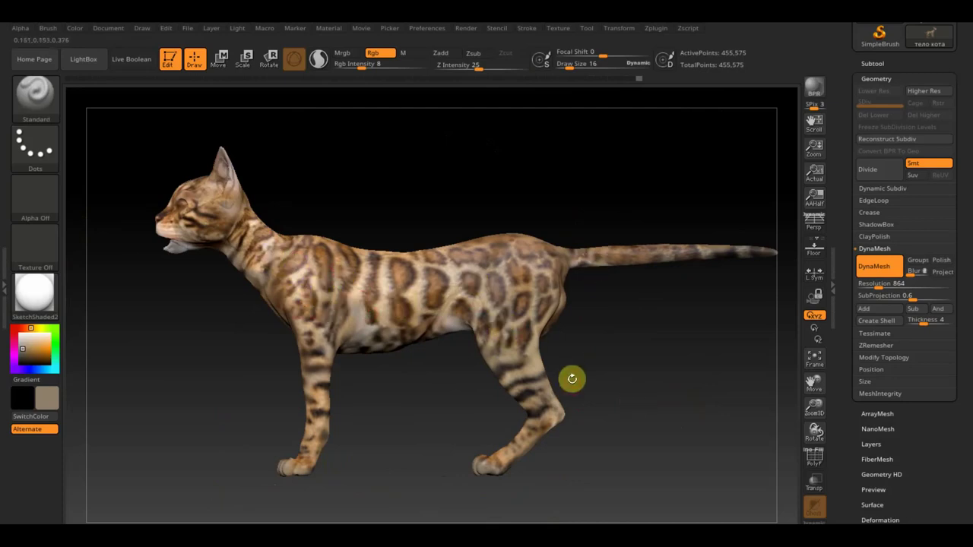
pyautogui.moveTo(649, 417)
pyautogui.mouseDown()
pyautogui.moveTo(645, 446)
pyautogui.moveTo(623, 387)
pyautogui.moveTo(642, 400)
pyautogui.moveTo(626, 397)
pyautogui.mouseUp()
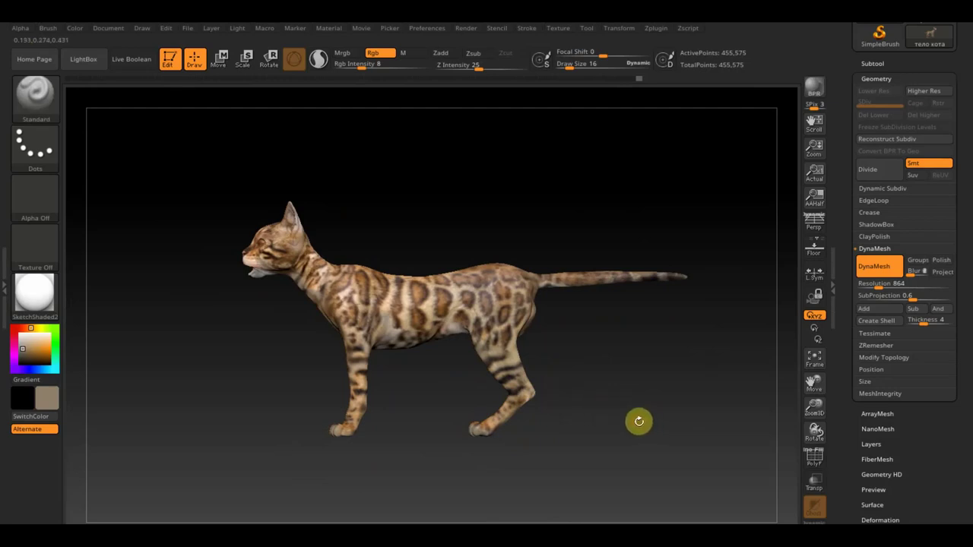
pyautogui.keyDown('shift'); pyautogui.moveTo(671, 415); pyautogui.dragTo(694, 417); pyautogui.keyUp('shift')
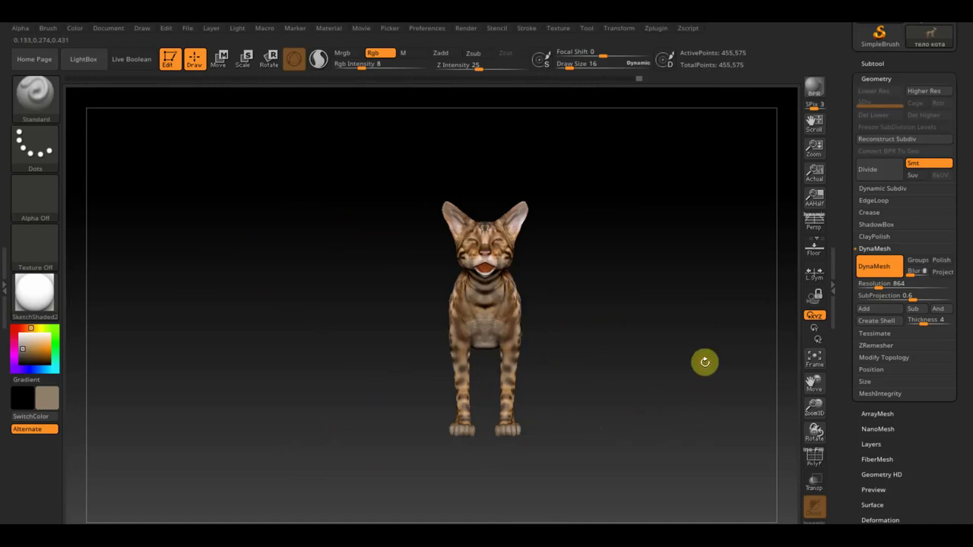
pyautogui.click(814, 456)
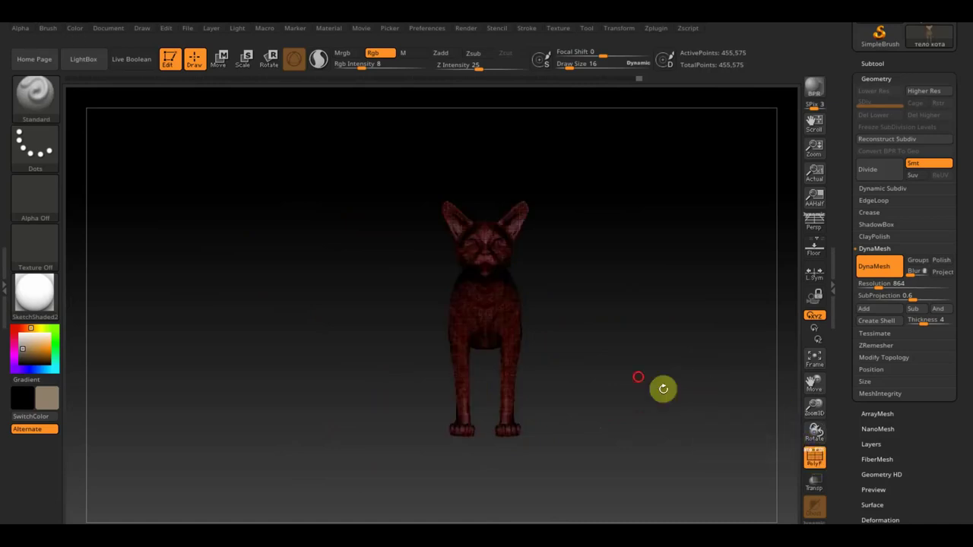
pyautogui.moveTo(662, 386)
pyautogui.keyDown('shift'); pyautogui.mouseDown()
pyautogui.moveTo(699, 386)
pyautogui.moveTo(588, 387)
pyautogui.moveTo(613, 428)
pyautogui.moveTo(654, 406)
pyautogui.moveTo(662, 413)
pyautogui.moveTo(698, 378)
pyautogui.moveTo(692, 399)
pyautogui.moveTo(687, 386)
pyautogui.moveTo(699, 417)
pyautogui.moveTo(688, 400)
pyautogui.moveTo(709, 405)
pyautogui.mouseUp(); pyautogui.keyUp('shift')
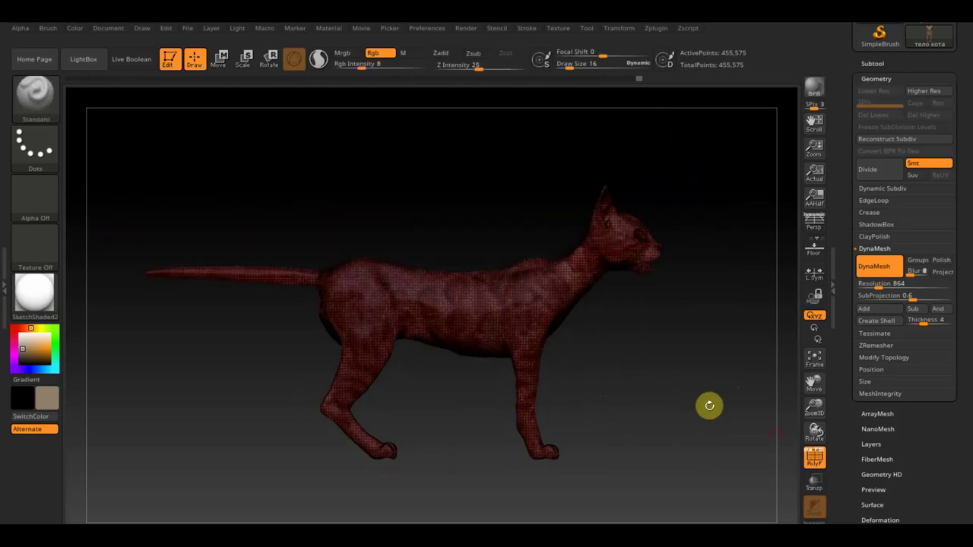
pyautogui.click(814, 456)
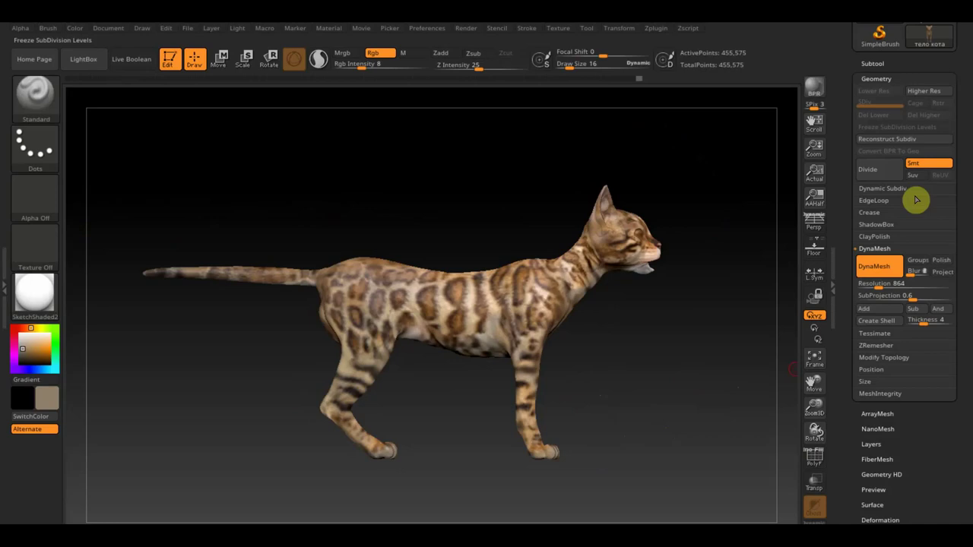
# Mask the whole cat and extract a thin shell at thickness 0.02 as new subtool Extract3
pyautogui.click(876, 63)
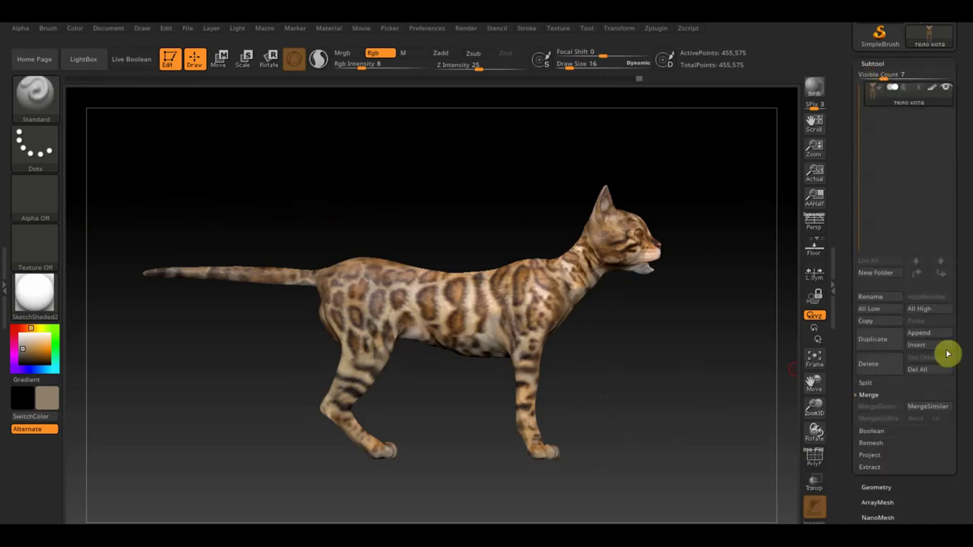
pyautogui.click(874, 466)
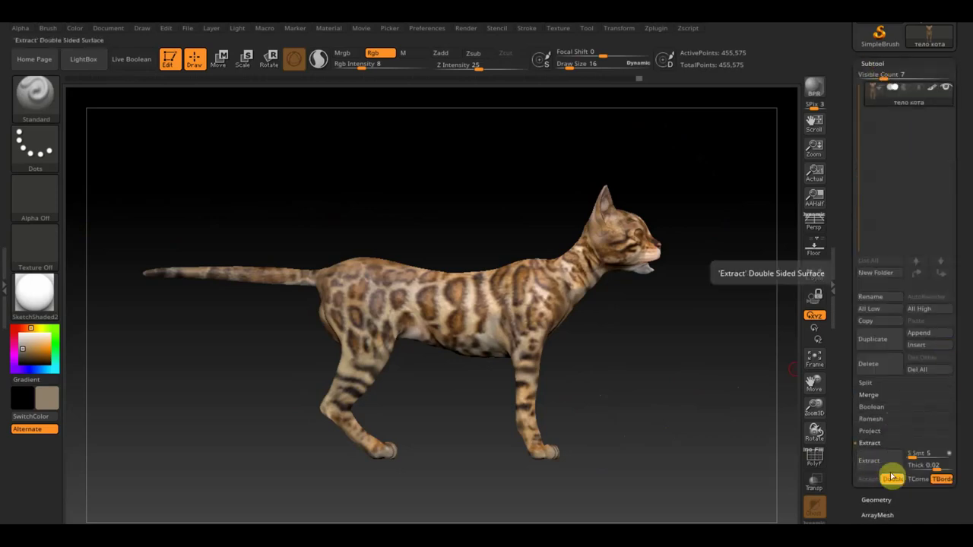
pyautogui.moveTo(733, 486)
pyautogui.keyDown('ctrl'); pyautogui.mouseDown()
pyautogui.moveTo(110, 169)
pyautogui.moveTo(104, 156)
pyautogui.mouseUp(); pyautogui.keyUp('ctrl')
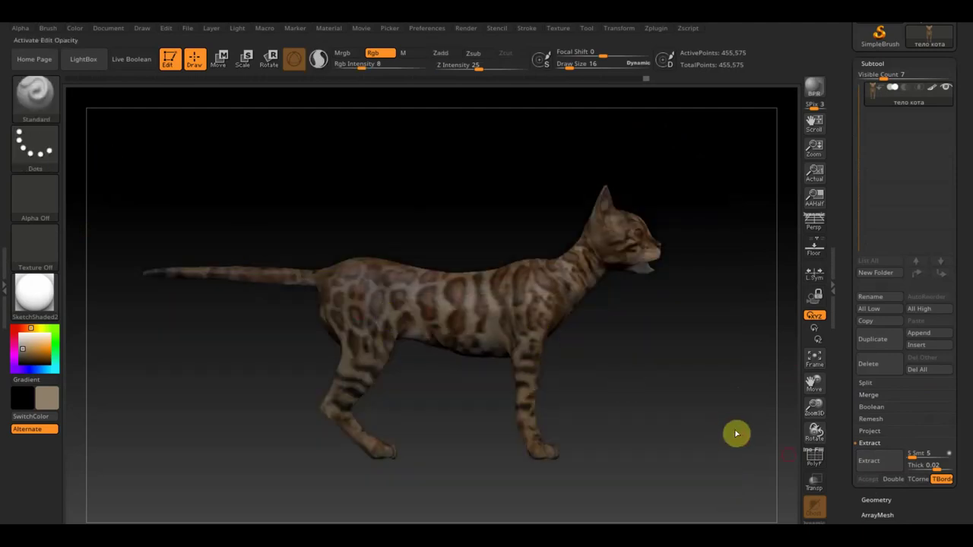
pyautogui.click(927, 466)
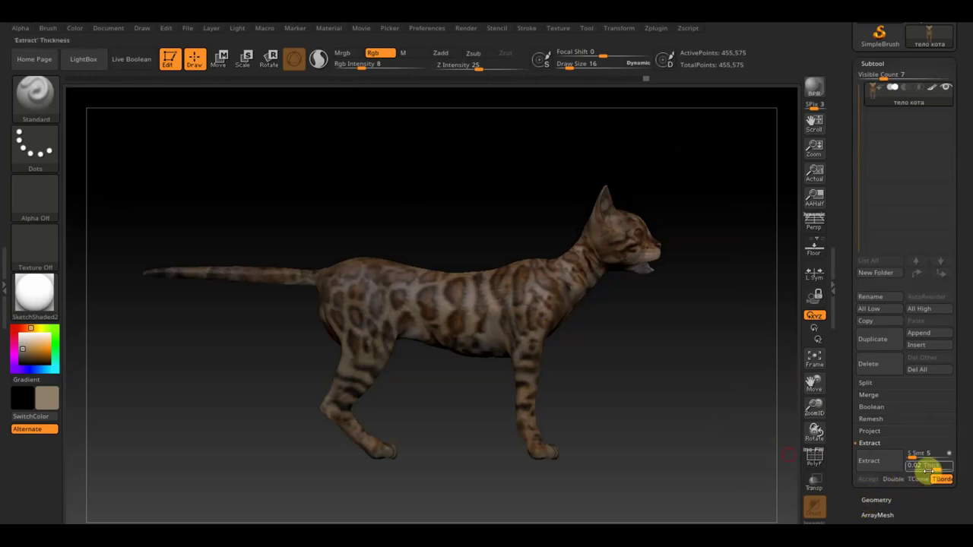
pyautogui.write('0.00071')
pyautogui.press('Return')
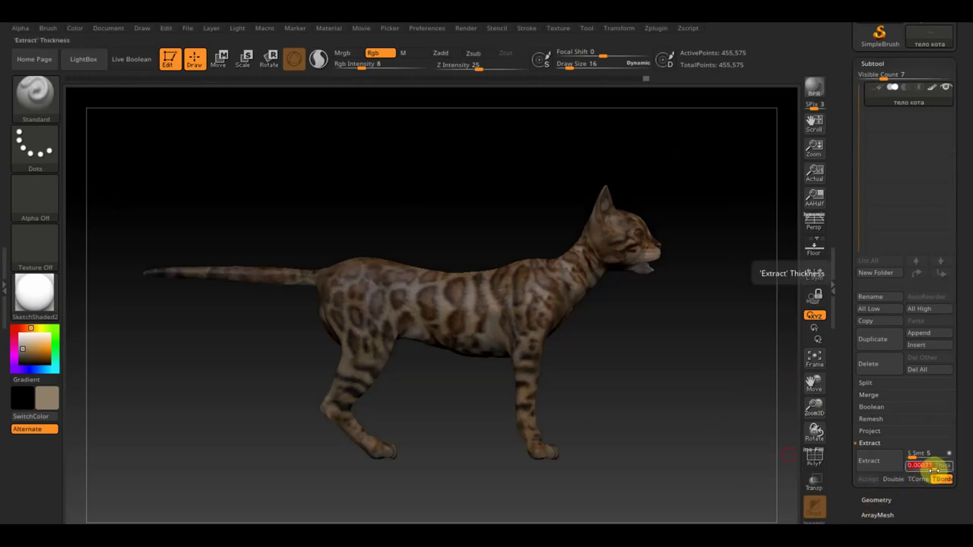
pyautogui.click(869, 463)
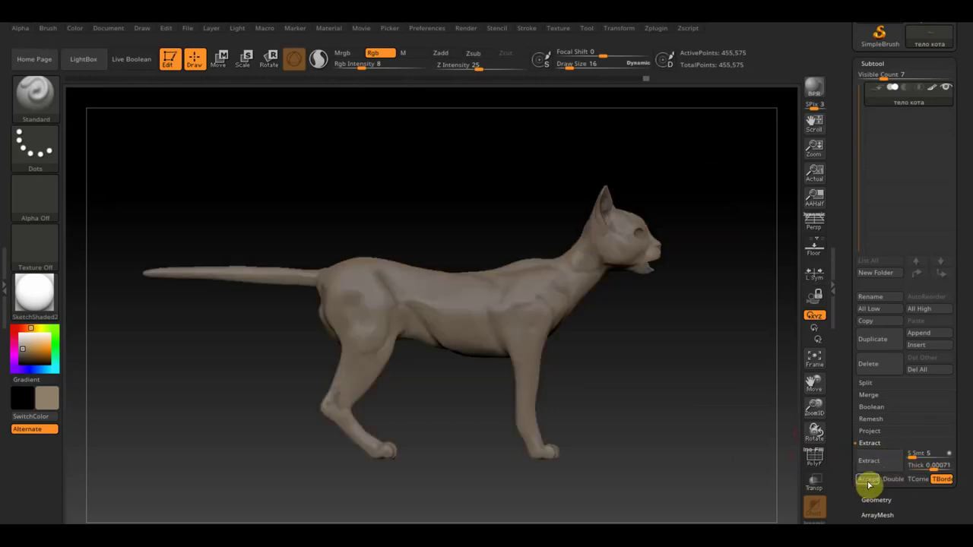
pyautogui.click(923, 465)
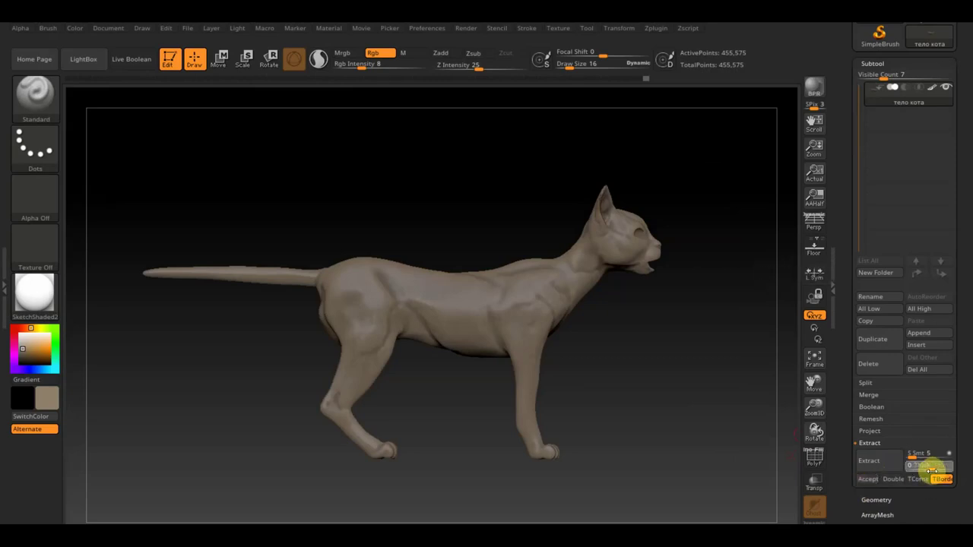
pyautogui.press('Return')
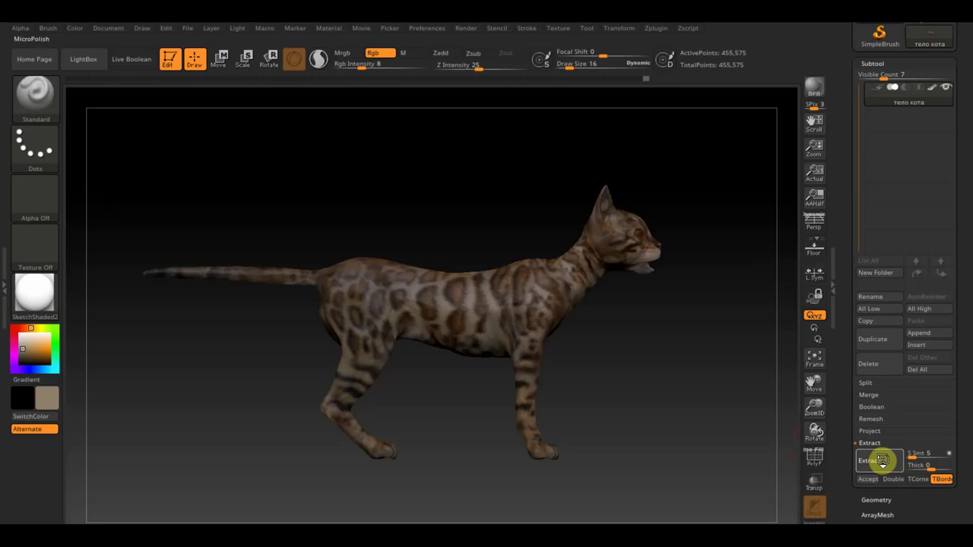
pyautogui.click(873, 485)
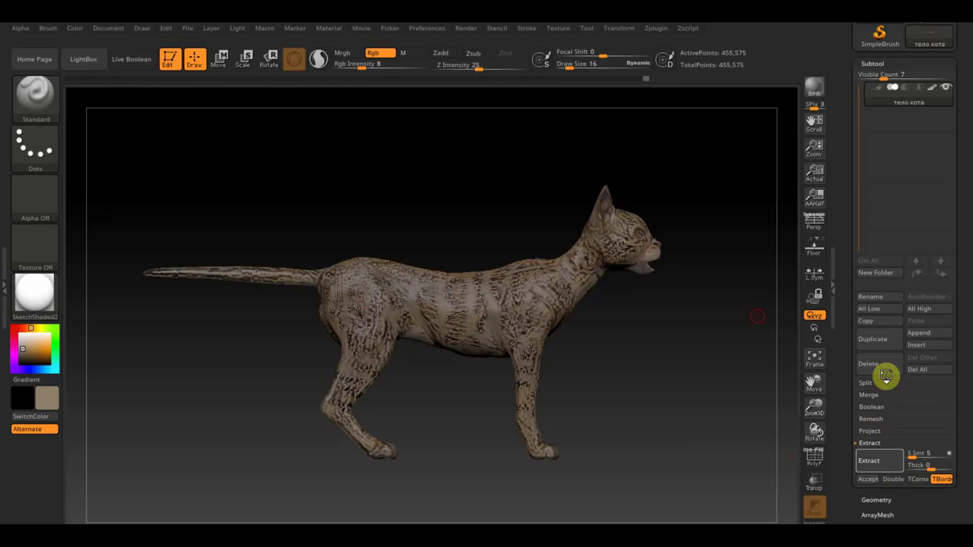
pyautogui.click(870, 481)
pyautogui.moveTo(908, 118)
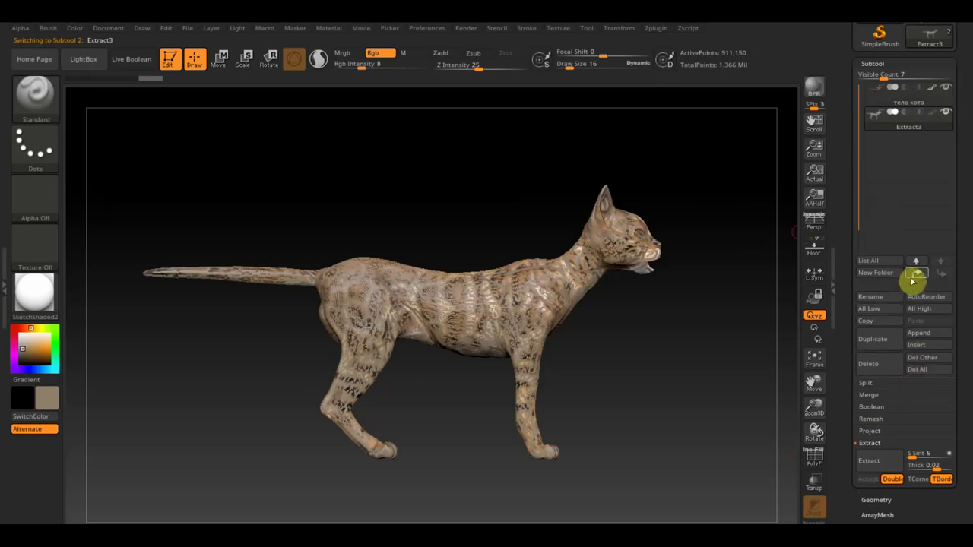
# Move Extract3 to the top, make it active and hide the original cat body subtool
pyautogui.click(917, 275)
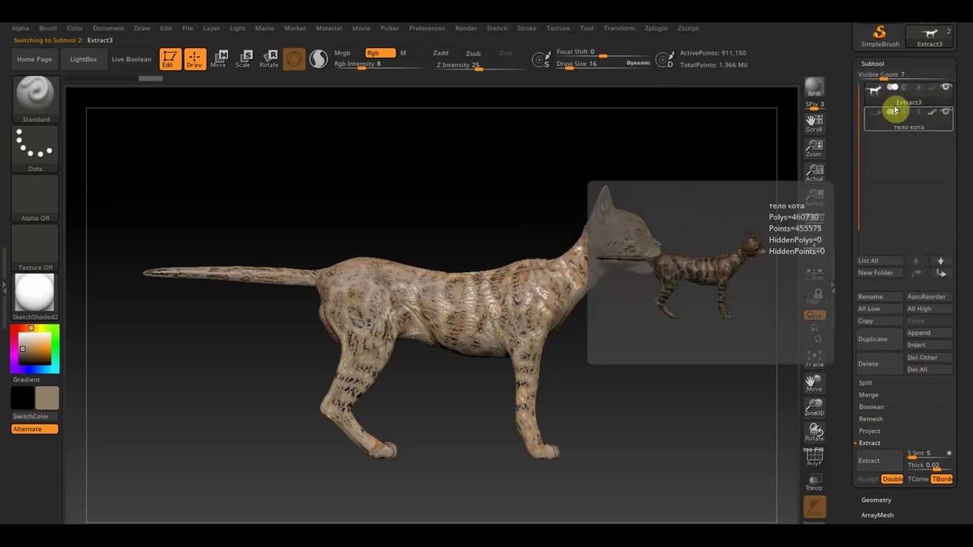
pyautogui.click(873, 126)
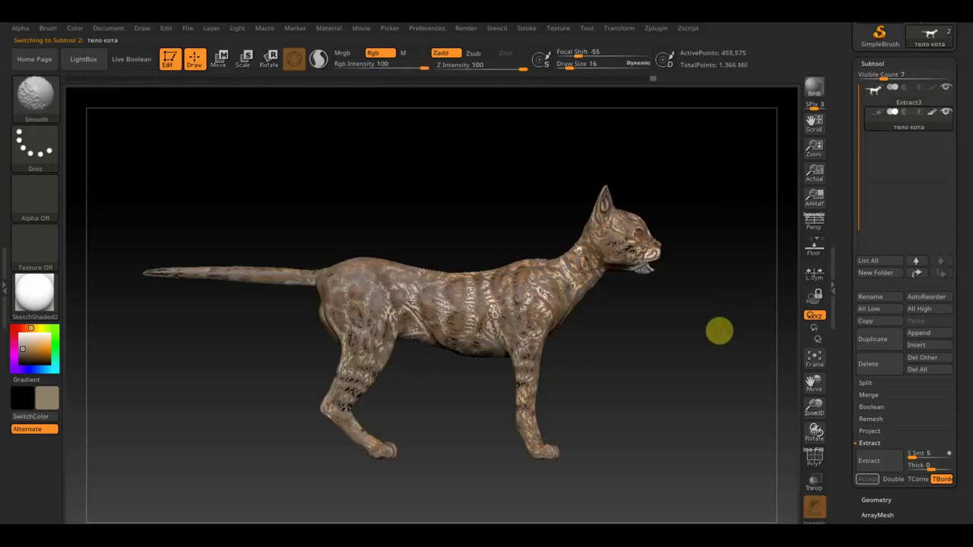
pyautogui.moveTo(725, 342)
pyautogui.keyDown('alt'); pyautogui.mouseDown()
pyautogui.moveTo(719, 380)
pyautogui.moveTo(703, 336)
pyautogui.moveTo(733, 298)
pyautogui.mouseUp(); pyautogui.keyUp('alt')
pyautogui.click(879, 98)
pyautogui.click(935, 114)
pyautogui.moveTo(719, 304)
pyautogui.keyDown('alt'); pyautogui.mouseDown()
pyautogui.moveTo(679, 337)
pyautogui.moveTo(694, 387)
pyautogui.moveTo(684, 390)
pyautogui.mouseUp(); pyautogui.keyUp('alt')
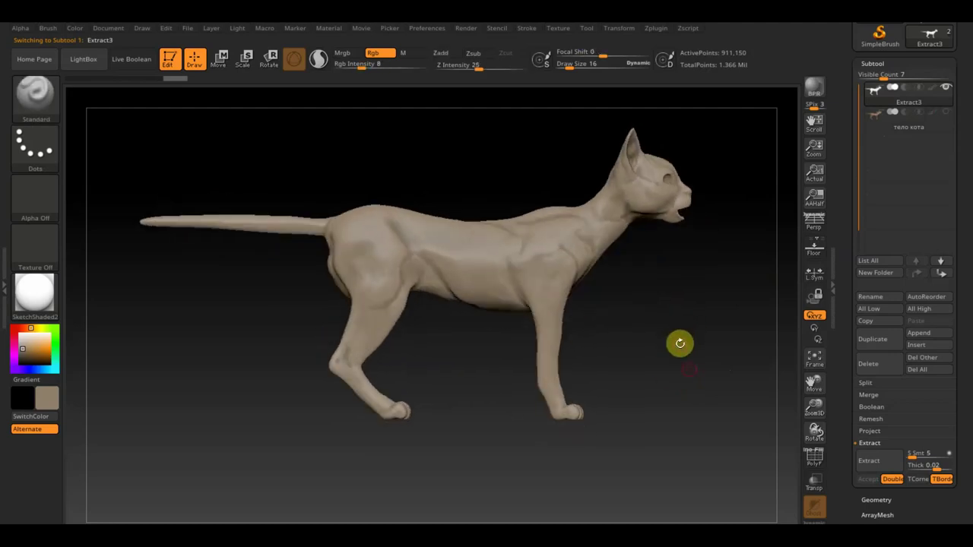
pyautogui.click(814, 458)
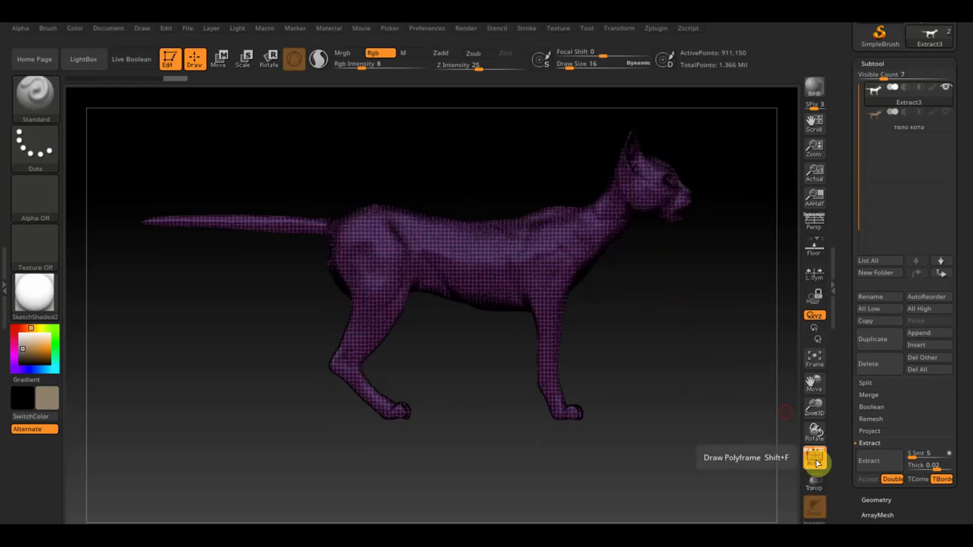
pyautogui.click(816, 462)
pyautogui.moveTo(662, 380)
pyautogui.mouseDown()
pyautogui.moveTo(634, 405)
pyautogui.moveTo(633, 394)
pyautogui.mouseUp()
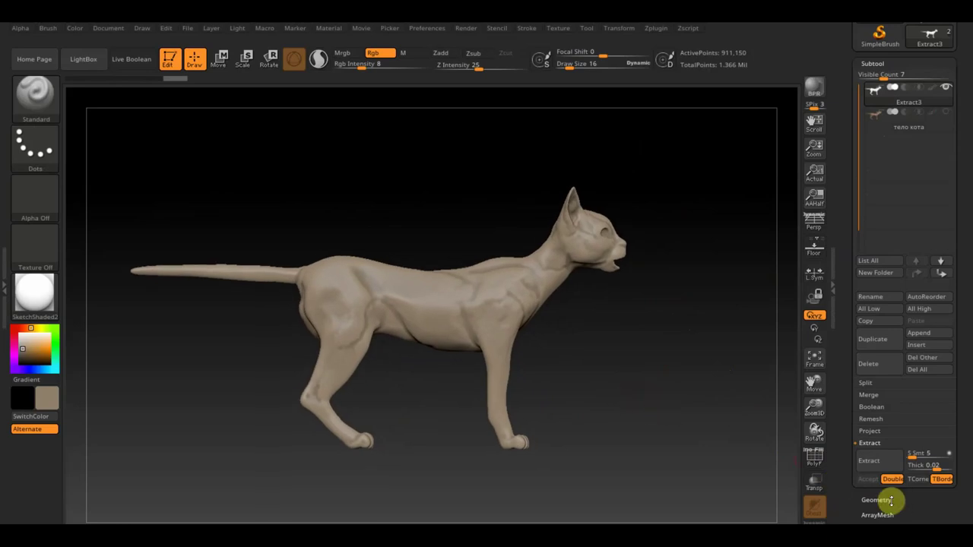
# Check the shell's polygroups with PolyF, then bring up the Masking, Polypaint and Polygroups options
pyautogui.moveTo(924, 511); pyautogui.dragTo(925, 469)
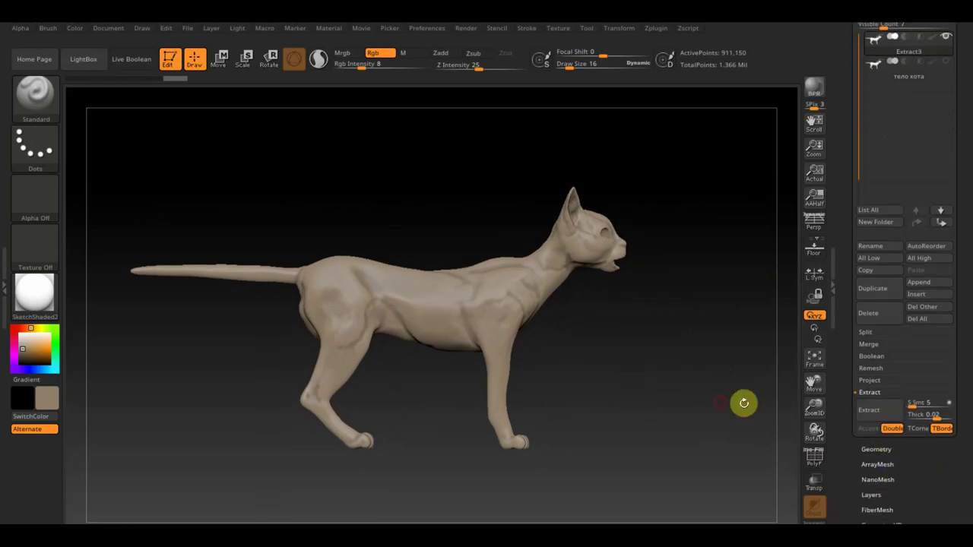
pyautogui.hotkey('ctrl', 'shift')
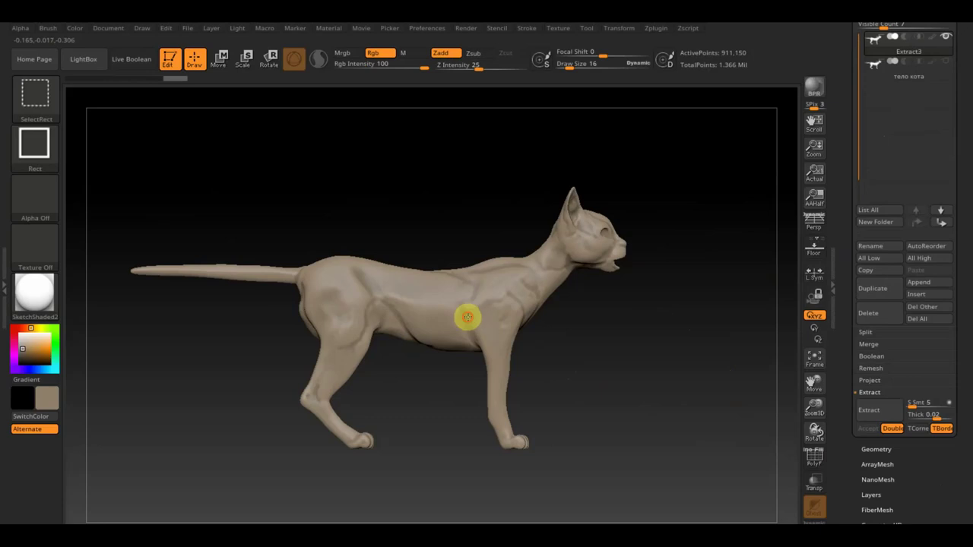
pyautogui.keyDown('ctrl'); pyautogui.keyDown('shift'); pyautogui.click(469, 319); pyautogui.keyUp('shift'); pyautogui.keyUp('ctrl')
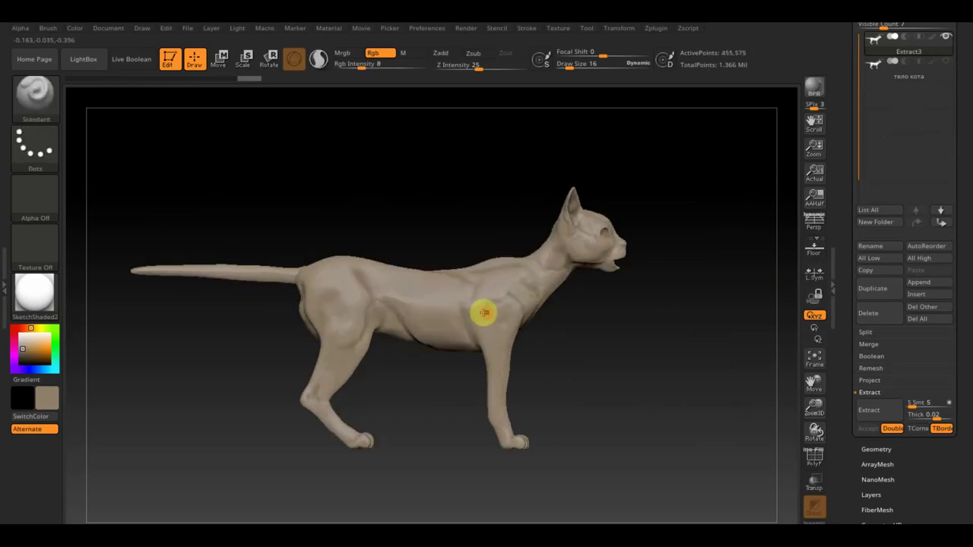
pyautogui.scroll(-5, 949, 419)
pyautogui.scroll(-3, 945, 375)
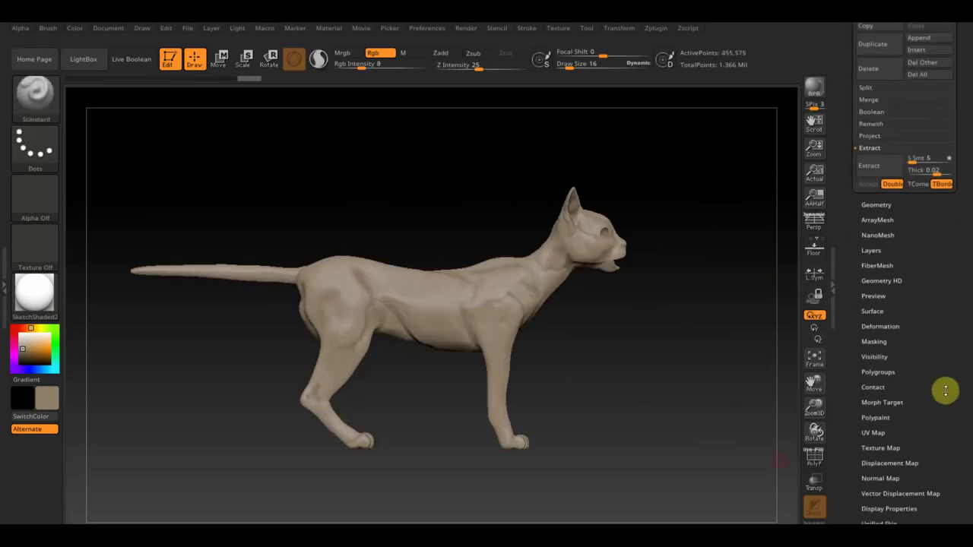
pyautogui.click(814, 456)
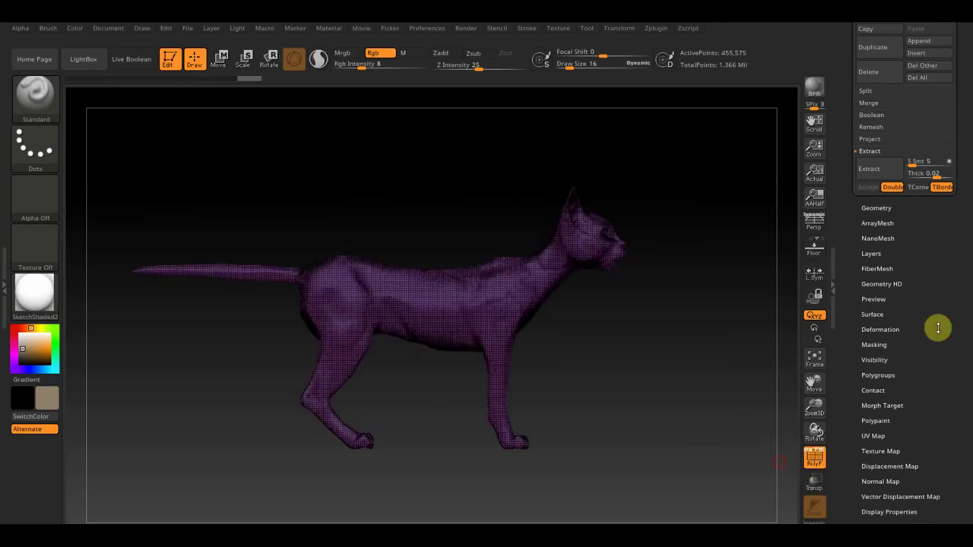
pyautogui.click(889, 344)
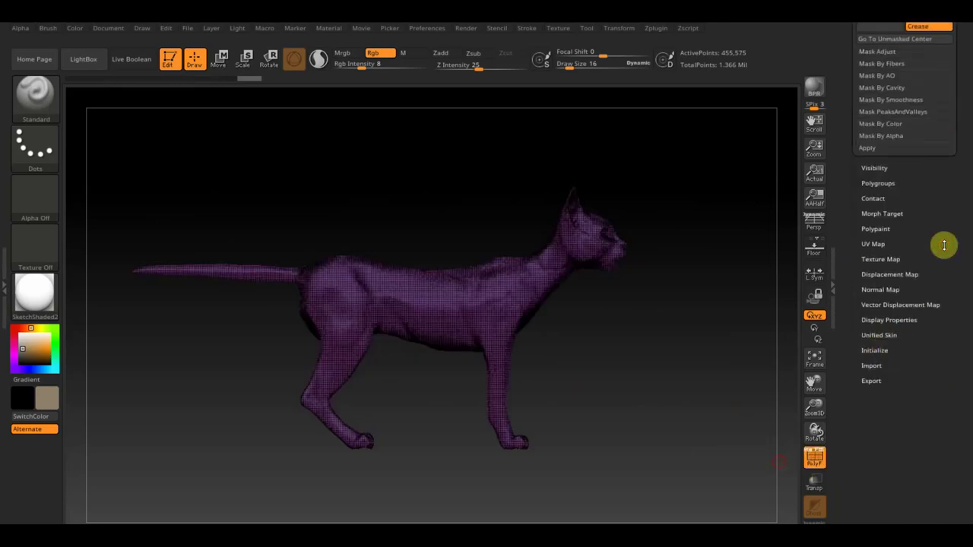
pyautogui.click(895, 289)
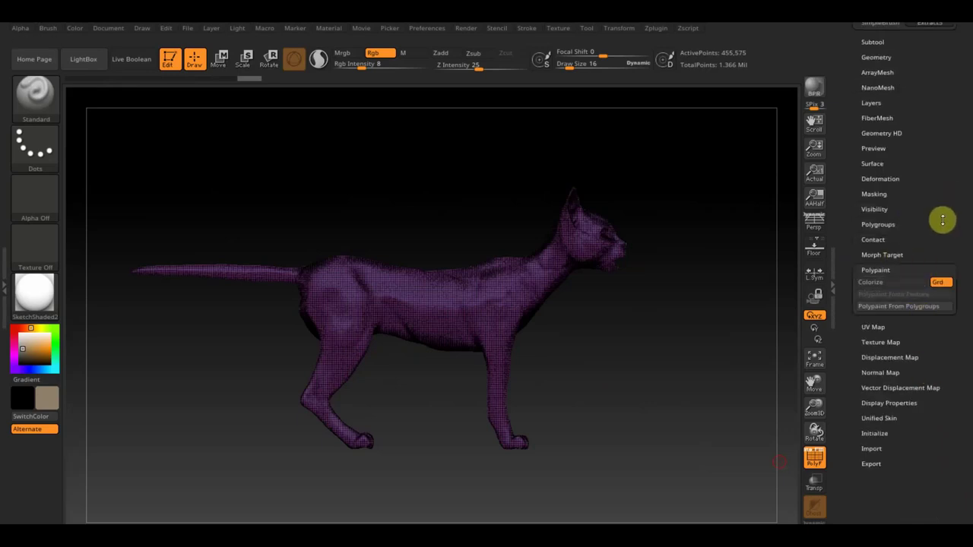
pyautogui.hotkey('shift', 'f')
pyautogui.click(878, 225)
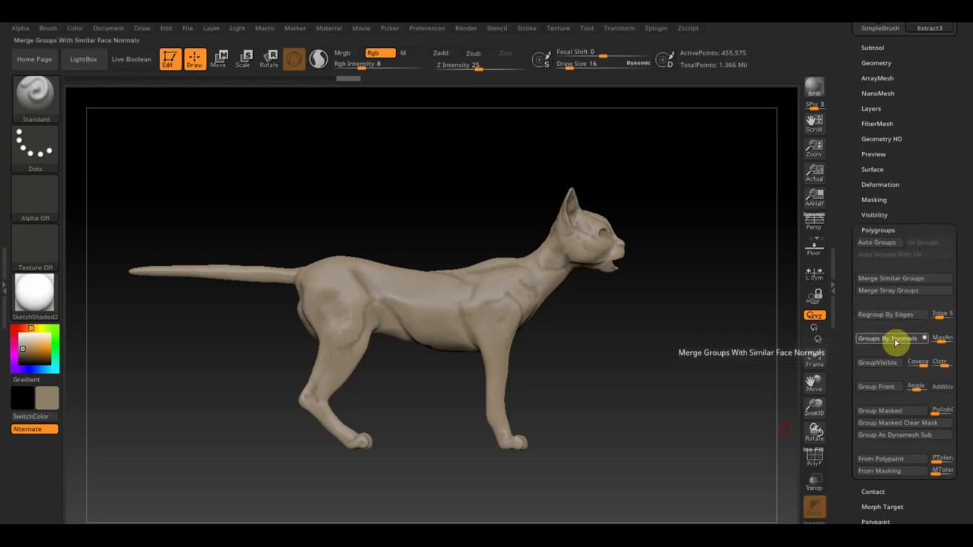
# Test hiding, unhiding and isolating the cat shell's polygroups with PolyF shown
pyautogui.click(814, 456)
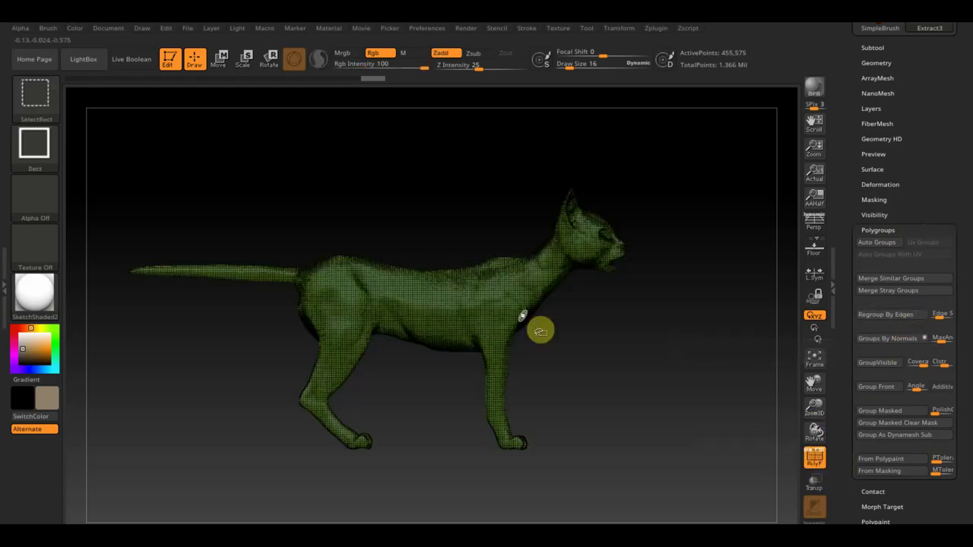
pyautogui.keyDown('ctrl'); pyautogui.keyDown('shift'); pyautogui.click(499, 310); pyautogui.keyUp('shift'); pyautogui.keyUp('ctrl')
pyautogui.keyDown('ctrl'); pyautogui.keyDown('shift'); pyautogui.click(499, 310); pyautogui.keyUp('shift'); pyautogui.keyUp('ctrl')
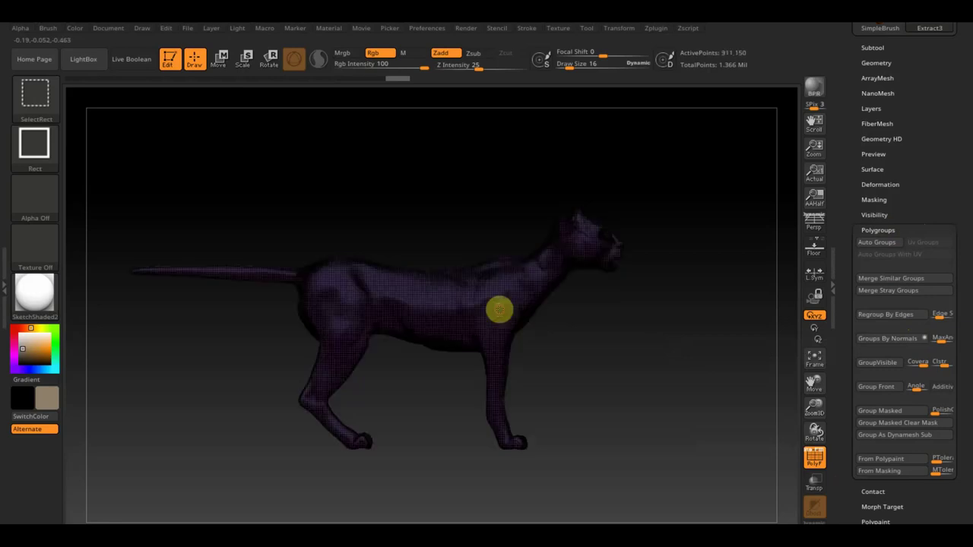
pyautogui.keyDown('ctrl'); pyautogui.keyDown('shift'); pyautogui.click(500, 310); pyautogui.keyUp('shift'); pyautogui.keyUp('ctrl')
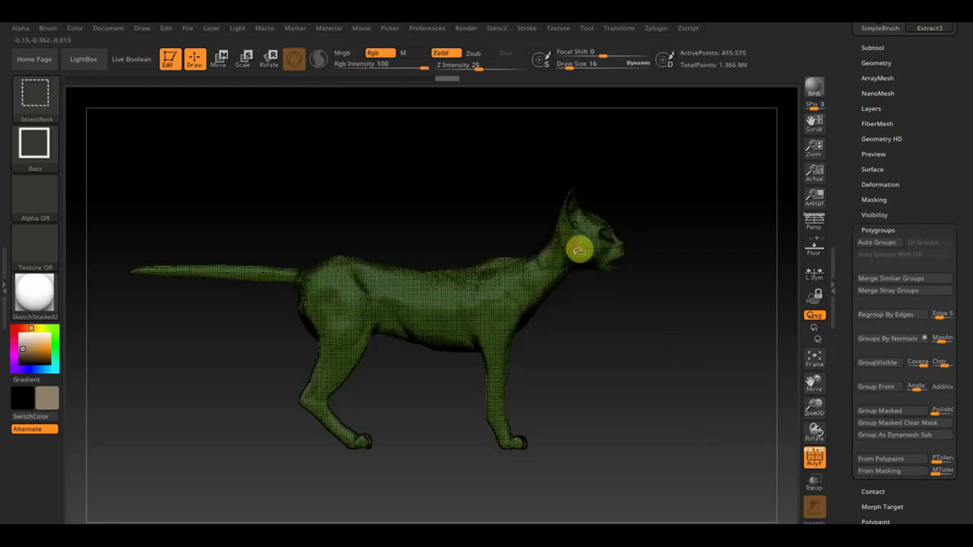
pyautogui.hotkey('ctrl', 'w')
pyautogui.click(814, 456)
pyautogui.keyDown('ctrl'); pyautogui.keyDown('shift'); pyautogui.click(559, 334); pyautogui.keyUp('shift'); pyautogui.keyUp('ctrl')
pyautogui.keyDown('ctrl'); pyautogui.keyDown('shift'); pyautogui.click(578, 352); pyautogui.keyUp('shift'); pyautogui.keyUp('ctrl')
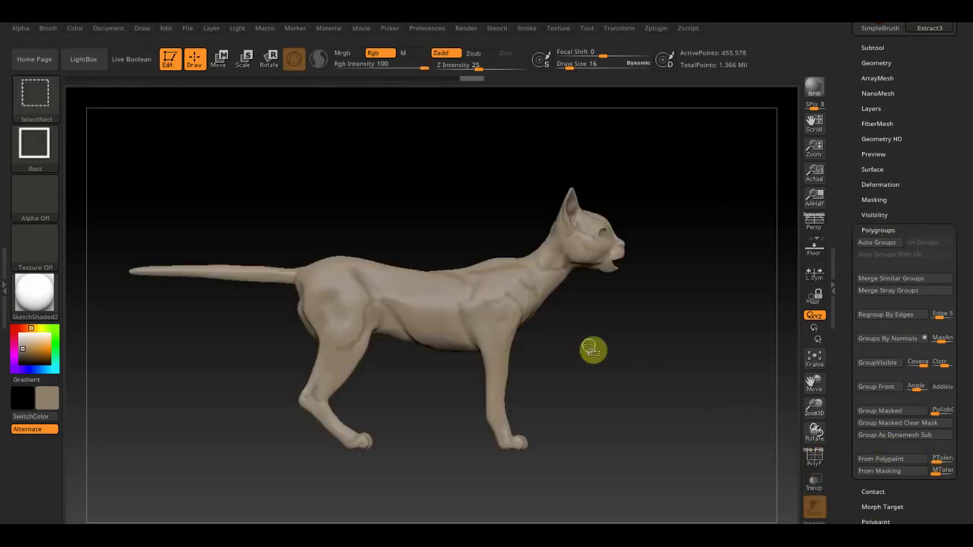
# Isolate the green polygroup from a rear three-quarter view, leaving 455,575 points visible
pyautogui.keyDown('ctrl'); pyautogui.keyDown('shift'); pyautogui.click(477, 312); pyautogui.keyUp('shift'); pyautogui.keyUp('ctrl')
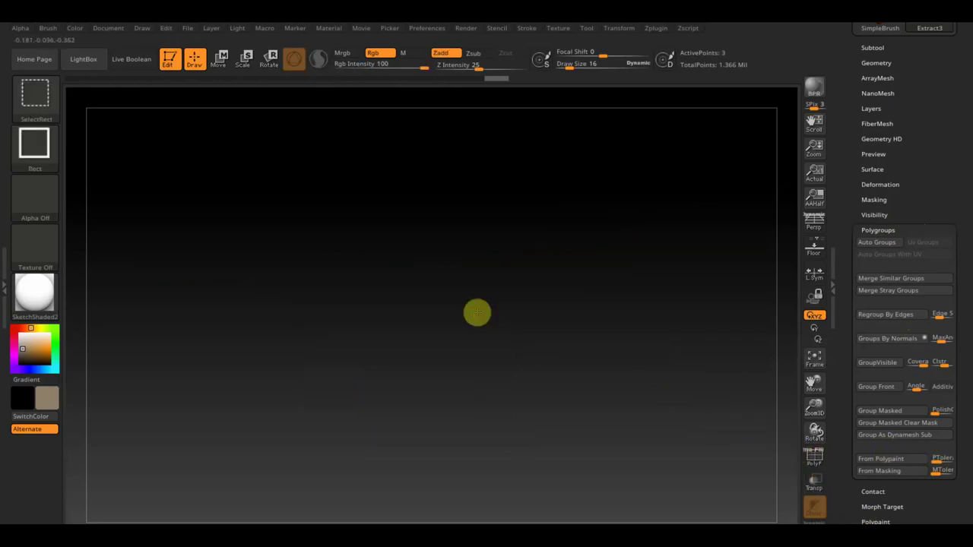
pyautogui.keyDown('ctrl'); pyautogui.keyDown('shift'); pyautogui.click(476, 312); pyautogui.keyUp('shift'); pyautogui.keyUp('ctrl')
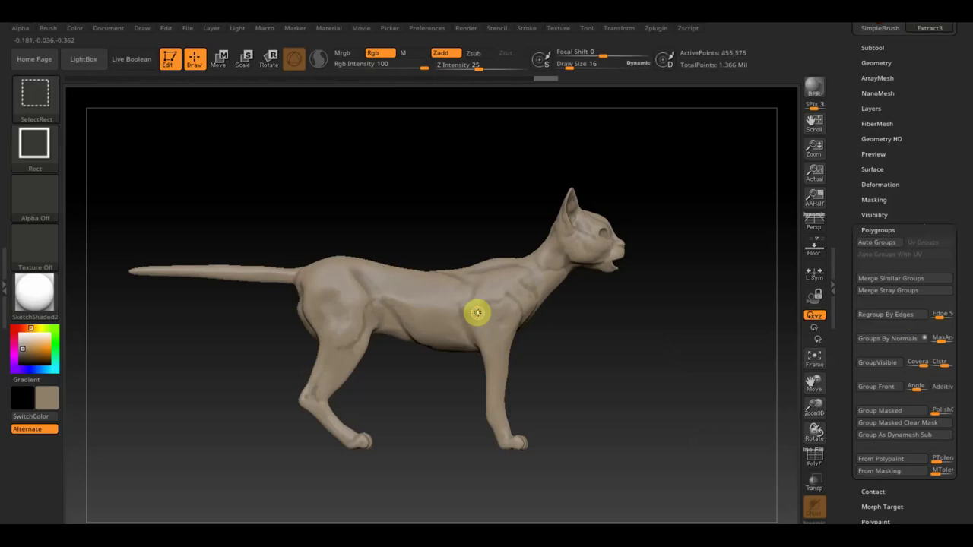
pyautogui.keyDown('ctrl'); pyautogui.keyDown('shift'); pyautogui.click(477, 313); pyautogui.keyUp('shift'); pyautogui.keyUp('ctrl')
pyautogui.keyDown('ctrl'); pyautogui.keyDown('shift'); pyautogui.click(476, 312); pyautogui.keyUp('shift'); pyautogui.keyUp('ctrl')
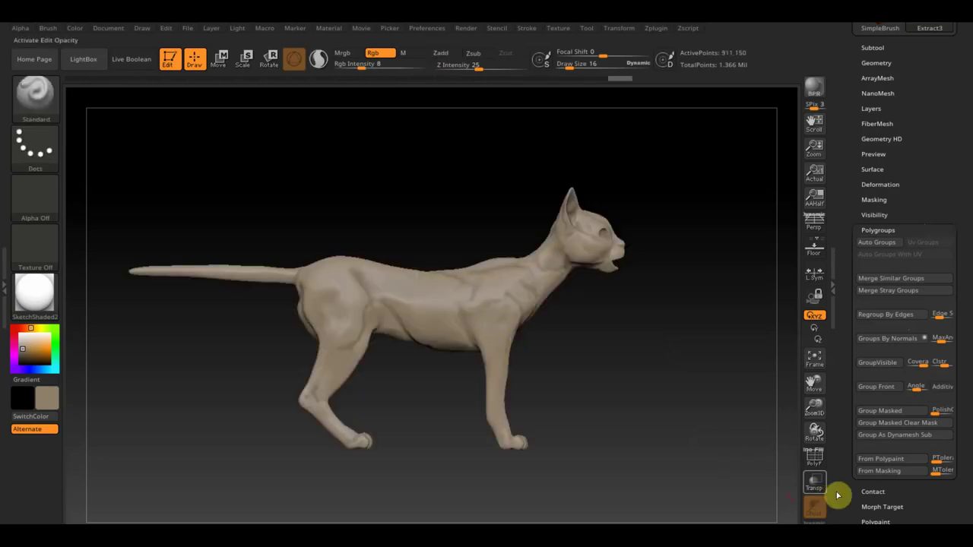
pyautogui.click(813, 458)
pyautogui.moveTo(668, 377)
pyautogui.mouseDown()
pyautogui.moveTo(712, 382)
pyautogui.moveTo(712, 456)
pyautogui.mouseUp()
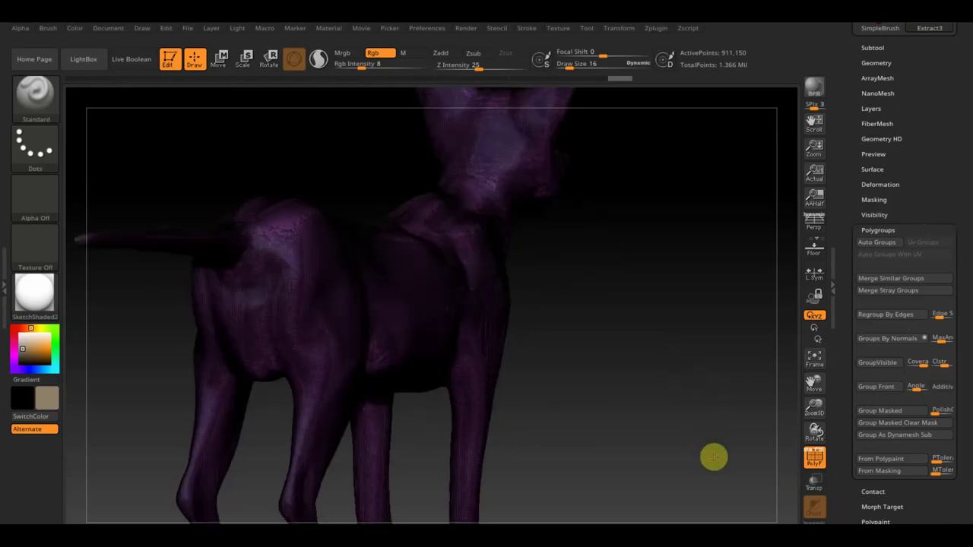
pyautogui.keyDown('ctrl'); pyautogui.keyDown('shift'); pyautogui.click(310, 324); pyautogui.keyUp('shift'); pyautogui.keyUp('ctrl')
pyautogui.moveTo(597, 336)
pyautogui.mouseDown()
pyautogui.moveTo(575, 341)
pyautogui.moveTo(564, 405)
pyautogui.moveTo(545, 440)
pyautogui.mouseUp()
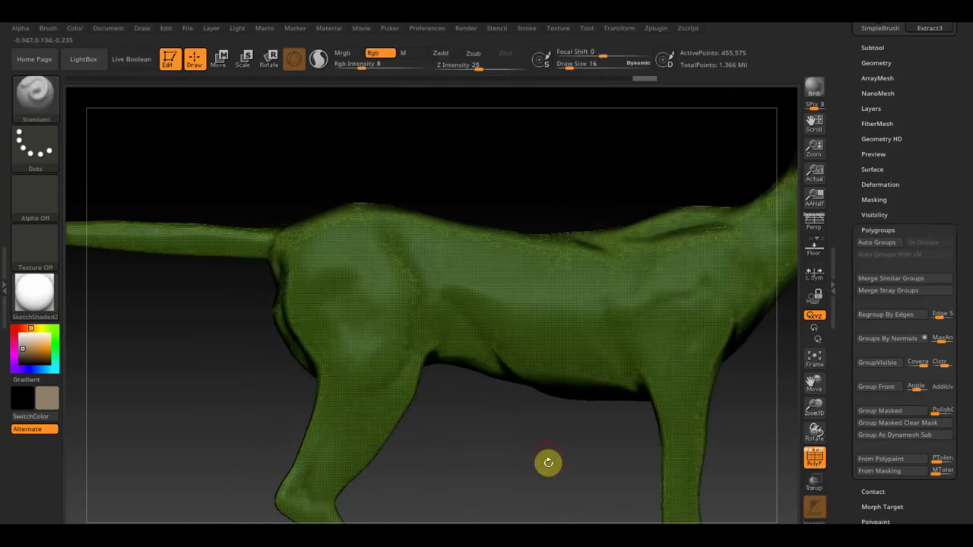
pyautogui.moveTo(543, 478)
pyautogui.keyDown('alt'); pyautogui.mouseDown()
pyautogui.moveTo(512, 413)
pyautogui.moveTo(560, 332)
pyautogui.moveTo(599, 347)
pyautogui.moveTo(599, 399)
pyautogui.moveTo(623, 423)
pyautogui.moveTo(636, 419)
pyautogui.moveTo(639, 377)
pyautogui.mouseUp(); pyautogui.keyUp('alt')
pyautogui.scroll(-3, 932, 487)
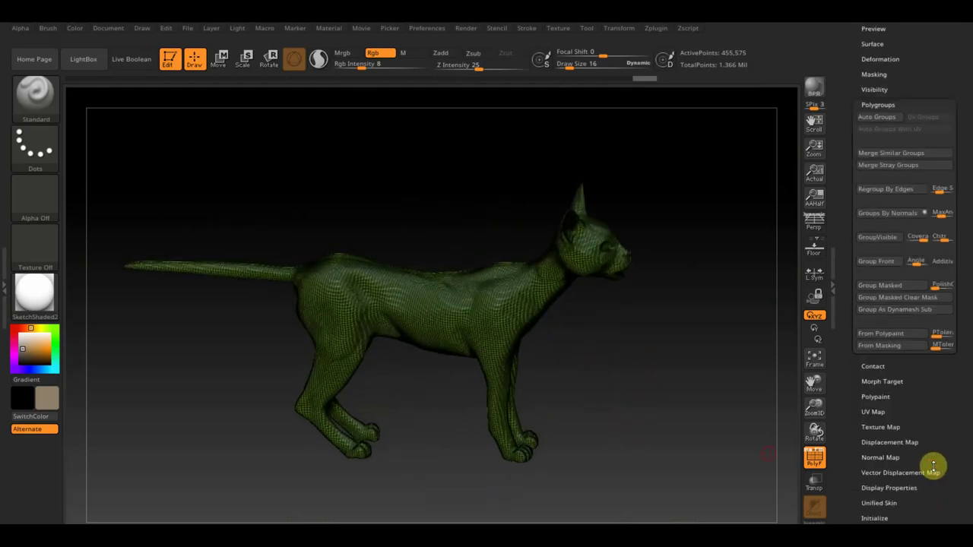
# Switch off Double in Display Properties and hide the cat shell, leaving 3 active points
pyautogui.scroll(-5, 929, 433)
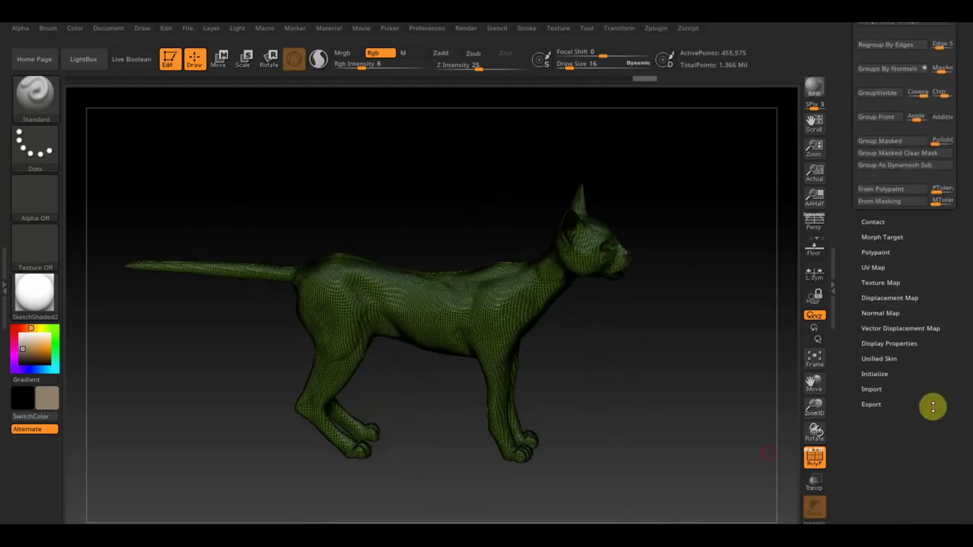
pyautogui.click(882, 343)
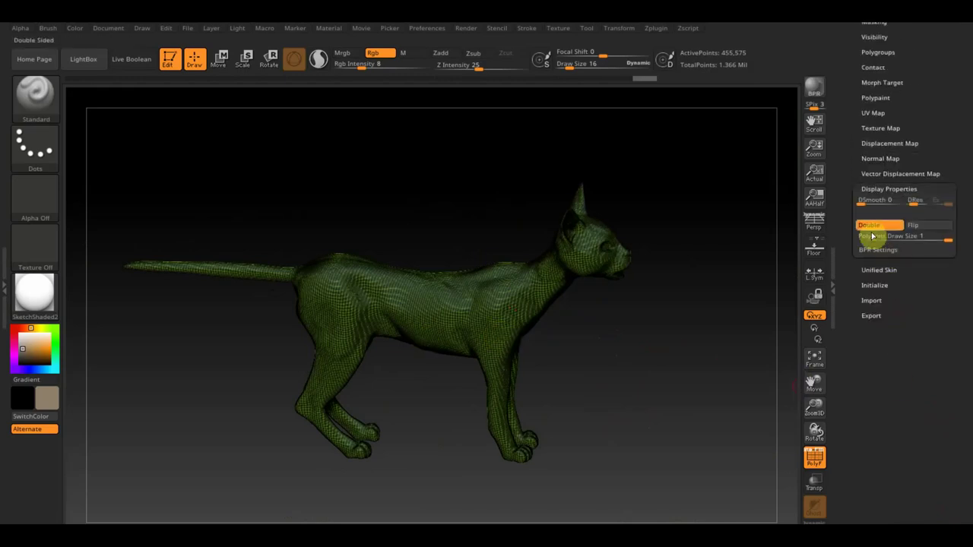
pyautogui.click(878, 227)
pyautogui.moveTo(739, 323)
pyautogui.mouseDown()
pyautogui.moveTo(711, 407)
pyautogui.moveTo(721, 342)
pyautogui.moveTo(714, 306)
pyautogui.moveTo(717, 317)
pyautogui.mouseUp()
pyautogui.moveTo(686, 367)
pyautogui.keyDown('alt'); pyautogui.mouseDown()
pyautogui.moveTo(712, 445)
pyautogui.moveTo(706, 427)
pyautogui.moveTo(662, 401)
pyautogui.moveTo(698, 424)
pyautogui.moveTo(646, 424)
pyautogui.moveTo(655, 430)
pyautogui.mouseUp(); pyautogui.keyUp('alt')
pyautogui.hotkey('ctrl', 'shift')
pyautogui.keyDown('ctrl'); pyautogui.keyDown('shift'); pyautogui.click(628, 408); pyautogui.keyUp('shift'); pyautogui.keyUp('ctrl')
pyautogui.keyDown('ctrl'); pyautogui.keyDown('shift'); pyautogui.click(611, 435); pyautogui.keyUp('shift'); pyautogui.keyUp('ctrl')
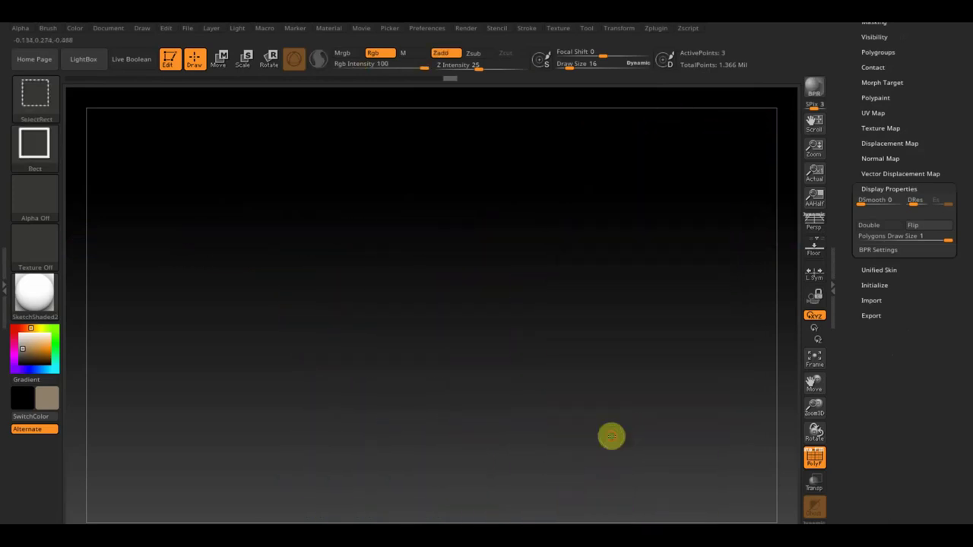
# Unhide the cat, isolate the green group and toggle Double Sided on and off
pyautogui.keyDown('ctrl'); pyautogui.keyDown('shift'); pyautogui.click(612, 436); pyautogui.keyUp('shift'); pyautogui.keyUp('ctrl')
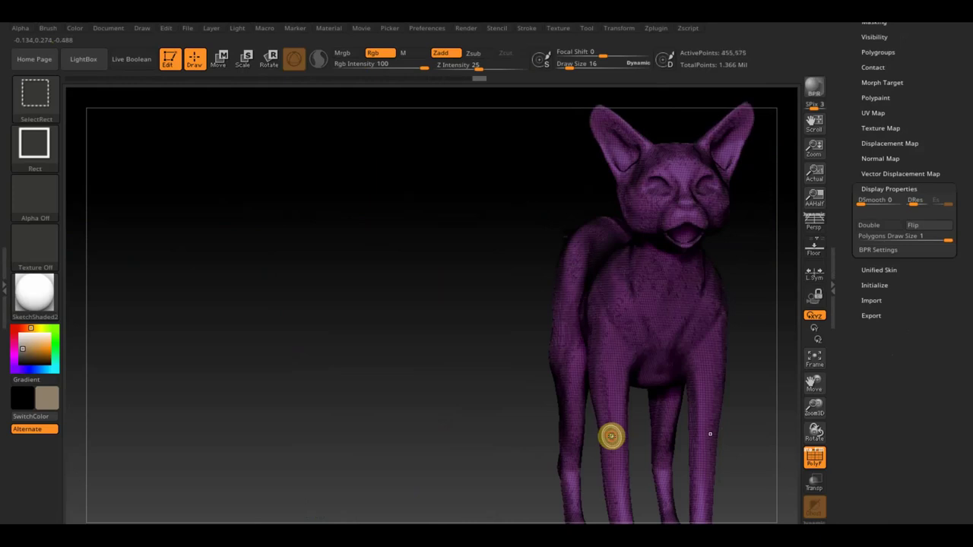
pyautogui.keyDown('ctrl'); pyautogui.keyDown('shift'); pyautogui.click(612, 436); pyautogui.keyUp('shift'); pyautogui.keyUp('ctrl')
pyautogui.moveTo(444, 438)
pyautogui.mouseDown()
pyautogui.moveTo(489, 430)
pyautogui.moveTo(526, 471)
pyautogui.moveTo(539, 504)
pyautogui.moveTo(495, 519)
pyautogui.moveTo(502, 522)
pyautogui.mouseUp()
pyautogui.click(877, 225)
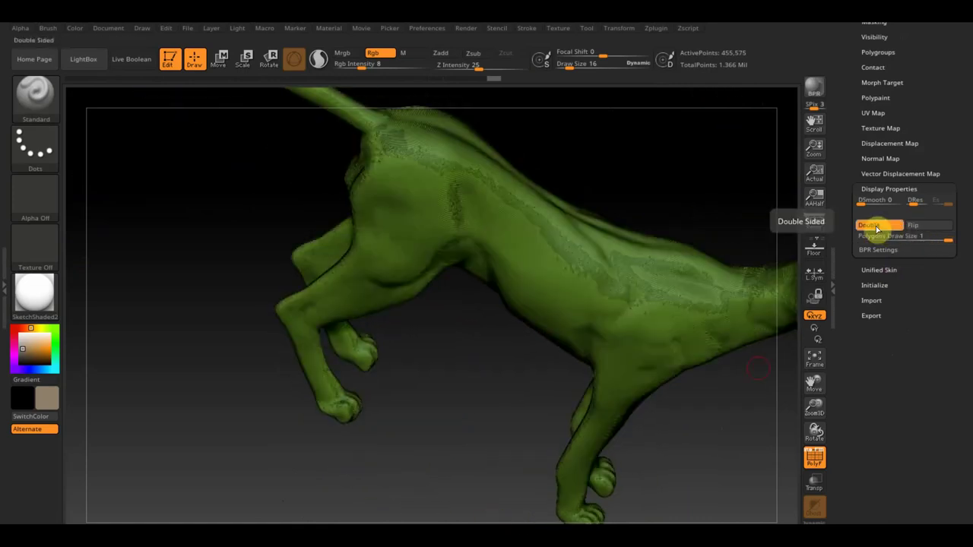
pyautogui.click(876, 226)
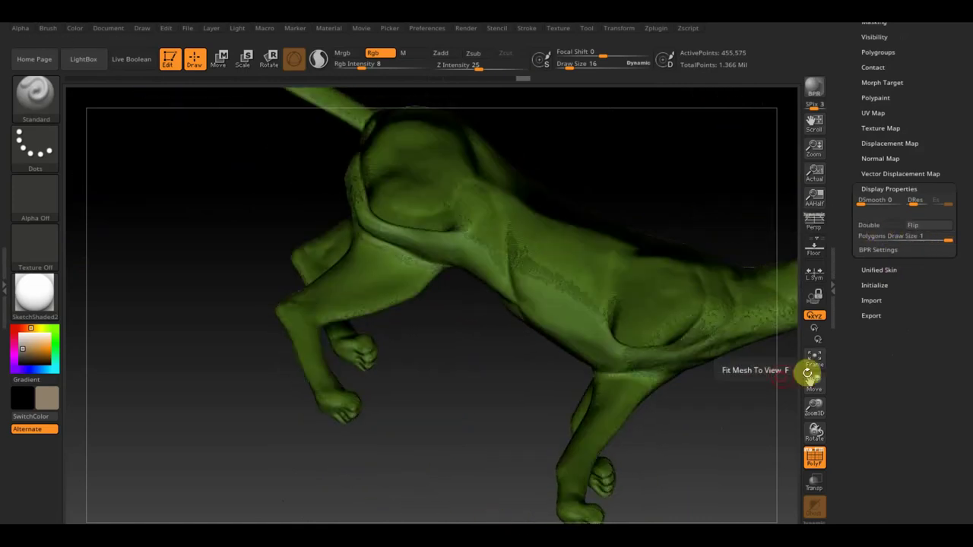
# Centre the cat in a front view and hide then reveal it, showing all 911,150 points
pyautogui.moveTo(795, 369)
pyautogui.mouseDown()
pyautogui.moveTo(749, 350)
pyautogui.moveTo(725, 310)
pyautogui.moveTo(716, 274)
pyautogui.moveTo(725, 309)
pyautogui.moveTo(714, 289)
pyautogui.moveTo(740, 262)
pyautogui.mouseUp()
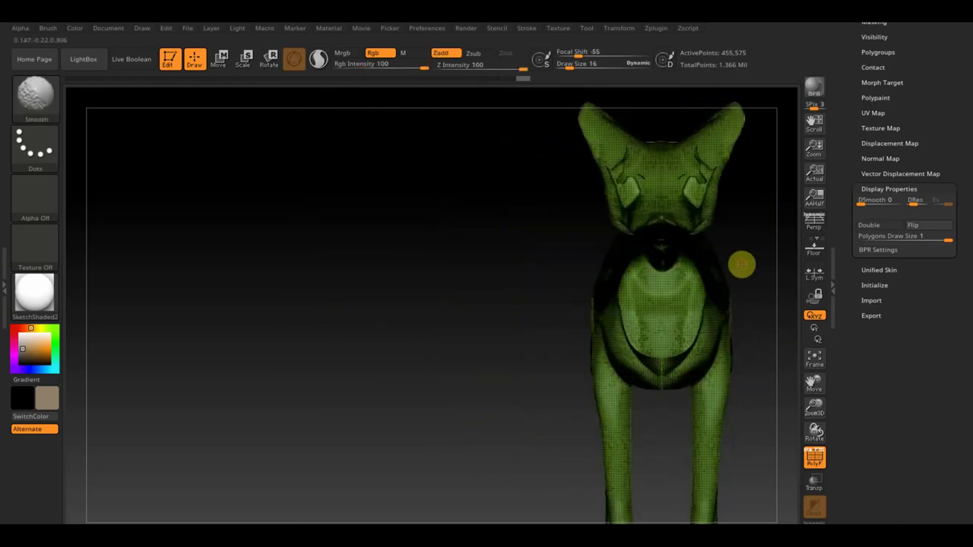
pyautogui.keyDown('alt'); pyautogui.moveTo(506, 291); pyautogui.dragTo(286, 380); pyautogui.keyUp('alt')
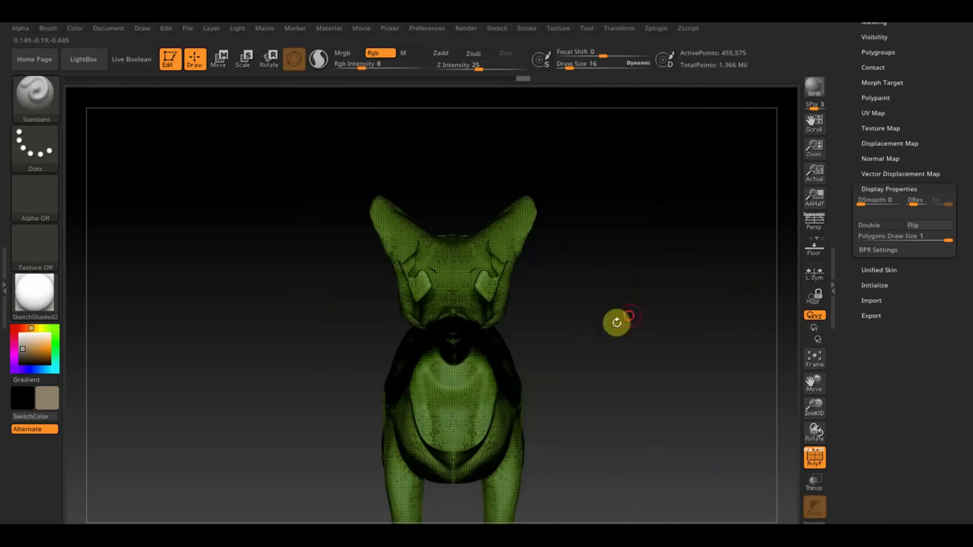
pyautogui.keyDown('alt'); pyautogui.moveTo(617, 322); pyautogui.dragTo(634, 373); pyautogui.keyUp('alt')
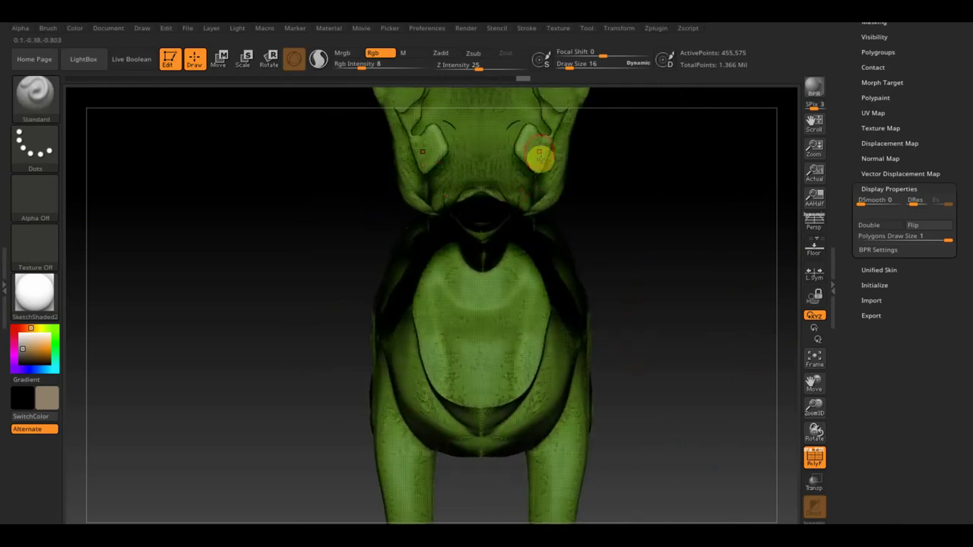
pyautogui.keyDown('ctrl'); pyautogui.keyDown('shift'); pyautogui.moveTo(568, 459); pyautogui.dragTo(570, 463); pyautogui.keyUp('shift'); pyautogui.keyUp('ctrl')
pyautogui.keyDown('ctrl'); pyautogui.keyDown('shift'); pyautogui.click(570, 463); pyautogui.keyUp('shift'); pyautogui.keyUp('ctrl')
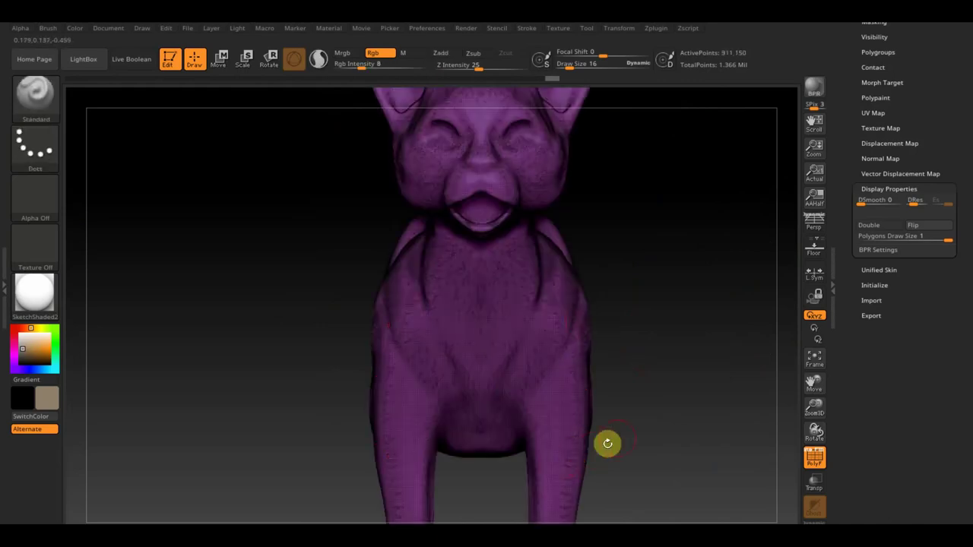
pyautogui.hotkey('ctrl', 'shift')
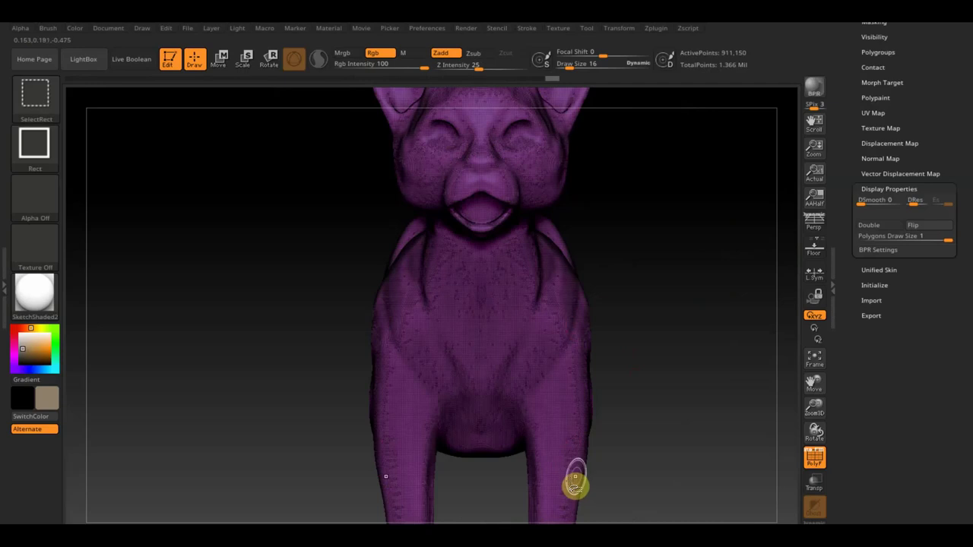
pyautogui.moveTo(960, 80); pyautogui.dragTo(954, 158)
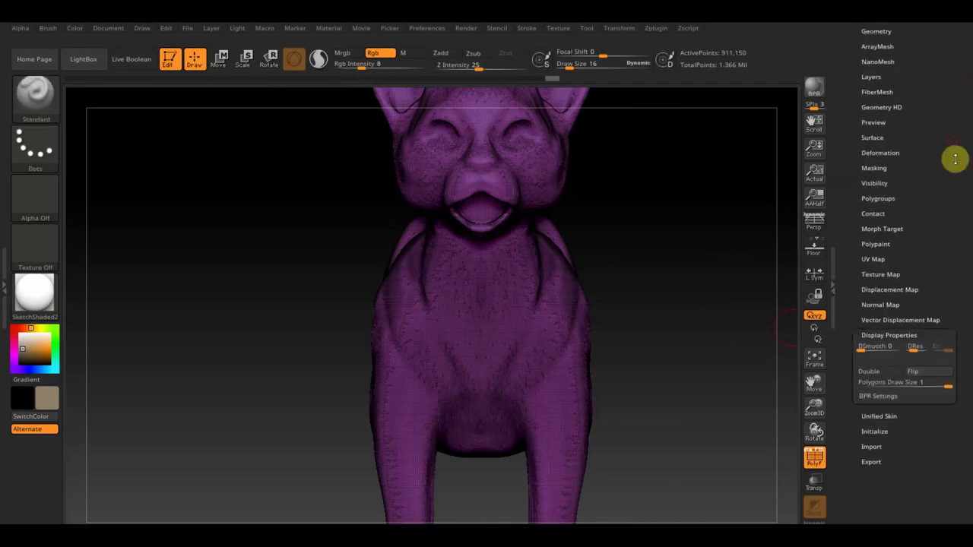
# Try Del Hidden under Geometry > Modify Topology and dismiss the 'mesh must be partially hidden' note
pyautogui.click(887, 67)
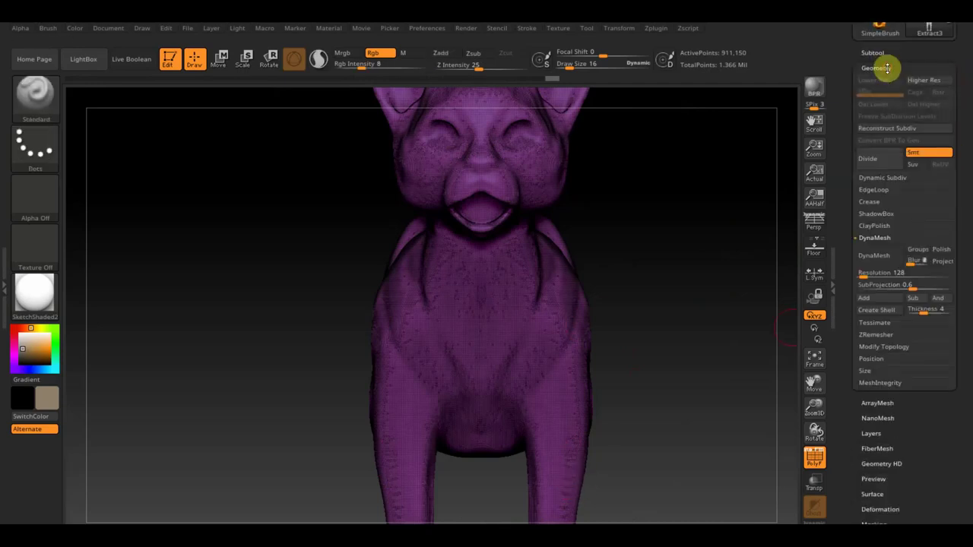
pyautogui.click(893, 347)
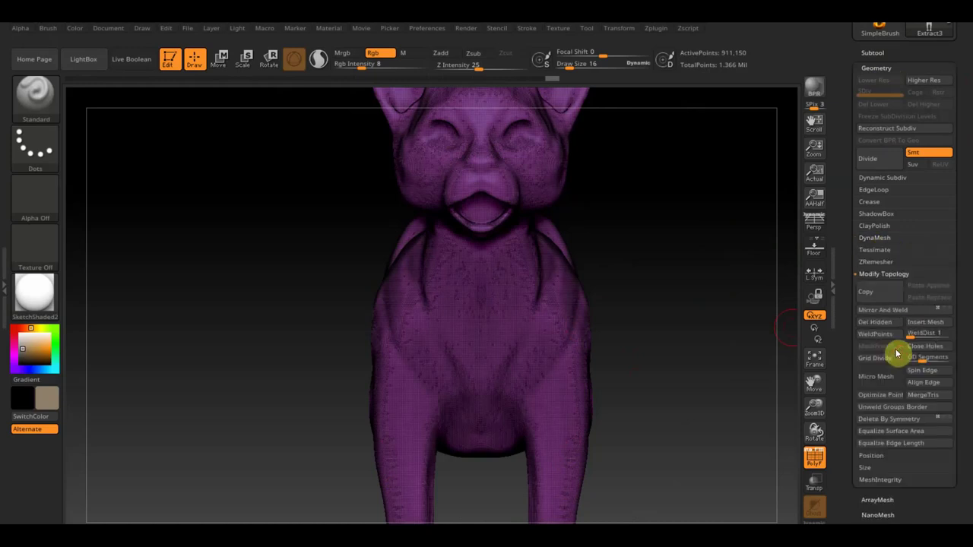
pyautogui.click(889, 323)
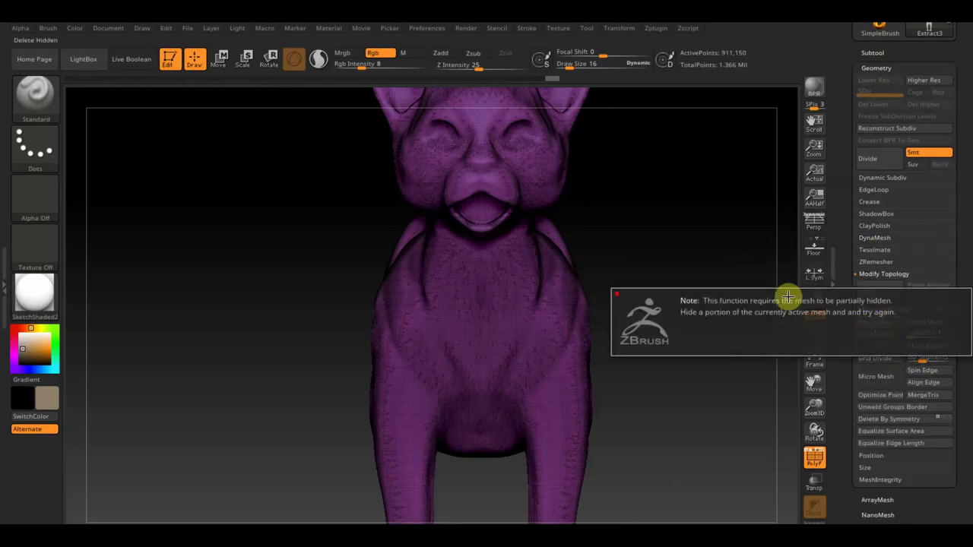
pyautogui.hotkey('ctrl', 'shift')
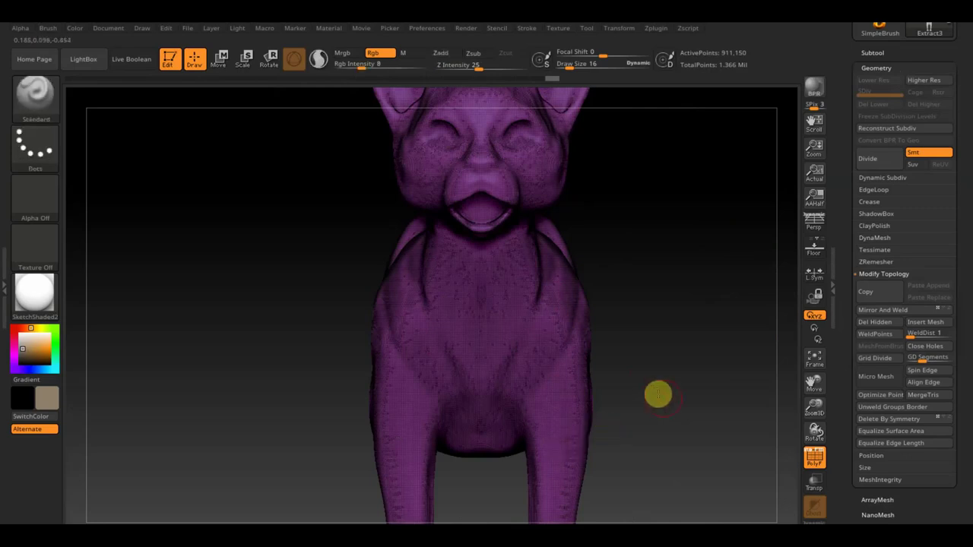
# Enable Double in Tool > Display Properties so the cat renders double-sided
pyautogui.moveTo(659, 392); pyautogui.dragTo(694, 400)
pyautogui.moveTo(634, 271)
pyautogui.mouseDown()
pyautogui.moveTo(649, 370)
pyautogui.moveTo(628, 328)
pyautogui.moveTo(582, 328)
pyautogui.moveTo(608, 376)
pyautogui.moveTo(628, 380)
pyautogui.mouseUp()
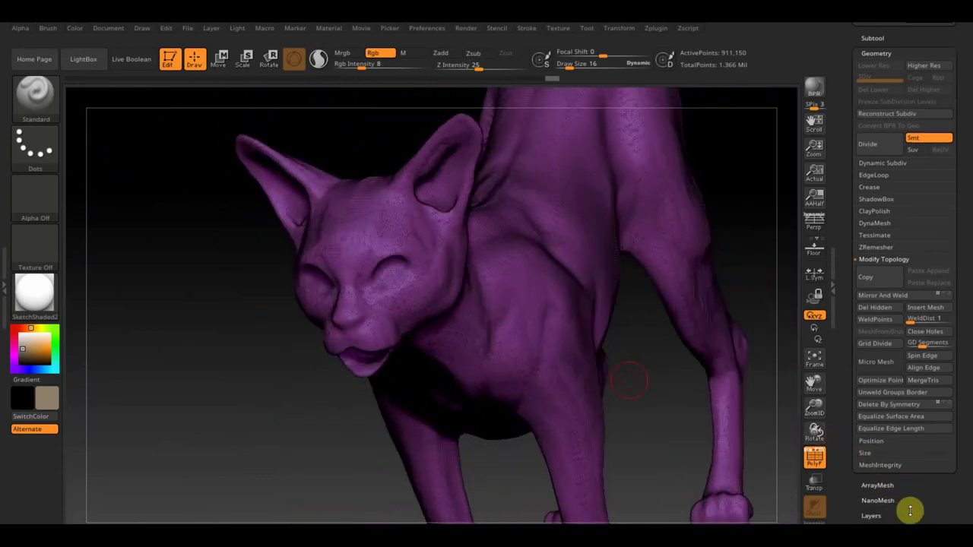
pyautogui.scroll(-7, 917, 386)
pyautogui.scroll(-3, 916, 386)
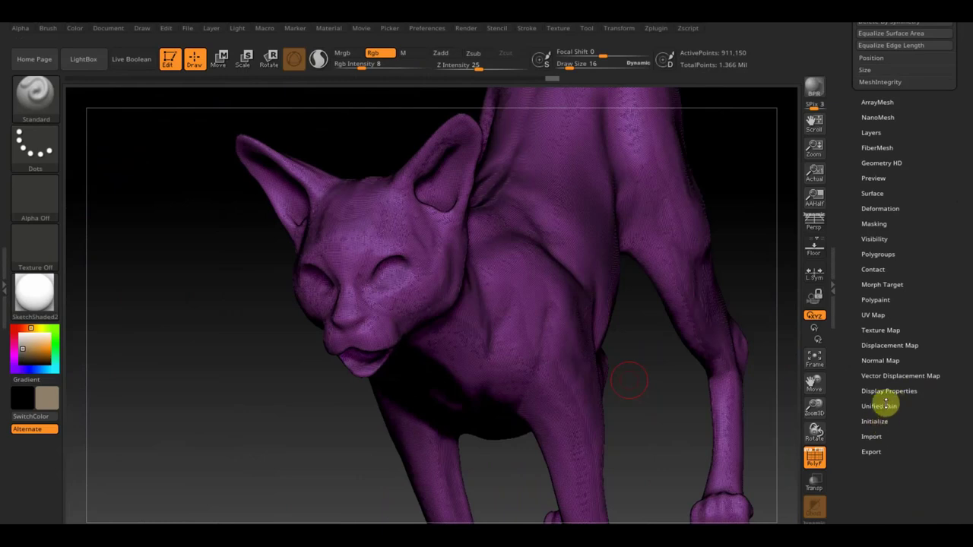
pyautogui.click(886, 390)
pyautogui.scroll(2, 895, 499)
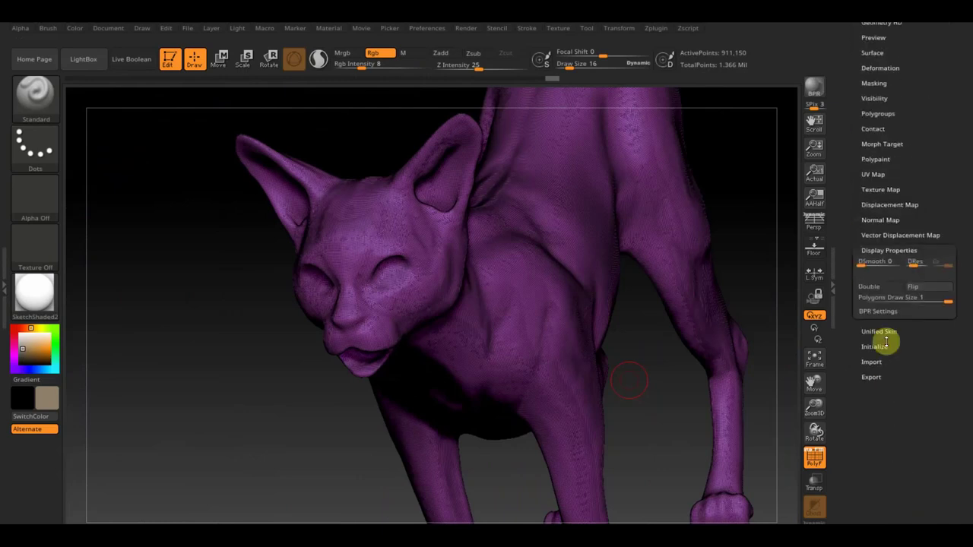
pyautogui.click(876, 287)
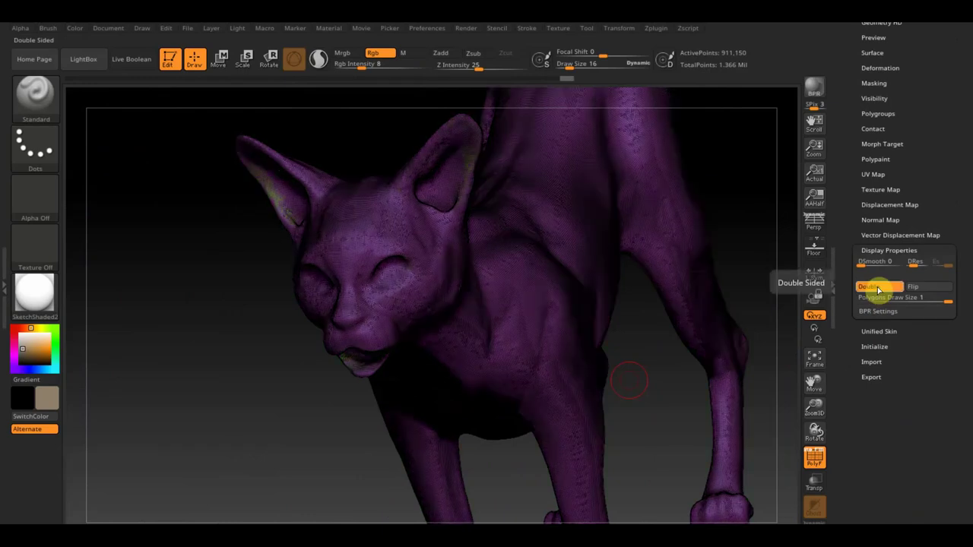
# Hide one polygroup so only the green half shows, at 455,575 active points
pyautogui.moveTo(255, 375); pyautogui.dragTo(279, 370)
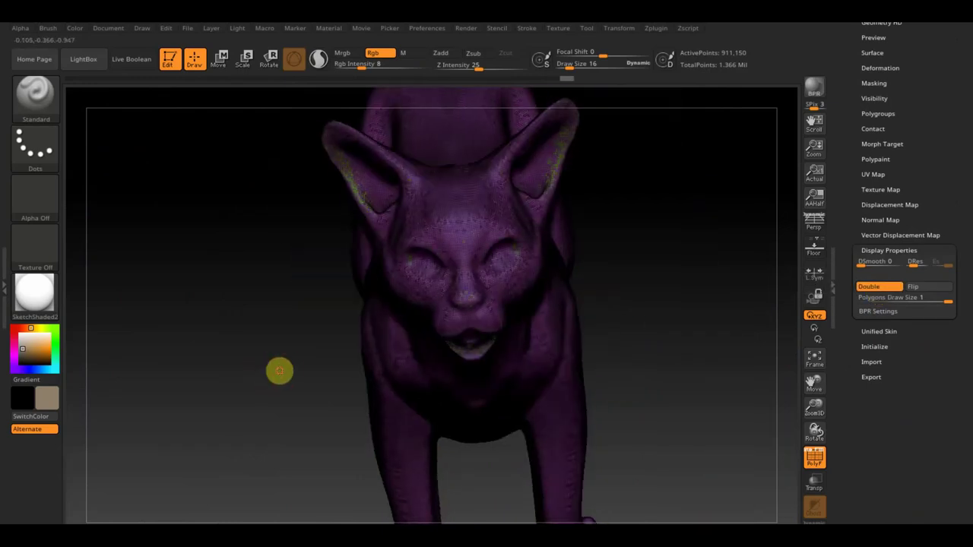
pyautogui.hotkey('ctrl', 'shift')
pyautogui.keyDown('ctrl'); pyautogui.keyDown('shift'); pyautogui.click(351, 186); pyautogui.keyUp('shift'); pyautogui.keyUp('ctrl')
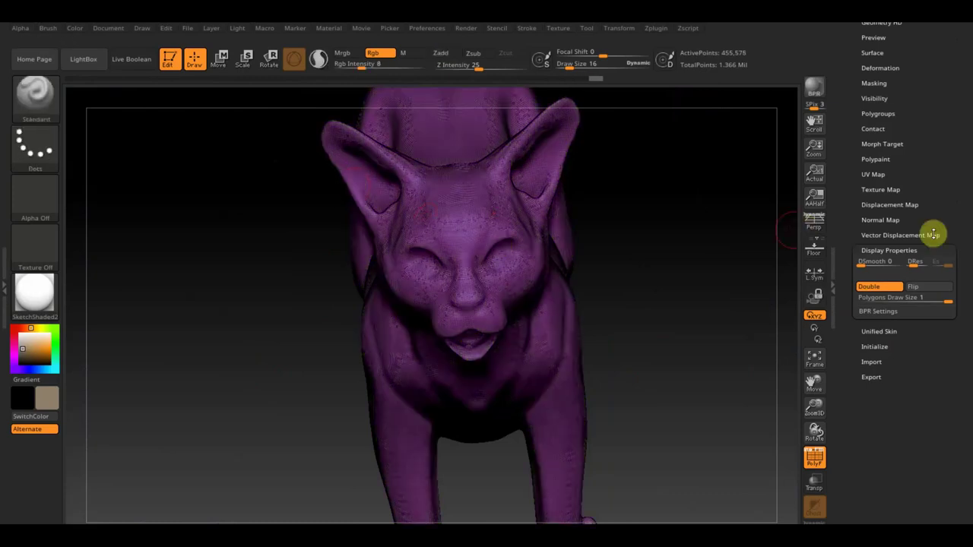
pyautogui.scroll(5, 947, 182)
pyautogui.moveTo(668, 189)
pyautogui.mouseDown()
pyautogui.moveTo(627, 251)
pyautogui.moveTo(647, 299)
pyautogui.moveTo(618, 191)
pyautogui.moveTo(645, 208)
pyautogui.moveTo(651, 256)
pyautogui.moveTo(610, 268)
pyautogui.moveTo(647, 256)
pyautogui.moveTo(643, 294)
pyautogui.moveTo(652, 252)
pyautogui.mouseUp()
pyautogui.keyDown('ctrl'); pyautogui.keyDown('shift'); pyautogui.click(553, 170); pyautogui.keyUp('shift'); pyautogui.keyUp('ctrl')
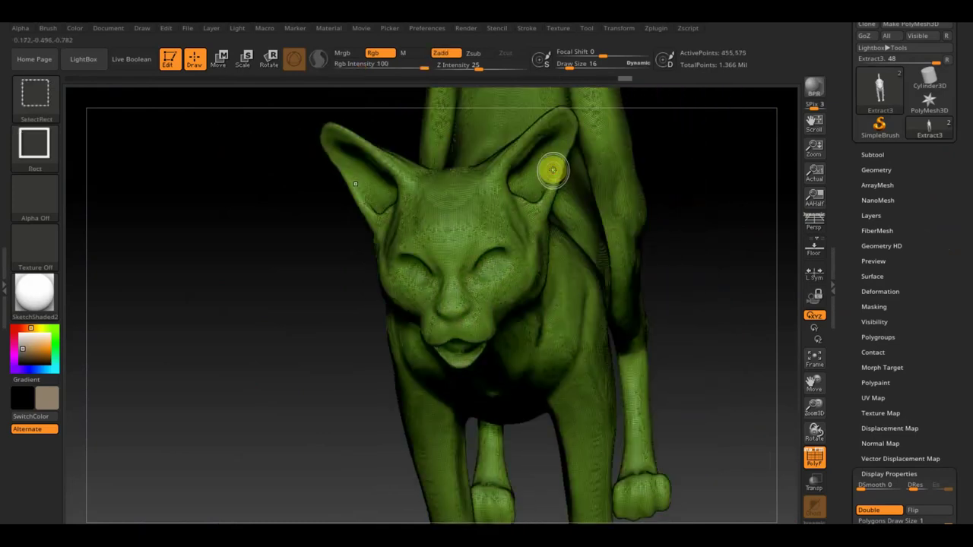
# Delete the hidden half of the cat mesh with Del Hidden, leaving 911,153 total points
pyautogui.moveTo(730, 167)
pyautogui.mouseDown()
pyautogui.moveTo(716, 198)
pyautogui.moveTo(790, 213)
pyautogui.mouseUp()
pyautogui.click(876, 170)
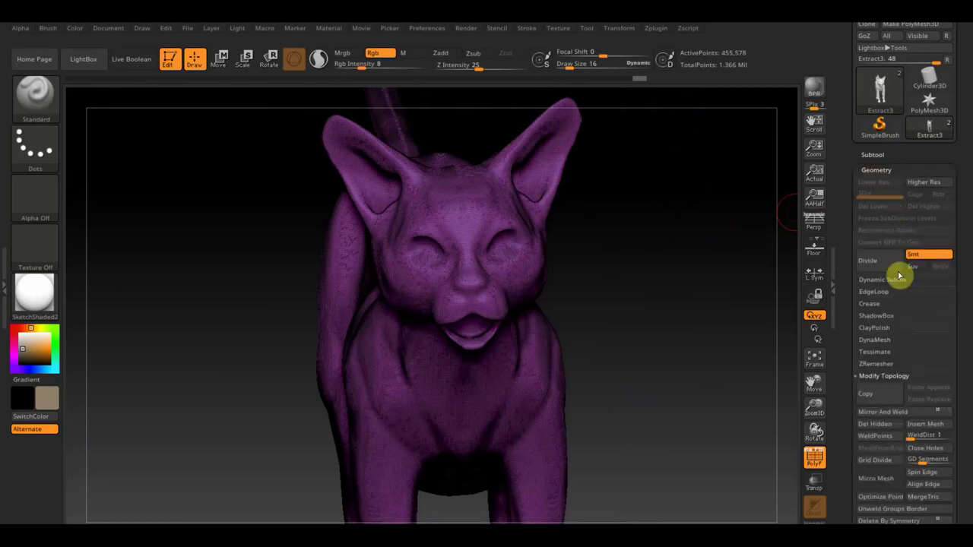
pyautogui.scroll(-3, 967, 361)
pyautogui.scroll(-1, 967, 360)
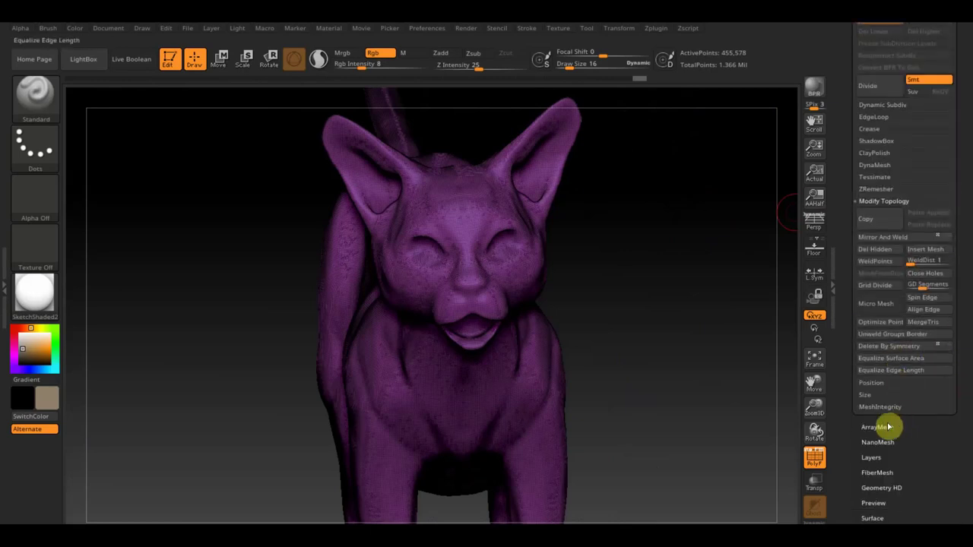
pyautogui.click(880, 249)
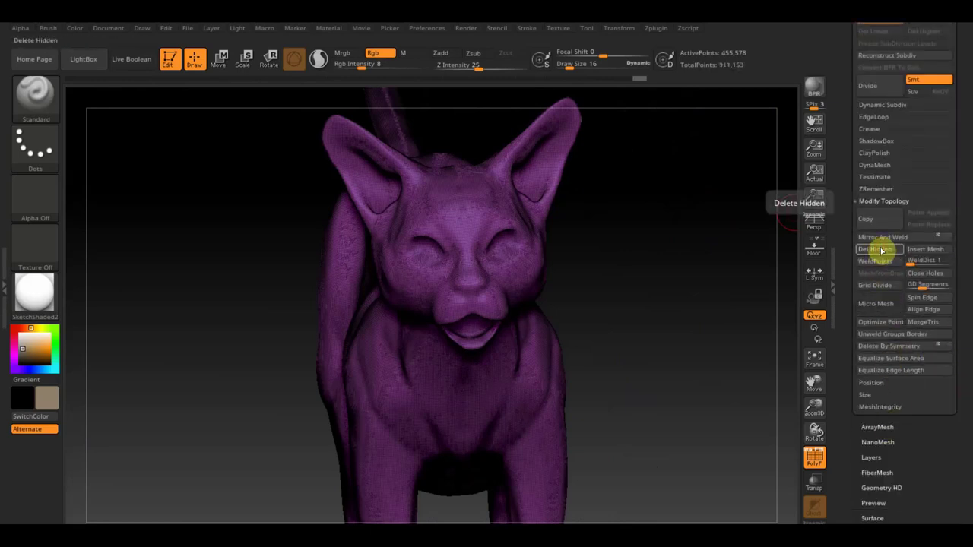
# Orbit the cat to a side view and turn off the PolyF wireframe
pyautogui.hotkey('ctrl', 'shift')
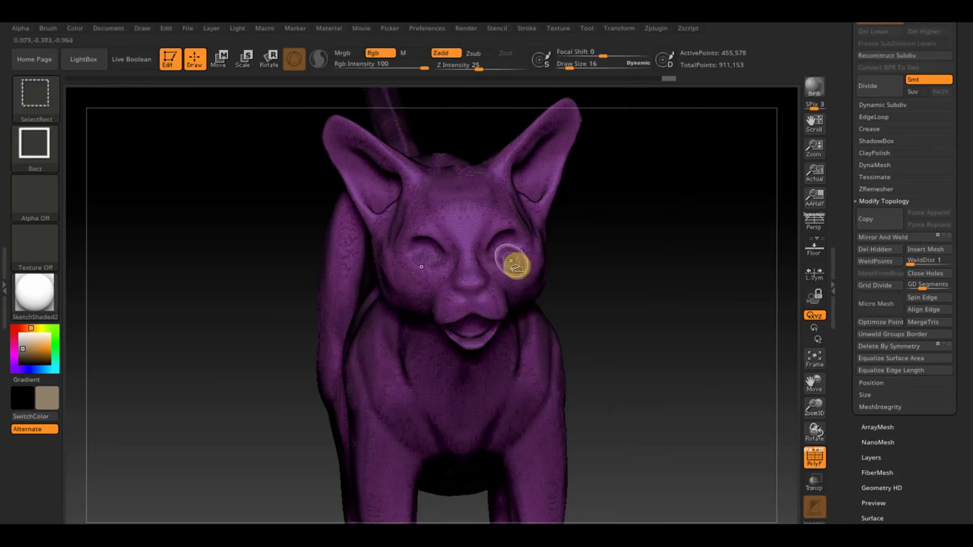
pyautogui.moveTo(608, 282); pyautogui.dragTo(664, 276)
pyautogui.moveTo(634, 434)
pyautogui.keyDown('alt'); pyautogui.mouseDown()
pyautogui.moveTo(623, 438)
pyautogui.moveTo(577, 311)
pyautogui.moveTo(642, 356)
pyautogui.mouseUp(); pyautogui.keyUp('alt')
pyautogui.click(815, 459)
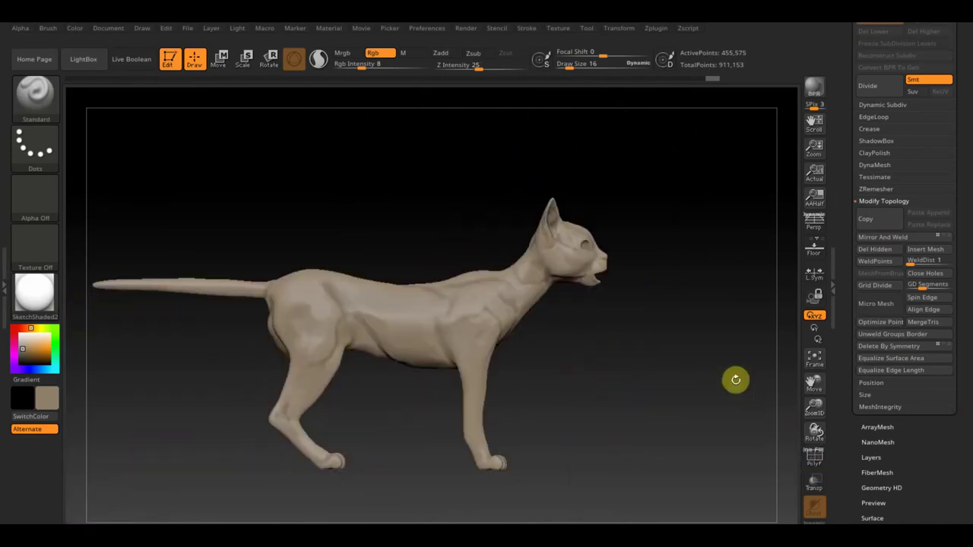
# Run ZRemesher on the Extract3 shell, rebuilding it as a 3,383-point low-poly mesh
pyautogui.moveTo(970, 105); pyautogui.dragTo(968, 149)
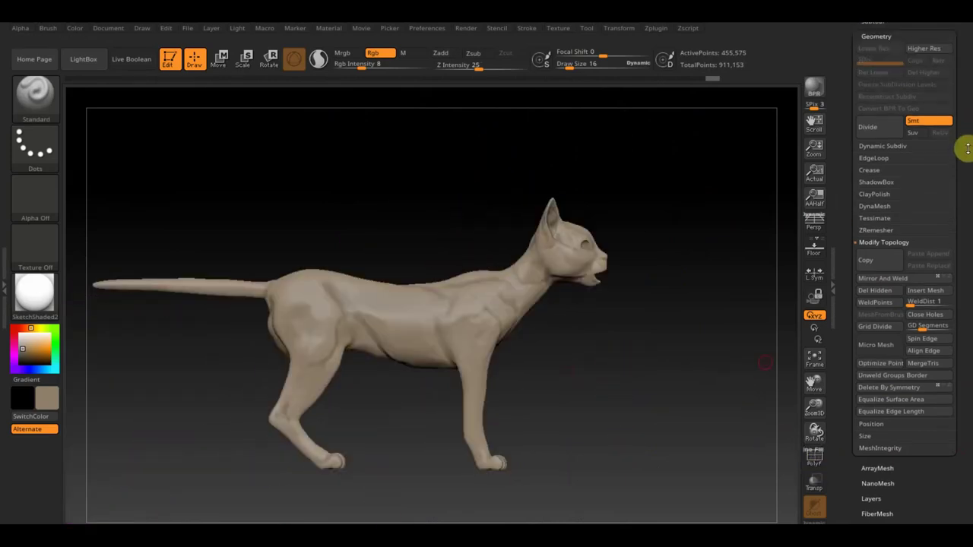
pyautogui.click(879, 232)
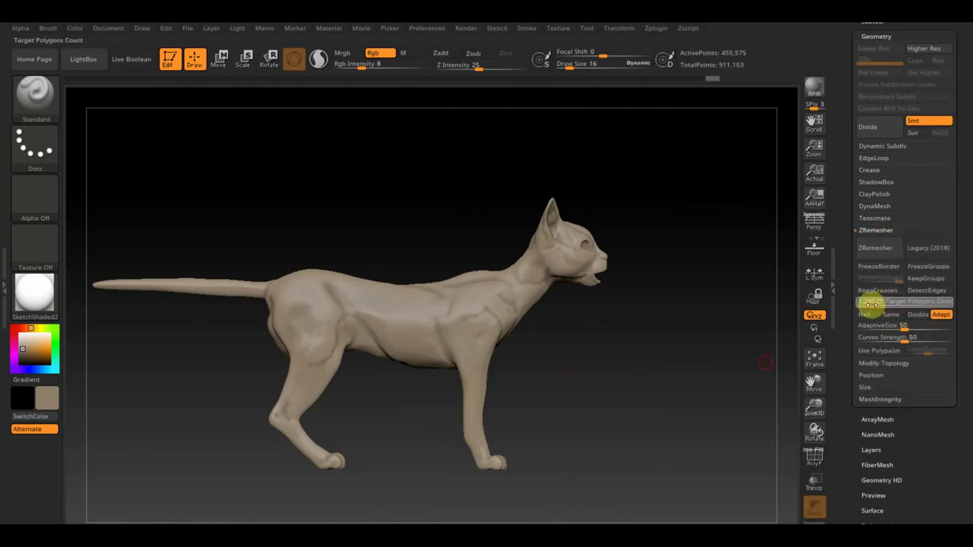
pyautogui.click(881, 255)
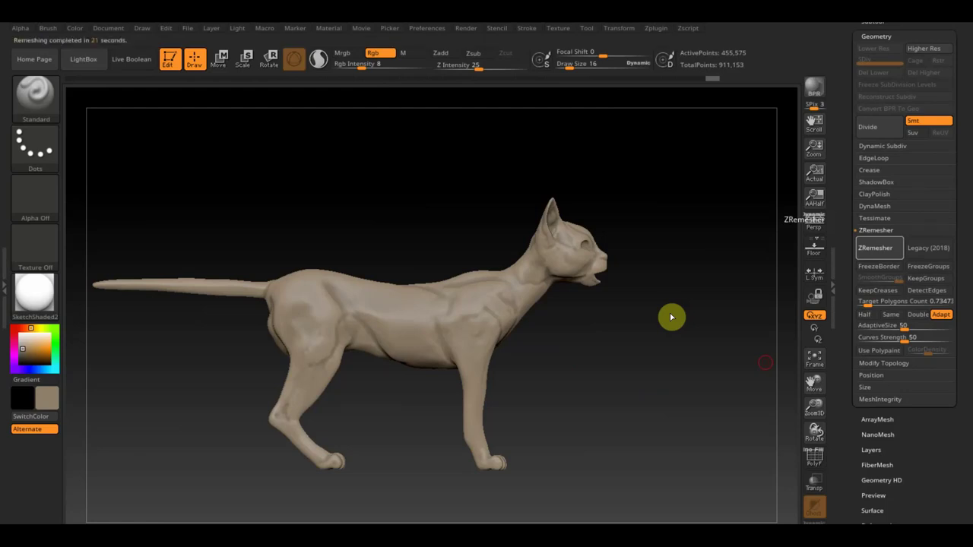
pyautogui.moveTo(675, 315)
pyautogui.mouseDown()
pyautogui.moveTo(706, 337)
pyautogui.moveTo(655, 345)
pyautogui.moveTo(706, 376)
pyautogui.moveTo(732, 451)
pyautogui.mouseUp()
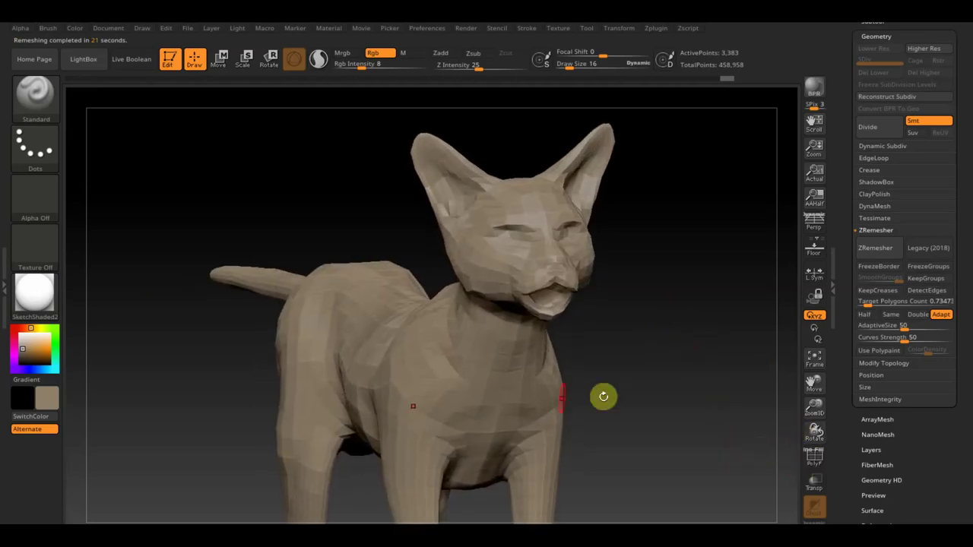
# Turn on PolyF and orbit and zoom around the remeshed cat to inspect its quad topology
pyautogui.moveTo(546, 404); pyautogui.dragTo(658, 354)
pyautogui.keyDown('alt'); pyautogui.moveTo(697, 391); pyautogui.dragTo(626, 291); pyautogui.keyUp('alt')
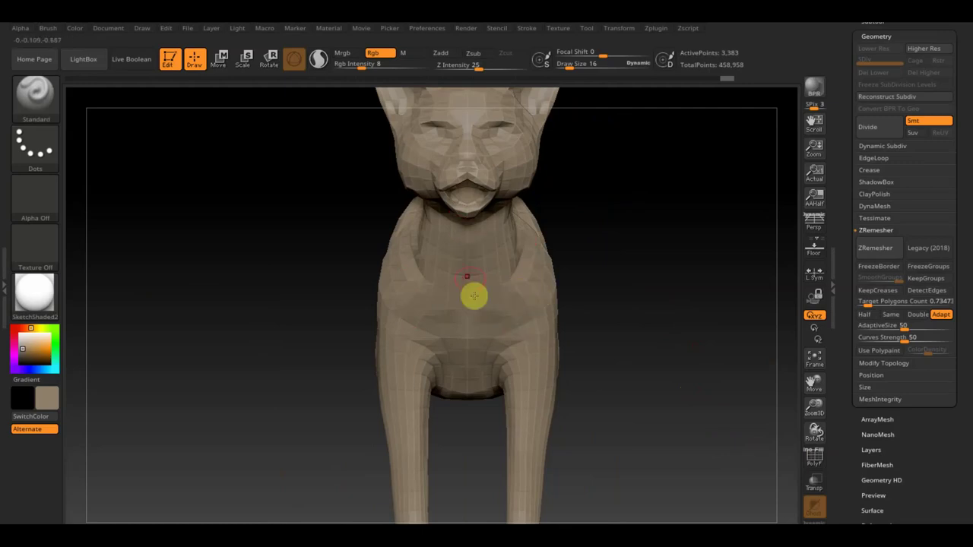
pyautogui.click(812, 459)
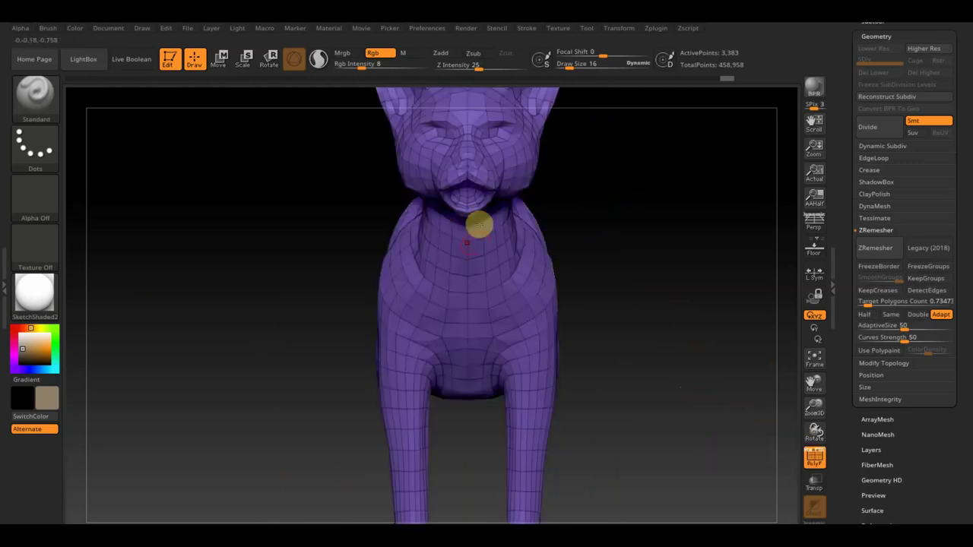
pyautogui.moveTo(567, 232); pyautogui.dragTo(709, 255)
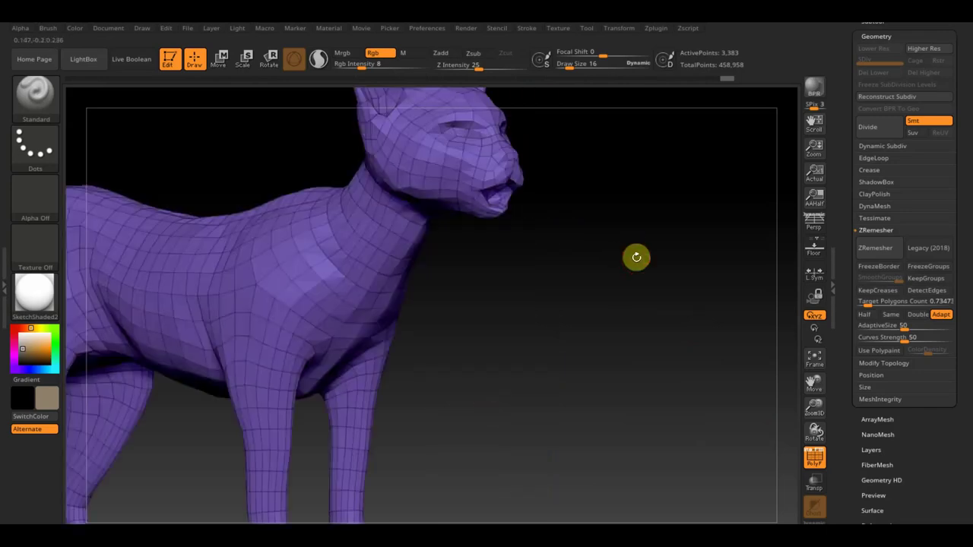
pyautogui.moveTo(619, 310); pyautogui.dragTo(566, 318)
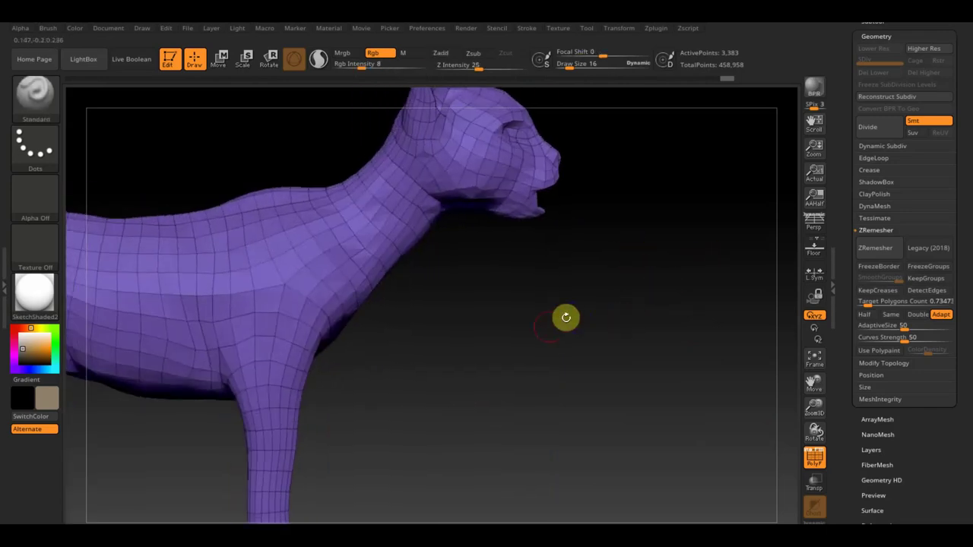
pyautogui.moveTo(460, 369); pyautogui.dragTo(613, 360)
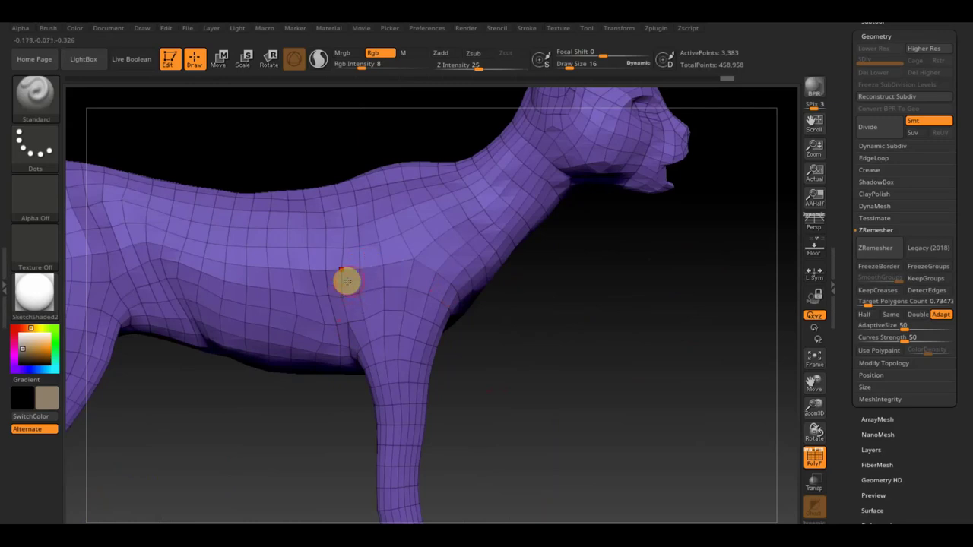
pyautogui.moveTo(488, 330)
pyautogui.mouseDown()
pyautogui.moveTo(519, 329)
pyautogui.moveTo(582, 433)
pyautogui.mouseUp()
pyautogui.moveTo(636, 414)
pyautogui.mouseDown()
pyautogui.moveTo(606, 468)
pyautogui.moveTo(630, 411)
pyautogui.moveTo(628, 385)
pyautogui.moveTo(612, 380)
pyautogui.mouseUp()
pyautogui.moveTo(971, 48)
pyautogui.mouseDown()
pyautogui.moveTo(934, 94)
pyautogui.moveTo(950, 129)
pyautogui.mouseUp()
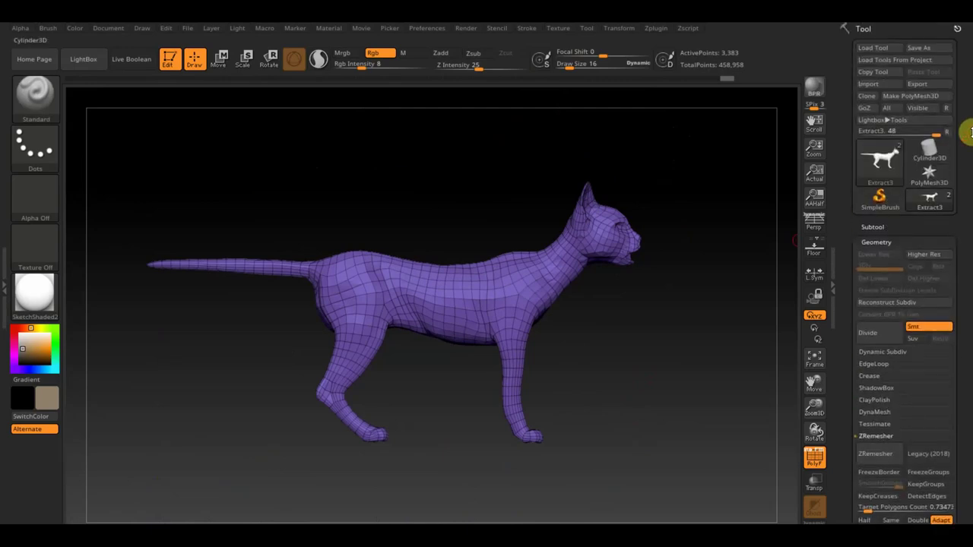
pyautogui.press('ctrl')
# Subdivide the remeshed cat with Ctrl+D up to SDiv 4, reaching 216,124 active points
pyautogui.hotkey('ctrl', 'd')
pyautogui.hotkey('ctrl', 'd')
pyautogui.hotkey('ctrl', 'd')
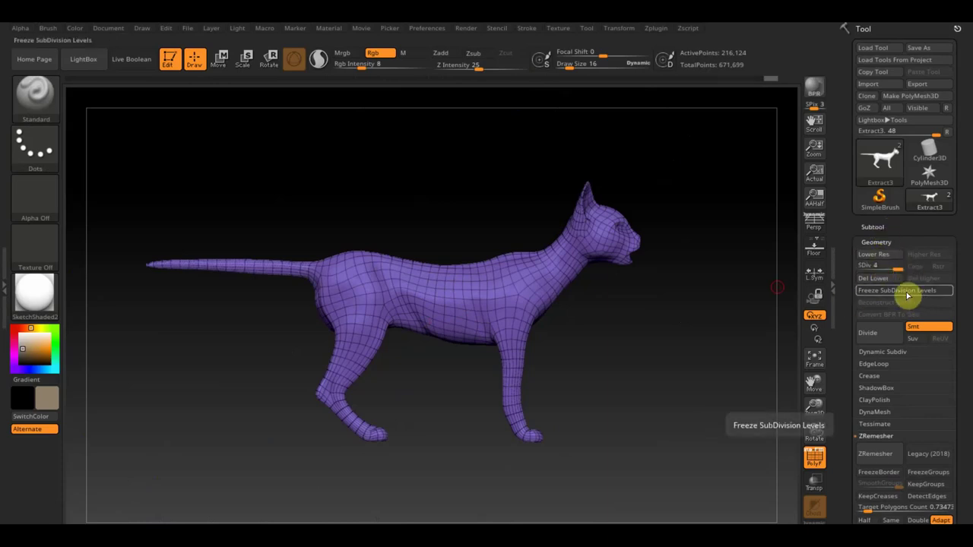
pyautogui.scroll(-2, 968, 345)
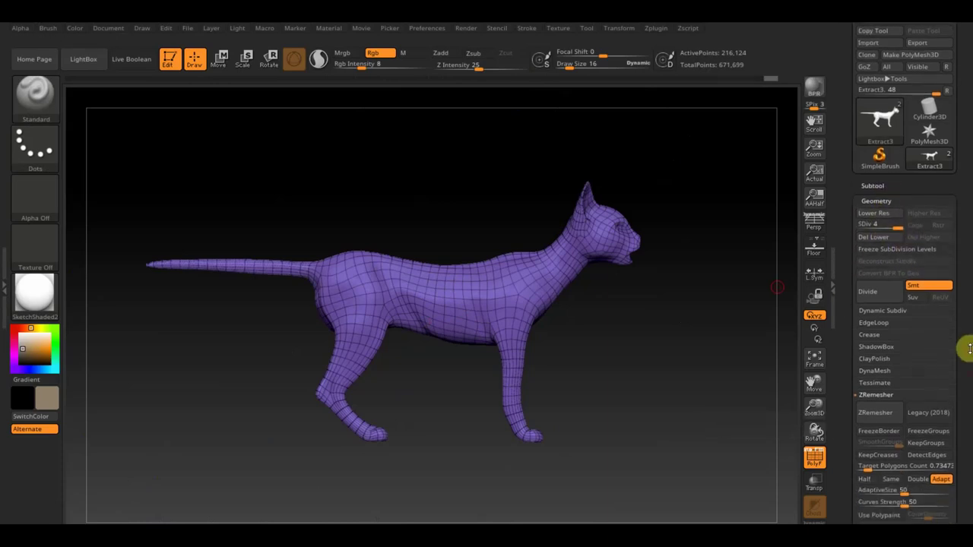
pyautogui.scroll(-1, 969, 335)
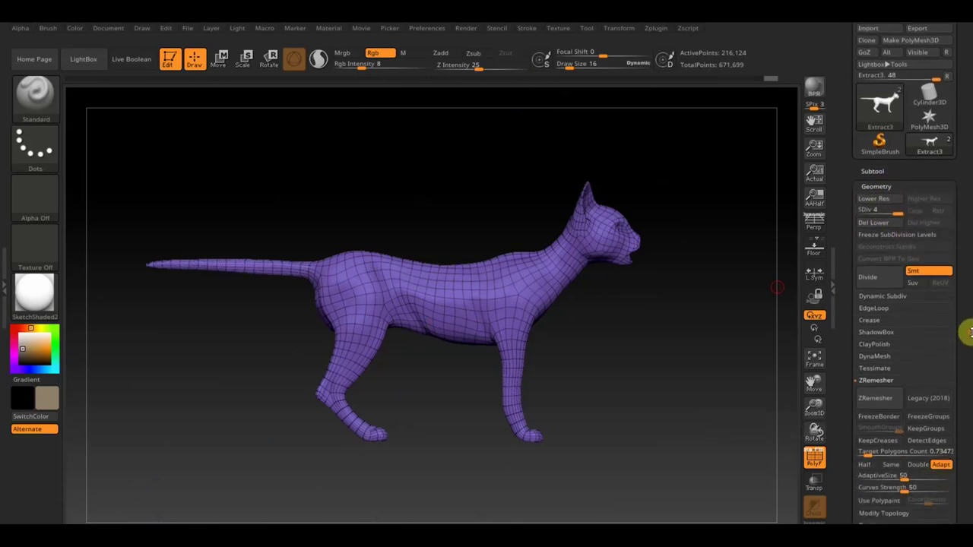
# Make the original textured тело кота subtool visible alongside Extract3
pyautogui.click(893, 176)
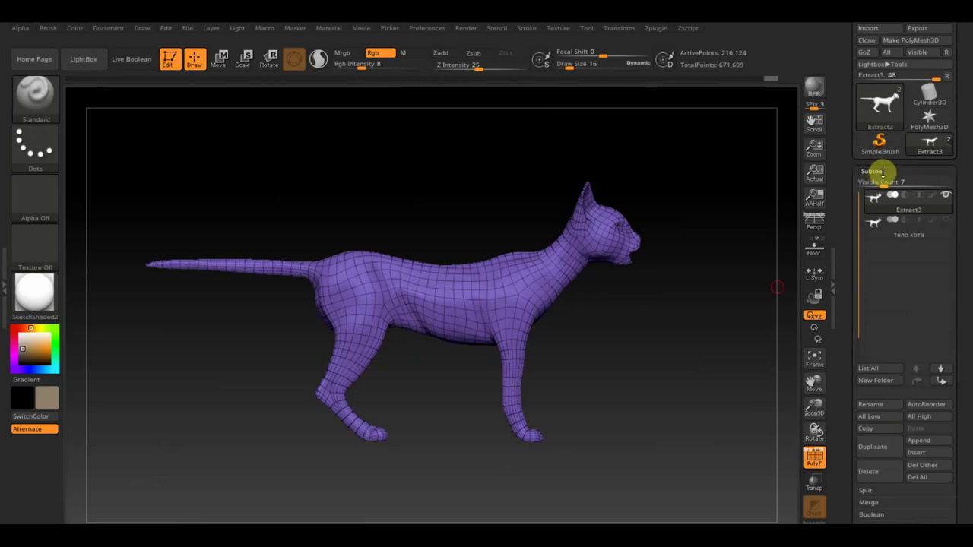
pyautogui.click(946, 220)
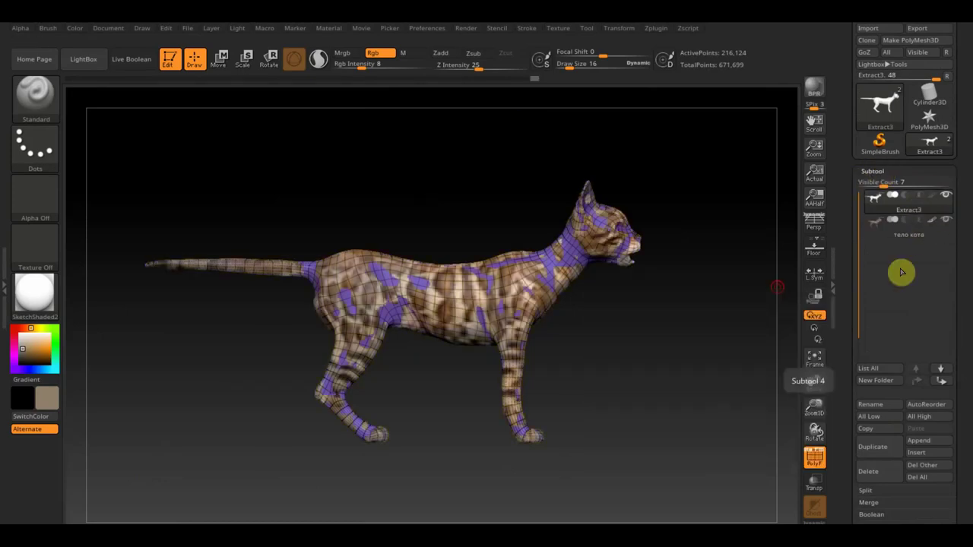
pyautogui.scroll(-1, 958, 426)
pyautogui.scroll(-4, 960, 426)
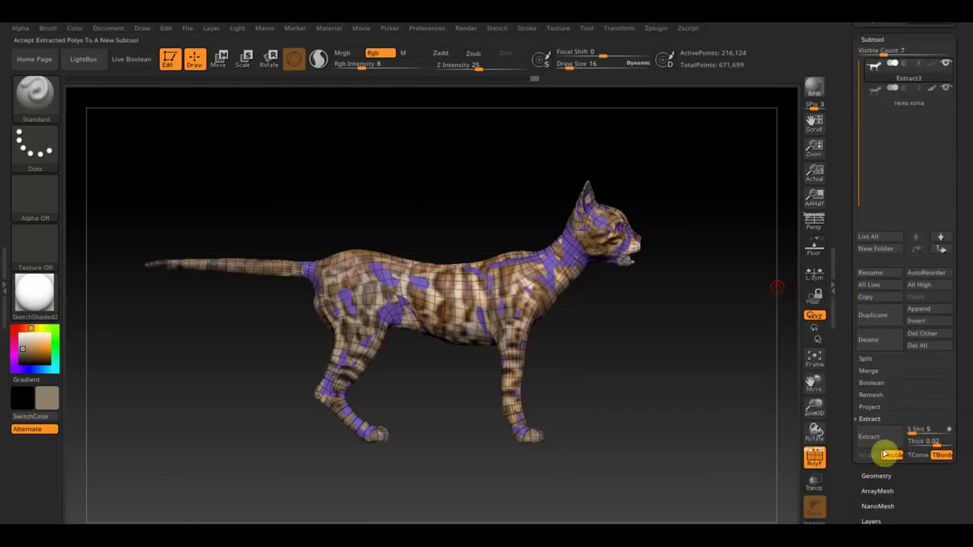
# Run ProjectAll to transfer the original cat's colours onto Extract3, then select тело кота
pyautogui.click(875, 408)
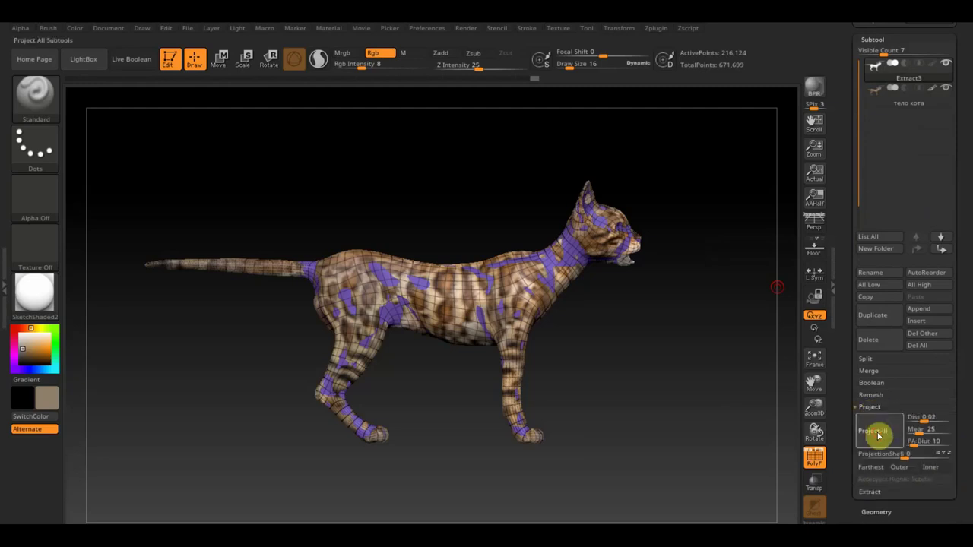
pyautogui.click(878, 433)
pyautogui.click(725, 462)
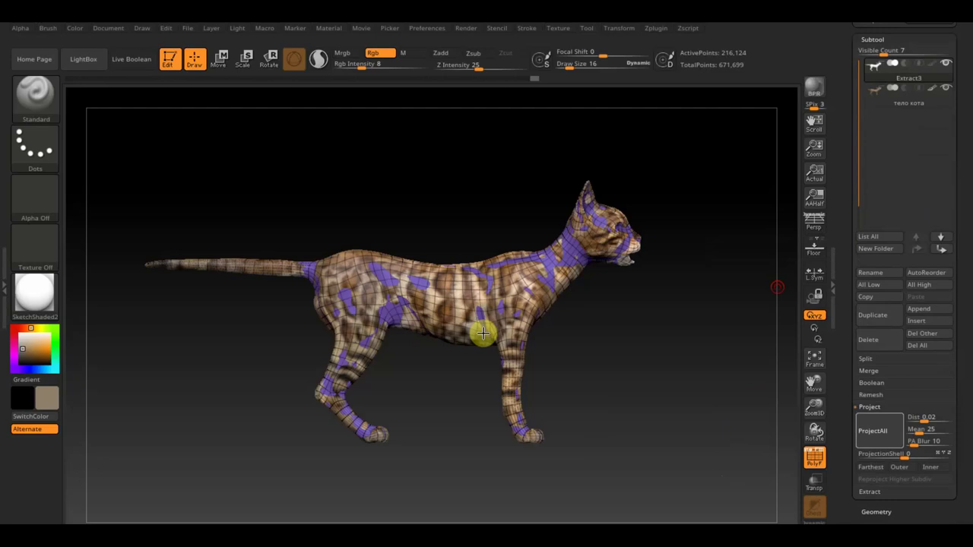
pyautogui.click(816, 458)
pyautogui.click(941, 94)
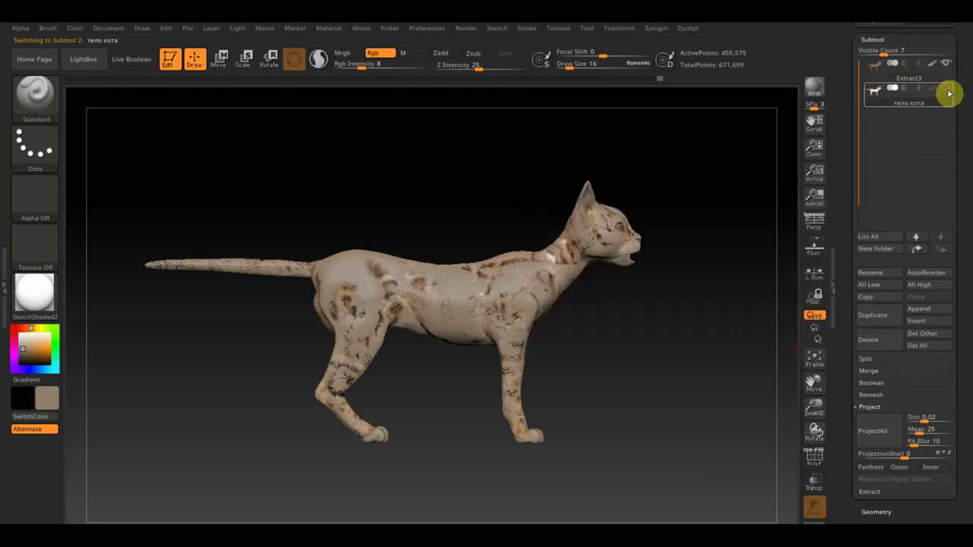
# Select Extract3 and drop it to subdivision level 1 to check the projected texture
pyautogui.click(886, 80)
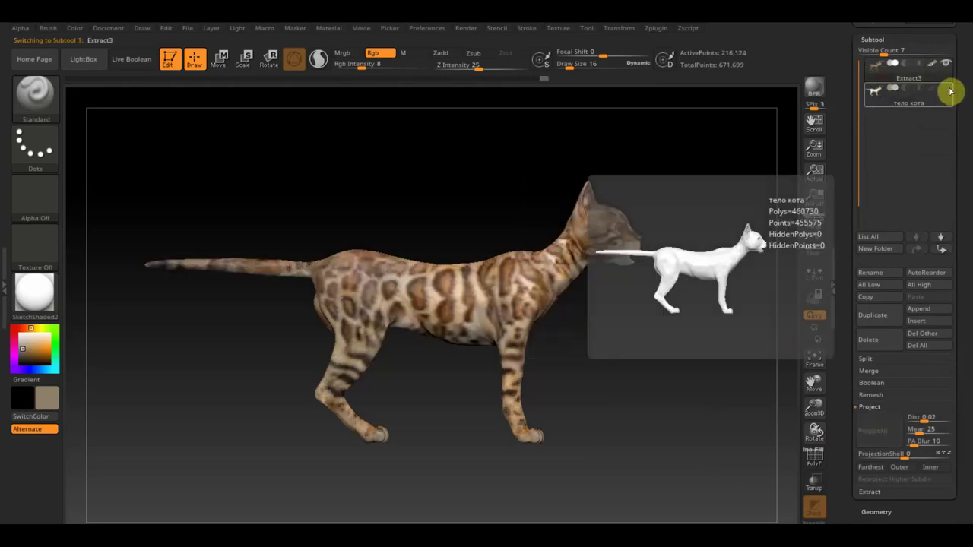
pyautogui.moveTo(692, 284); pyautogui.dragTo(644, 287)
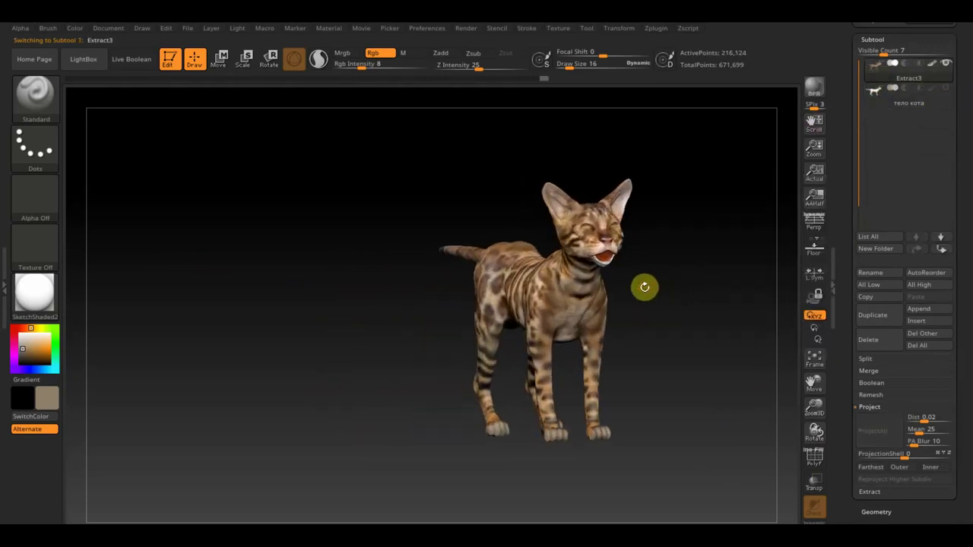
pyautogui.click(813, 459)
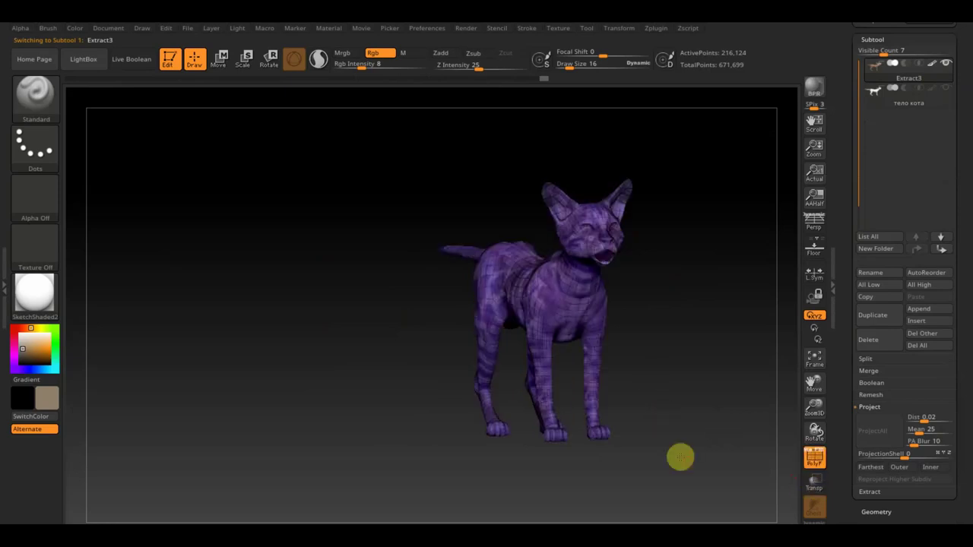
pyautogui.moveTo(677, 456); pyautogui.dragTo(730, 452)
pyautogui.click(882, 511)
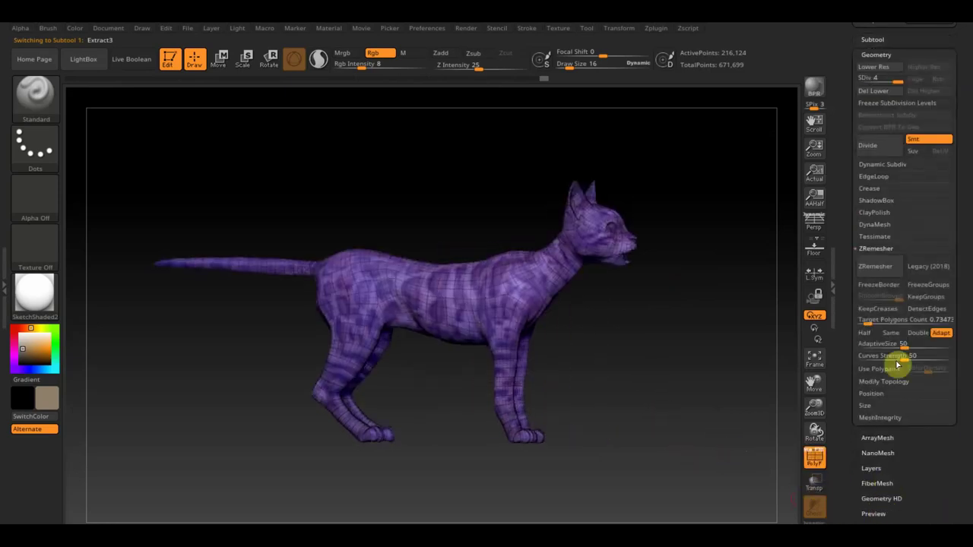
pyautogui.moveTo(951, 102); pyautogui.dragTo(964, 149)
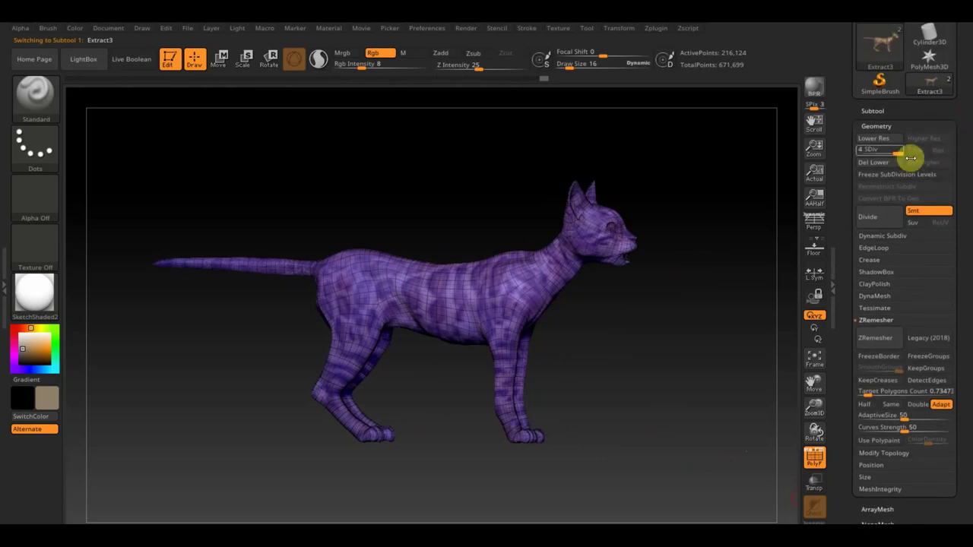
pyautogui.click(858, 153)
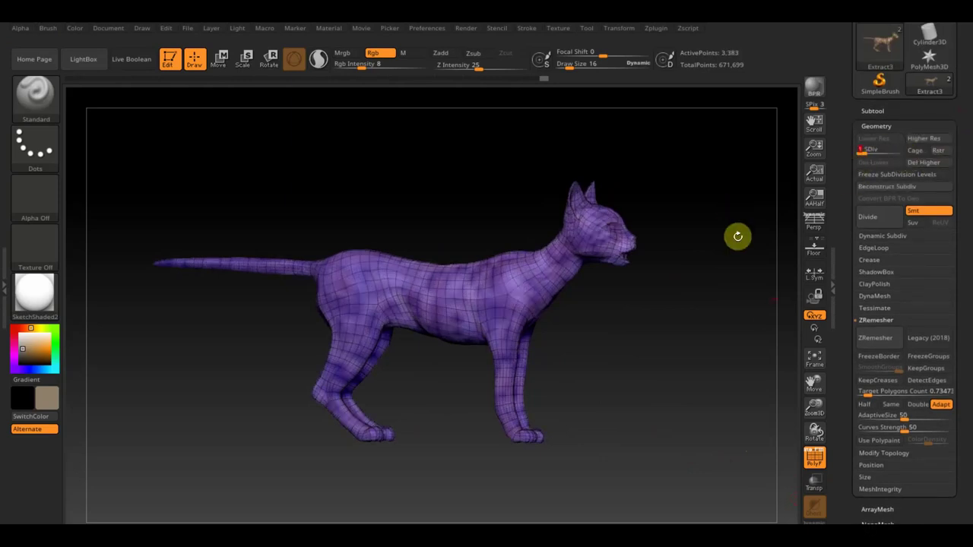
pyautogui.click(818, 462)
# Inspect the cat's side profile, then raise it back to subdivision level 4
pyautogui.moveTo(742, 417)
pyautogui.mouseDown()
pyautogui.moveTo(701, 408)
pyautogui.moveTo(711, 449)
pyautogui.moveTo(636, 326)
pyautogui.mouseUp()
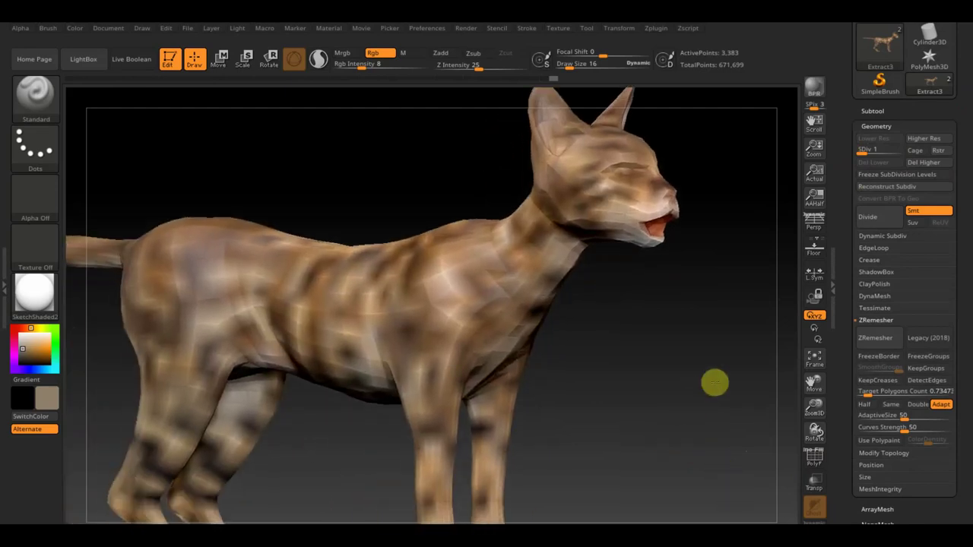
pyautogui.keyDown('shift'); pyautogui.moveTo(580, 403); pyautogui.dragTo(608, 408); pyautogui.keyUp('shift')
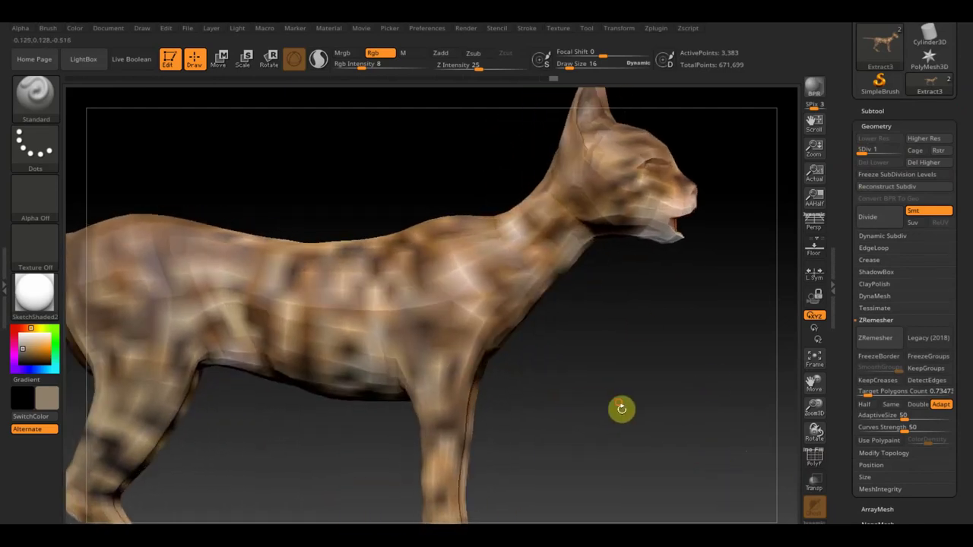
pyautogui.moveTo(610, 404)
pyautogui.keyDown('alt'); pyautogui.mouseDown()
pyautogui.moveTo(655, 384)
pyautogui.moveTo(649, 405)
pyautogui.moveTo(608, 321)
pyautogui.mouseUp(); pyautogui.keyUp('alt')
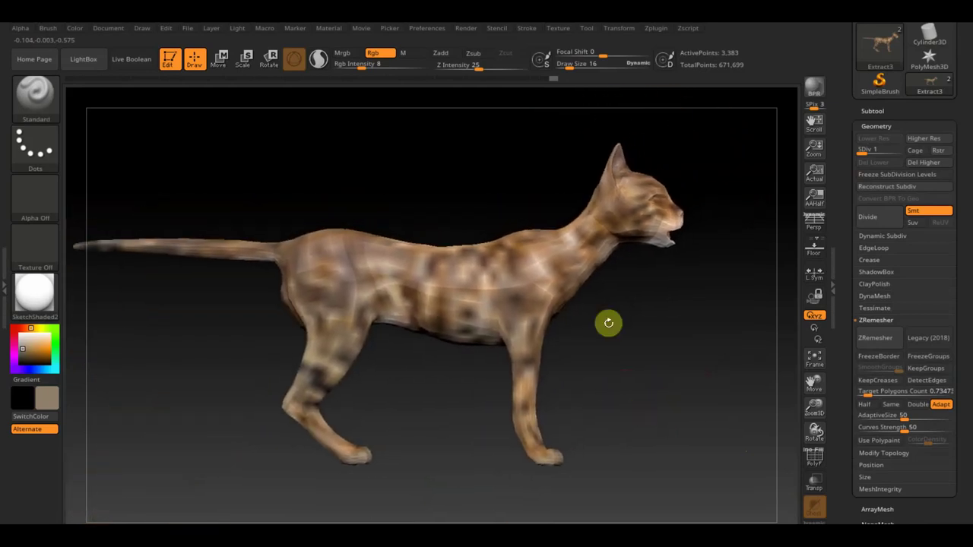
pyautogui.moveTo(864, 150); pyautogui.dragTo(901, 152)
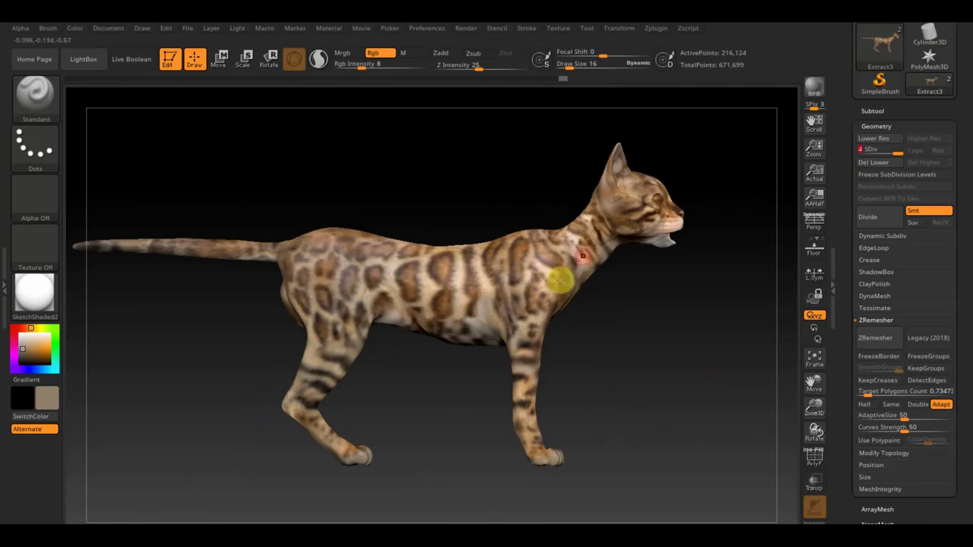
pyautogui.scroll(-3, 949, 512)
pyautogui.scroll(-4, 949, 417)
pyautogui.scroll(-2, 947, 400)
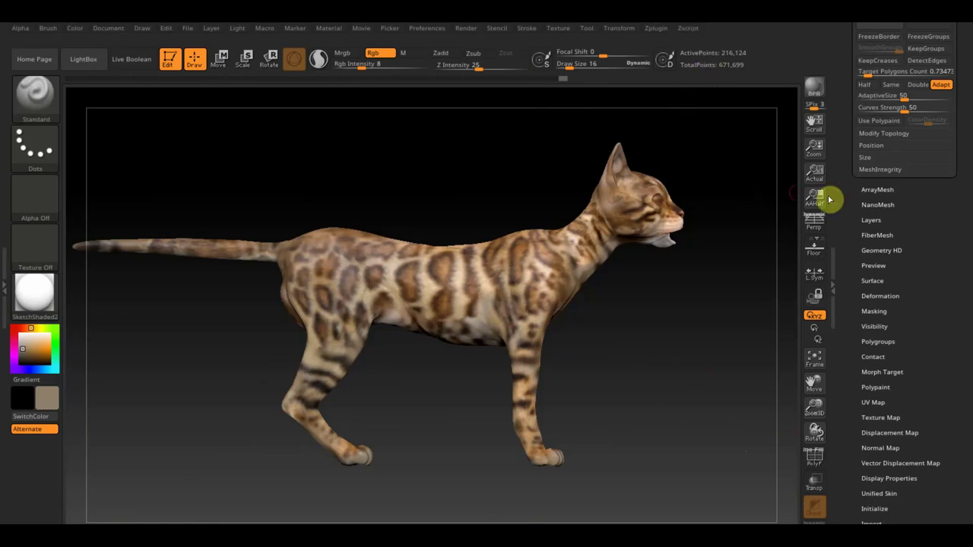
# In UV Master, unwrap a low-resolution clone of the cat and copy its UVs
pyautogui.click(661, 30)
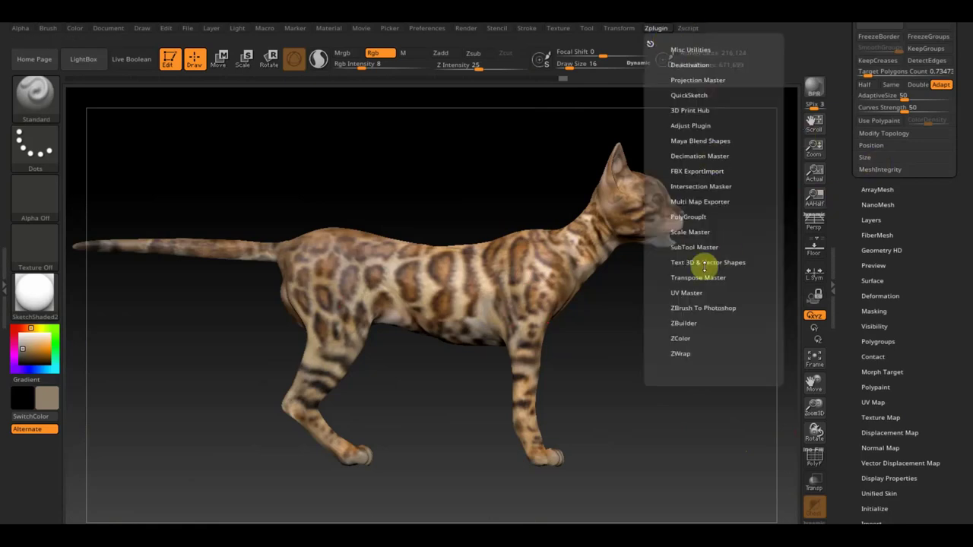
pyautogui.click(697, 293)
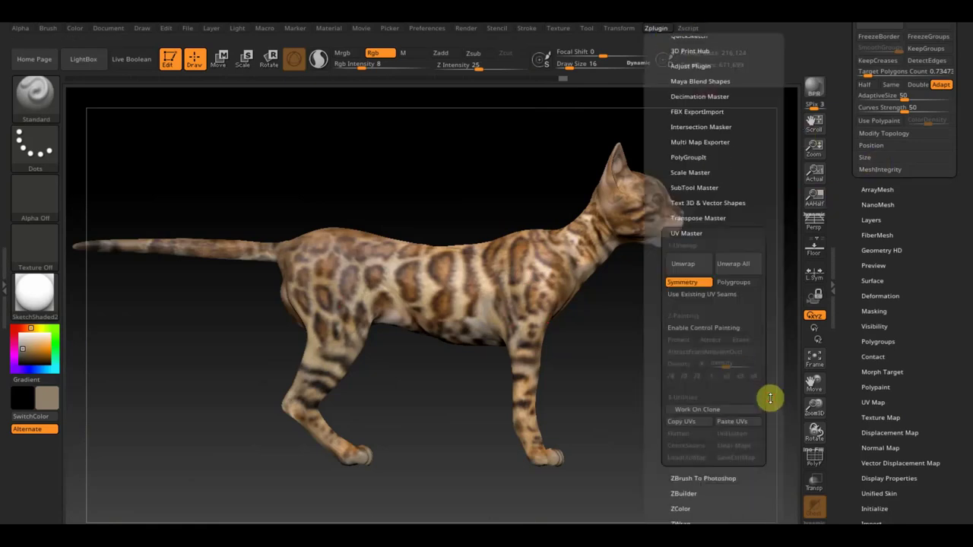
pyautogui.click(716, 329)
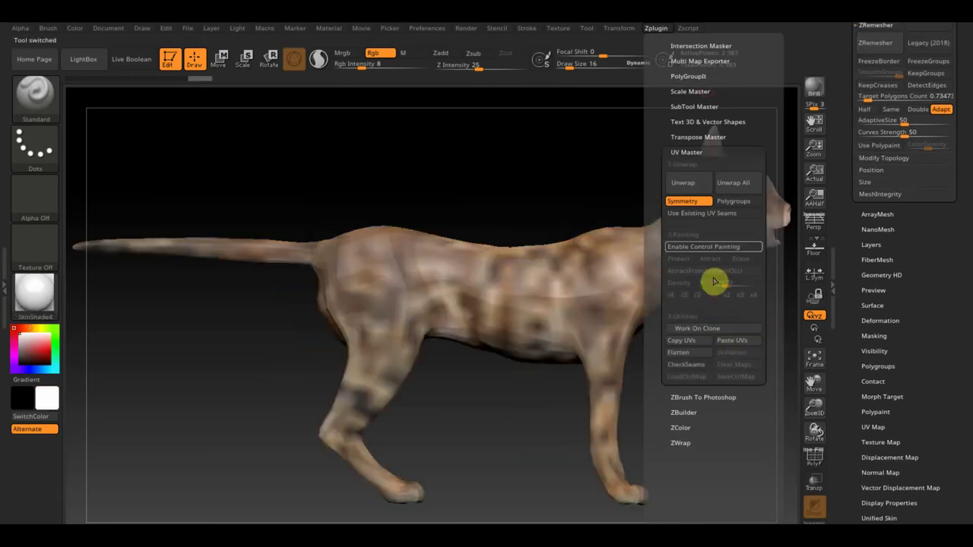
pyautogui.click(689, 185)
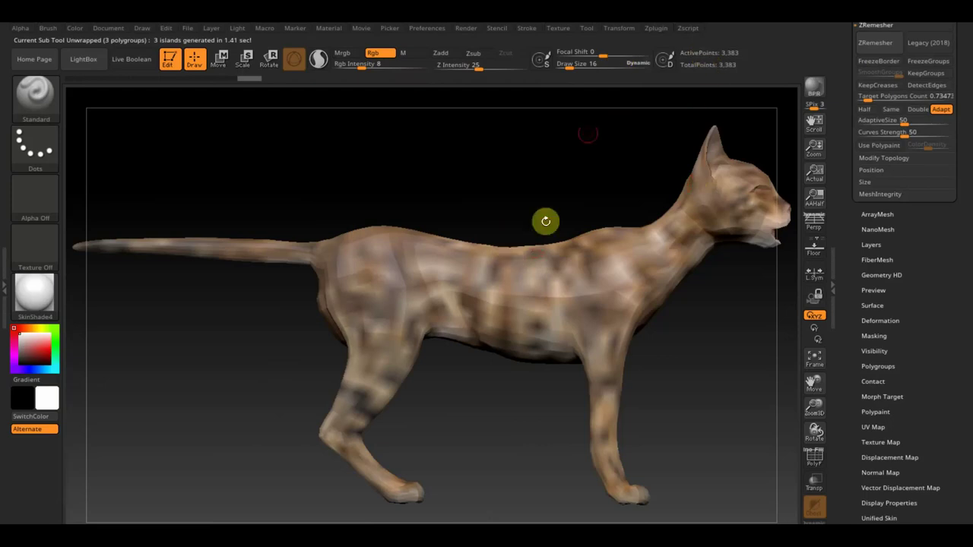
pyautogui.click(654, 29)
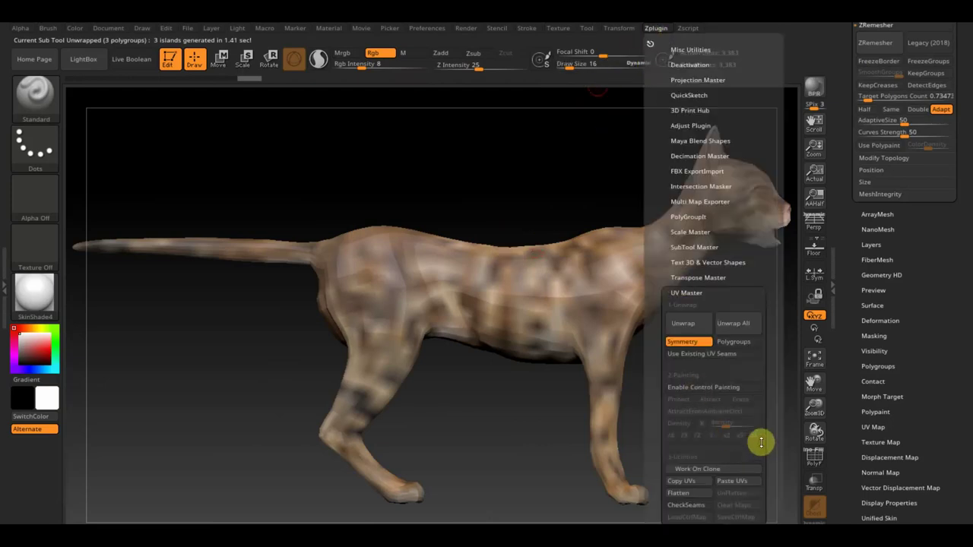
pyautogui.scroll(-1, 761, 442)
pyautogui.scroll(-1, 766, 425)
pyautogui.click(687, 408)
# Paste the copied UVs onto the textured Extract3_1 cat
pyautogui.scroll(5, 960, 189)
pyautogui.scroll(3, 958, 341)
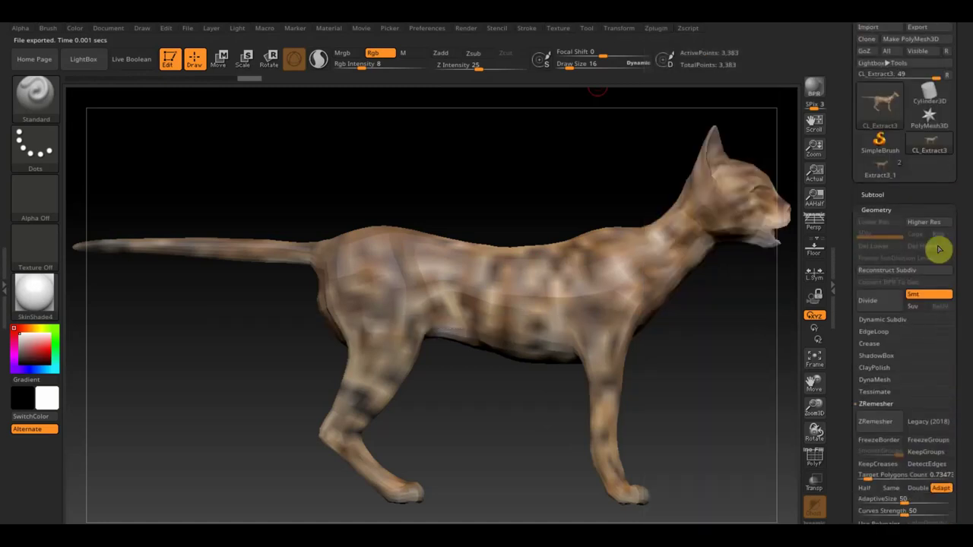
pyautogui.click(883, 165)
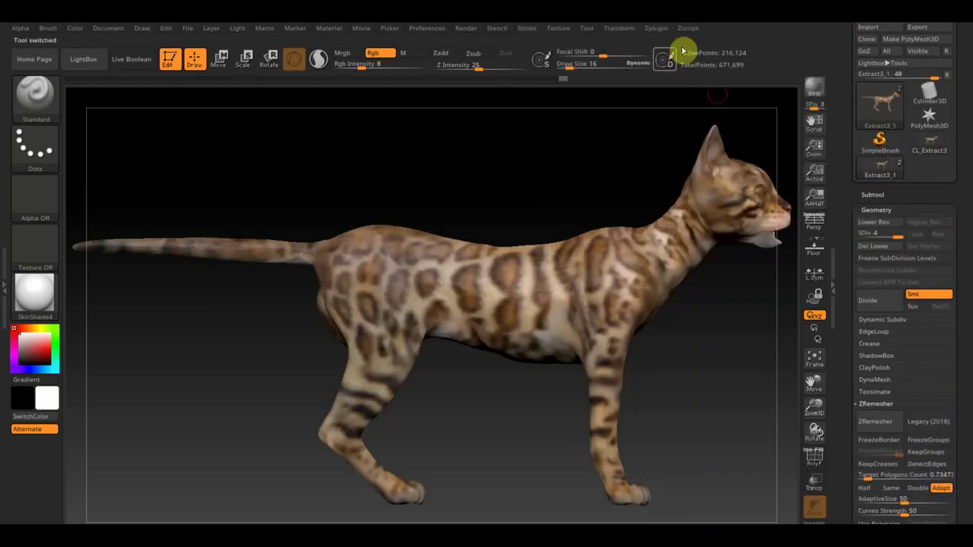
pyautogui.click(655, 28)
pyautogui.scroll(-3, 770, 434)
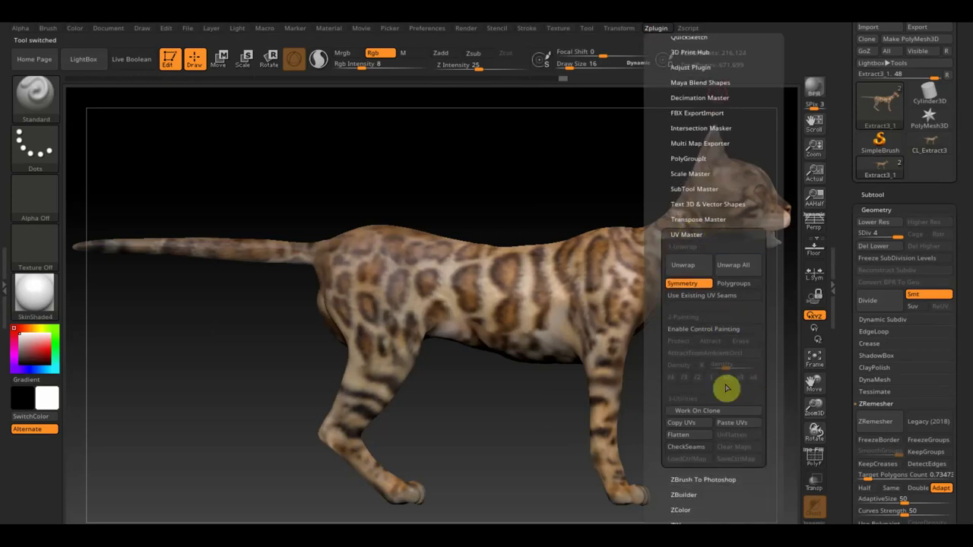
pyautogui.click(730, 422)
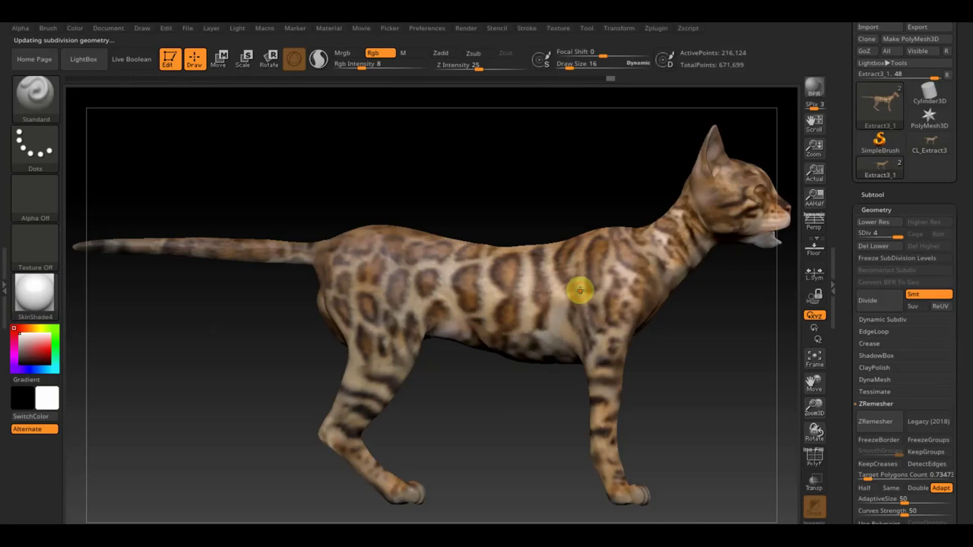
pyautogui.scroll(-2, 964, 365)
# Bake a 2048×2048 texture map from the cat's polypaint using New From Polypaint
pyautogui.scroll(-3, 957, 304)
pyautogui.scroll(-2, 942, 342)
pyautogui.scroll(-2, 926, 392)
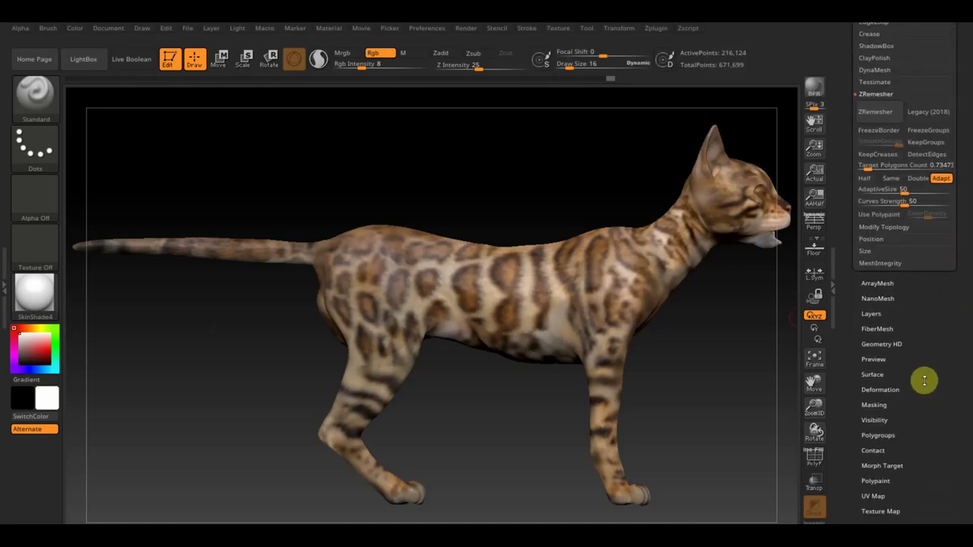
pyautogui.click(893, 432)
pyautogui.scroll(-1, 942, 358)
pyautogui.scroll(-1, 932, 399)
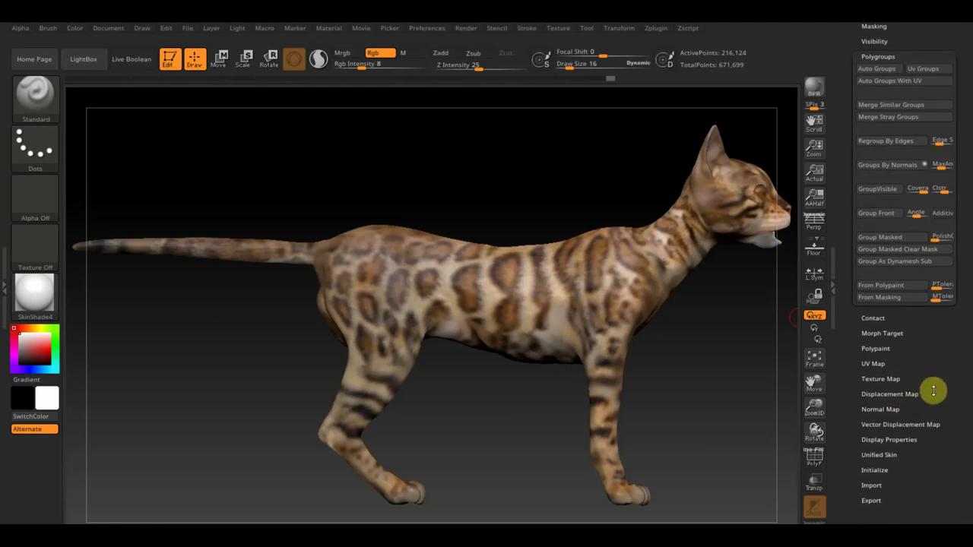
pyautogui.click(897, 380)
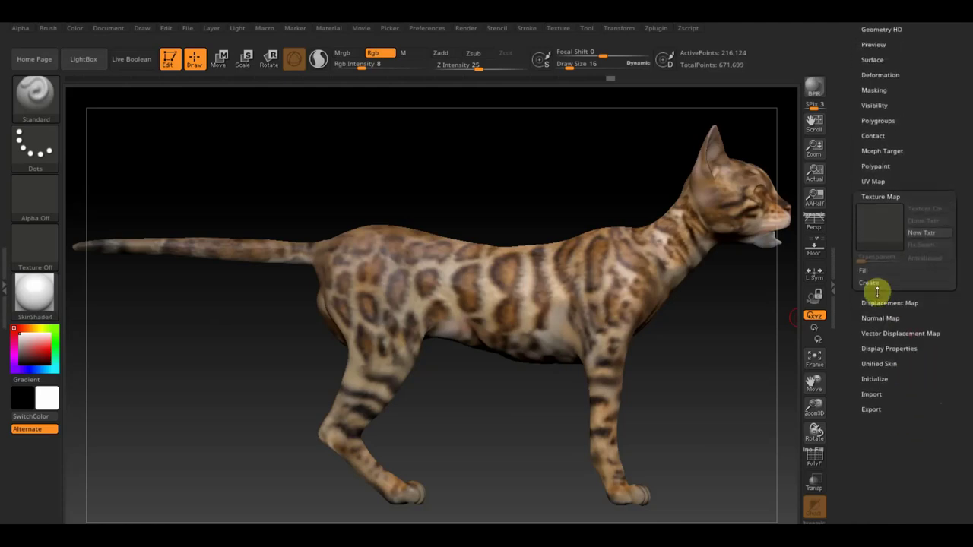
pyautogui.click(873, 284)
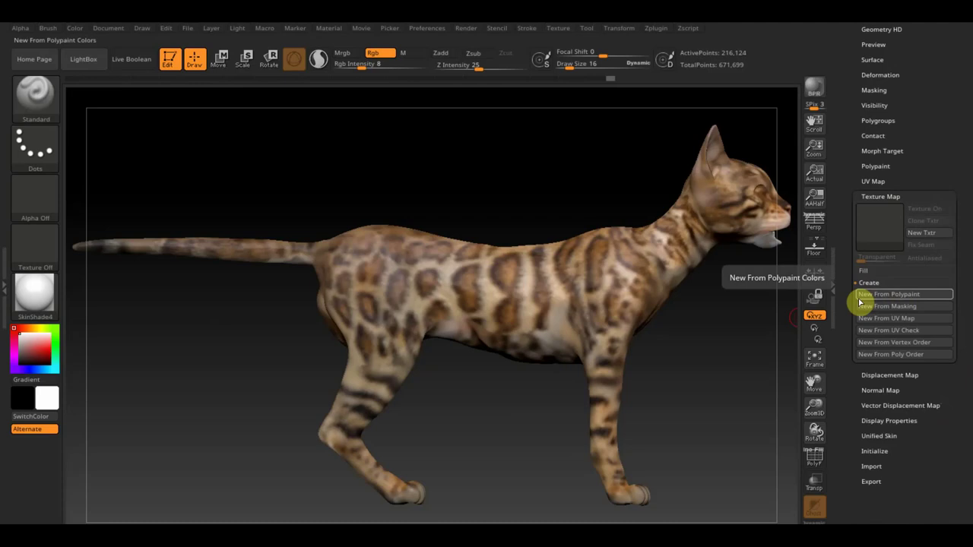
pyautogui.click(906, 301)
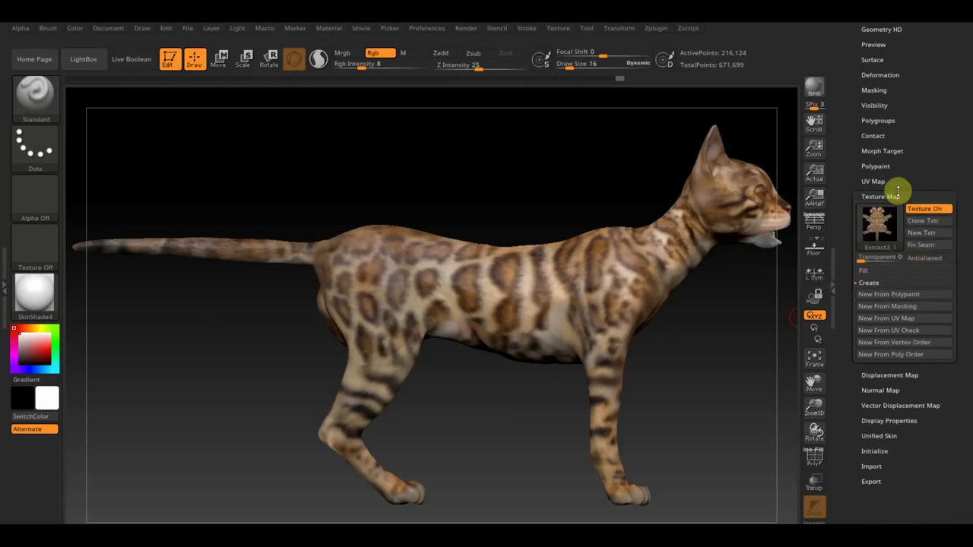
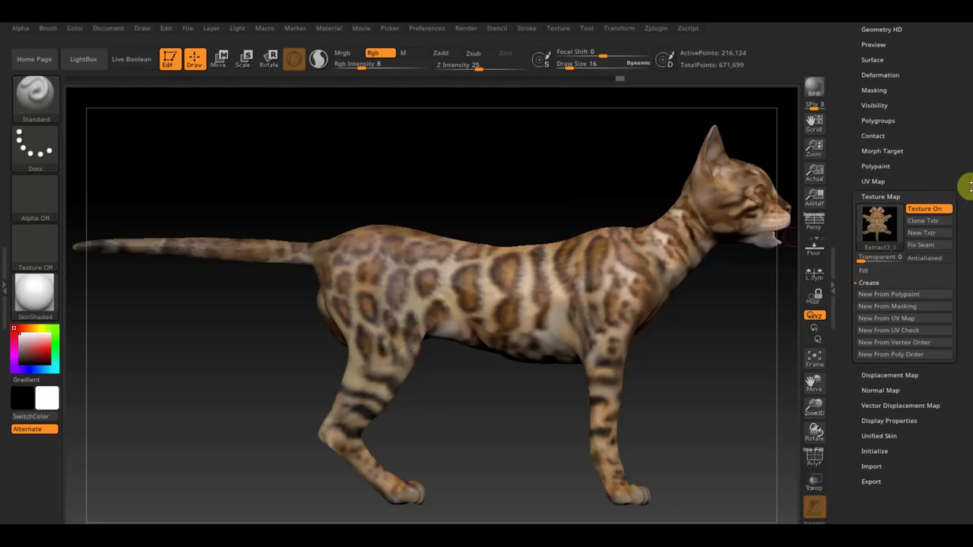
# Bake a FlipG normal map from subdivision level 1 and clone it into the textures
pyautogui.moveTo(960, 140); pyautogui.dragTo(969, 218)
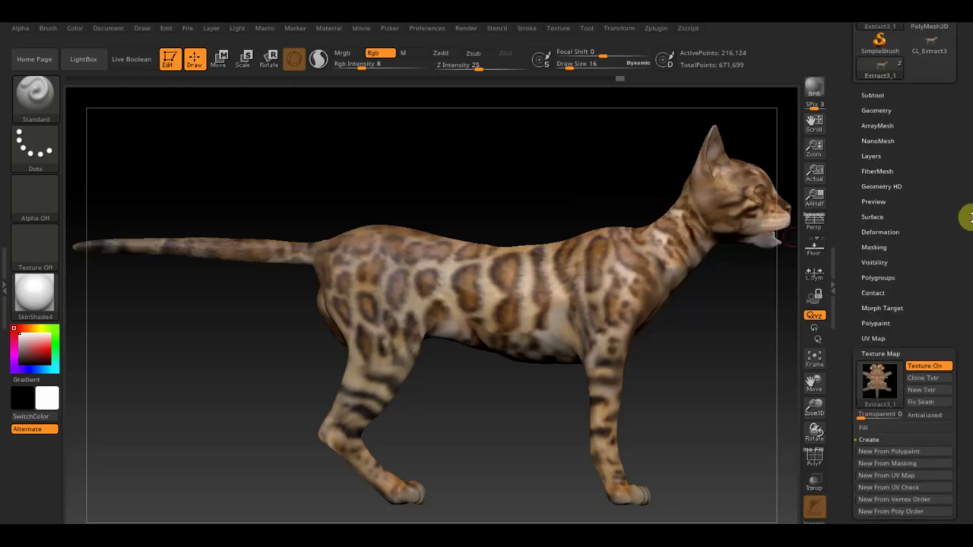
pyautogui.click(875, 110)
pyautogui.moveTo(880, 133); pyautogui.dragTo(862, 134)
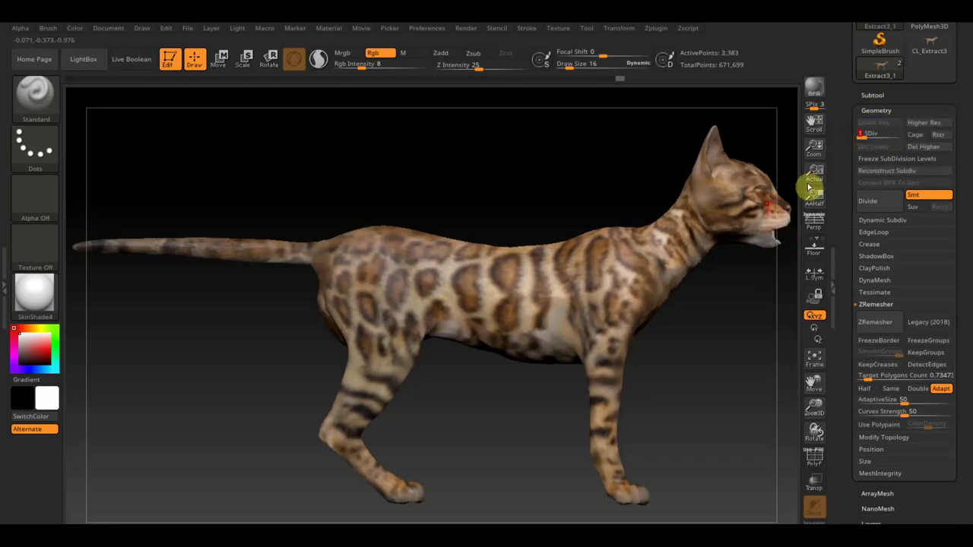
pyautogui.moveTo(965, 389); pyautogui.dragTo(963, 278)
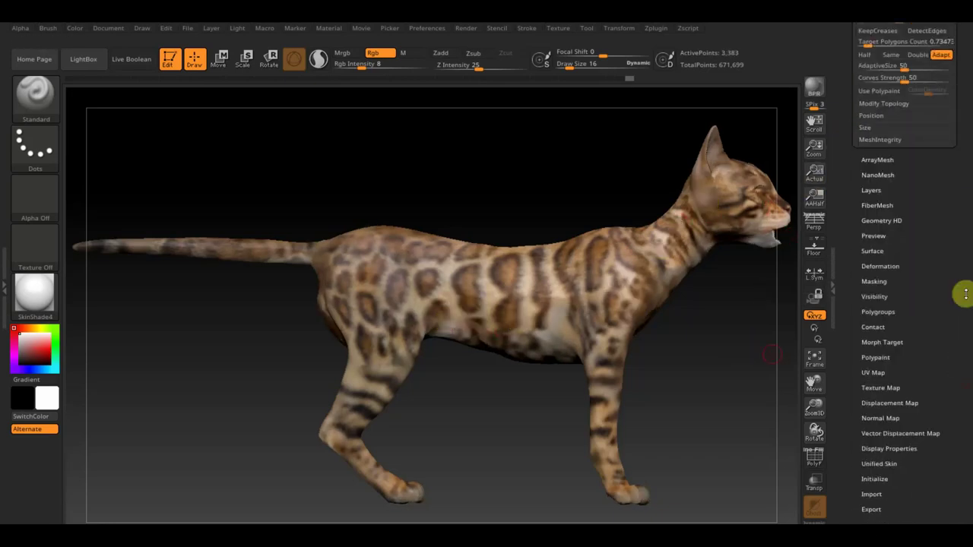
pyautogui.click(888, 388)
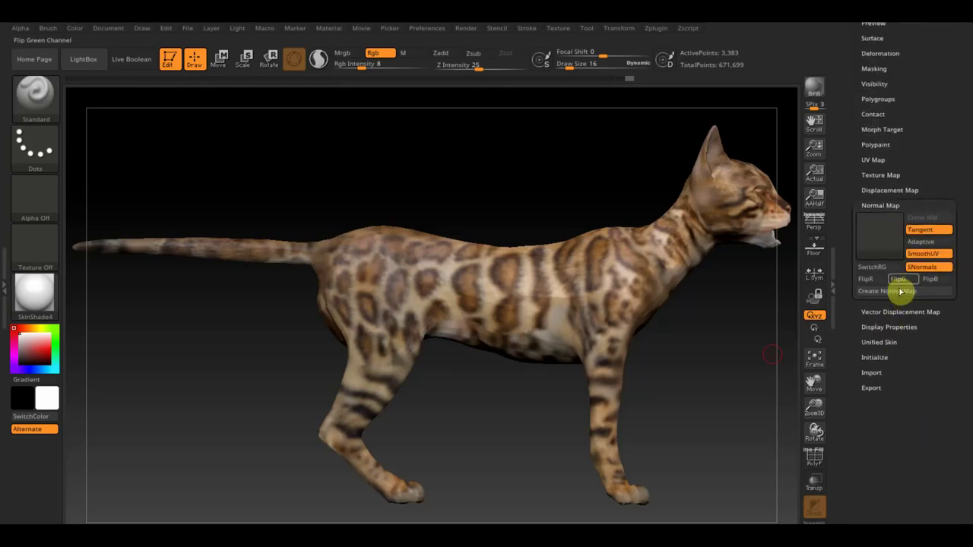
pyautogui.click(897, 291)
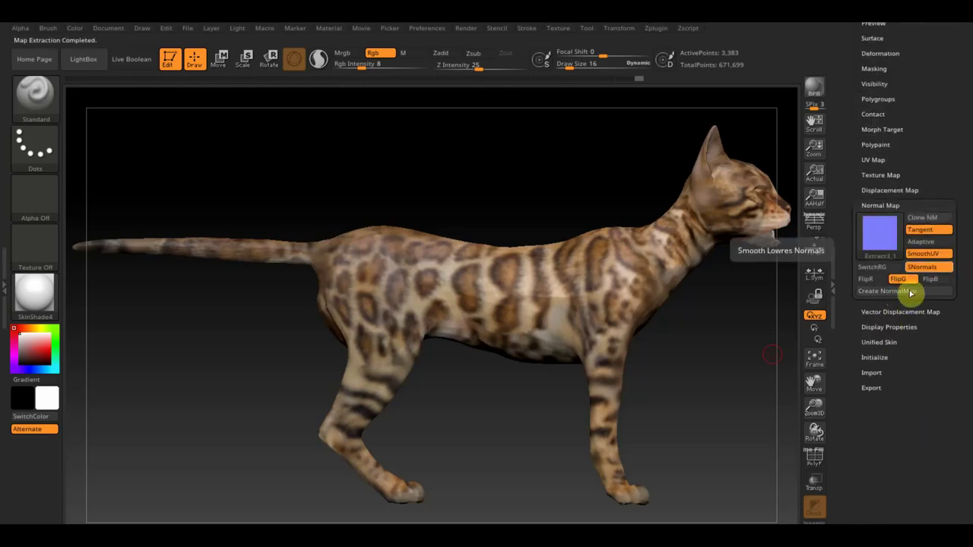
pyautogui.click(924, 218)
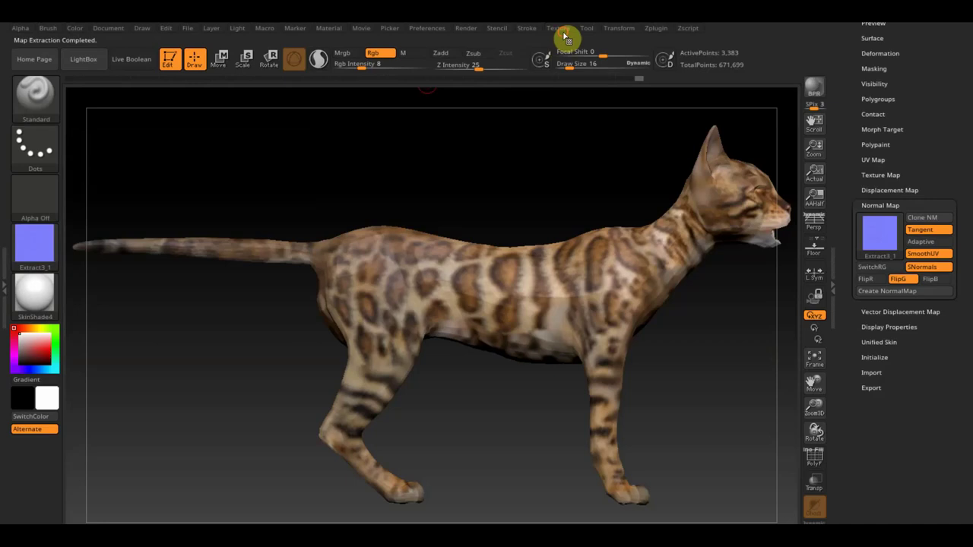
# Flip the normal map texture vertically and export it as PNG 'нормал кот' into desktop folder кот
pyautogui.click(563, 32)
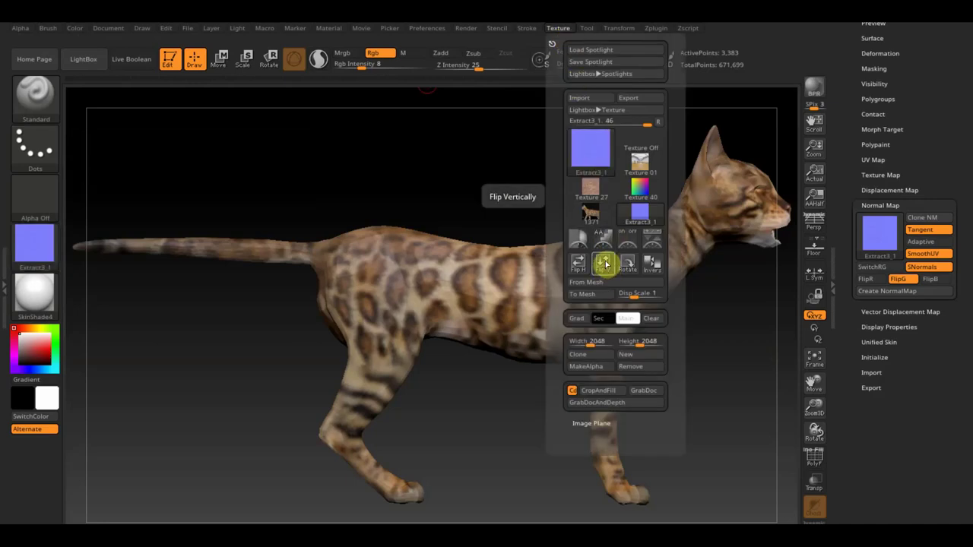
pyautogui.click(604, 264)
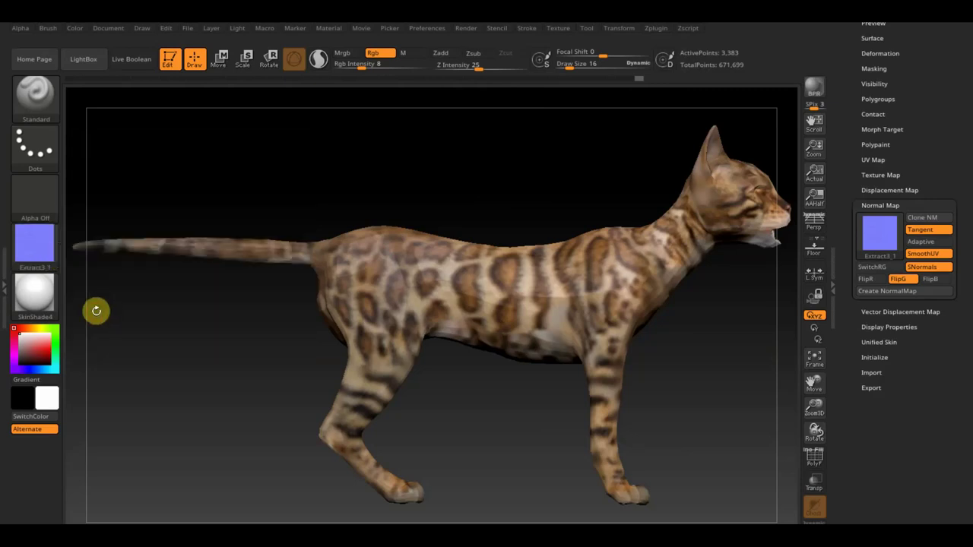
pyautogui.click(34, 246)
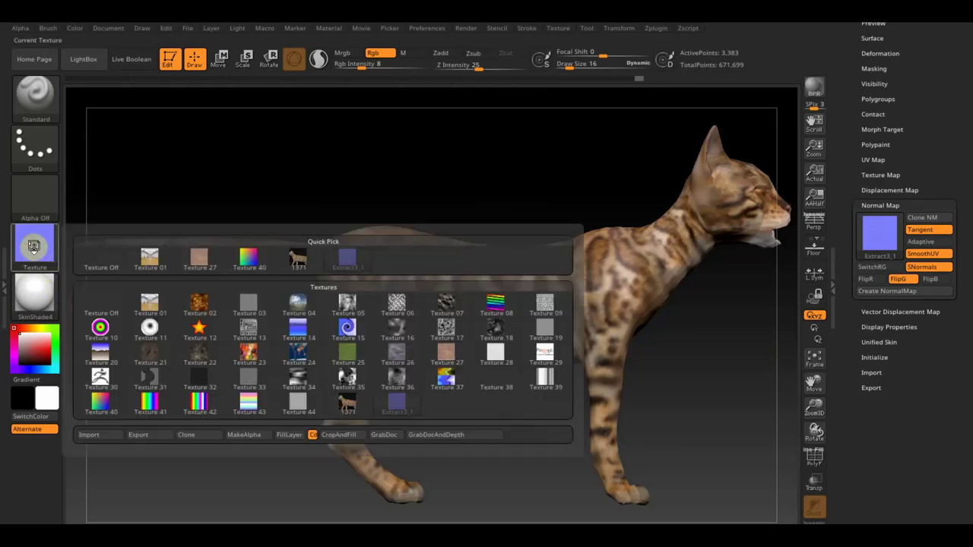
pyautogui.click(144, 434)
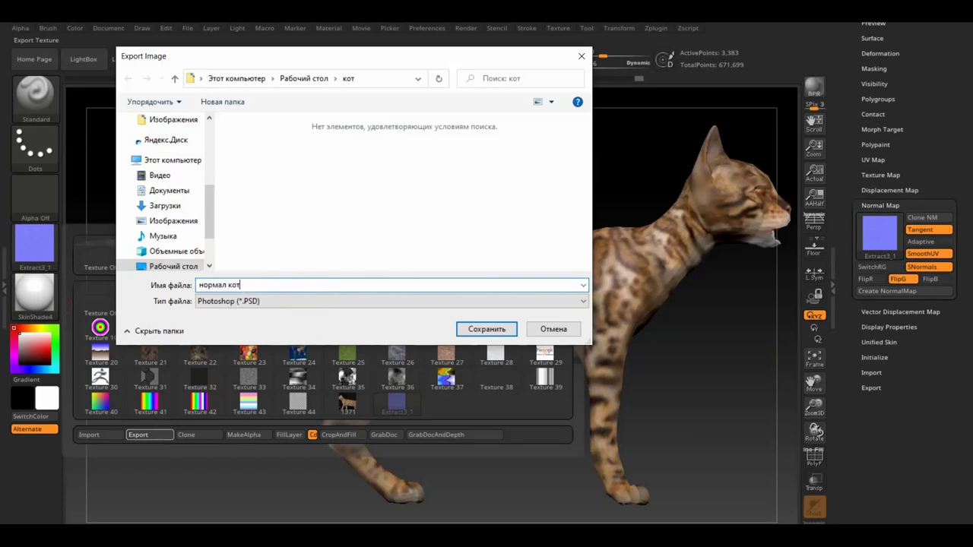
pyautogui.click(354, 302)
pyautogui.click(274, 337)
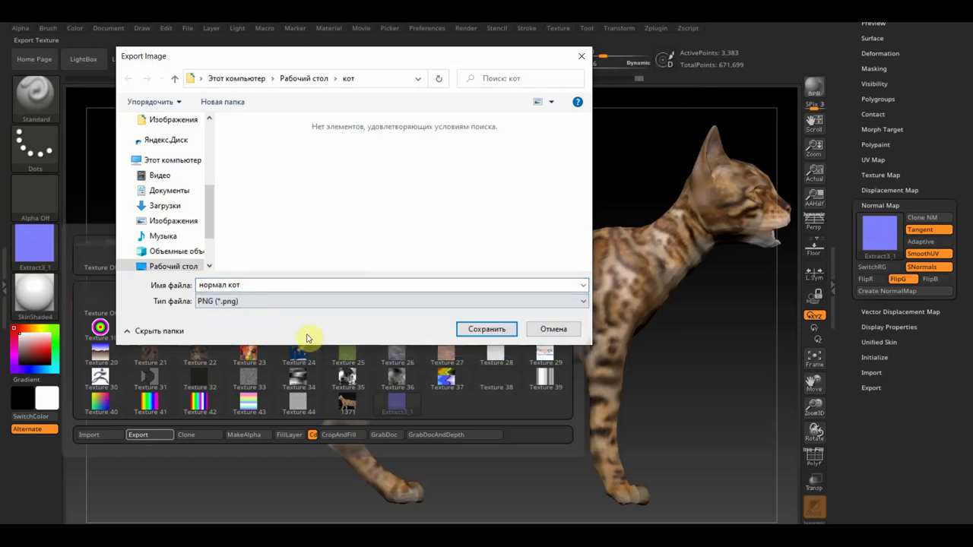
pyautogui.click(491, 332)
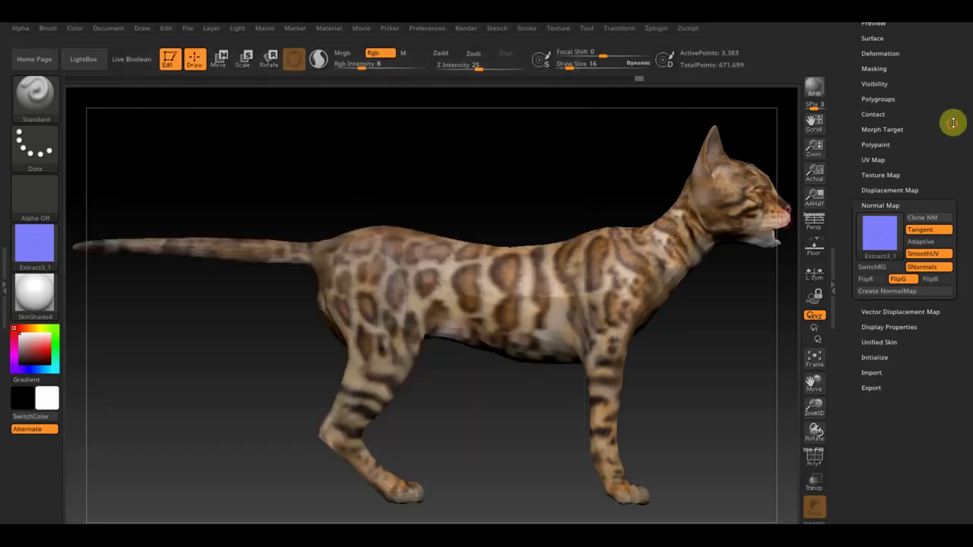
# Drop the cat to SDiv level 1 and delete all higher subdivision levels with Del Higher
pyautogui.moveTo(952, 122); pyautogui.dragTo(950, 198)
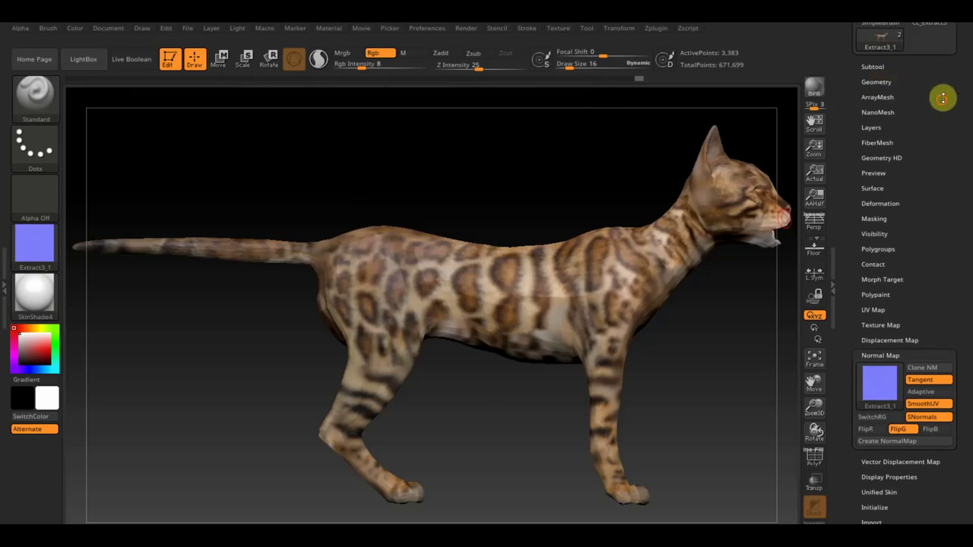
pyautogui.moveTo(942, 96); pyautogui.dragTo(943, 174)
pyautogui.moveTo(966, 98); pyautogui.dragTo(962, 139)
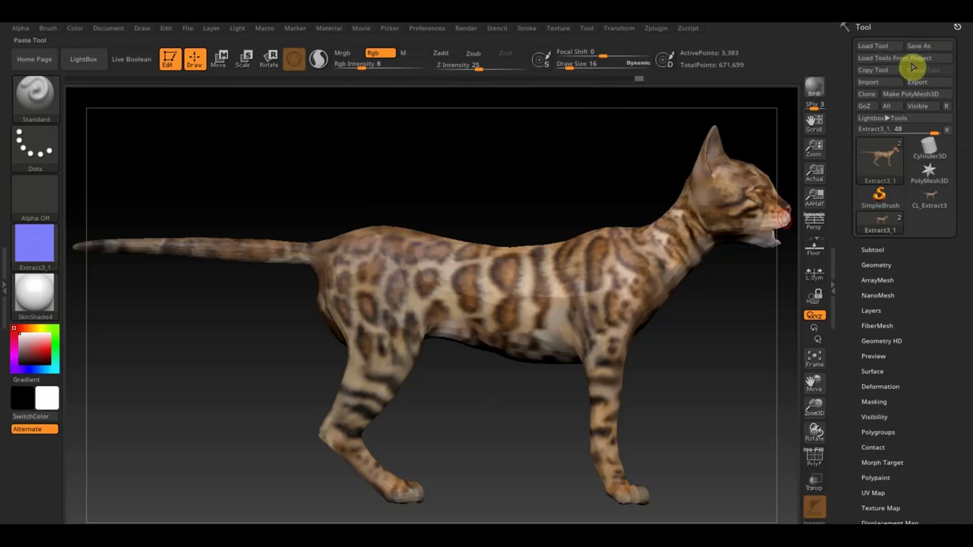
pyautogui.click(873, 265)
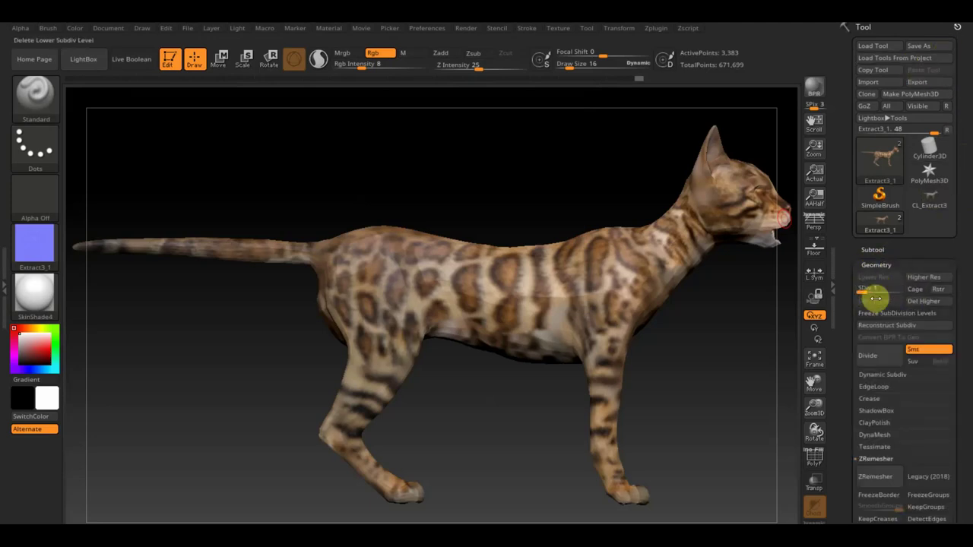
pyautogui.moveTo(962, 304); pyautogui.dragTo(965, 270)
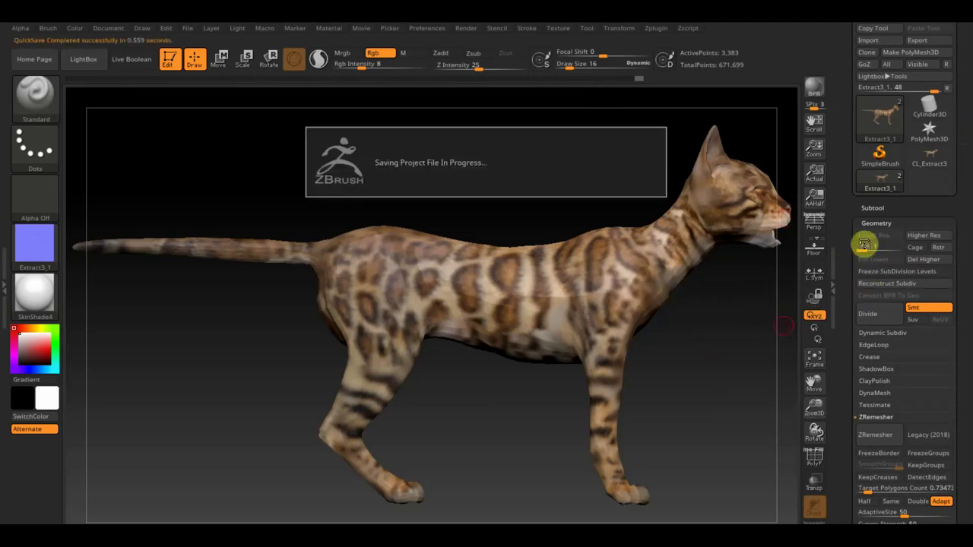
pyautogui.click(864, 248)
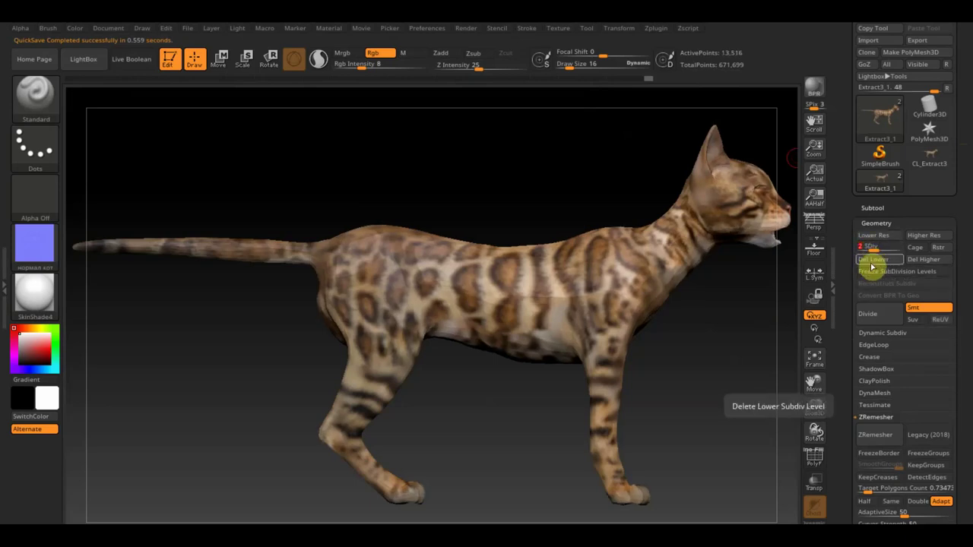
pyautogui.click(870, 236)
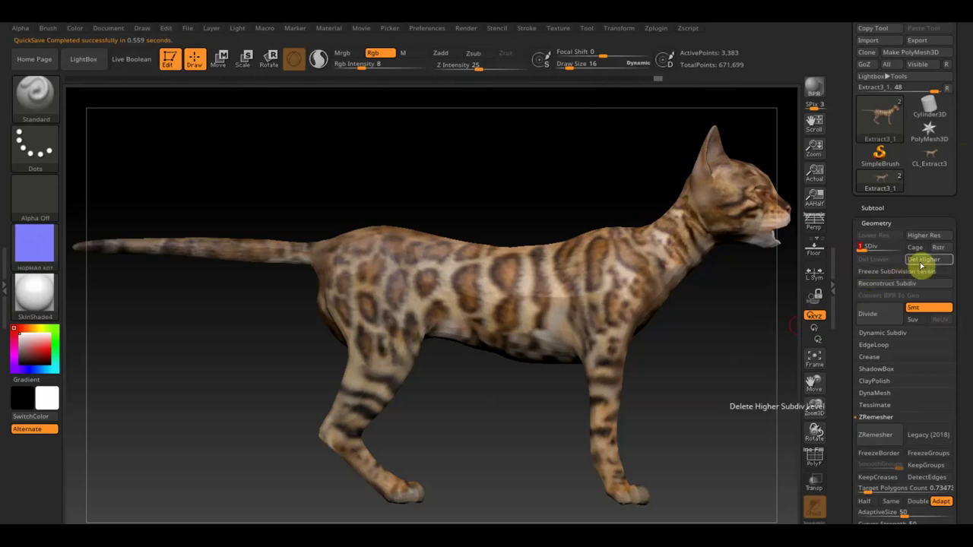
pyautogui.click(926, 262)
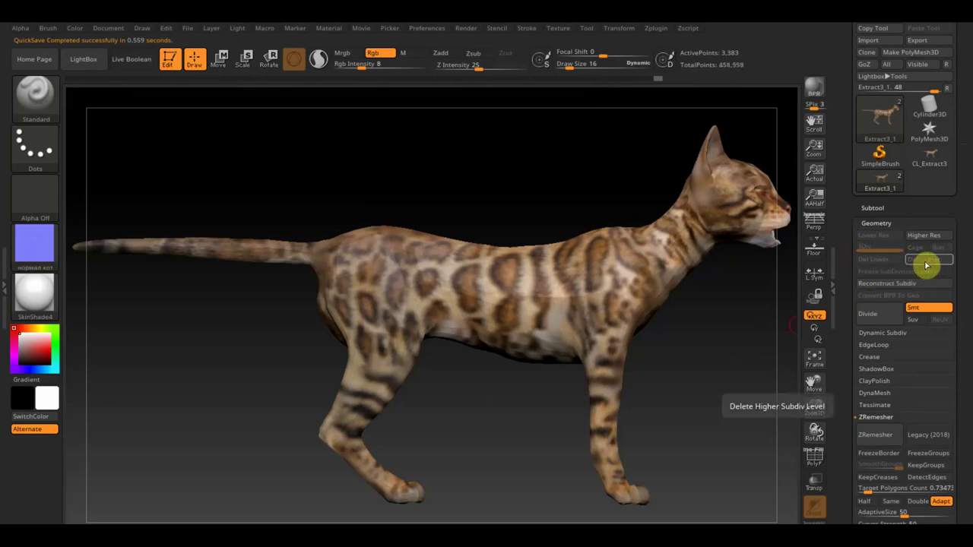
pyautogui.scroll(2, 956, 42)
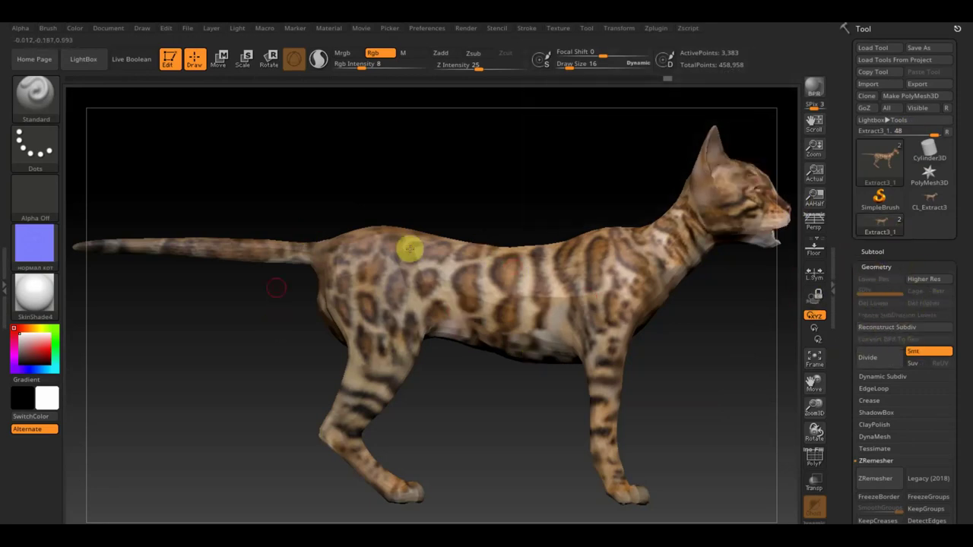
# Export the base mesh as кот.OBJ into the desktop кот folder
pyautogui.click(917, 85)
pyautogui.write('кот')
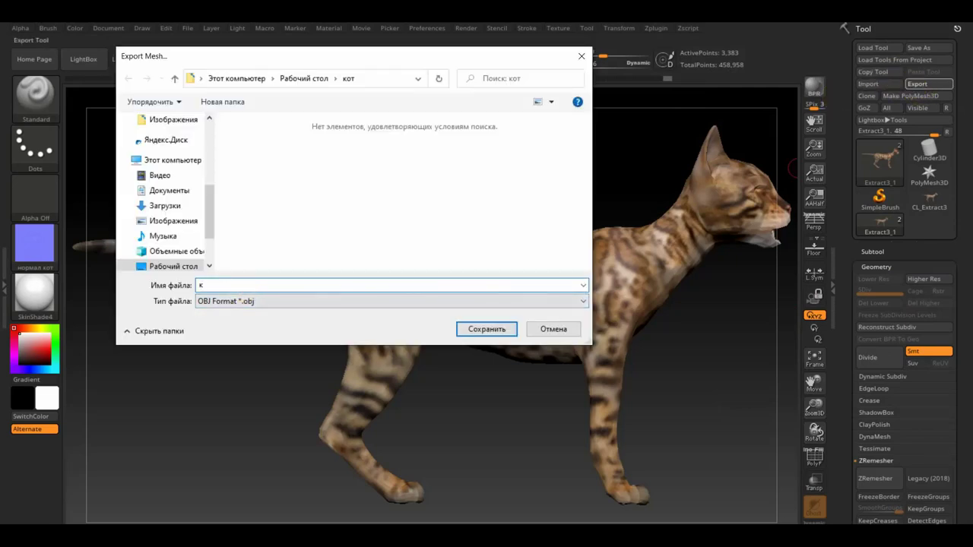
pyautogui.click(487, 329)
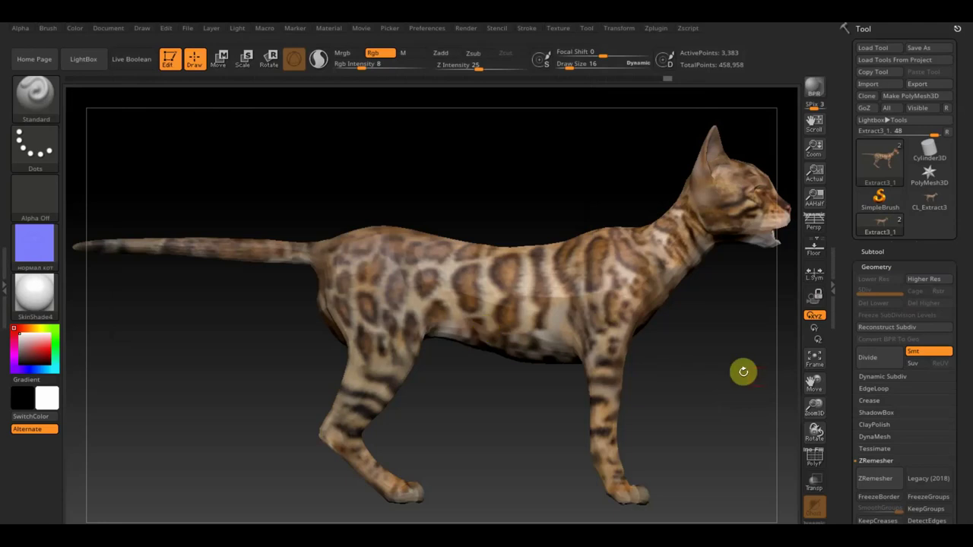
pyautogui.moveTo(723, 389)
pyautogui.mouseDown()
pyautogui.moveTo(704, 386)
pyautogui.moveTo(741, 384)
pyautogui.moveTo(680, 382)
pyautogui.mouseUp()
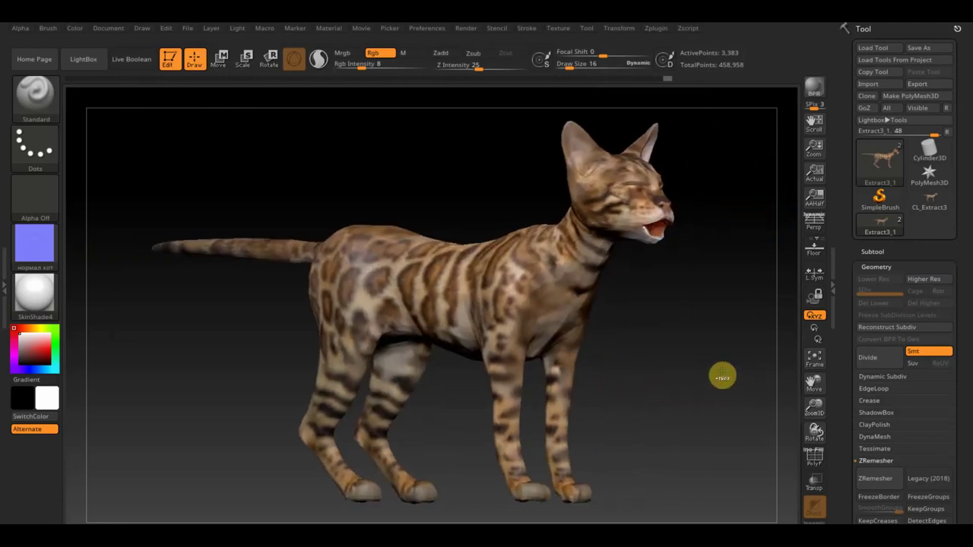
# Restore the deleted subdivision levels with Ctrl+D and return the cat to level 4
pyautogui.press('ctrl')
pyautogui.press('ctrl')
pyautogui.hotkey('ctrl', 'd')
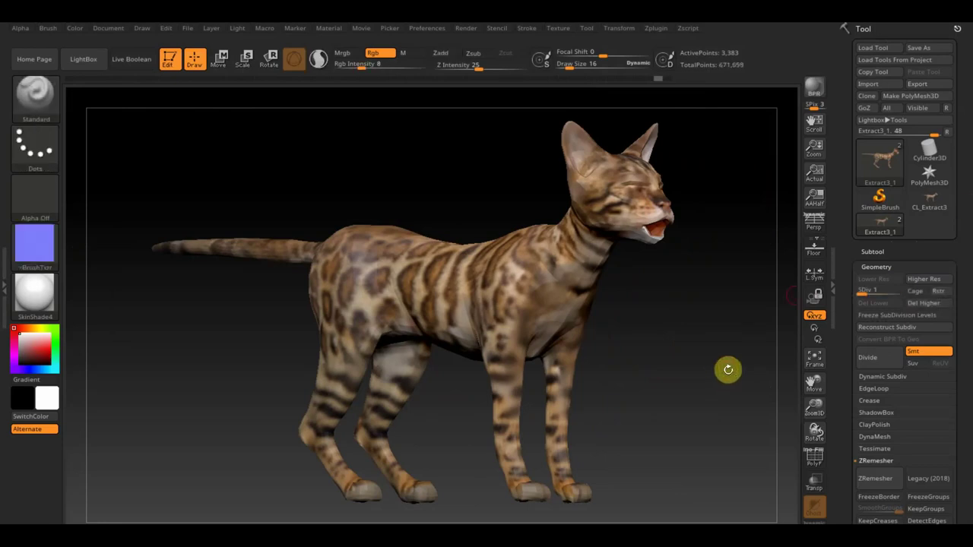
pyautogui.moveTo(868, 293); pyautogui.dragTo(897, 294)
# Turn off the brush texture and rotate the cat to a zoomed-in side profile
pyautogui.moveTo(703, 353)
pyautogui.mouseDown()
pyautogui.moveTo(694, 339)
pyautogui.moveTo(660, 362)
pyautogui.mouseUp()
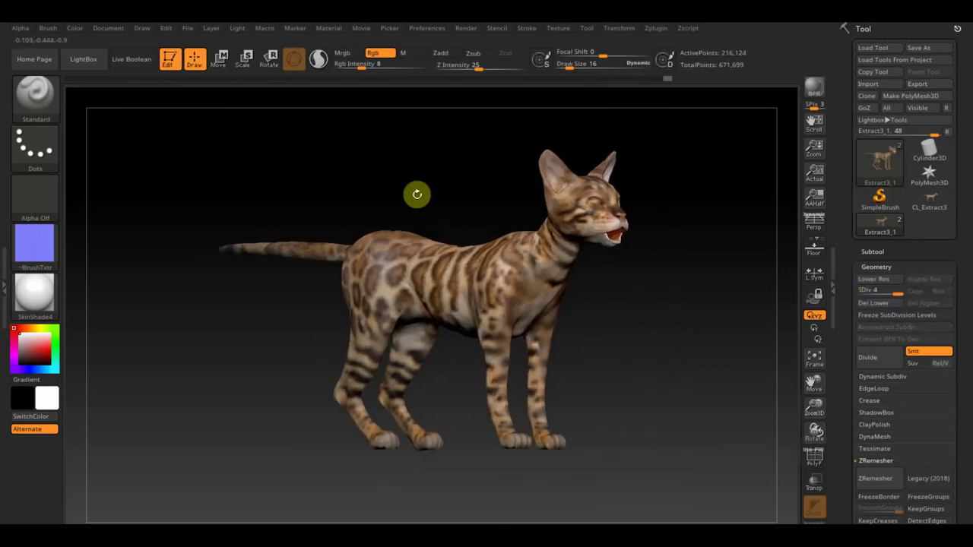
pyautogui.click(35, 245)
pyautogui.click(102, 260)
pyautogui.moveTo(583, 339)
pyautogui.mouseDown()
pyautogui.moveTo(639, 336)
pyautogui.moveTo(634, 362)
pyautogui.moveTo(619, 362)
pyautogui.mouseUp()
pyautogui.moveTo(680, 353)
pyautogui.mouseDown()
pyautogui.moveTo(652, 367)
pyautogui.moveTo(662, 384)
pyautogui.moveTo(674, 358)
pyautogui.moveTo(660, 342)
pyautogui.moveTo(661, 364)
pyautogui.mouseUp()
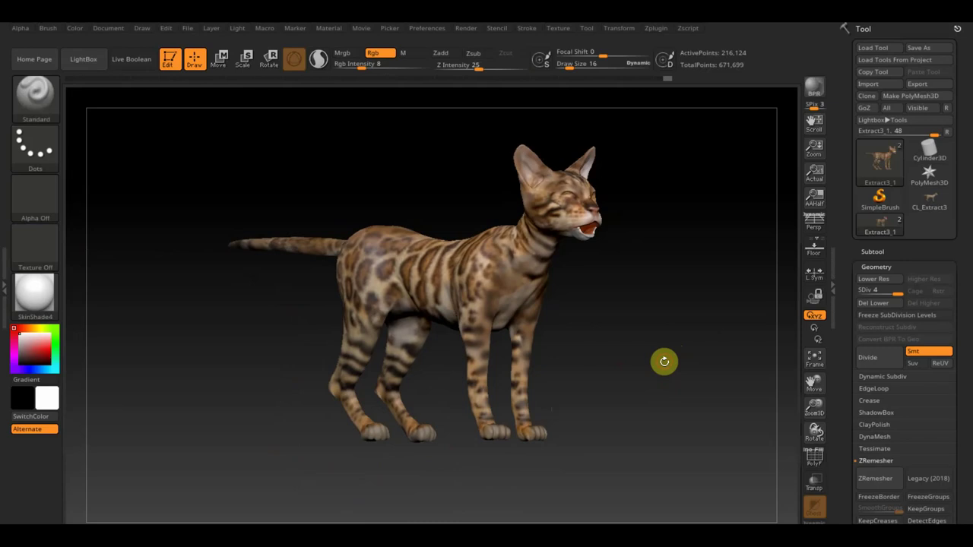
pyautogui.moveTo(674, 361)
pyautogui.mouseDown()
pyautogui.moveTo(712, 356)
pyautogui.moveTo(702, 365)
pyautogui.moveTo(589, 356)
pyautogui.moveTo(579, 363)
pyautogui.moveTo(588, 367)
pyautogui.moveTo(304, 393)
pyautogui.moveTo(390, 358)
pyautogui.mouseUp()
pyautogui.moveTo(653, 345)
pyautogui.mouseDown()
pyautogui.moveTo(727, 506)
pyautogui.moveTo(692, 472)
pyautogui.moveTo(529, 456)
pyautogui.moveTo(662, 418)
pyautogui.moveTo(615, 426)
pyautogui.moveTo(628, 454)
pyautogui.moveTo(578, 460)
pyautogui.moveTo(634, 460)
pyautogui.moveTo(610, 445)
pyautogui.moveTo(720, 456)
pyautogui.mouseUp()
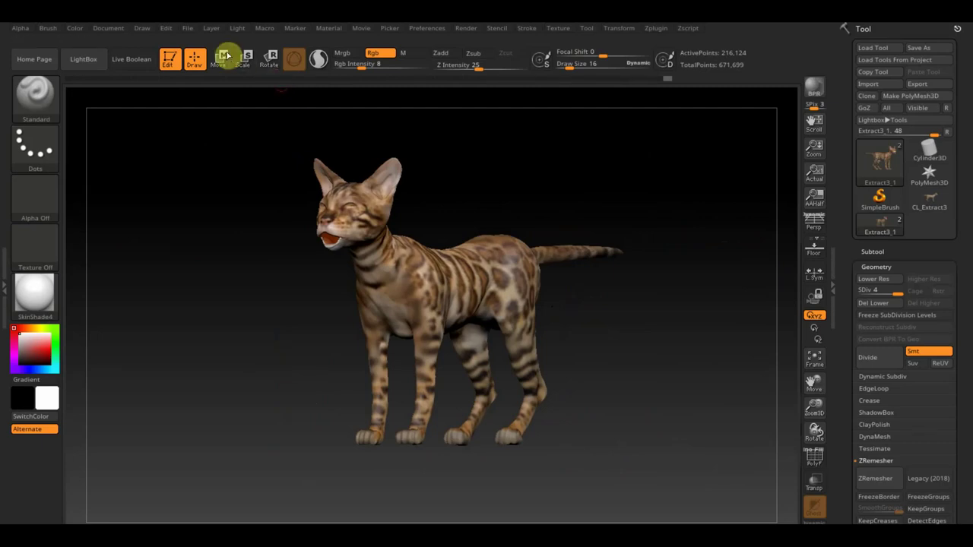
pyautogui.click(187, 28)
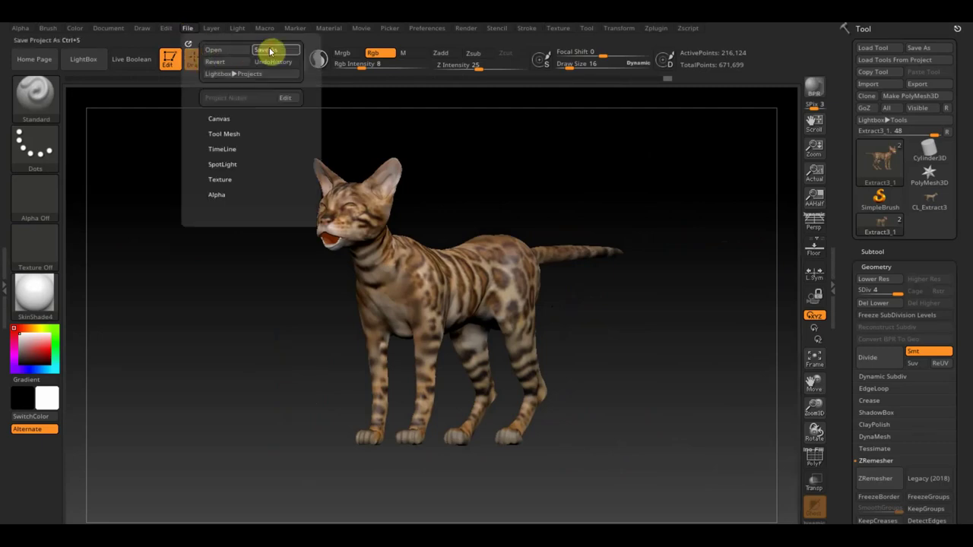
# Save the project as 'ZBrushProject кот2' and expand the Subtool list
pyautogui.click(267, 51)
pyautogui.doubleClick(266, 286)
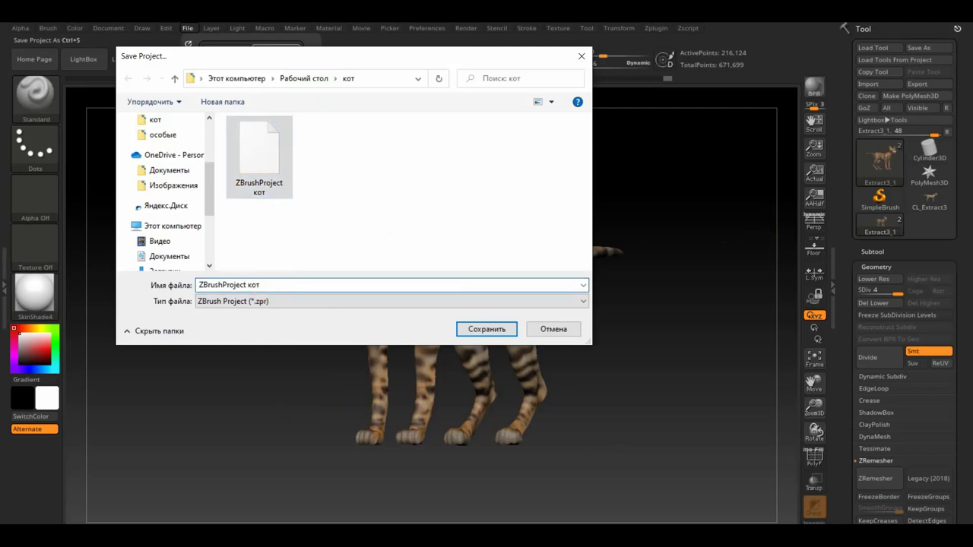
pyautogui.write('2')
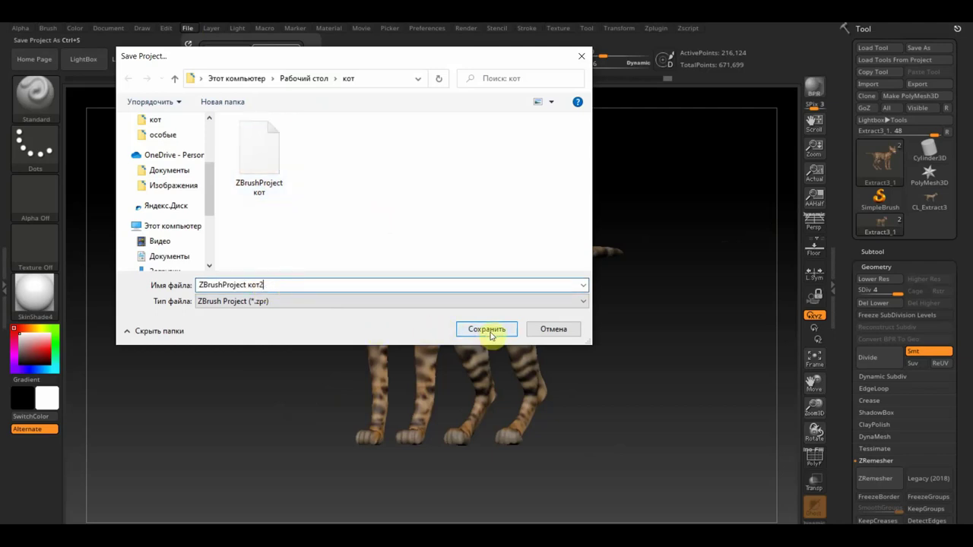
pyautogui.click(491, 332)
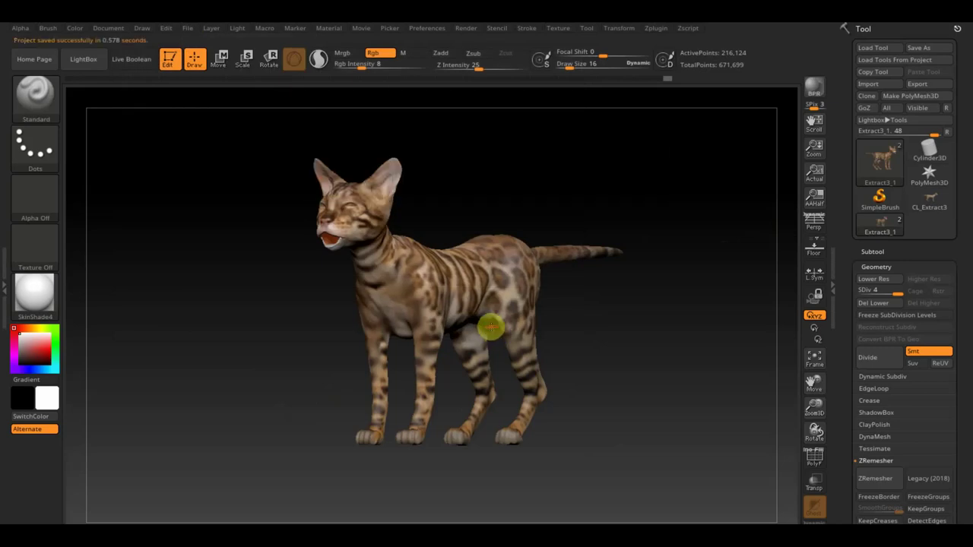
pyautogui.click(877, 252)
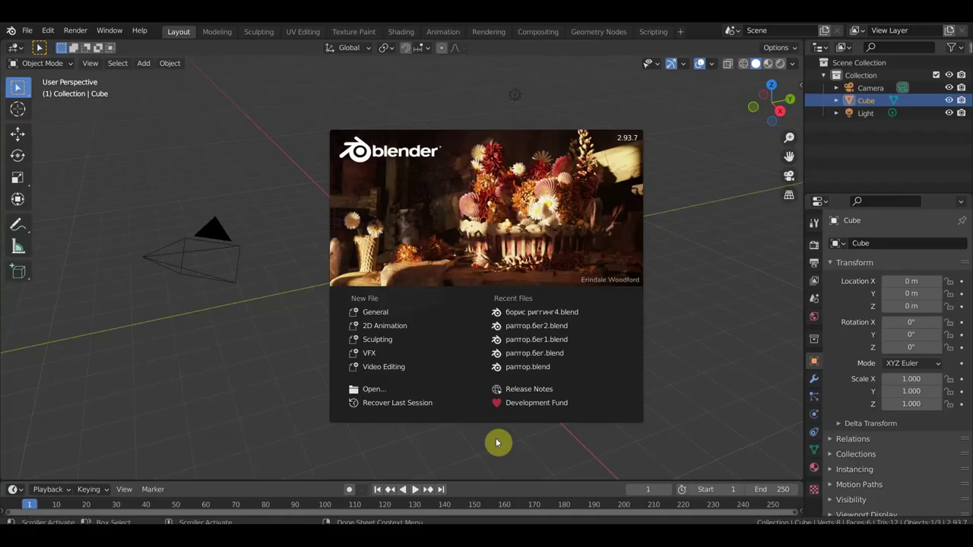
# Dismiss the splash screen, delete the default cube, and hide the camera
pyautogui.click(604, 282)
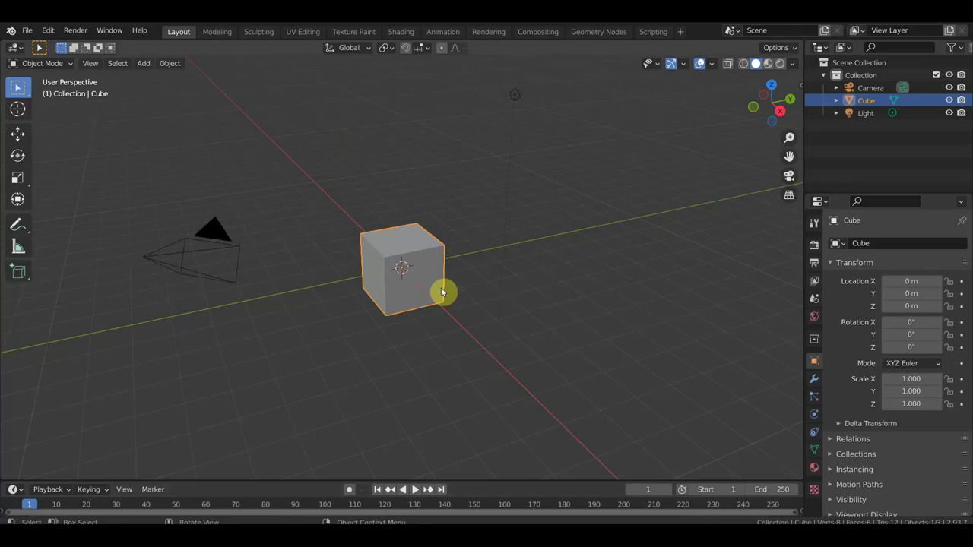
pyautogui.press('Delete')
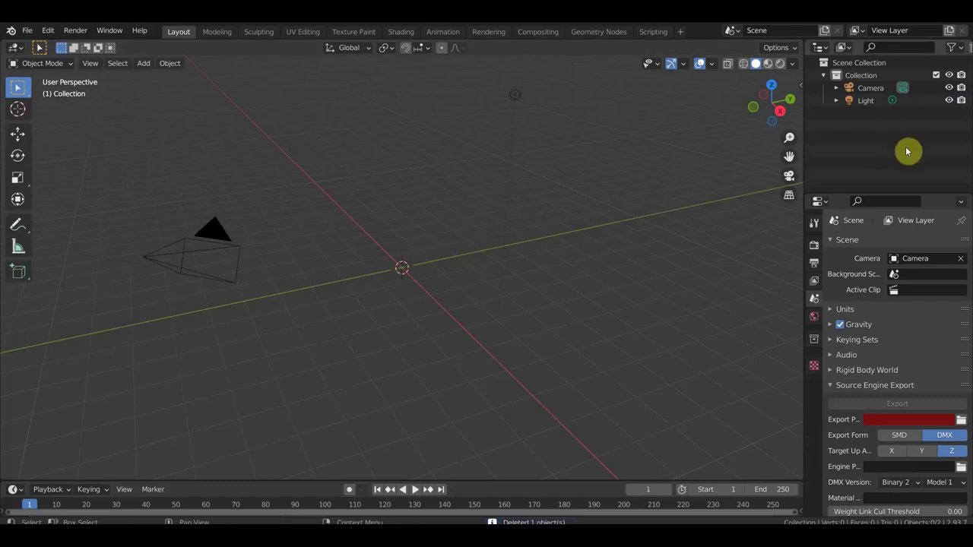
pyautogui.click(948, 89)
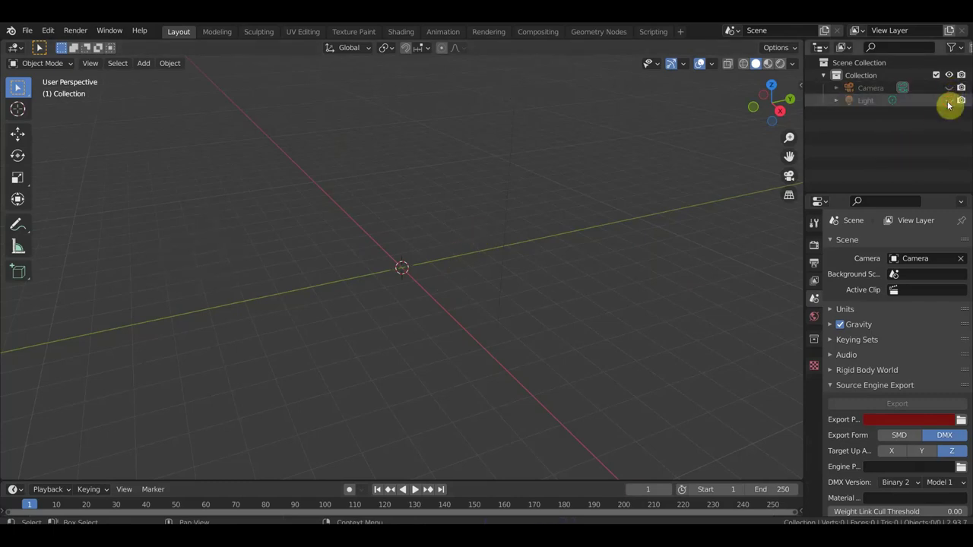
# Import кот.OBJ from Desktop/кот using the Wavefront OBJ importer
pyautogui.click(27, 30)
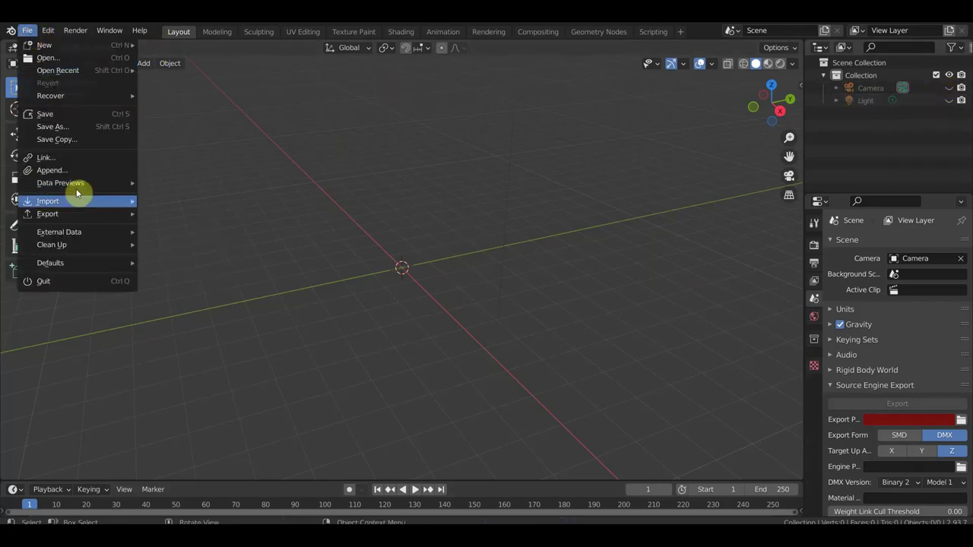
pyautogui.moveTo(47, 200)
pyautogui.click(236, 326)
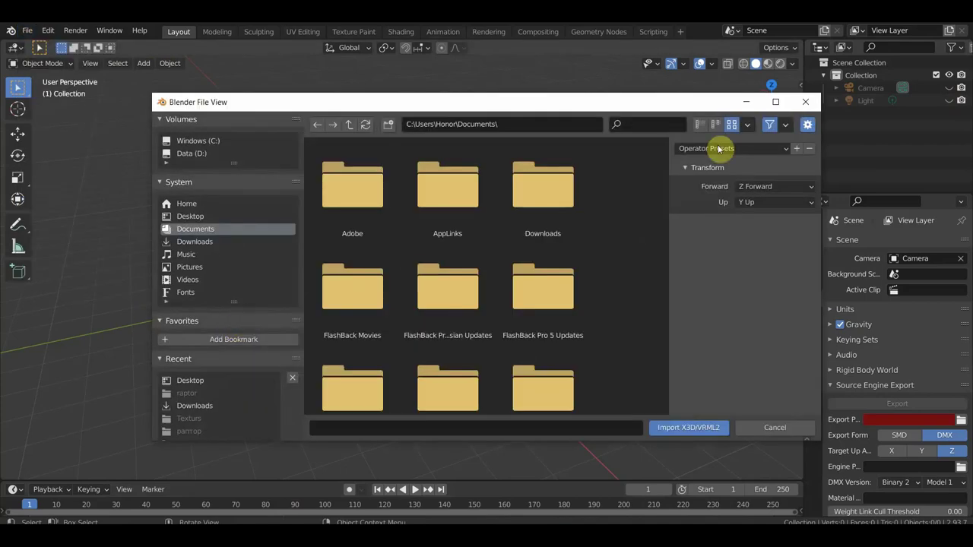
pyautogui.click(805, 102)
pyautogui.click(28, 31)
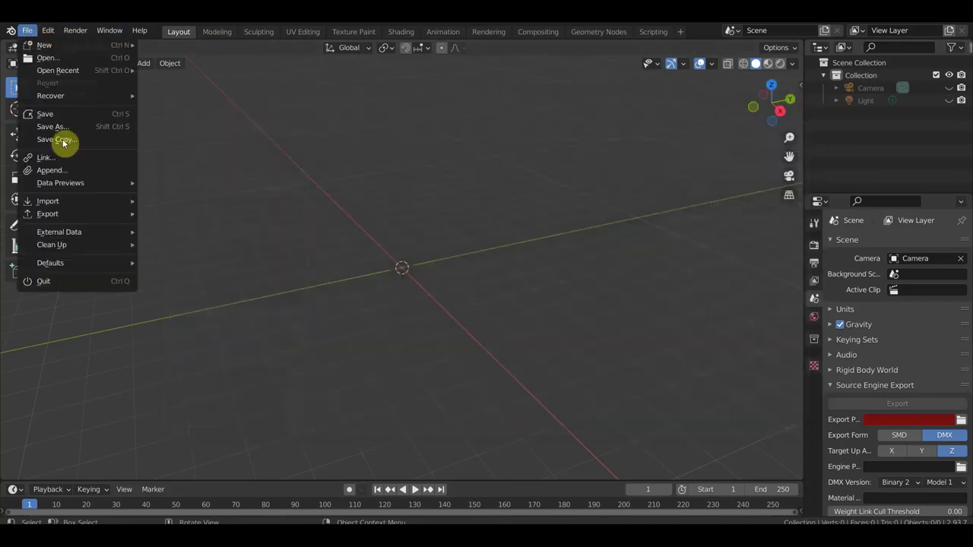
pyautogui.click(226, 317)
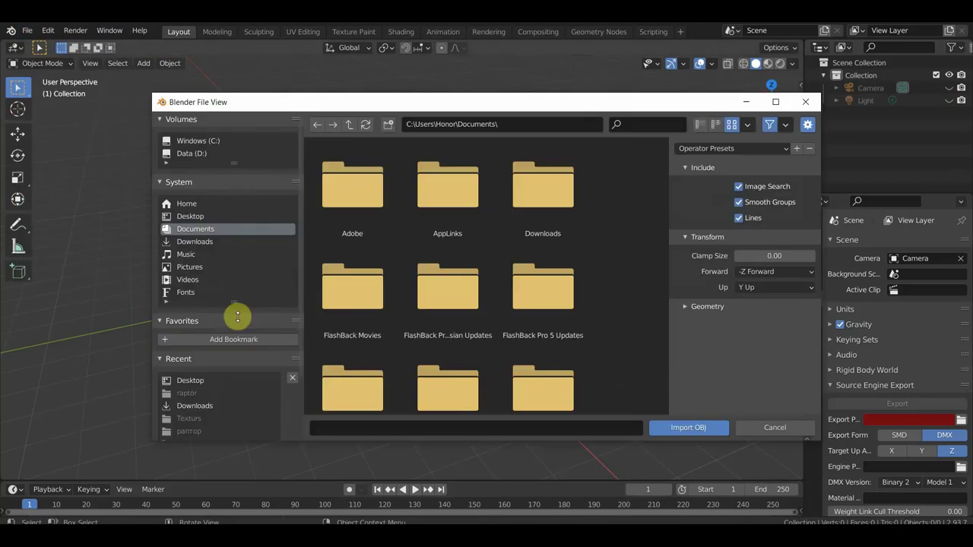
pyautogui.click(207, 218)
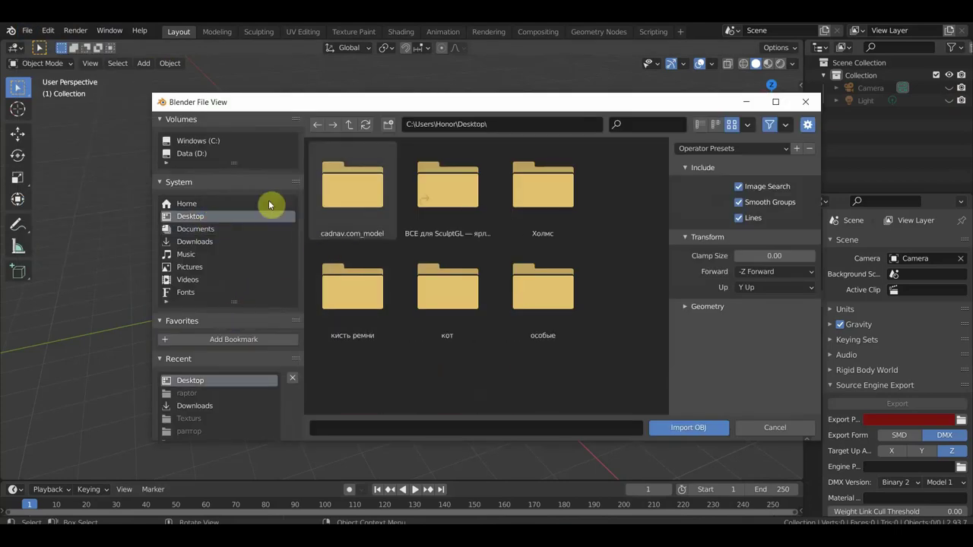
pyautogui.doubleClick(444, 303)
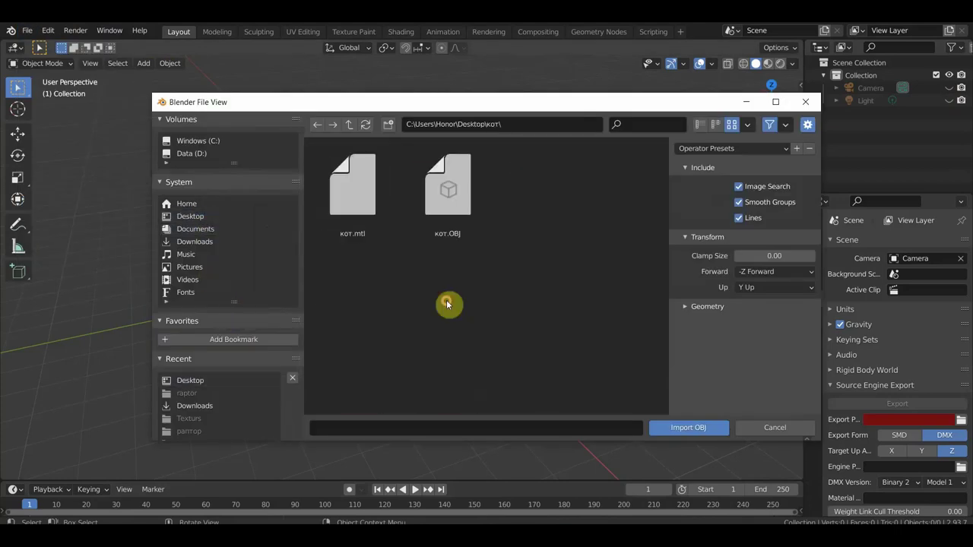
pyautogui.doubleClick(442, 221)
pyautogui.scroll(-1, 478, 317)
pyautogui.scroll(-3, 476, 322)
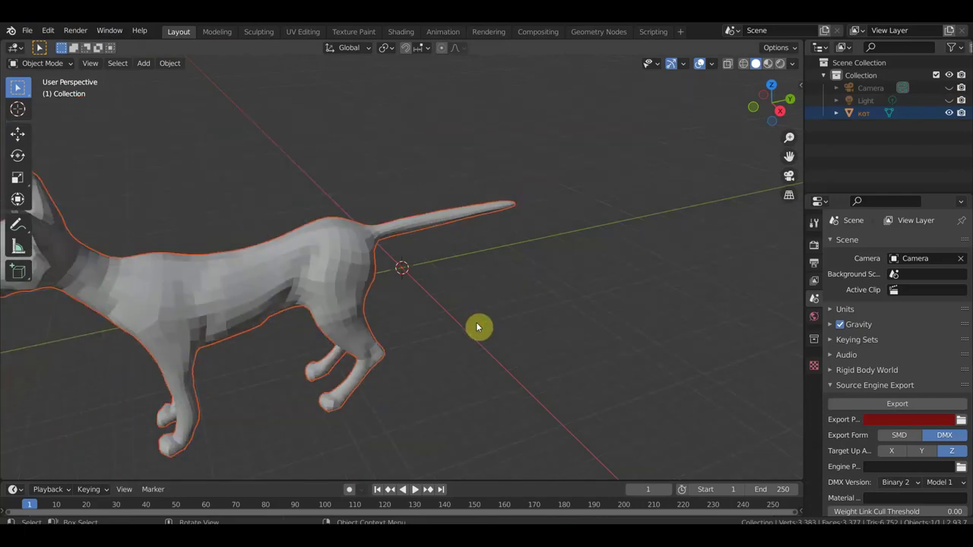
# In Right Ortho view, move the cat 15.76 m along Y and 11.54 m up onto the ground
pyautogui.scroll(-2, 476, 322)
pyautogui.press('KP_3')
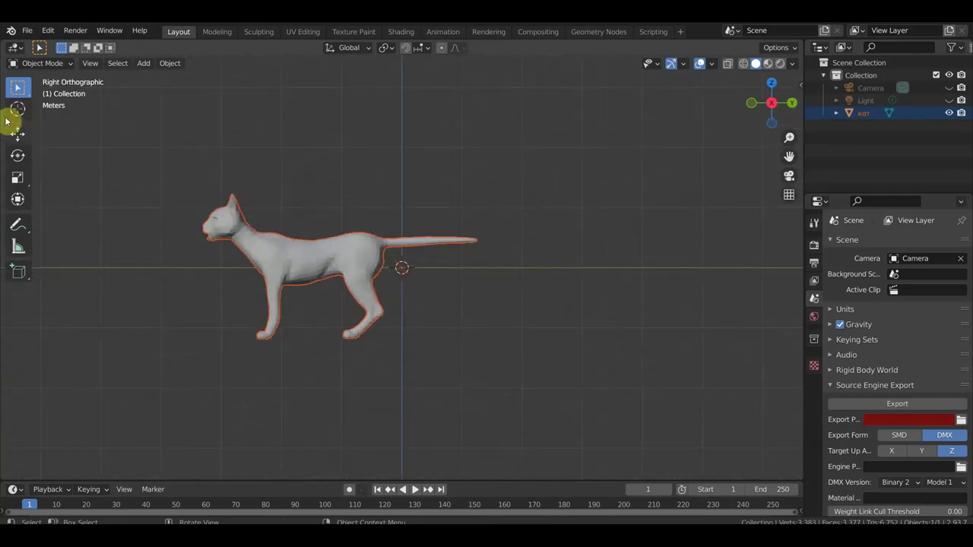
pyautogui.click(17, 134)
pyautogui.moveTo(454, 271); pyautogui.dragTo(552, 275)
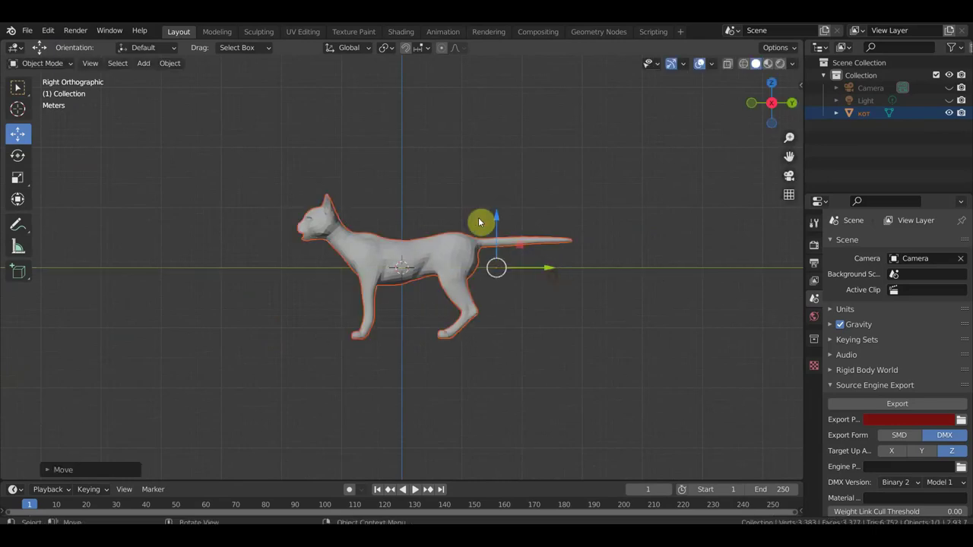
pyautogui.moveTo(501, 218); pyautogui.dragTo(493, 142)
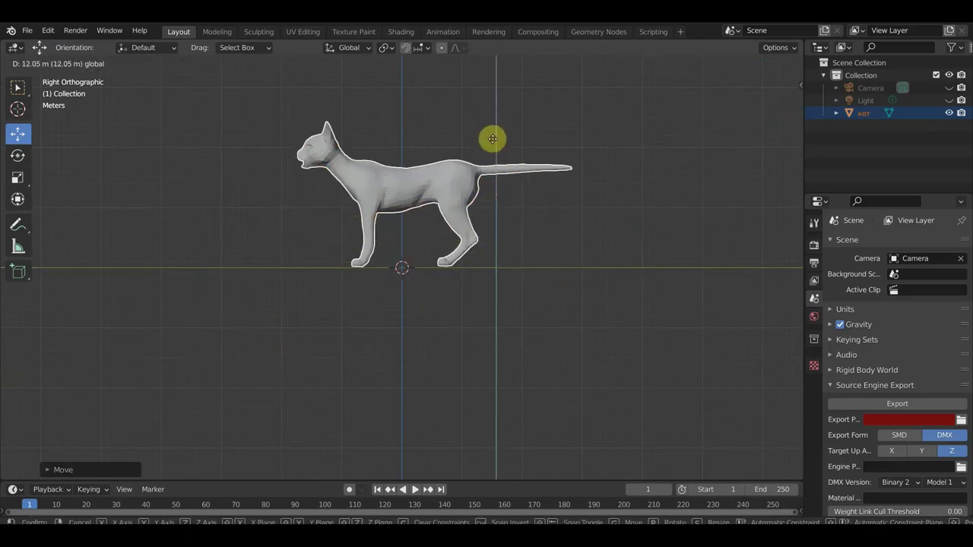
pyautogui.moveTo(492, 142); pyautogui.dragTo(492, 142)
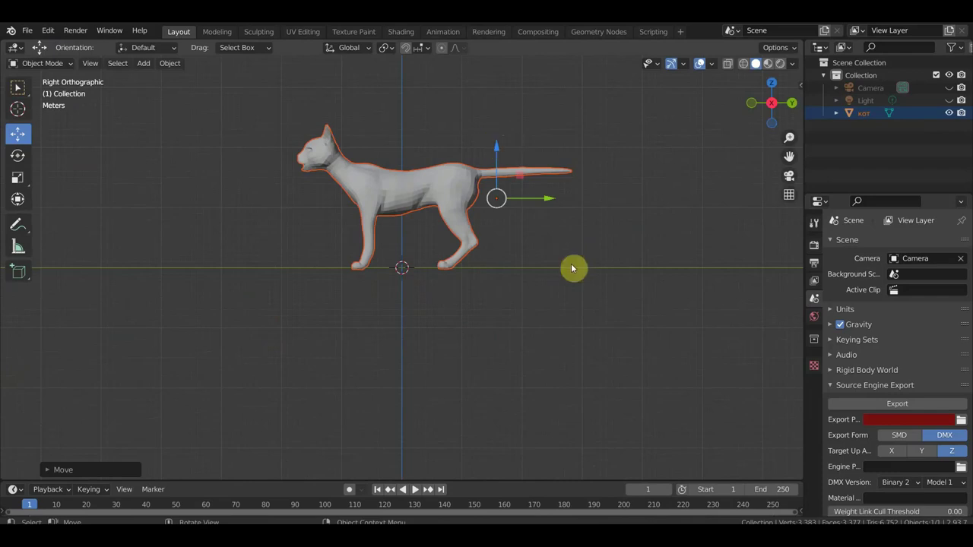
# Show the sidebar Item tab with the cat's location, rotation and dimensions
pyautogui.press('n')
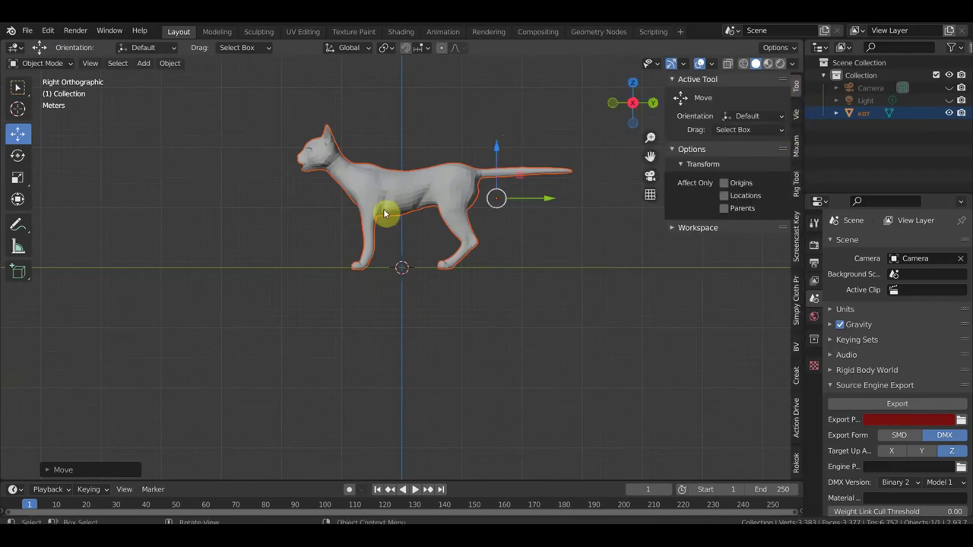
pyautogui.click(405, 199)
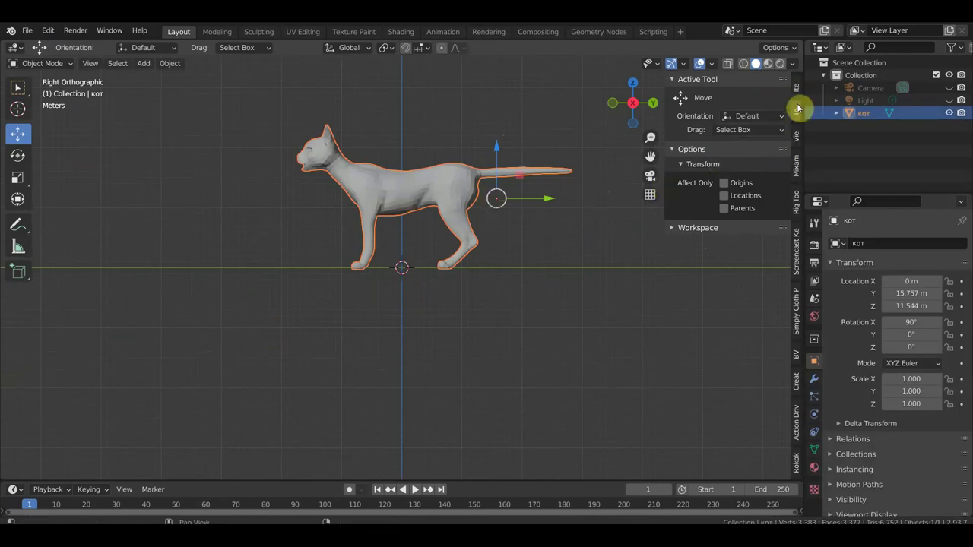
pyautogui.click(797, 90)
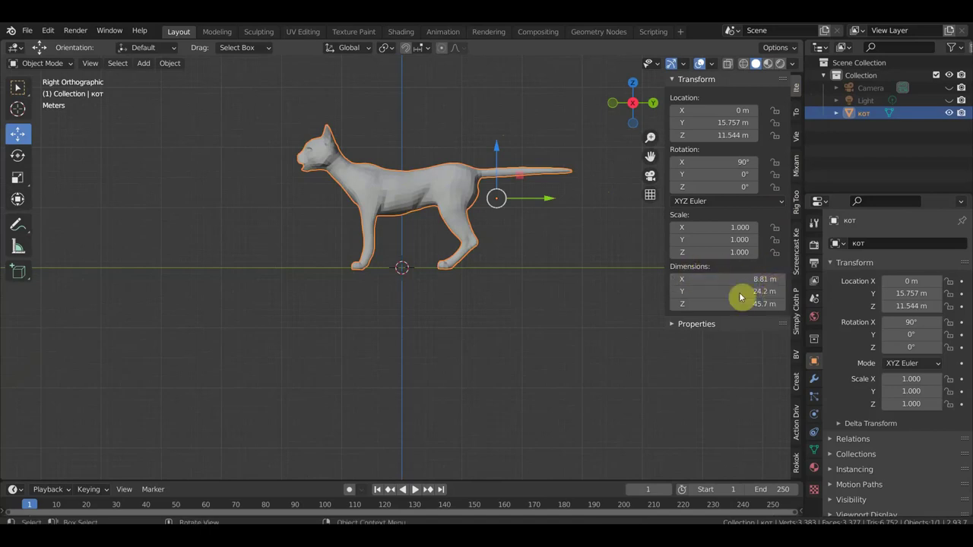
pyautogui.click(169, 63)
pyautogui.moveTo(190, 90)
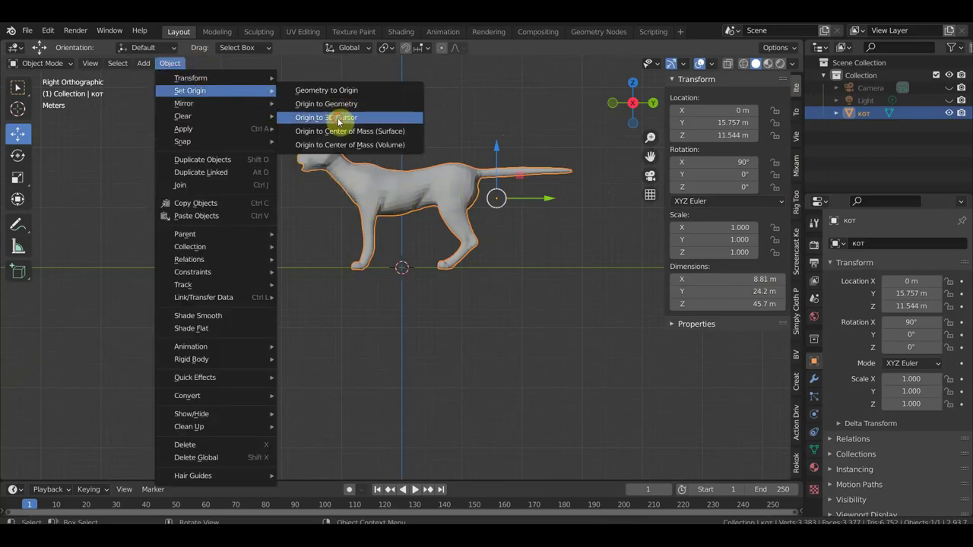
# Set the cat's origin to the 3D cursor, clear its location to 0, 0, 0, and unhide the camera
pyautogui.click(338, 118)
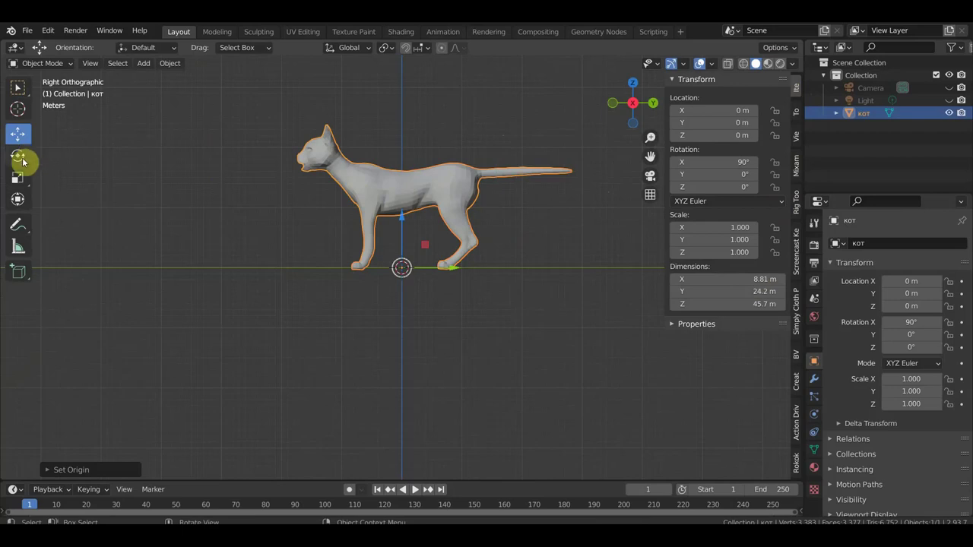
pyautogui.click(19, 199)
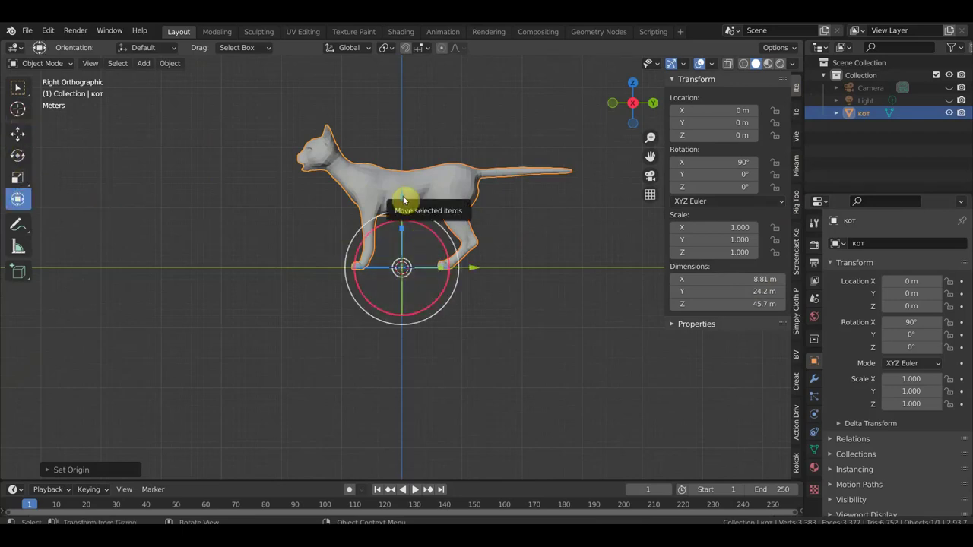
pyautogui.moveTo(403, 199); pyautogui.dragTo(401, 182)
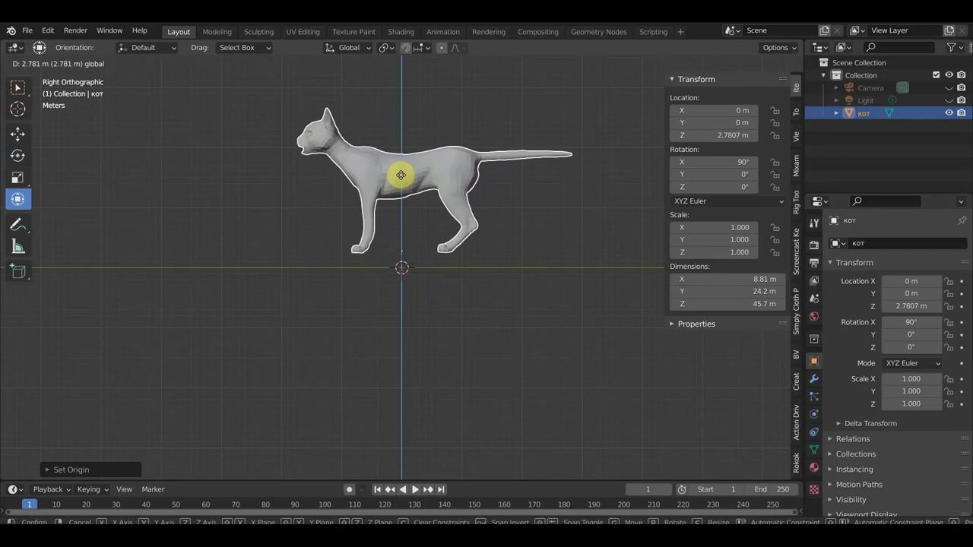
pyautogui.moveTo(401, 182); pyautogui.dragTo(403, 194)
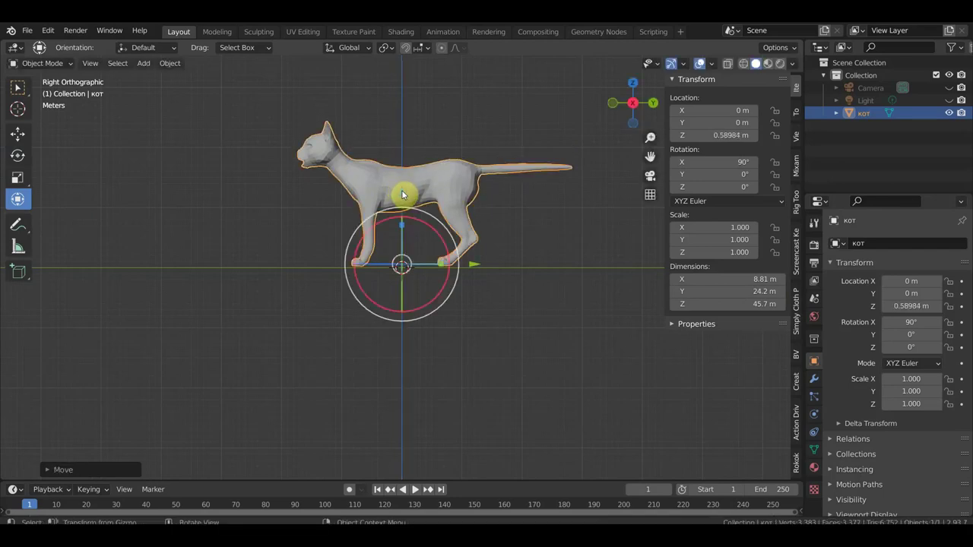
pyautogui.hotkey('alt', 'g')
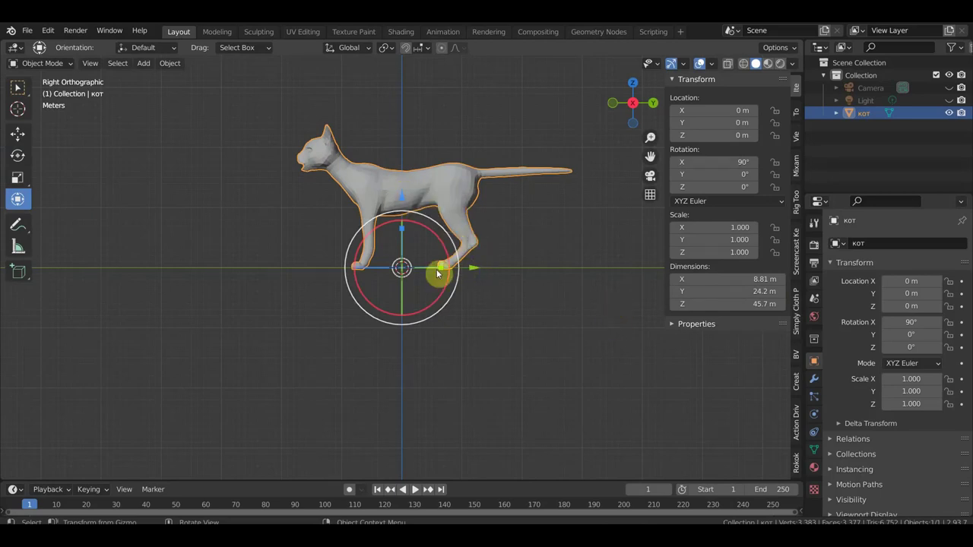
pyautogui.click(948, 88)
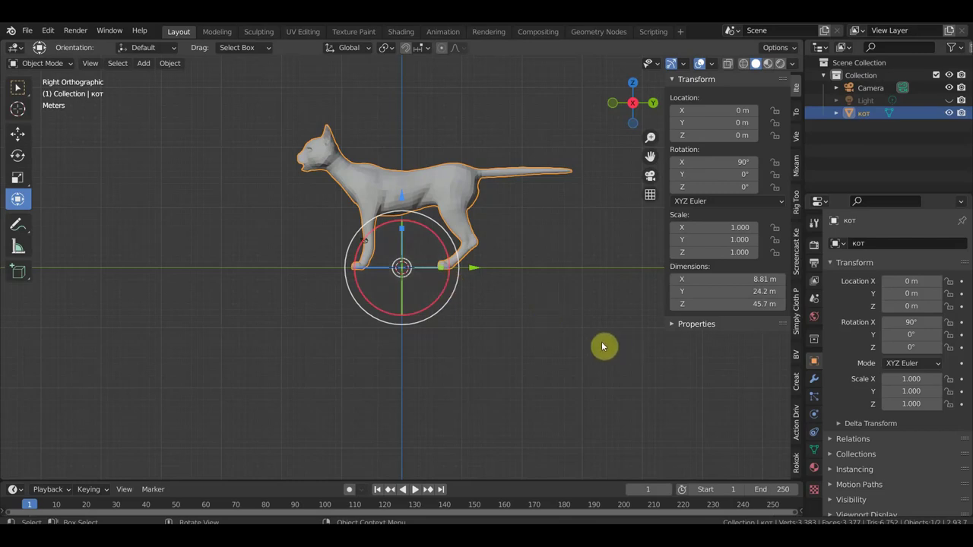
# Scale the cat down uniformly to 0.046
pyautogui.press('s')
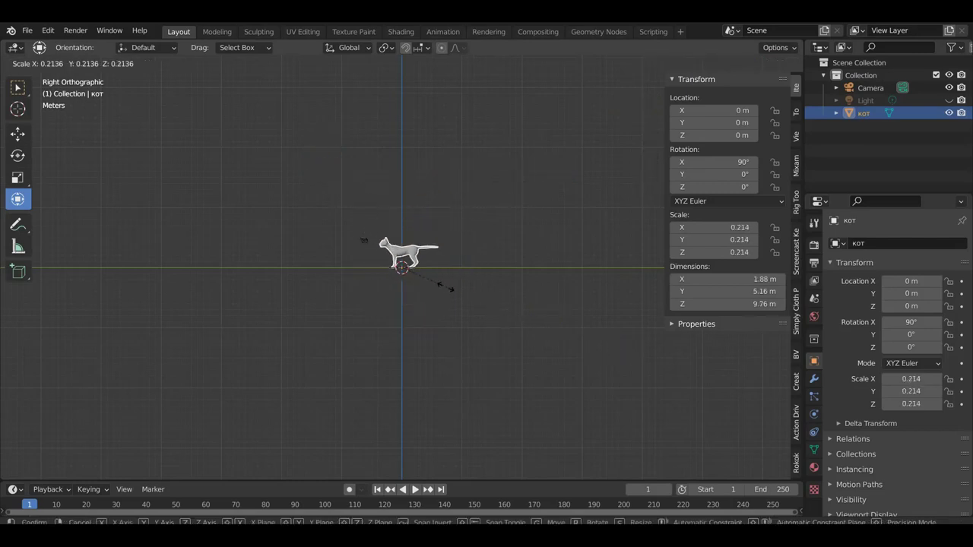
pyautogui.click(409, 272)
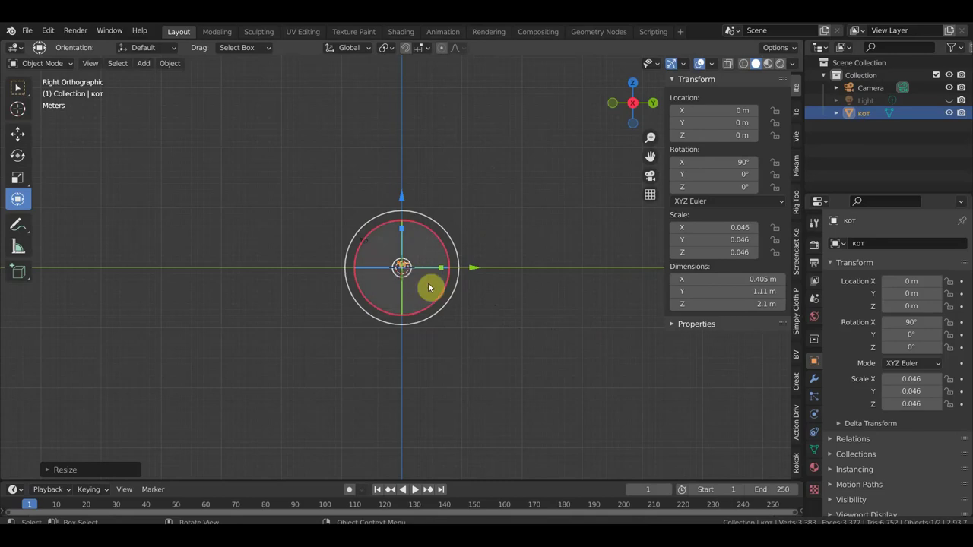
pyautogui.scroll(5, 608, 316)
pyautogui.scroll(1, 583, 320)
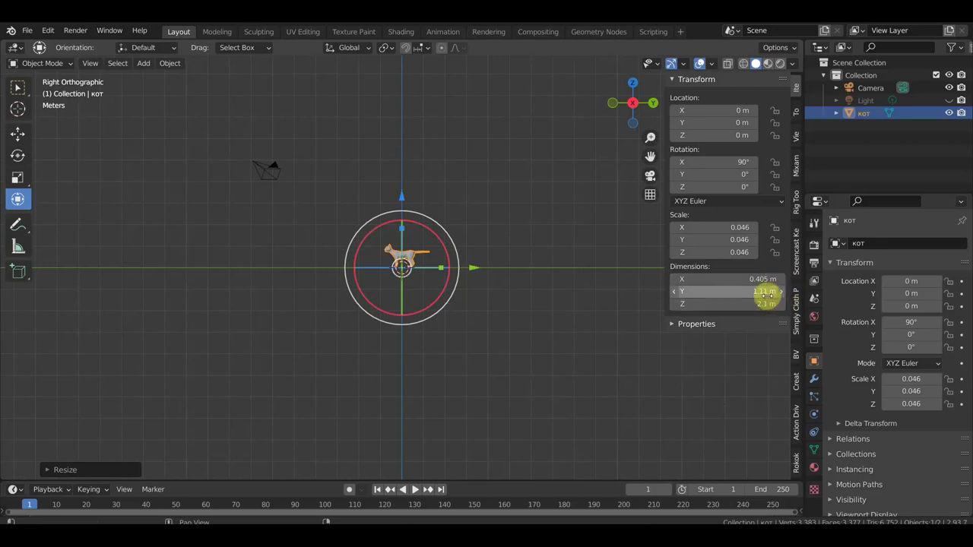
# Shrink the cat further to scale 0.028, about 1.3 m long, and orbit to check it
pyautogui.press('s')
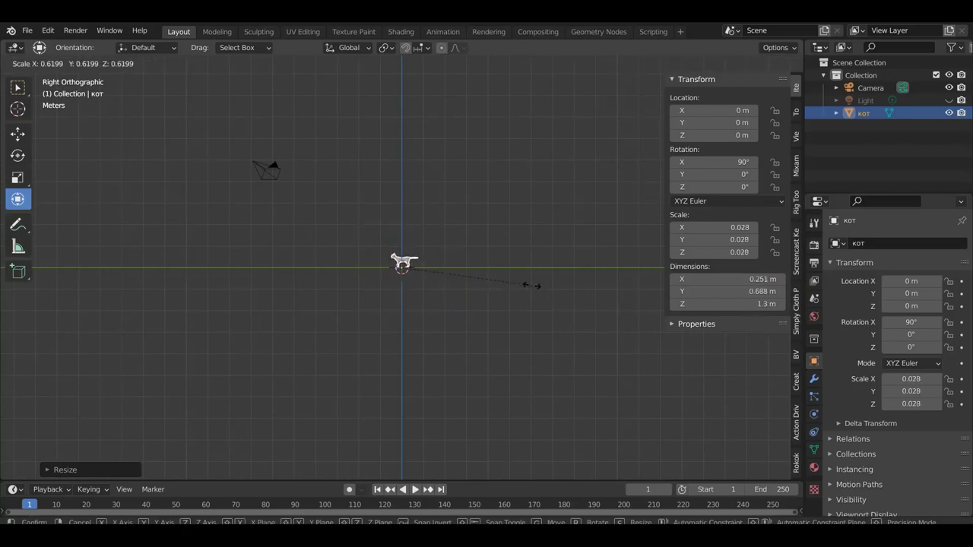
pyautogui.click(531, 285)
pyautogui.scroll(3, 488, 300)
pyautogui.scroll(2, 489, 301)
pyautogui.scroll(5, 488, 301)
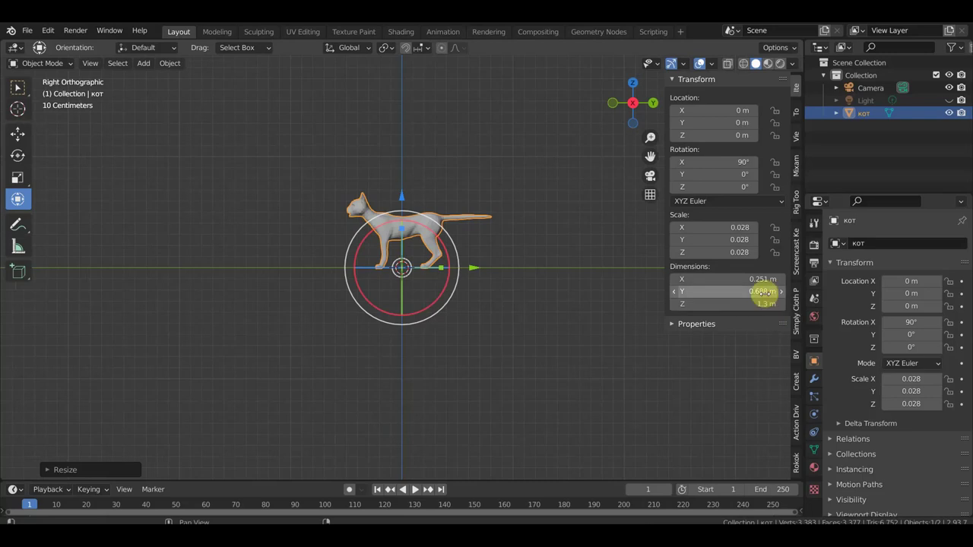
pyautogui.scroll(-5, 552, 306)
pyautogui.scroll(-1, 551, 305)
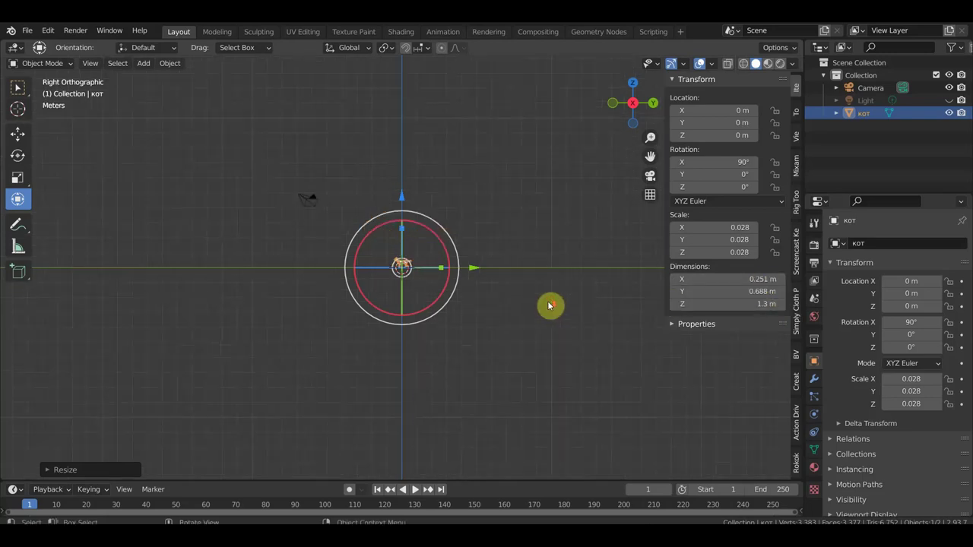
pyautogui.scroll(2, 532, 313)
pyautogui.scroll(2, 527, 315)
pyautogui.scroll(2, 526, 314)
pyautogui.moveTo(527, 314); pyautogui.dragTo(648, 320, button='middle')
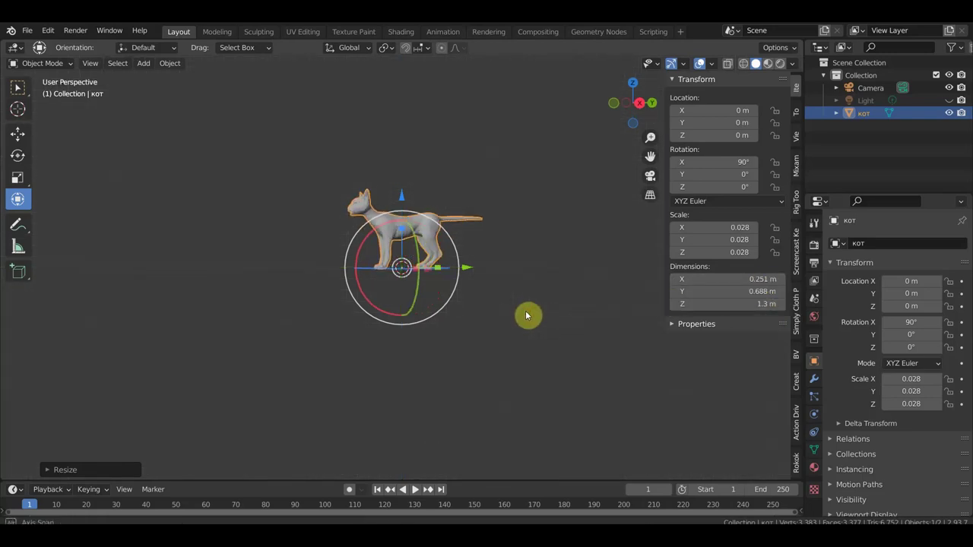
# Hide the sidebar and switch to Material Preview to show the Bengal fur texture
pyautogui.press('KP_1')
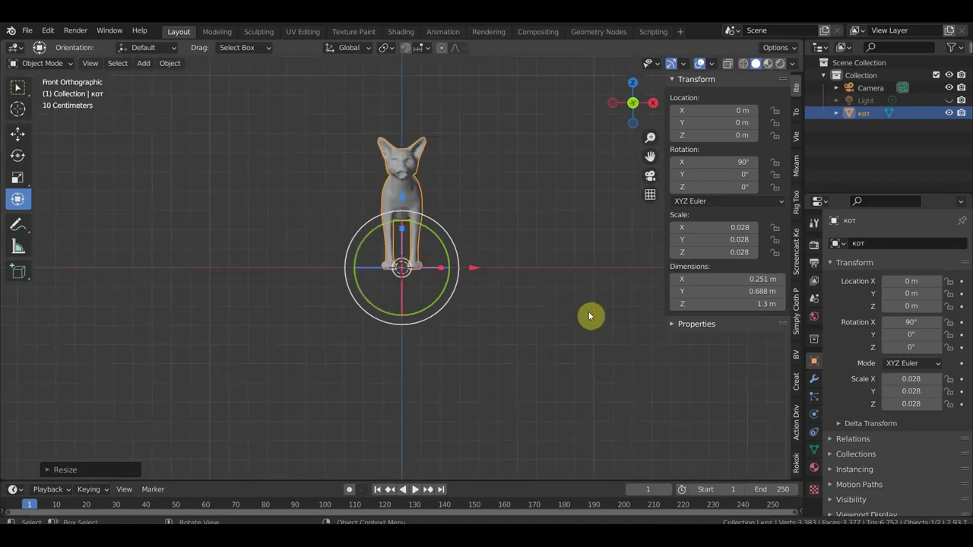
pyautogui.press('n')
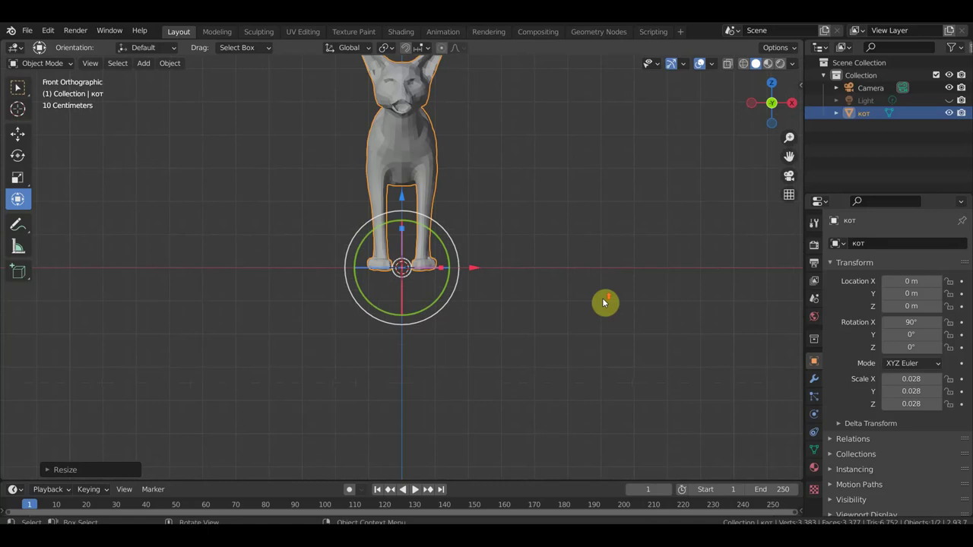
pyautogui.click(768, 64)
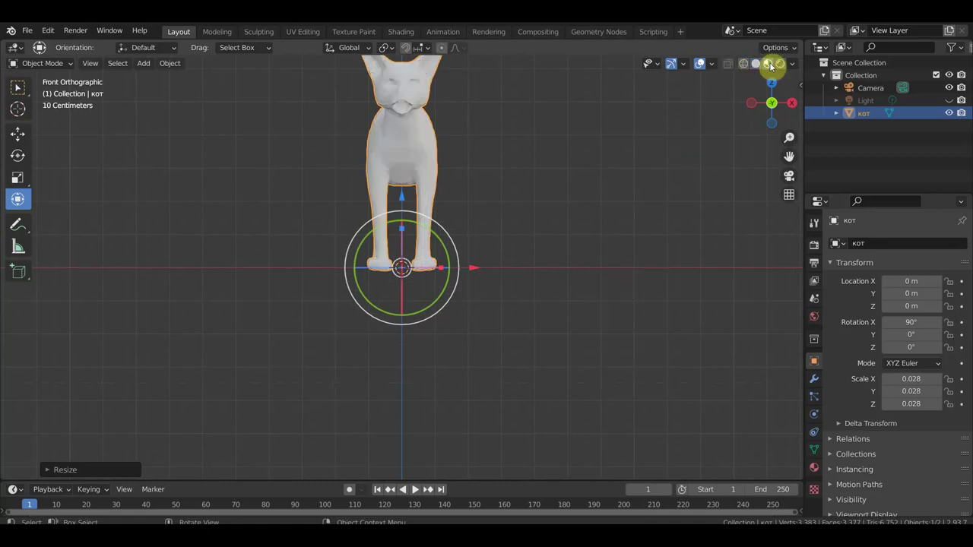
pyautogui.press('KP_7')
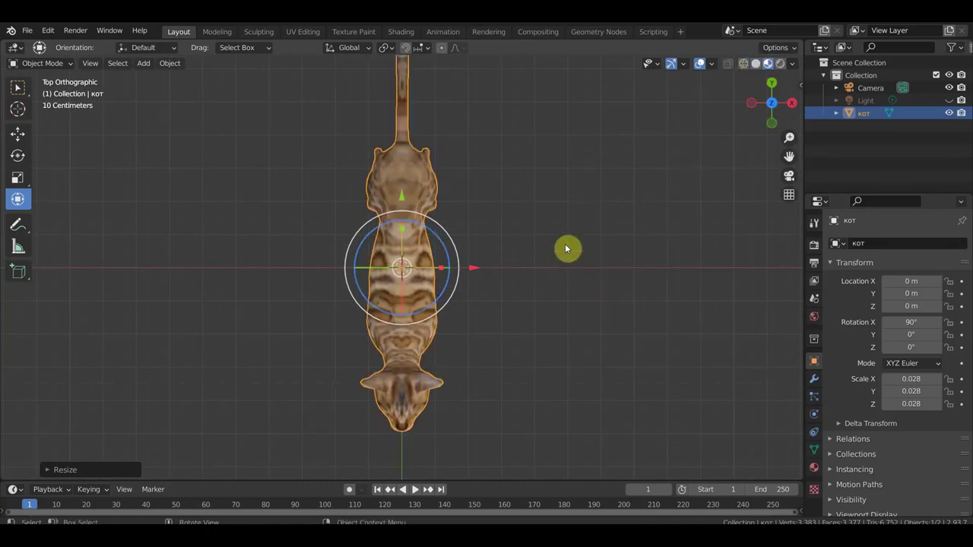
pyautogui.press('KP_3')
pyautogui.scroll(2, 570, 247)
pyautogui.scroll(1, 571, 245)
pyautogui.scroll(1, 673, 289)
pyautogui.keyDown('shift'); pyautogui.moveTo(674, 289); pyautogui.dragTo(676, 373, button='middle'); pyautogui.keyUp('shift')
# Apply Shade Smooth to the cat and orbit to check its surface and head
pyautogui.rightClick(439, 231)
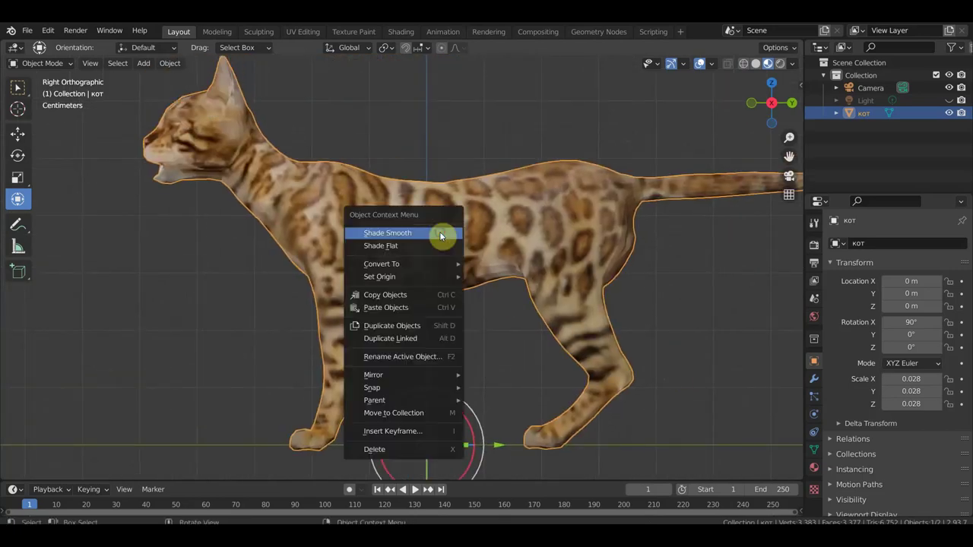
pyautogui.click(440, 231)
pyautogui.scroll(-2, 582, 300)
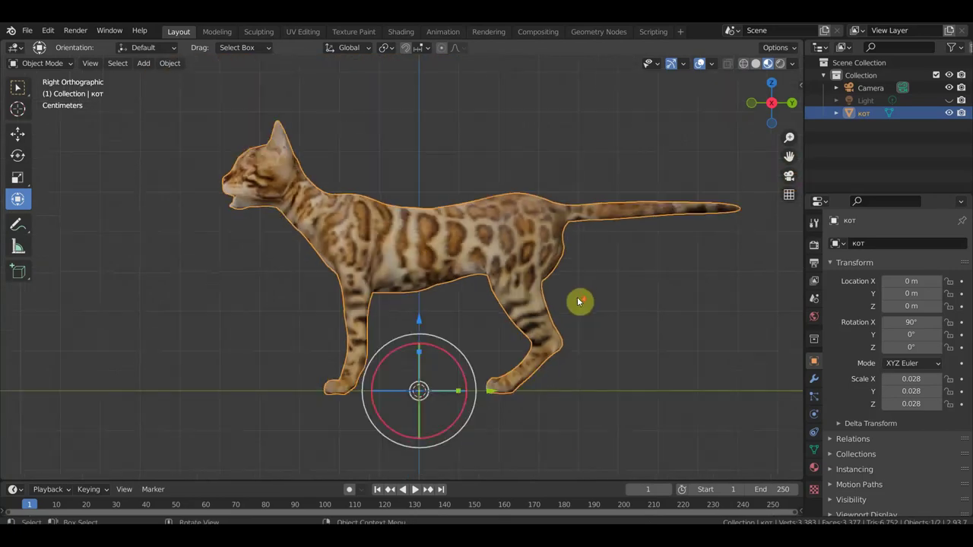
pyautogui.moveTo(574, 299)
pyautogui.mouseDown(button='middle')
pyautogui.moveTo(586, 298)
pyautogui.moveTo(487, 256)
pyautogui.mouseUp(button='middle')
pyautogui.click(18, 87)
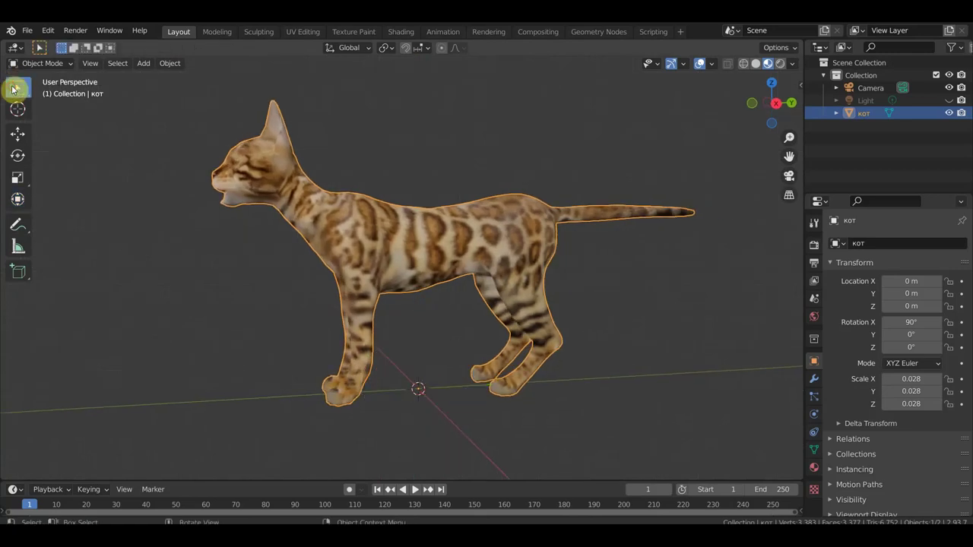
pyautogui.moveTo(309, 231)
pyautogui.mouseDown(button='middle')
pyautogui.moveTo(449, 253)
pyautogui.moveTo(445, 245)
pyautogui.mouseUp(button='middle')
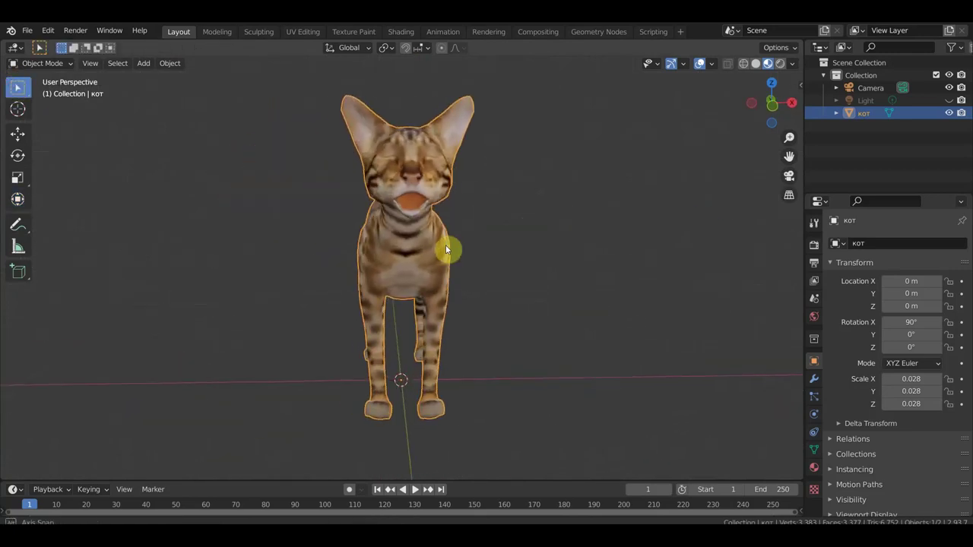
pyautogui.scroll(3, 523, 237)
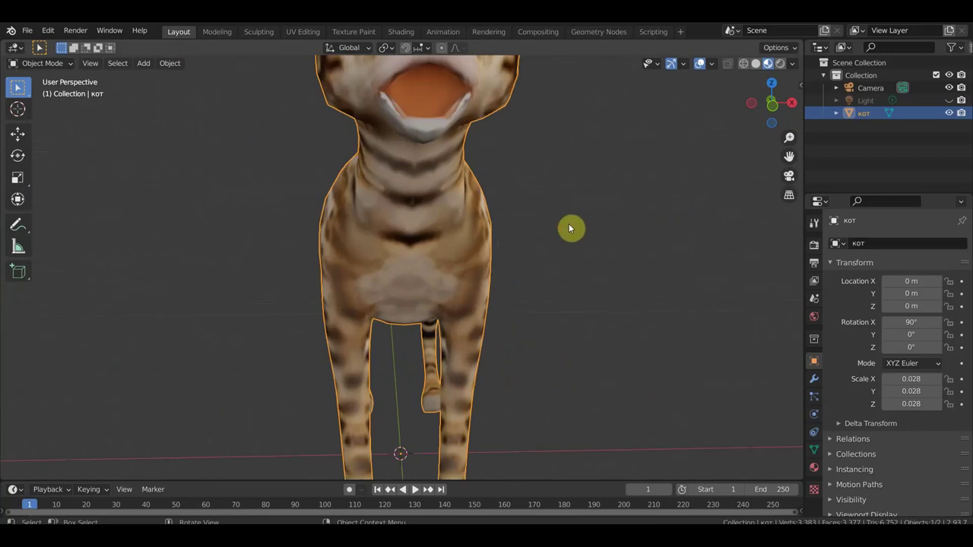
pyautogui.moveTo(586, 226); pyautogui.dragTo(556, 320, button='middle')
pyautogui.scroll(3, 513, 287)
pyautogui.moveTo(513, 287)
pyautogui.mouseDown(button='middle')
pyautogui.moveTo(426, 276)
pyautogui.moveTo(501, 277)
pyautogui.mouseUp(button='middle')
# Inspect the smooth textured cat from three-quarter and front views, then unhide the Light
pyautogui.scroll(-3, 495, 289)
pyautogui.scroll(-2, 461, 284)
pyautogui.scroll(2, 502, 276)
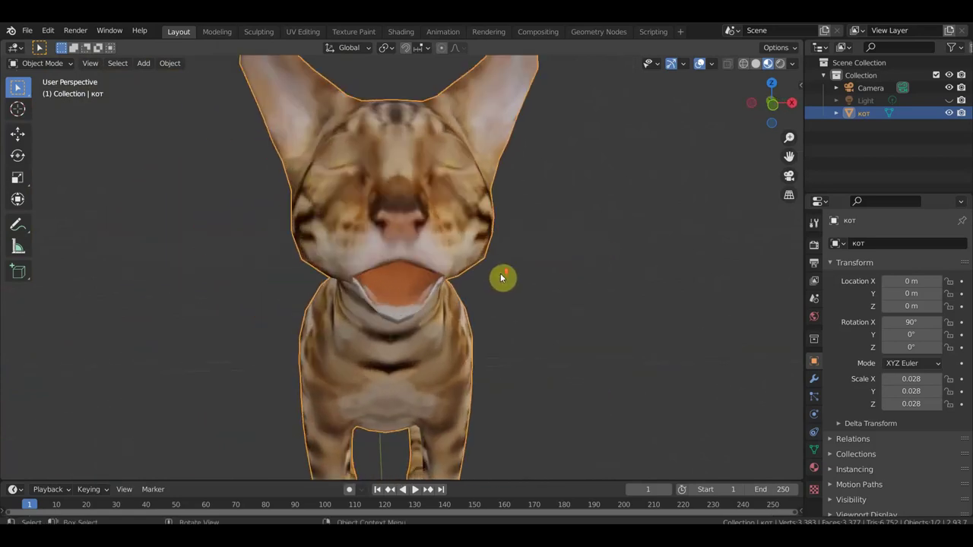
pyautogui.scroll(2, 531, 264)
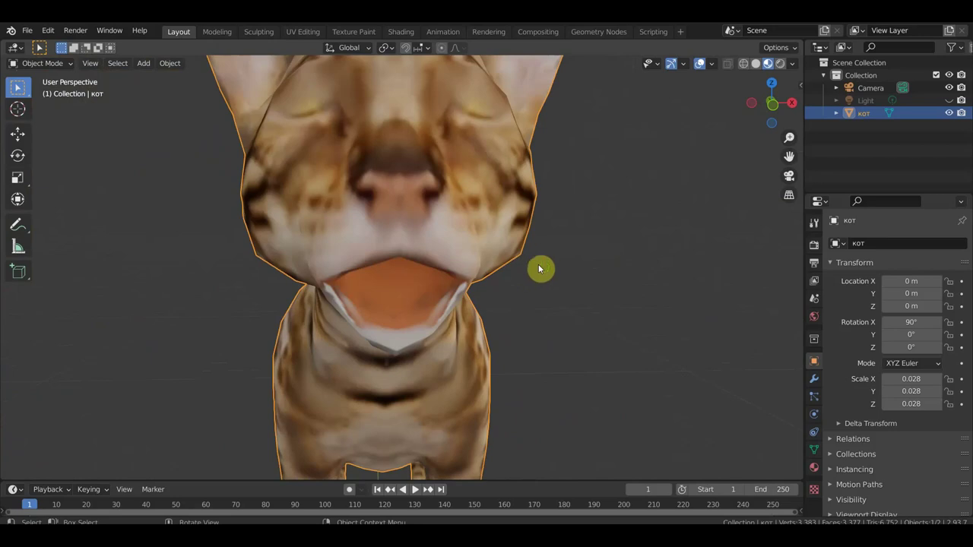
pyautogui.moveTo(539, 268); pyautogui.dragTo(552, 265, button='middle')
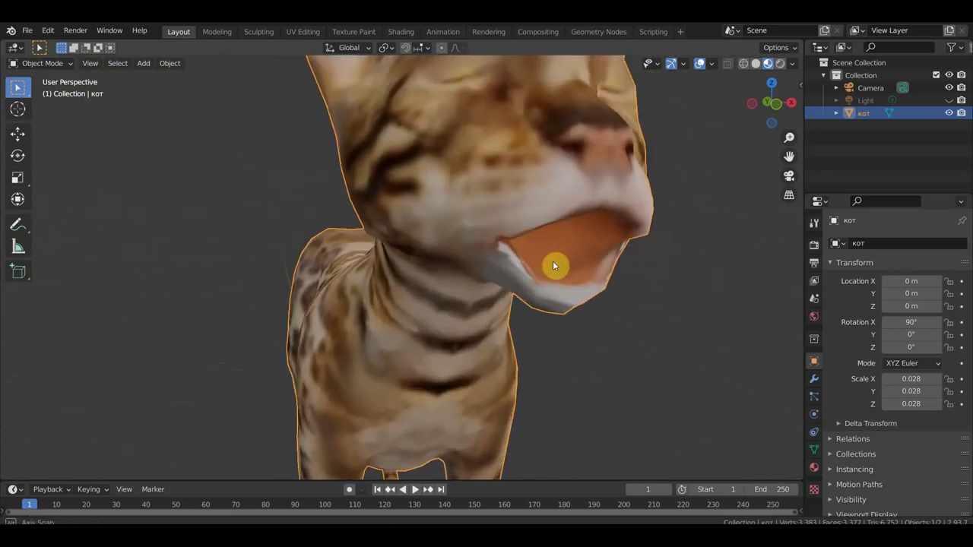
pyautogui.scroll(-5, 555, 265)
pyautogui.moveTo(566, 278)
pyautogui.mouseDown(button='middle')
pyautogui.moveTo(507, 307)
pyautogui.moveTo(493, 302)
pyautogui.moveTo(567, 339)
pyautogui.moveTo(585, 287)
pyautogui.mouseUp(button='middle')
pyautogui.scroll(-1, 566, 281)
pyautogui.scroll(-1, 567, 278)
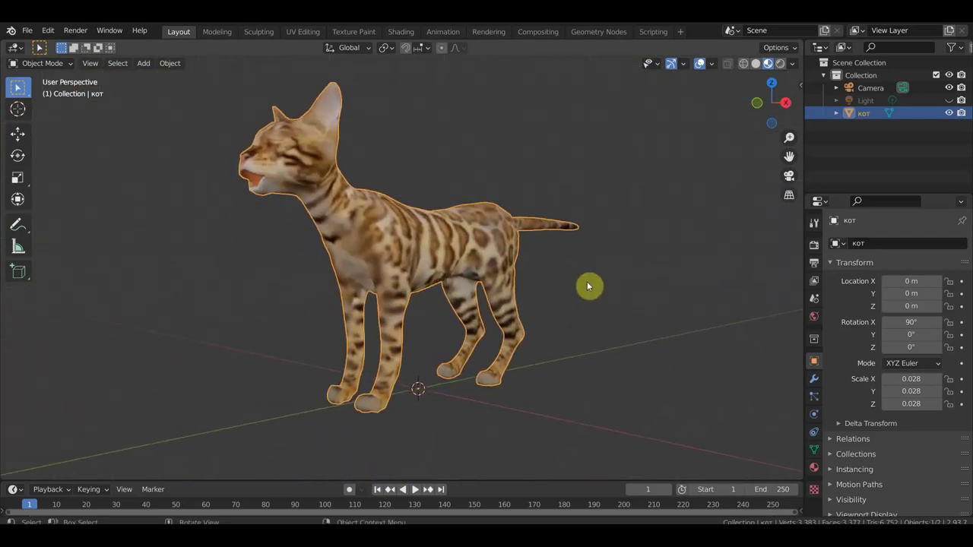
pyautogui.scroll(2, 592, 294)
pyautogui.scroll(-2, 592, 294)
pyautogui.moveTo(590, 293)
pyautogui.mouseDown(button='middle')
pyautogui.moveTo(625, 308)
pyautogui.moveTo(616, 307)
pyautogui.mouseUp(button='middle')
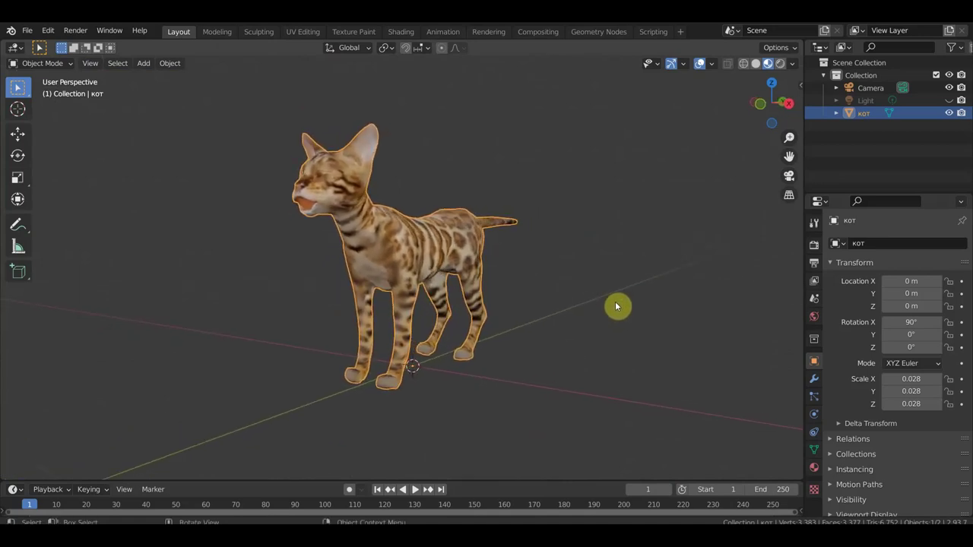
pyautogui.click(948, 100)
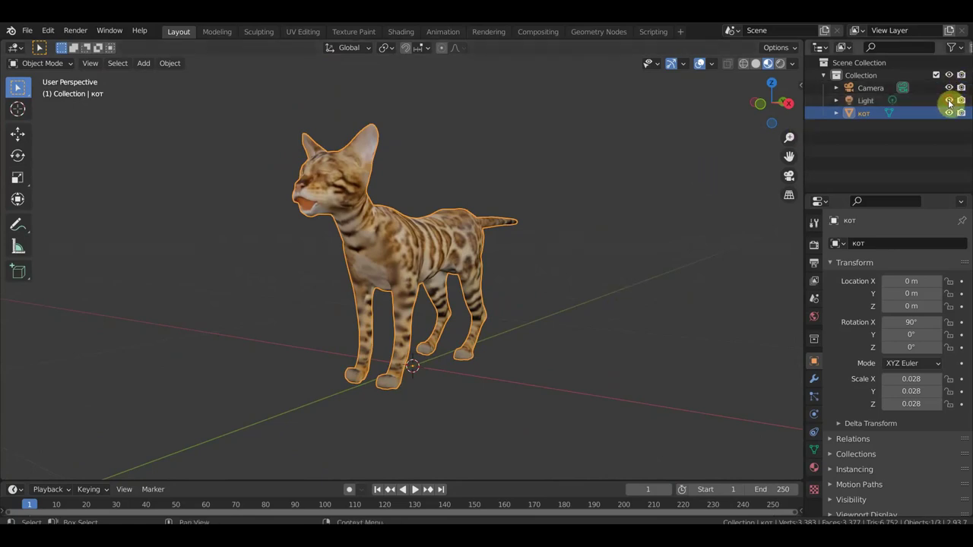
# Make the Light a Sun lamp with strength 7 and preview it in Rendered shading
pyautogui.click(813, 379)
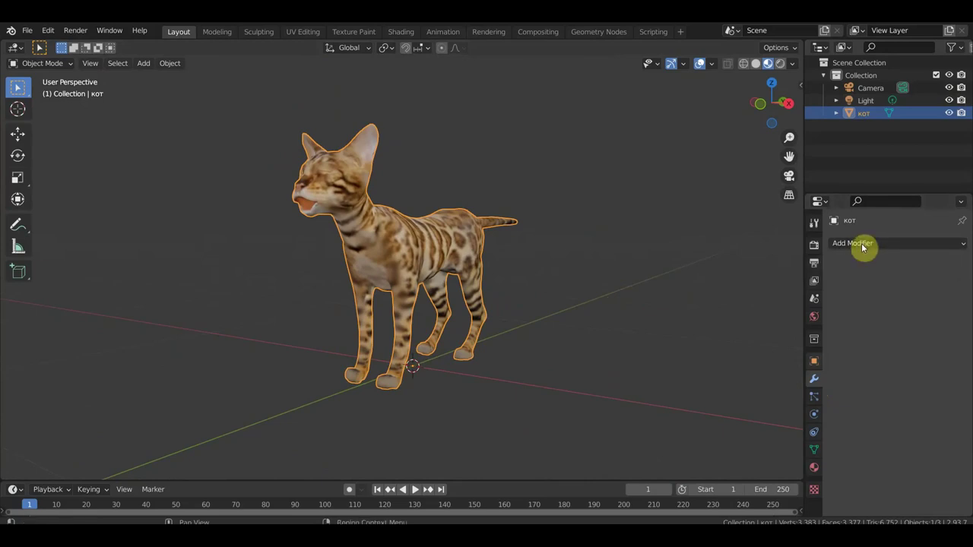
pyautogui.click(866, 101)
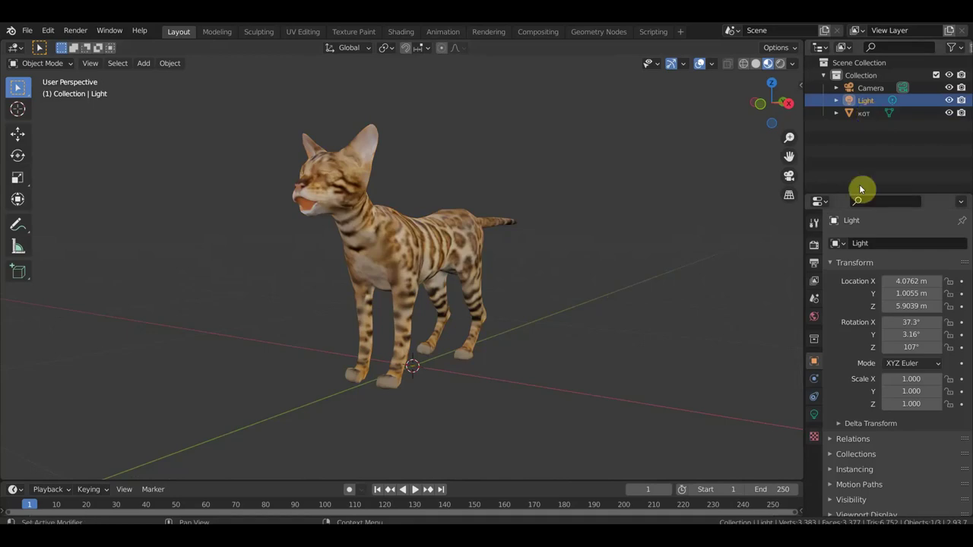
pyautogui.click(813, 415)
pyautogui.click(879, 296)
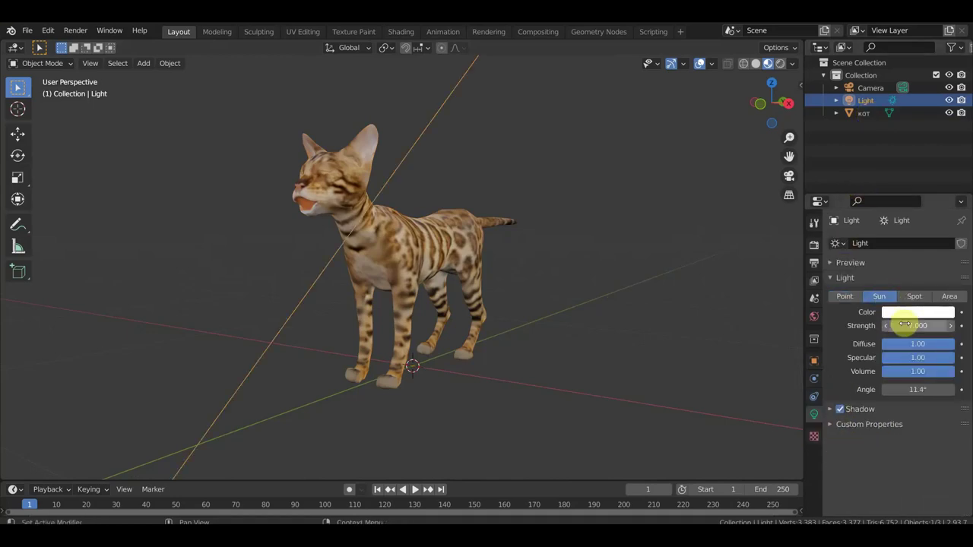
pyautogui.click(779, 65)
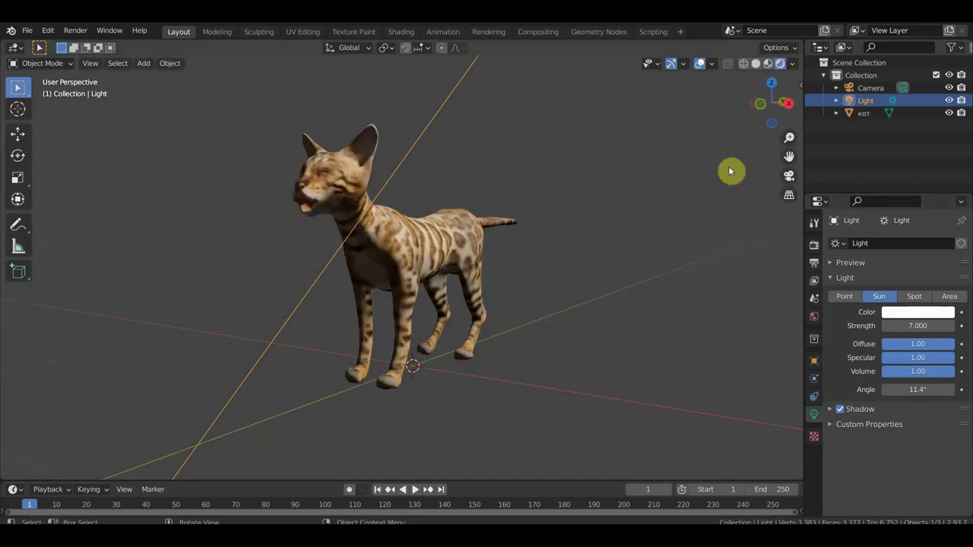
# Raise the sun lamp and tilt its light direction toward the cat
pyautogui.scroll(-4, 638, 287)
pyautogui.moveTo(643, 284)
pyautogui.mouseDown(button='middle')
pyautogui.moveTo(614, 304)
pyautogui.moveTo(554, 311)
pyautogui.mouseUp(button='middle')
pyautogui.scroll(-3, 503, 240)
pyautogui.moveTo(504, 241); pyautogui.dragTo(478, 178, button='middle')
pyautogui.moveTo(430, 188); pyautogui.dragTo(506, 180)
pyautogui.moveTo(506, 180)
pyautogui.mouseDown(button='middle')
pyautogui.moveTo(575, 198)
pyautogui.moveTo(479, 285)
pyautogui.mouseUp(button='middle')
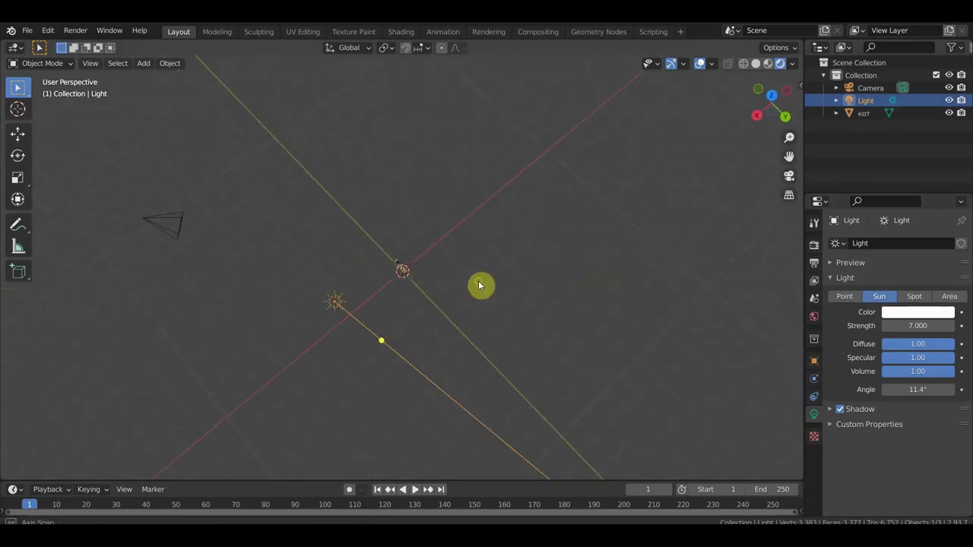
pyautogui.moveTo(352, 307)
pyautogui.mouseDown()
pyautogui.moveTo(406, 235)
pyautogui.moveTo(400, 228)
pyautogui.mouseUp()
pyautogui.moveTo(418, 266); pyautogui.dragTo(416, 282)
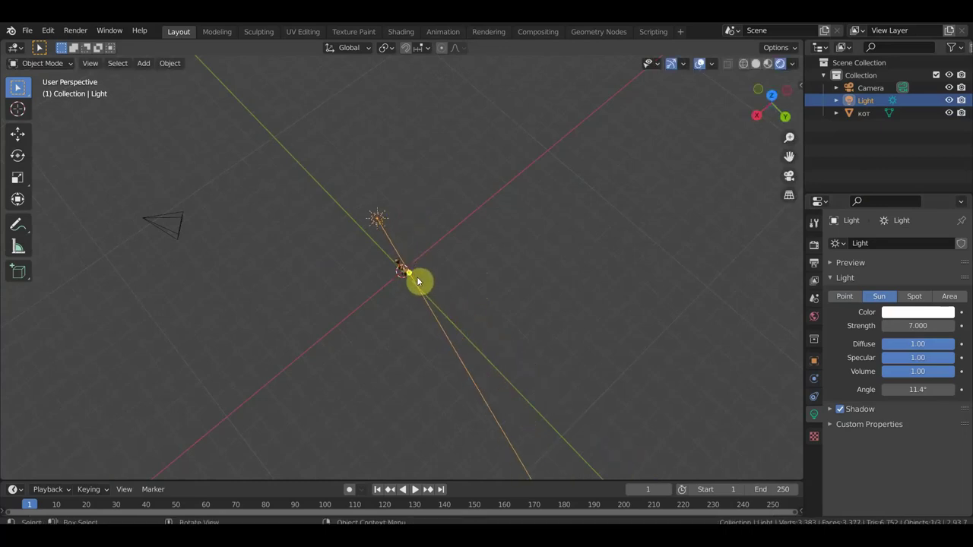
# Look through the scene camera and start walk navigation to fly it toward the cat
pyautogui.press('KP_3')
pyautogui.scroll(2, 448, 281)
pyautogui.scroll(2, 491, 266)
pyautogui.scroll(-2, 509, 239)
pyautogui.moveTo(513, 226)
pyautogui.mouseDown(button='middle')
pyautogui.moveTo(461, 306)
pyautogui.moveTo(399, 185)
pyautogui.moveTo(462, 156)
pyautogui.mouseUp(button='middle')
pyautogui.press('KP_0')
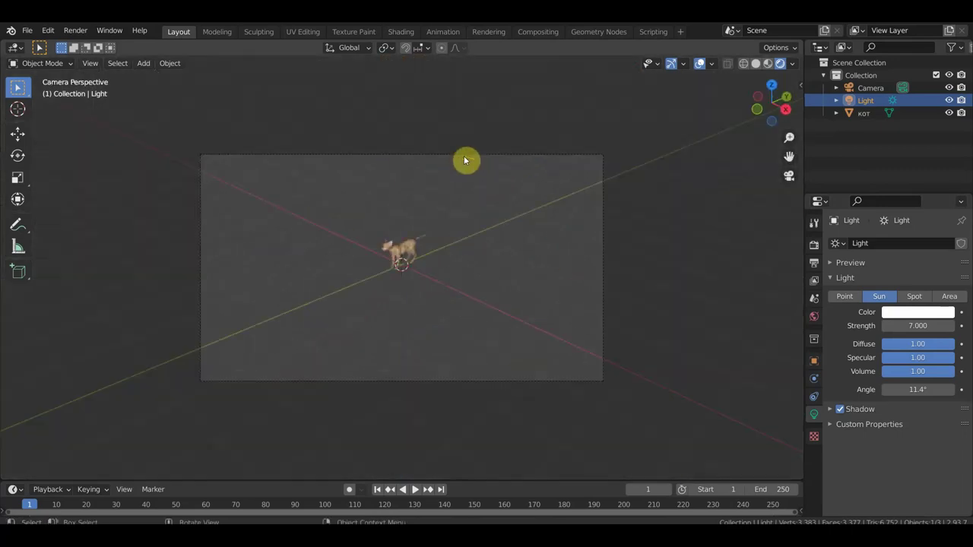
pyautogui.scroll(2, 466, 243)
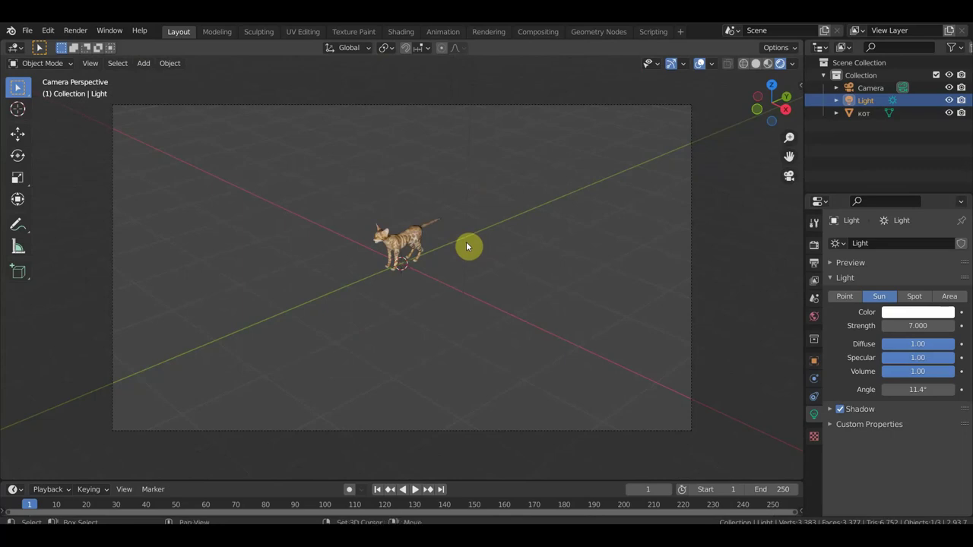
pyautogui.hotkey('shift', '`')
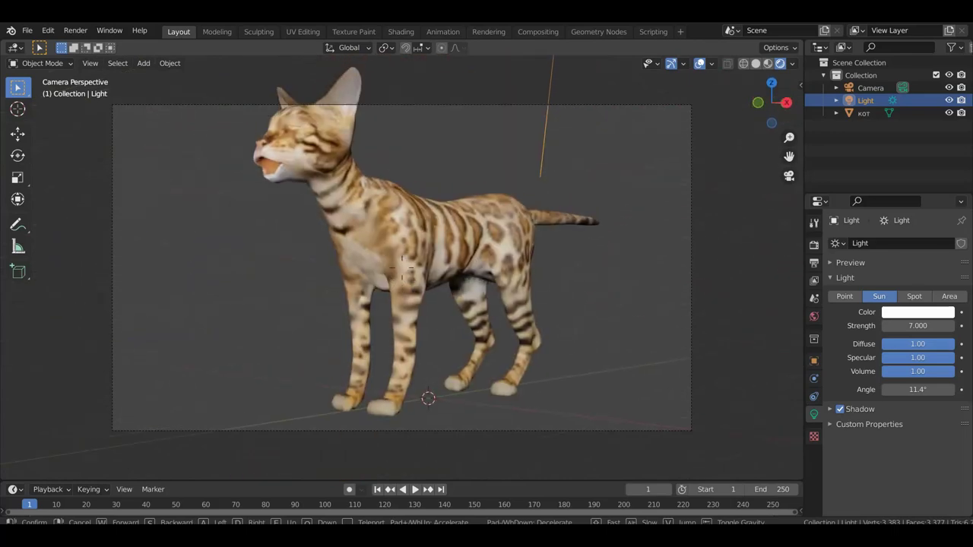
# Walk the camera back to fit the whole cat, lower sun Strength to 3.23, and switch to Wireframe
pyautogui.press('s')
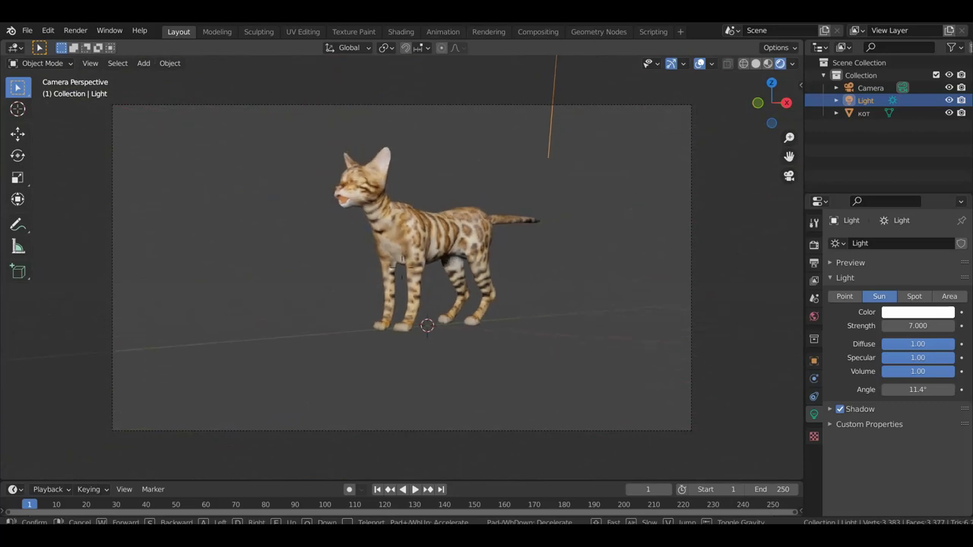
pyautogui.click(401, 271)
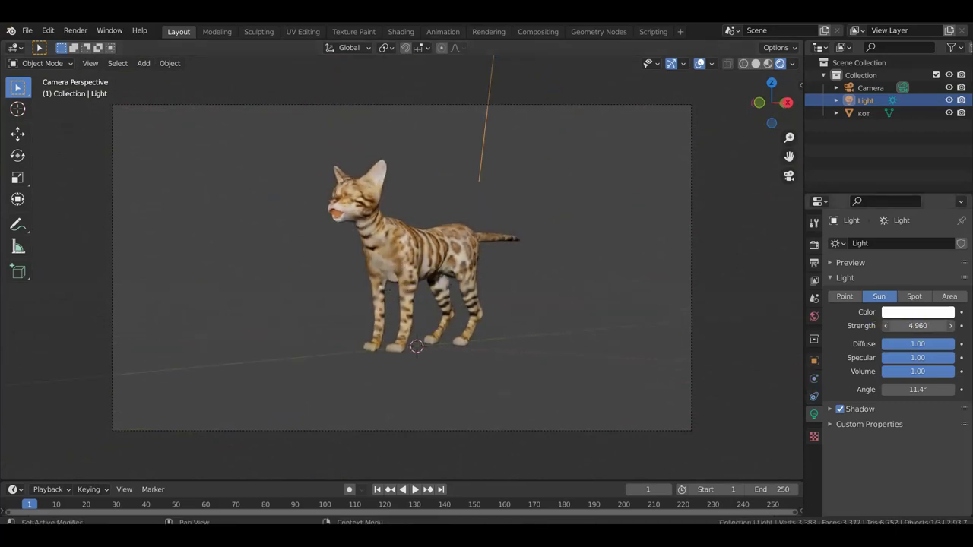
pyautogui.moveTo(917, 325); pyautogui.dragTo(900, 325)
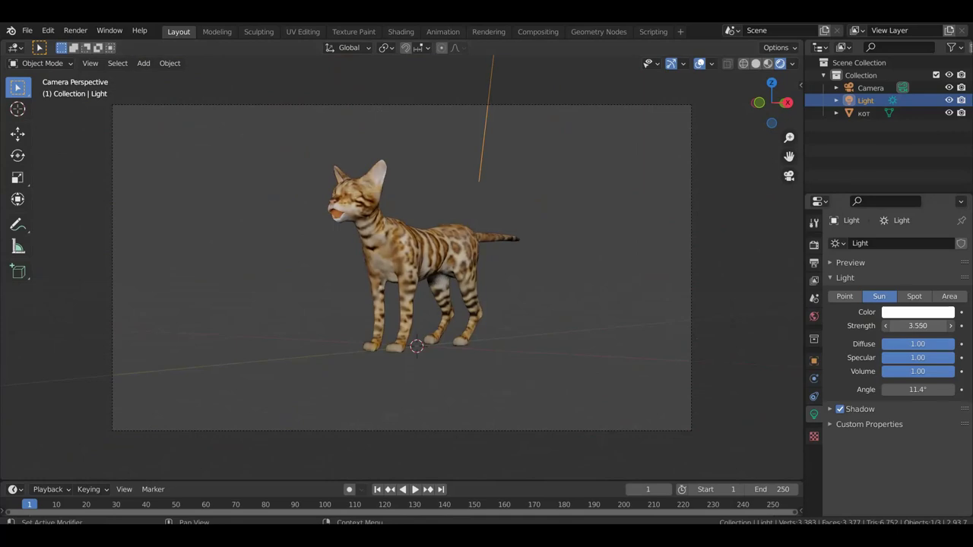
pyautogui.moveTo(917, 326); pyautogui.dragTo(908, 325)
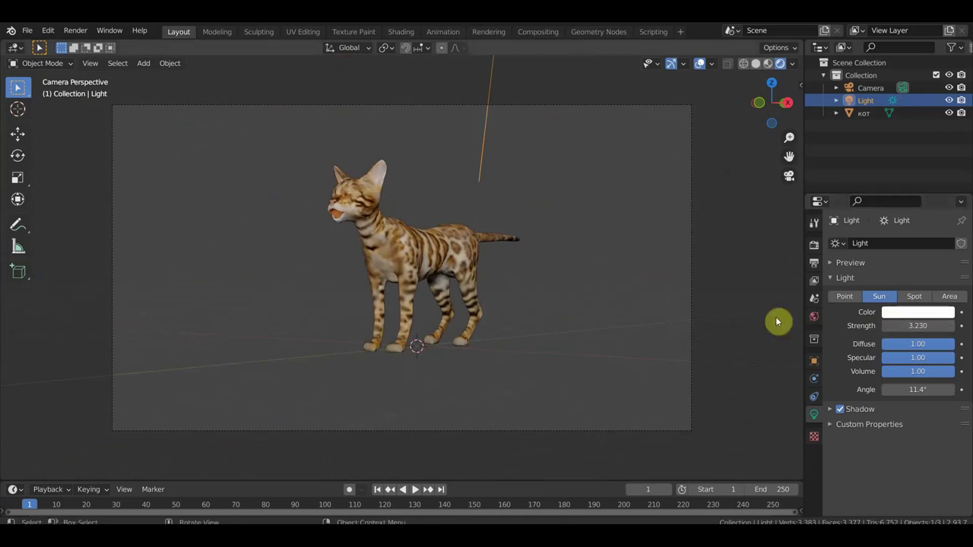
pyautogui.scroll(2, 731, 317)
pyautogui.scroll(2, 730, 317)
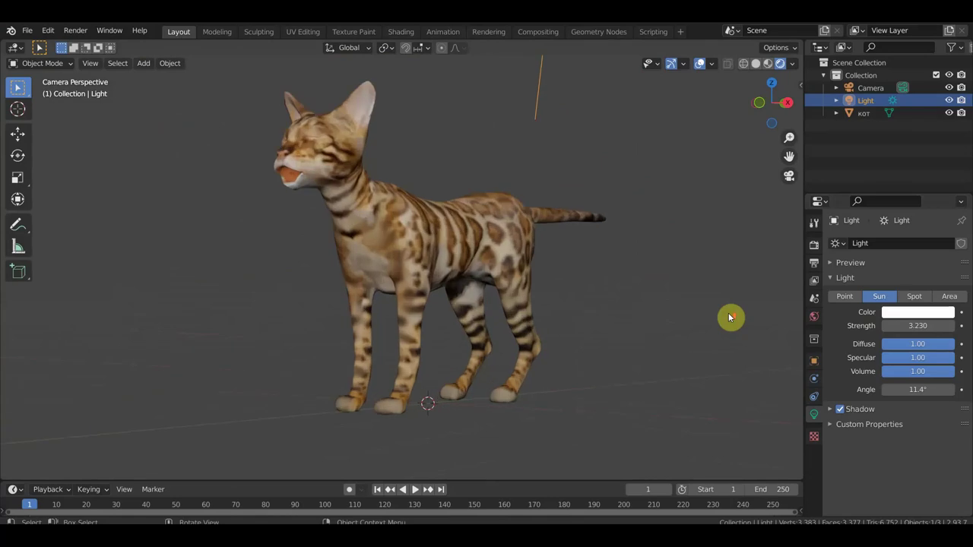
pyautogui.scroll(2, 730, 318)
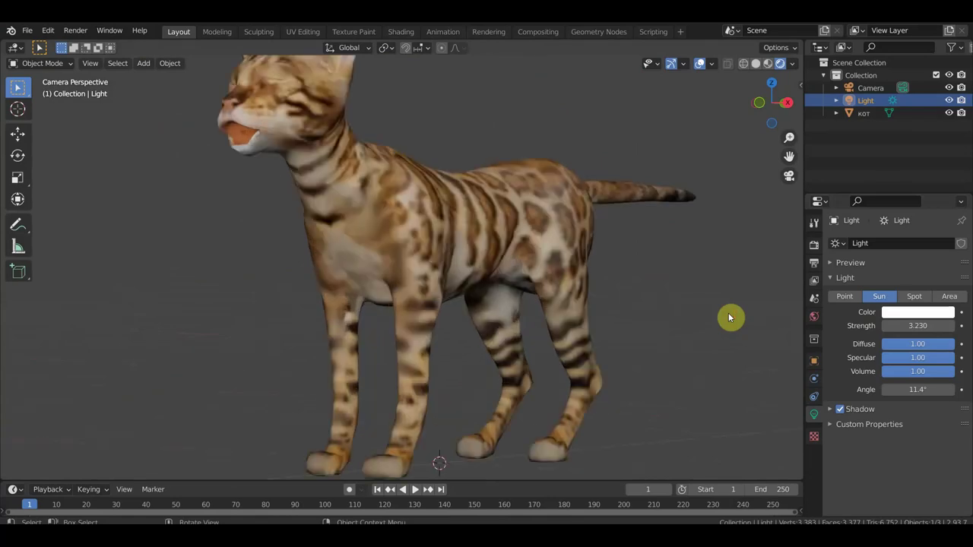
pyautogui.scroll(-1, 730, 317)
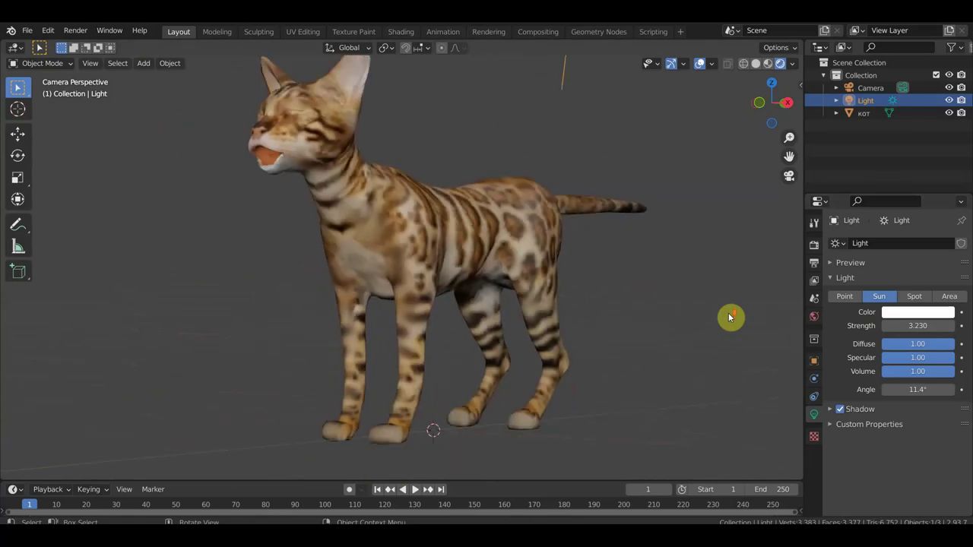
pyautogui.click(743, 64)
# Orbit the wireframe cat, briefly checking its underside in Solid shading
pyautogui.moveTo(664, 233)
pyautogui.mouseDown(button='middle')
pyautogui.moveTo(682, 246)
pyautogui.moveTo(738, 250)
pyautogui.moveTo(705, 252)
pyautogui.moveTo(653, 228)
pyautogui.moveTo(654, 325)
pyautogui.mouseUp(button='middle')
pyautogui.scroll(5, 646, 325)
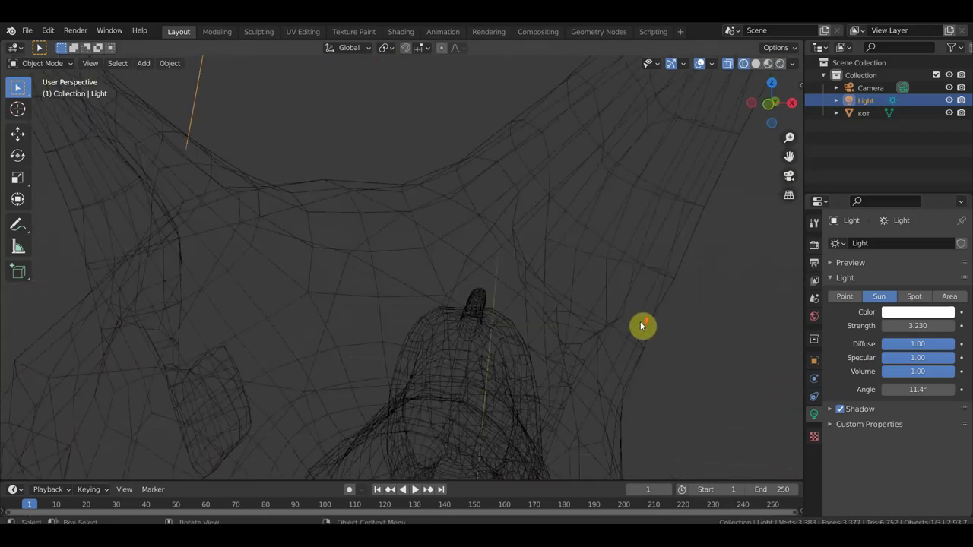
pyautogui.scroll(2, 635, 314)
pyautogui.scroll(-2, 634, 310)
pyautogui.scroll(-2, 635, 312)
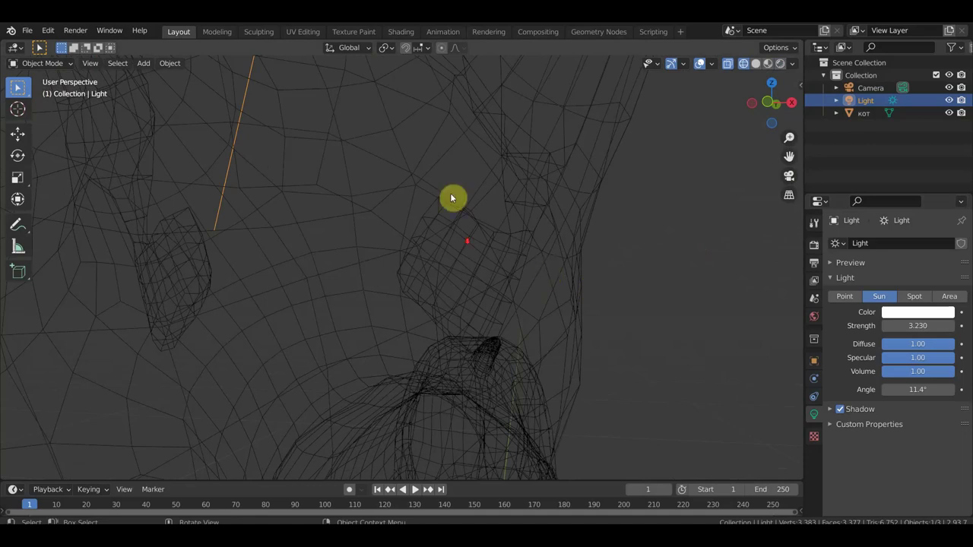
pyautogui.scroll(-4, 460, 220)
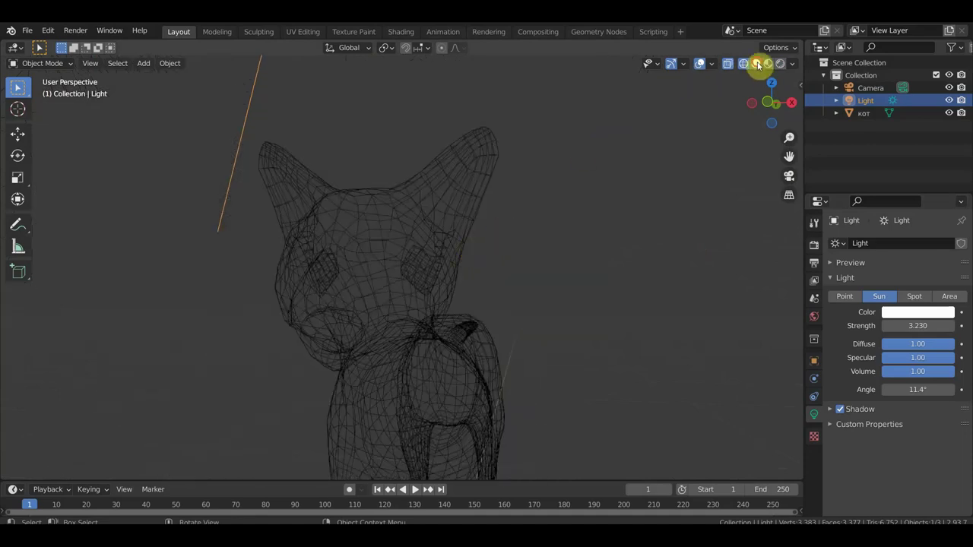
pyautogui.click(755, 63)
pyautogui.moveTo(721, 132)
pyautogui.mouseDown(button='middle')
pyautogui.moveTo(580, 314)
pyautogui.moveTo(300, 469)
pyautogui.mouseUp(button='middle')
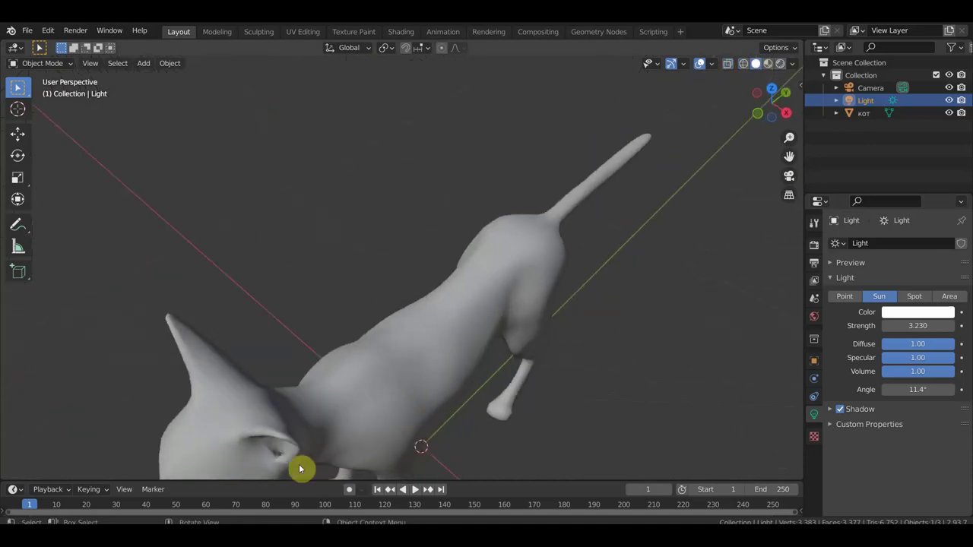
pyautogui.click(743, 63)
# Inspect the head and body topology from front, side and below, then select the cat
pyautogui.moveTo(573, 276)
pyautogui.mouseDown(button='middle')
pyautogui.moveTo(620, 208)
pyautogui.moveTo(471, 291)
pyautogui.mouseUp(button='middle')
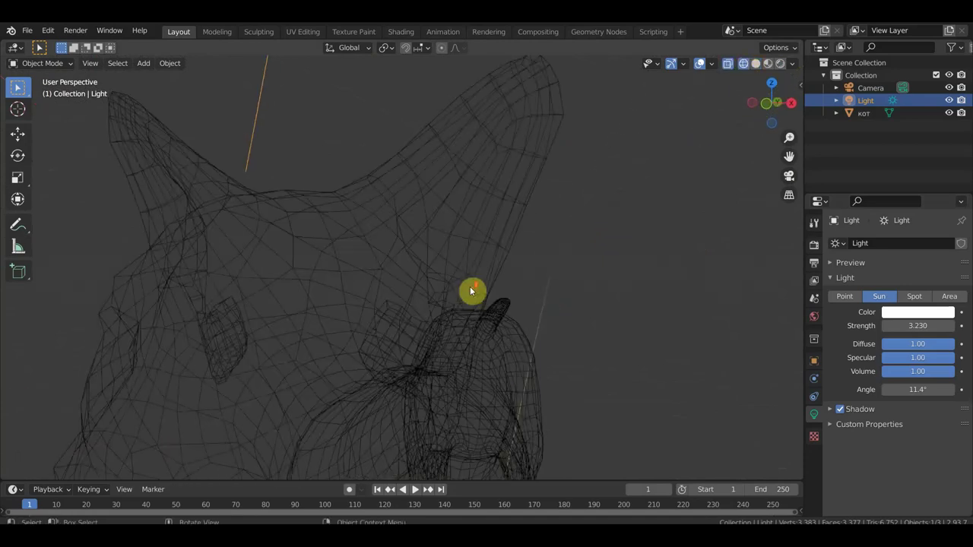
pyautogui.moveTo(402, 329)
pyautogui.mouseDown(button='middle')
pyautogui.moveTo(412, 347)
pyautogui.moveTo(432, 348)
pyautogui.moveTo(434, 331)
pyautogui.mouseUp(button='middle')
pyautogui.scroll(-1, 432, 330)
pyautogui.scroll(-3, 433, 335)
pyautogui.scroll(-2, 448, 340)
pyautogui.moveTo(458, 342); pyautogui.dragTo(585, 352, button='middle')
pyautogui.scroll(2, 438, 352)
pyautogui.moveTo(437, 352)
pyautogui.keyDown('shift'); pyautogui.mouseDown(button='middle')
pyautogui.moveTo(549, 337)
pyautogui.moveTo(434, 209)
pyautogui.moveTo(457, 226)
pyautogui.moveTo(356, 256)
pyautogui.moveTo(221, 252)
pyautogui.mouseUp(button='middle'); pyautogui.keyUp('shift')
pyautogui.scroll(3, 396, 288)
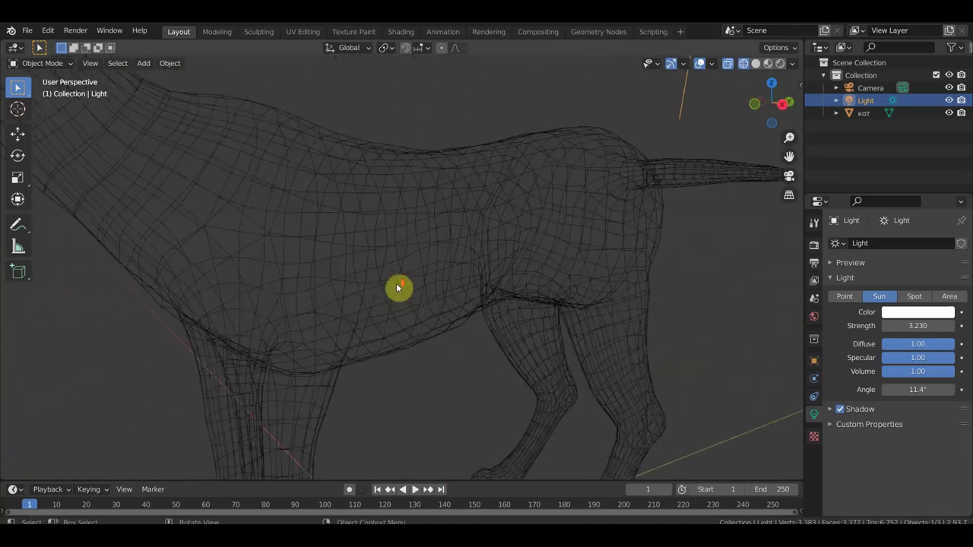
pyautogui.moveTo(538, 232)
pyautogui.mouseDown(button='middle')
pyautogui.moveTo(499, 261)
pyautogui.moveTo(448, 340)
pyautogui.moveTo(462, 278)
pyautogui.moveTo(441, 269)
pyautogui.moveTo(491, 254)
pyautogui.moveTo(582, 254)
pyautogui.moveTo(573, 246)
pyautogui.moveTo(566, 257)
pyautogui.mouseUp(button='middle')
pyautogui.click(425, 262)
pyautogui.scroll(-2, 420, 258)
pyautogui.scroll(-3, 419, 260)
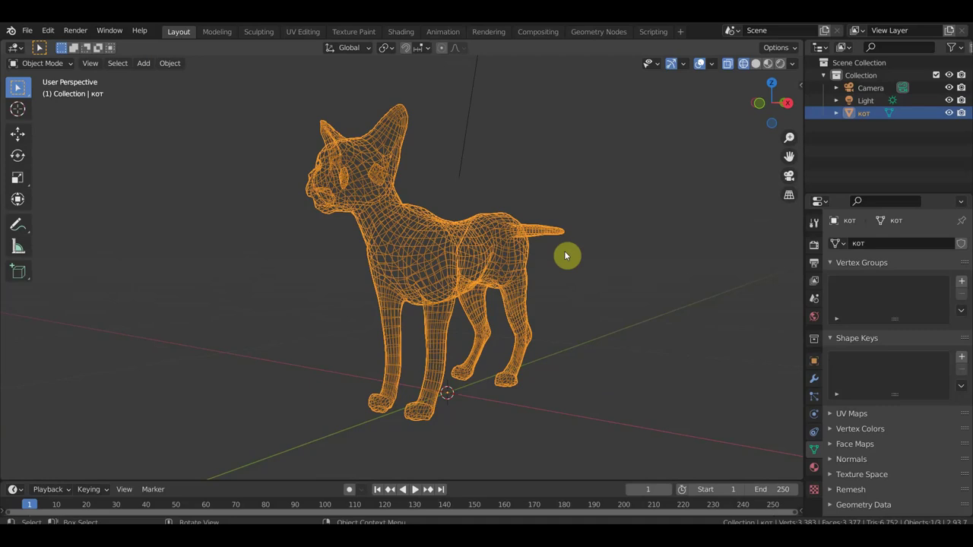
pyautogui.moveTo(574, 265); pyautogui.dragTo(589, 271, button='middle')
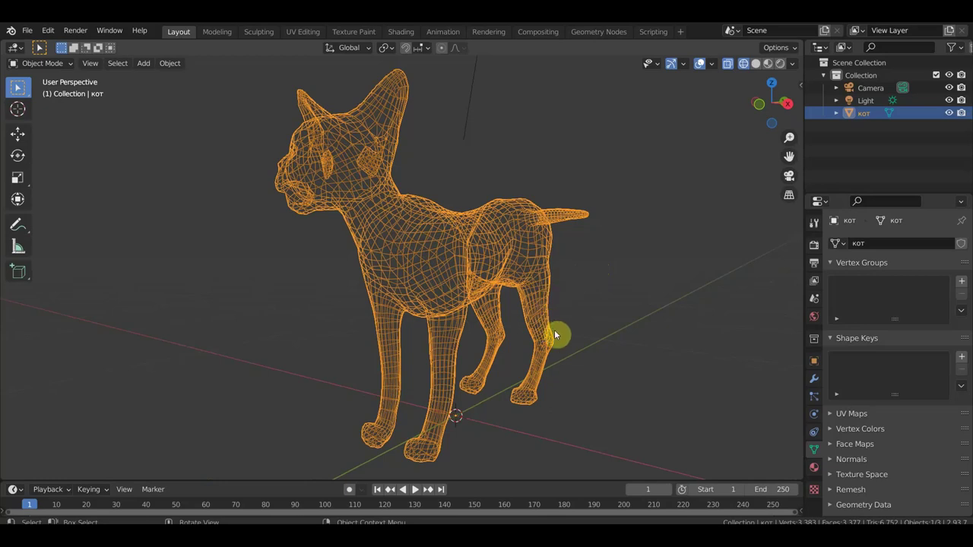
pyautogui.moveTo(641, 324); pyautogui.dragTo(643, 327, button='middle')
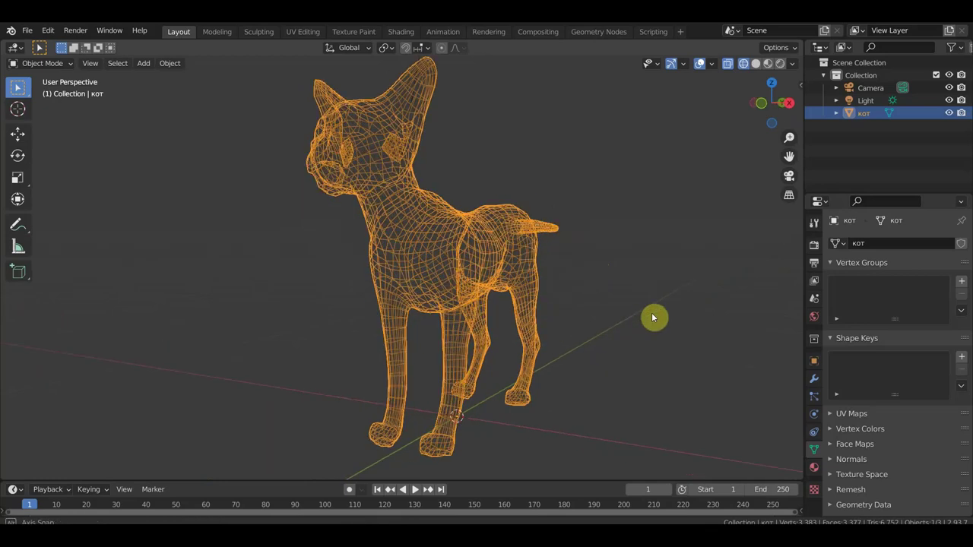